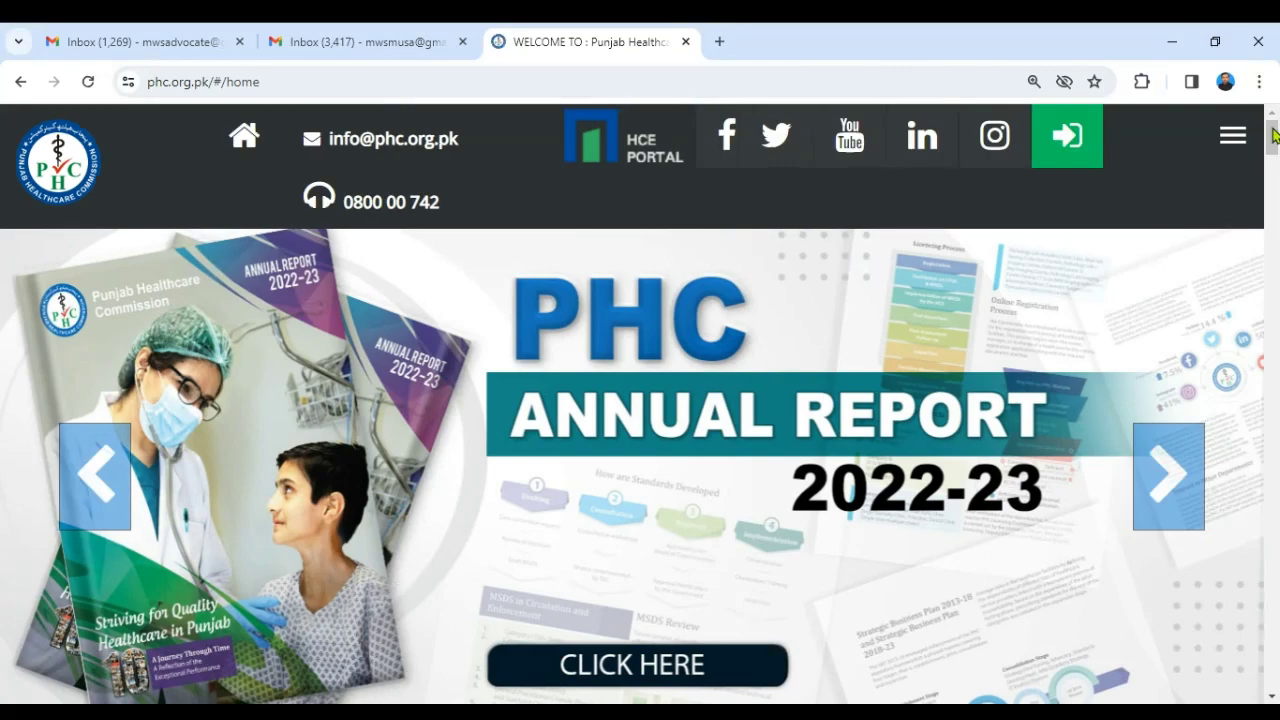
- Launch Online Registration from the phc.org.pk service icons in a new tab
scroll(1274, 135, down, 5)
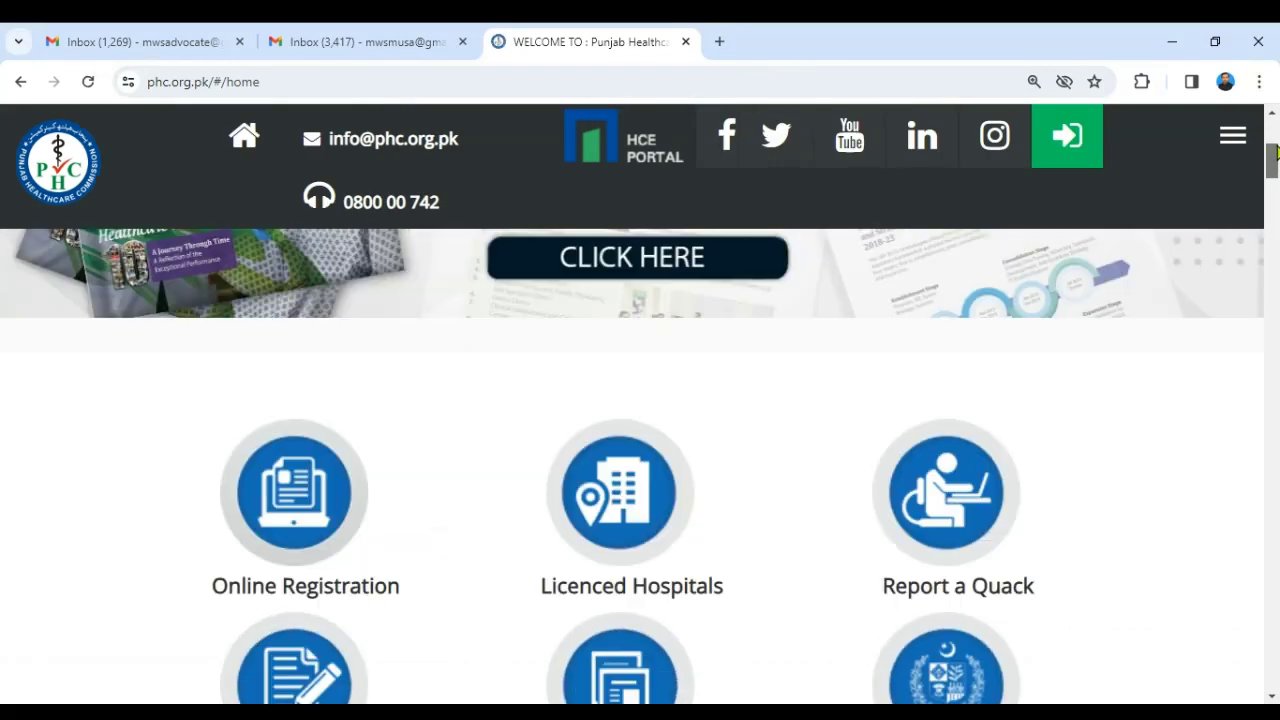
scroll(1276, 140, up, 4)
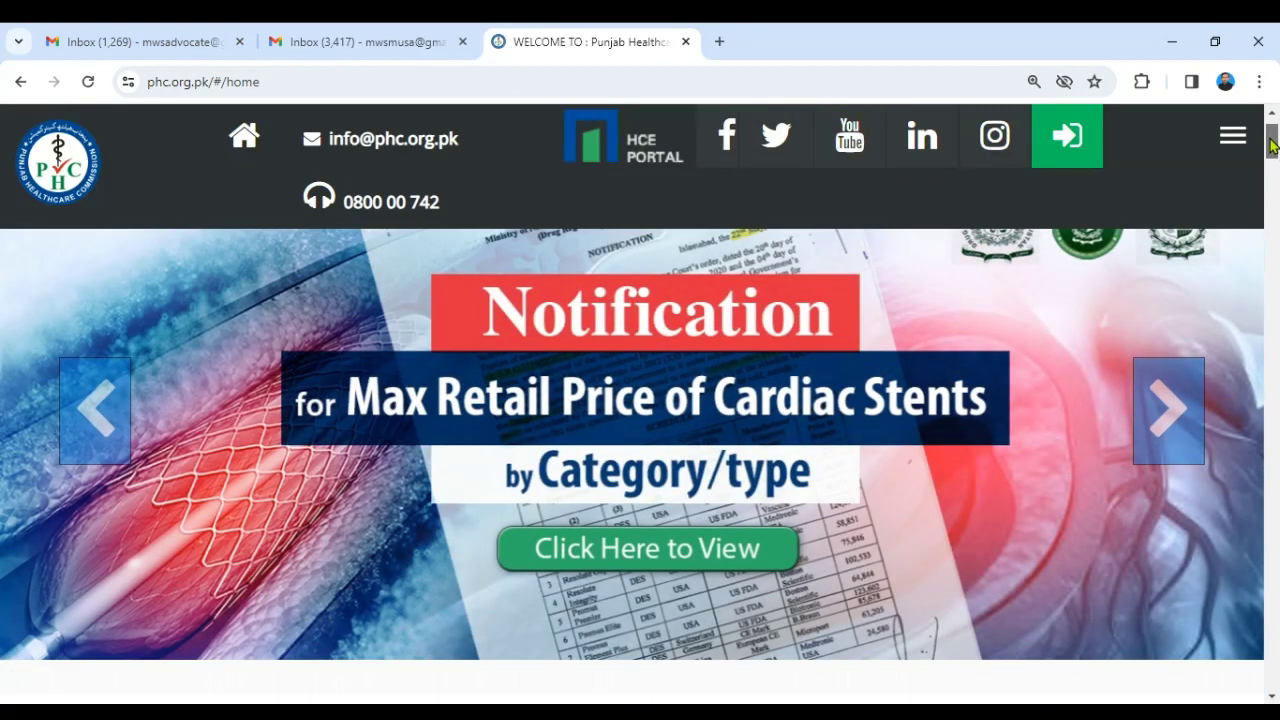
drag(1270, 143, 1270, 173)
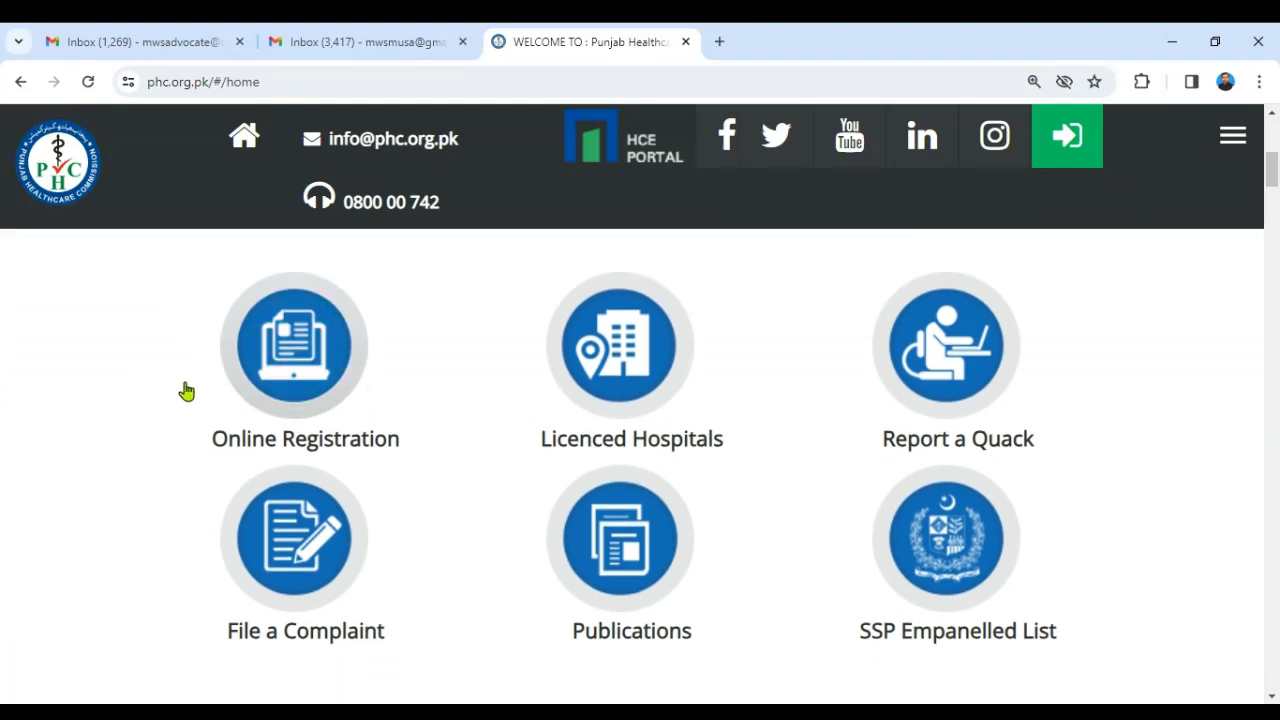
click(304, 373)
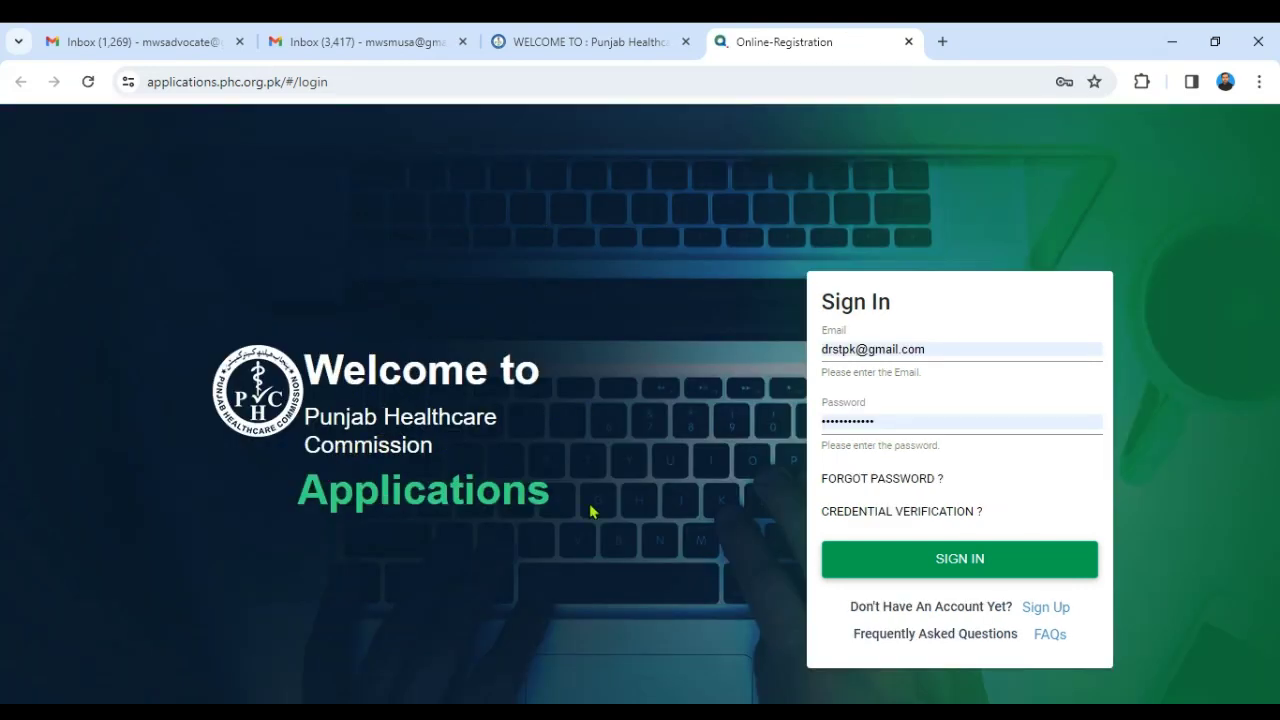
- Load applications.phc.org.pk in a new browser tab
click(942, 41)
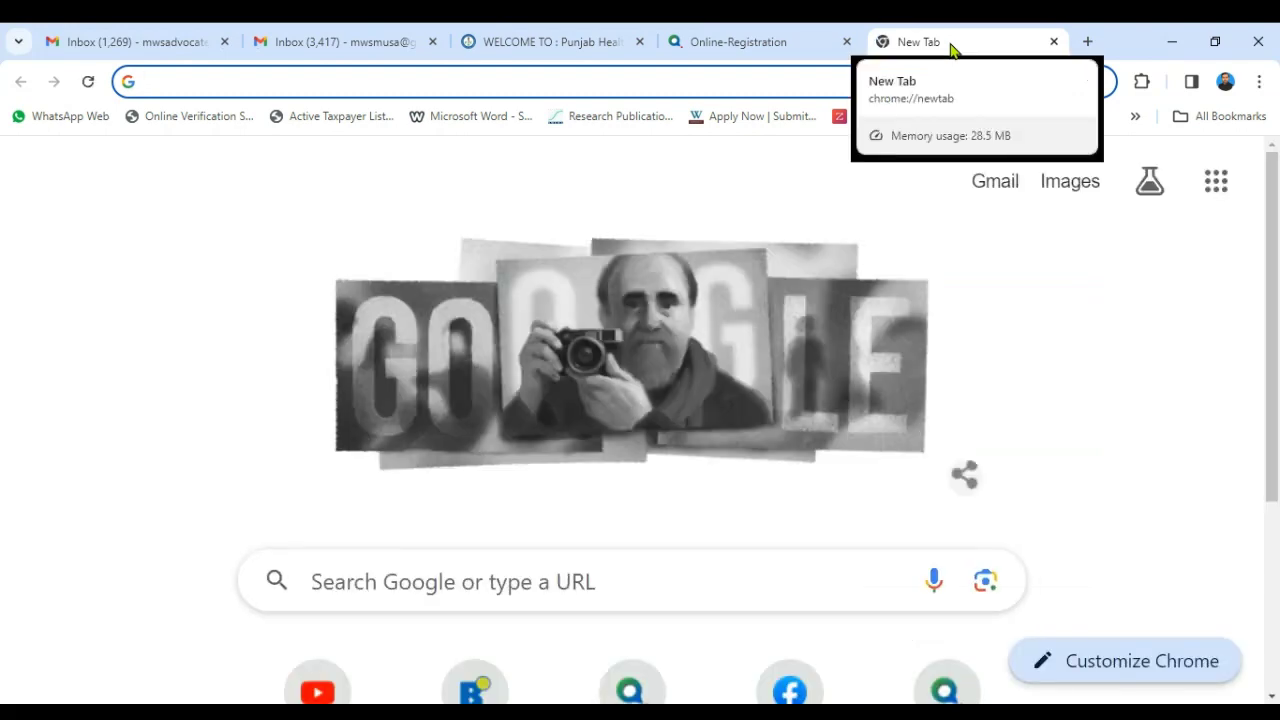
text(applications)
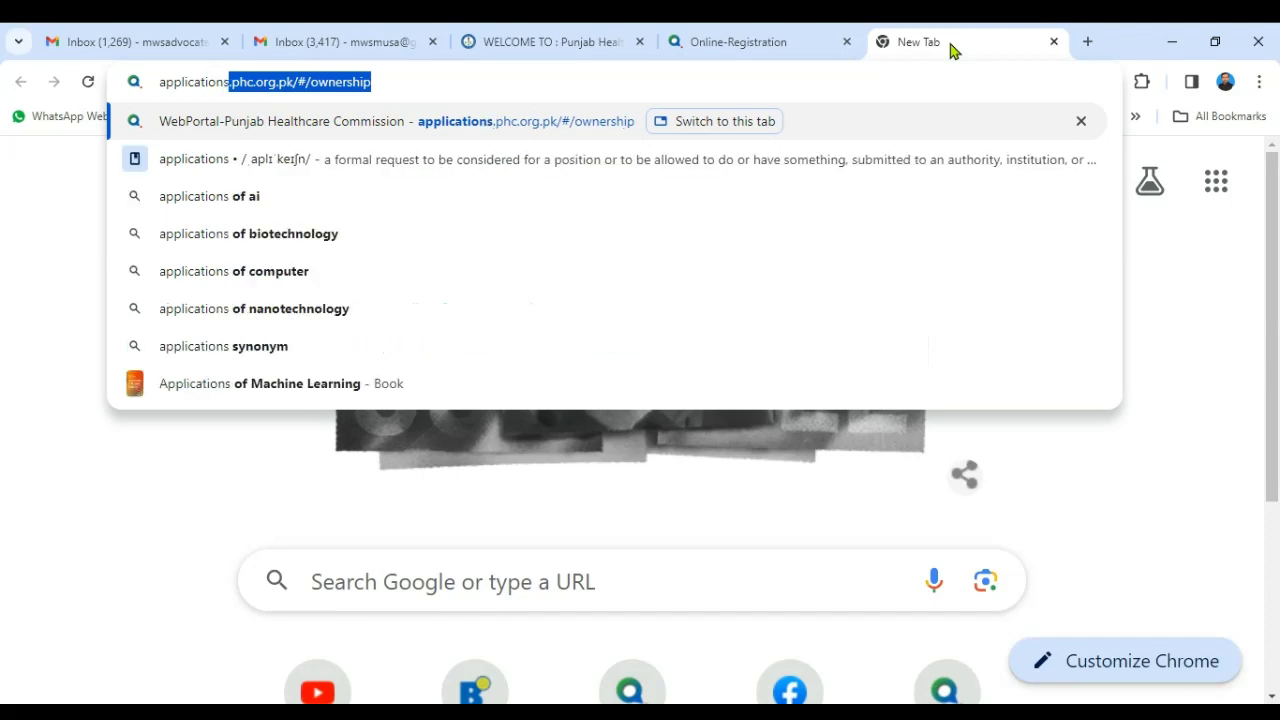
text(.phc.or)
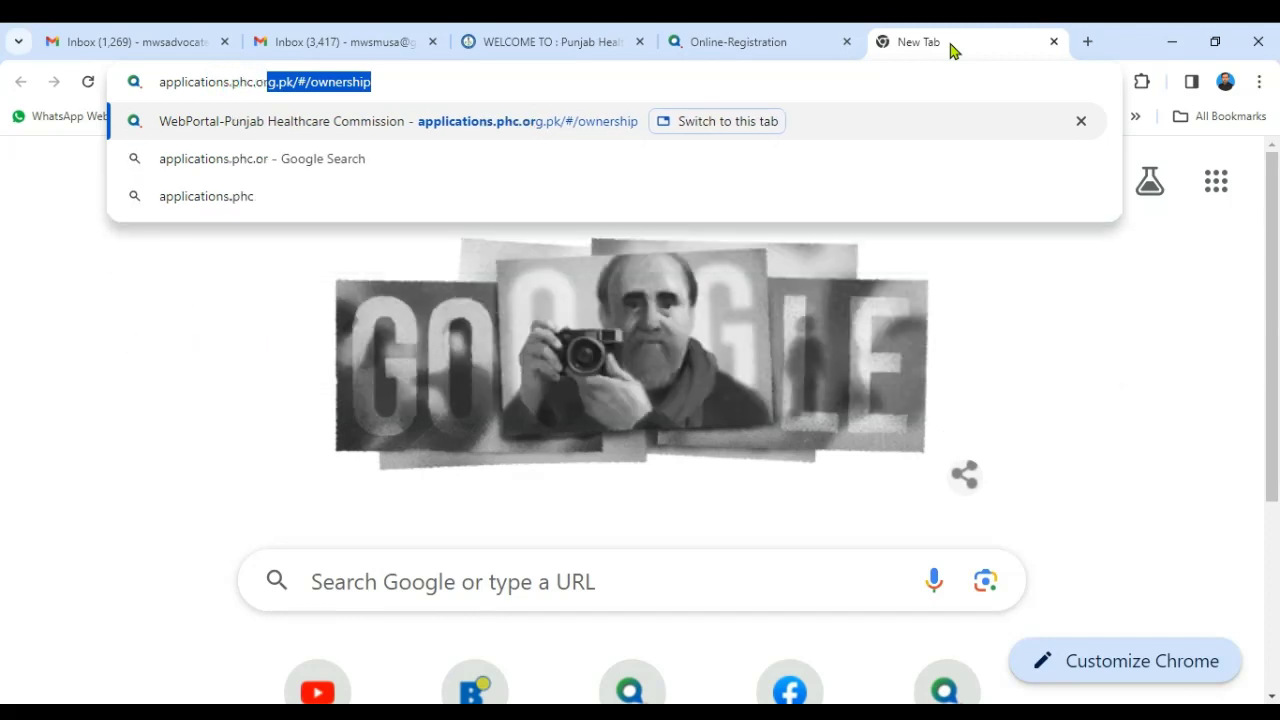
text(g.pk/#/ownersh)
key(BackSpace)
text(g.pk)
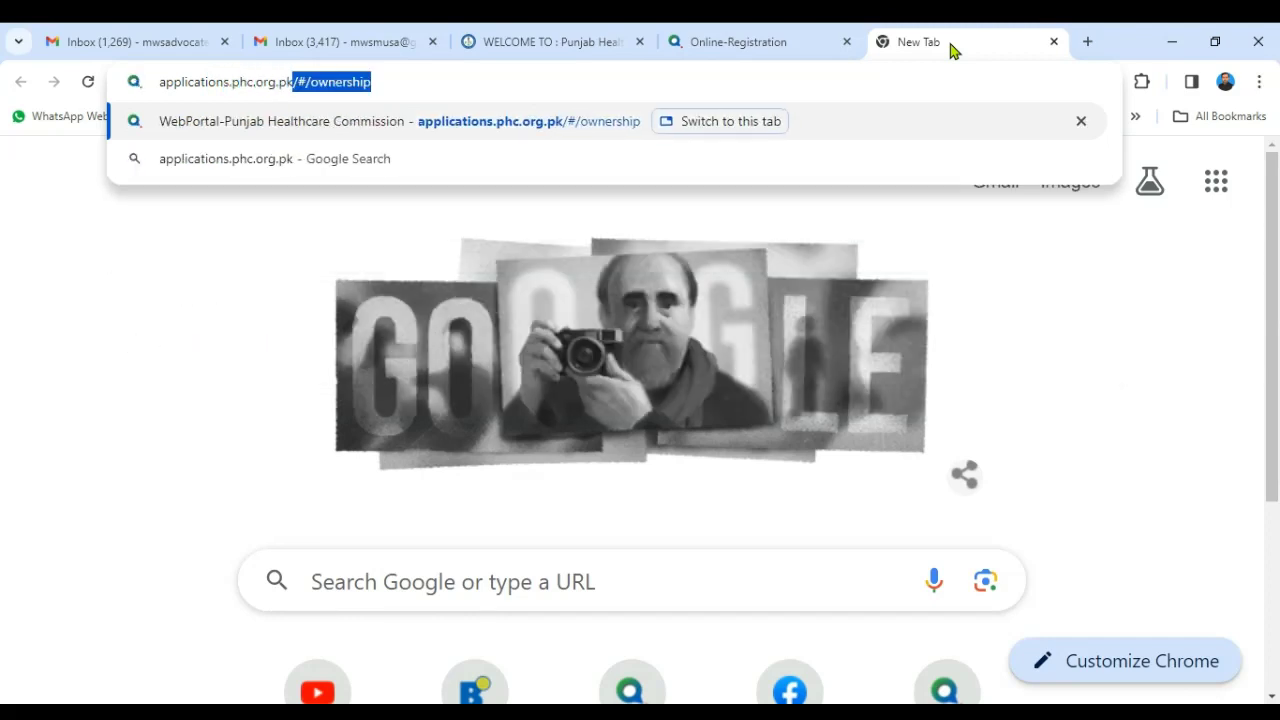
key(Delete)
key(Return)
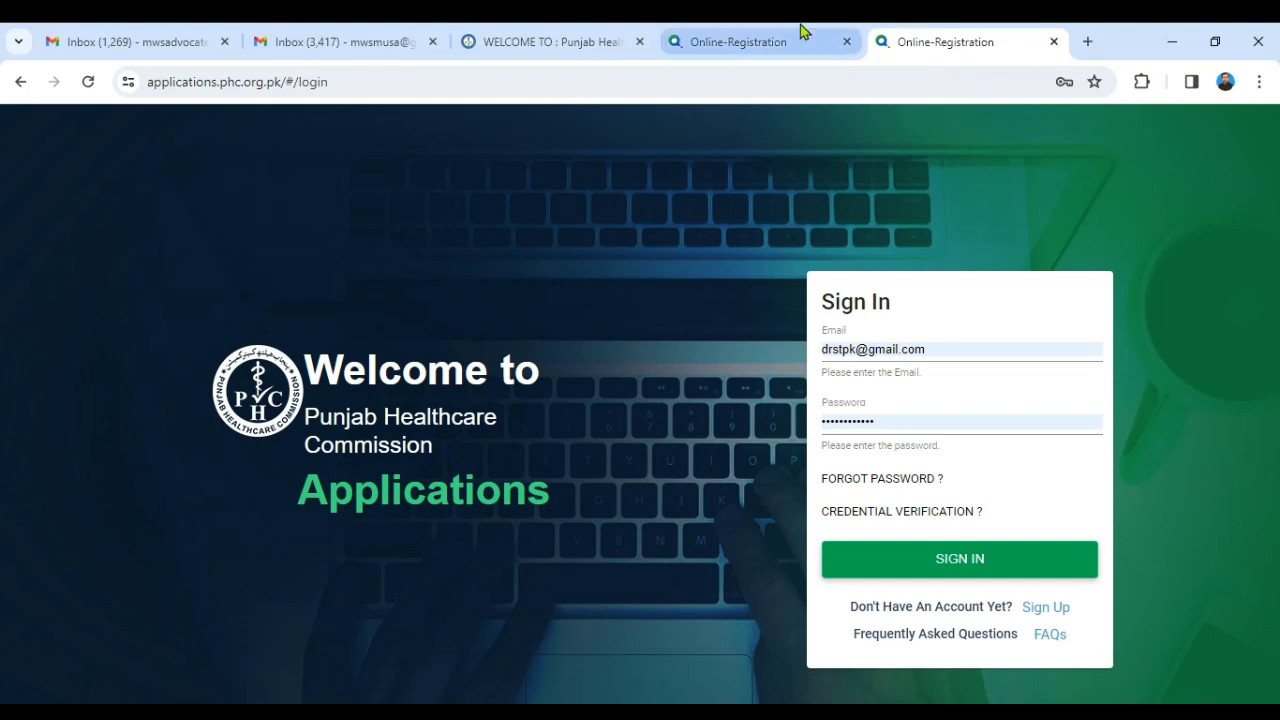
- Go back to the portal sign-in tab and zoom it to 150%
click(598, 32)
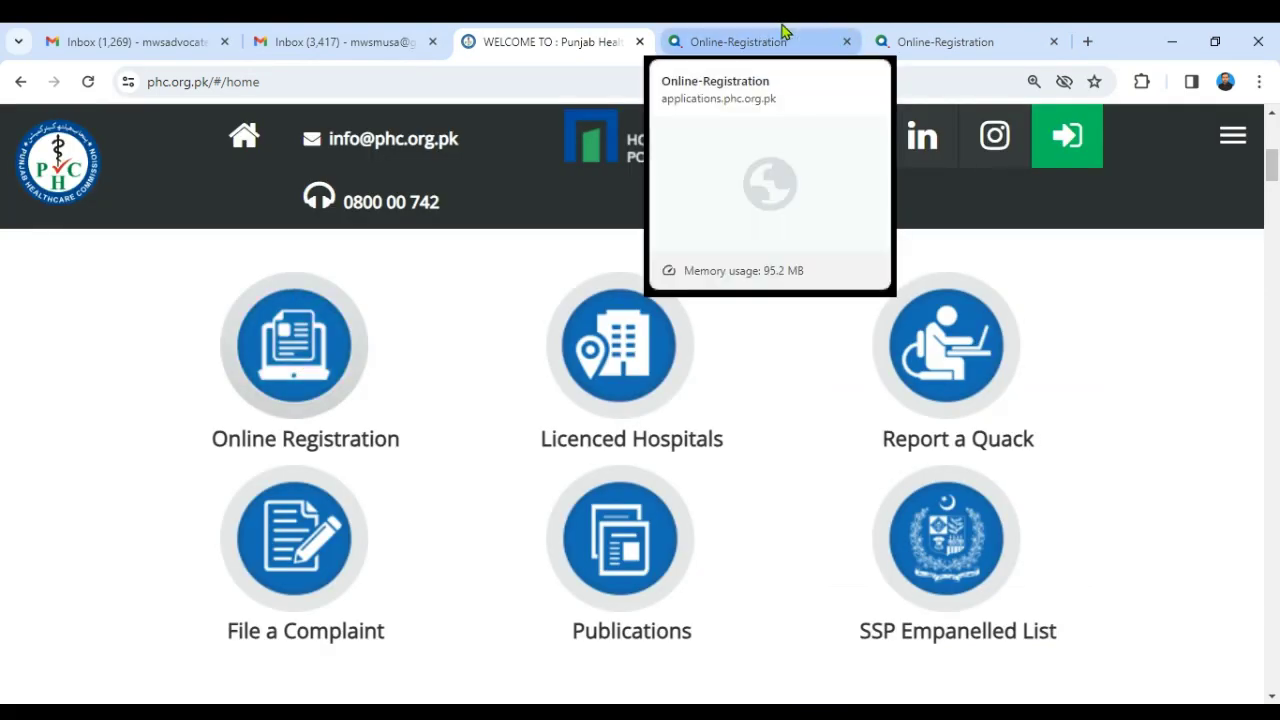
click(858, 33)
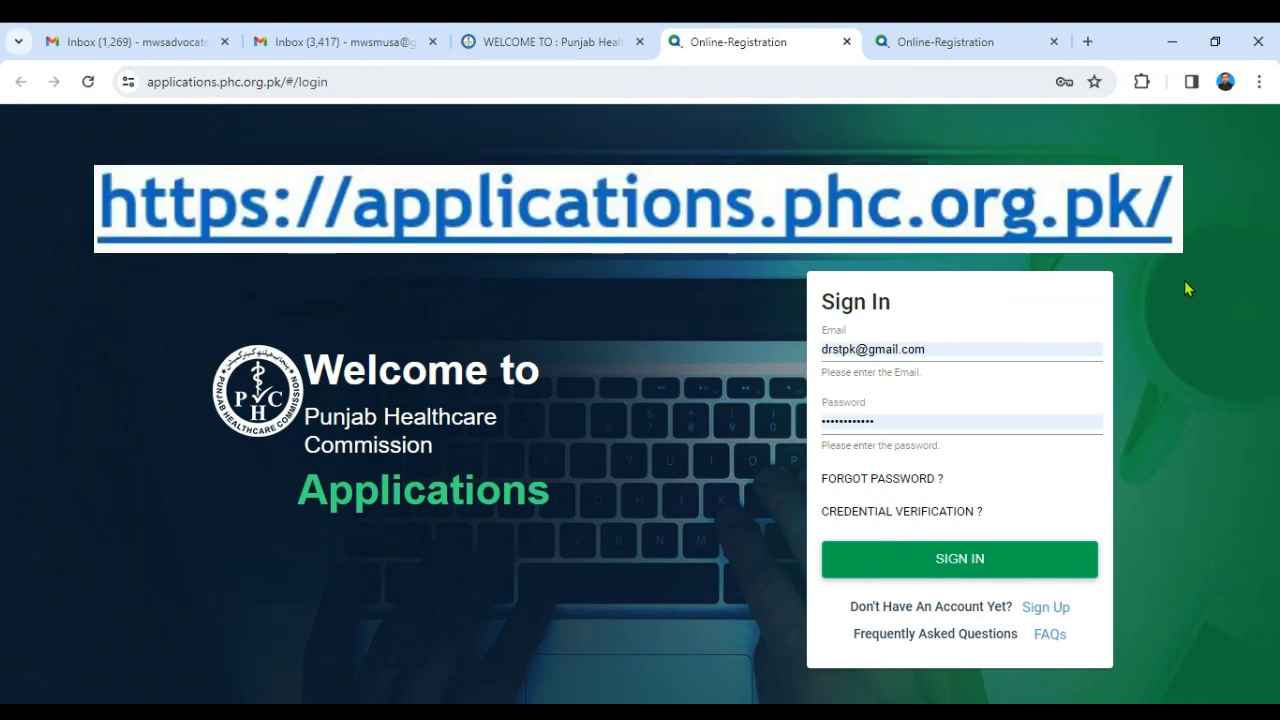
click(1259, 81)
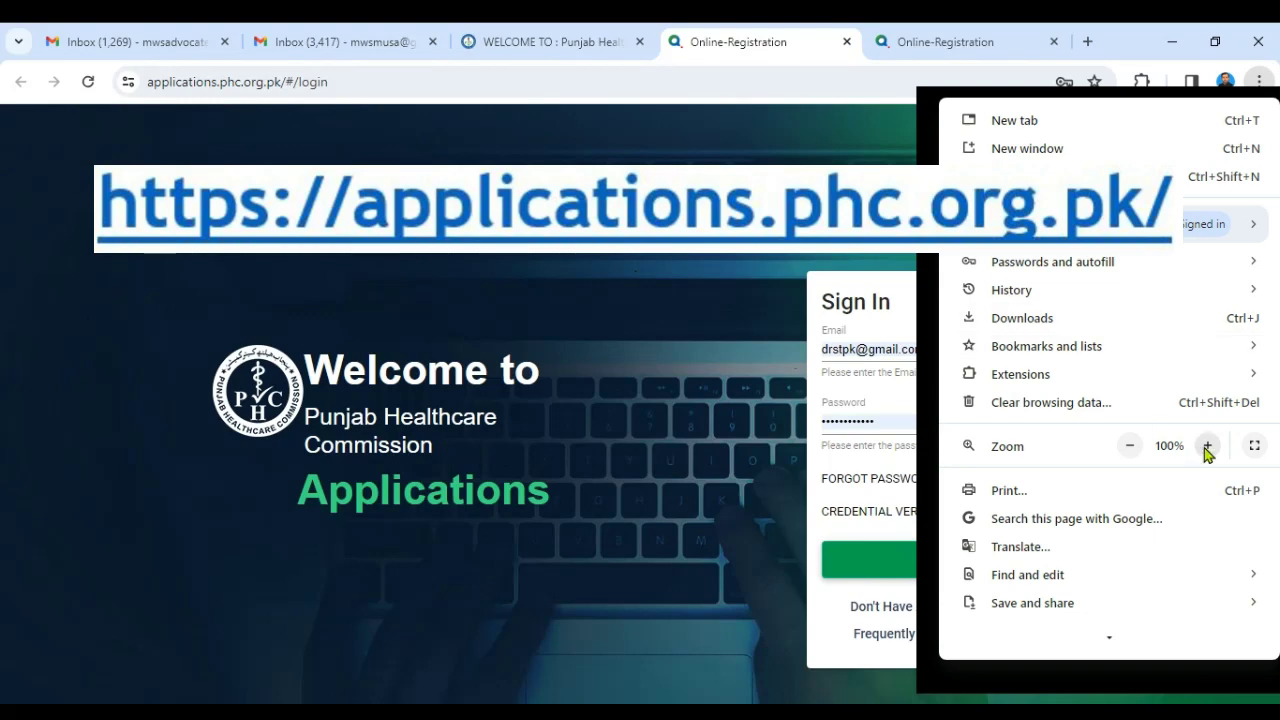
click(1207, 446)
click(1207, 446)
click(1207, 446)
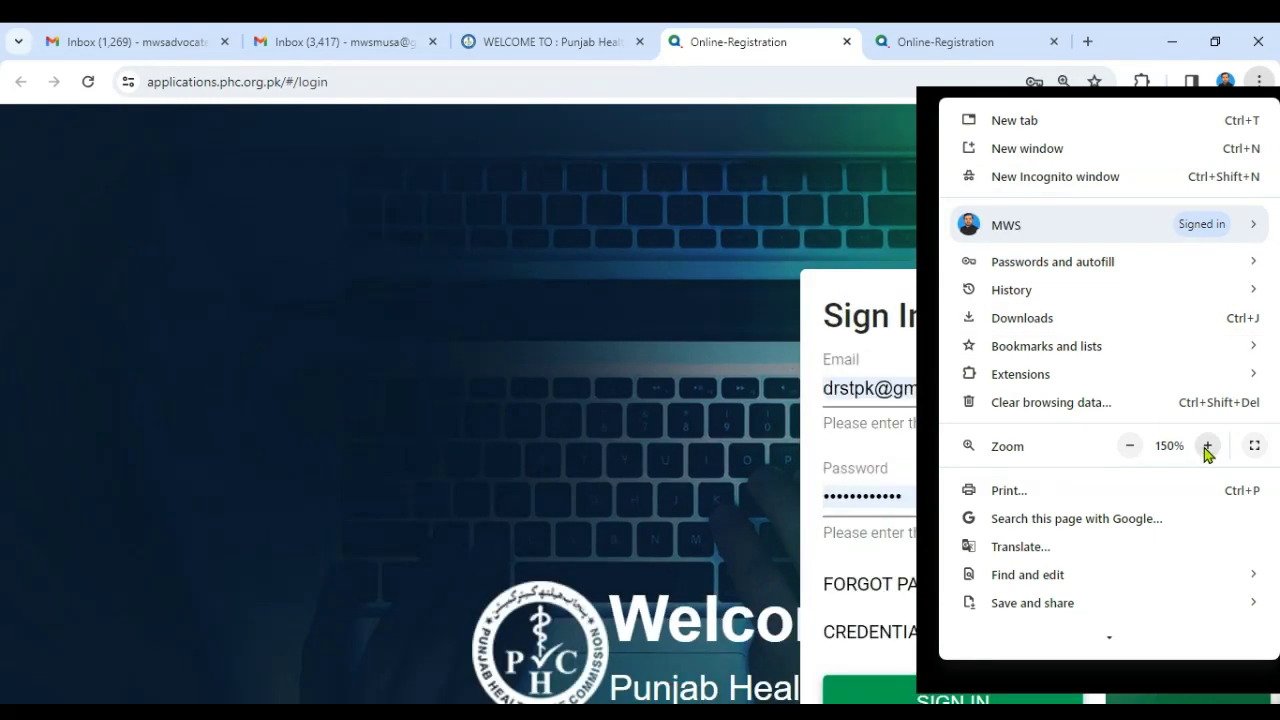
click(480, 237)
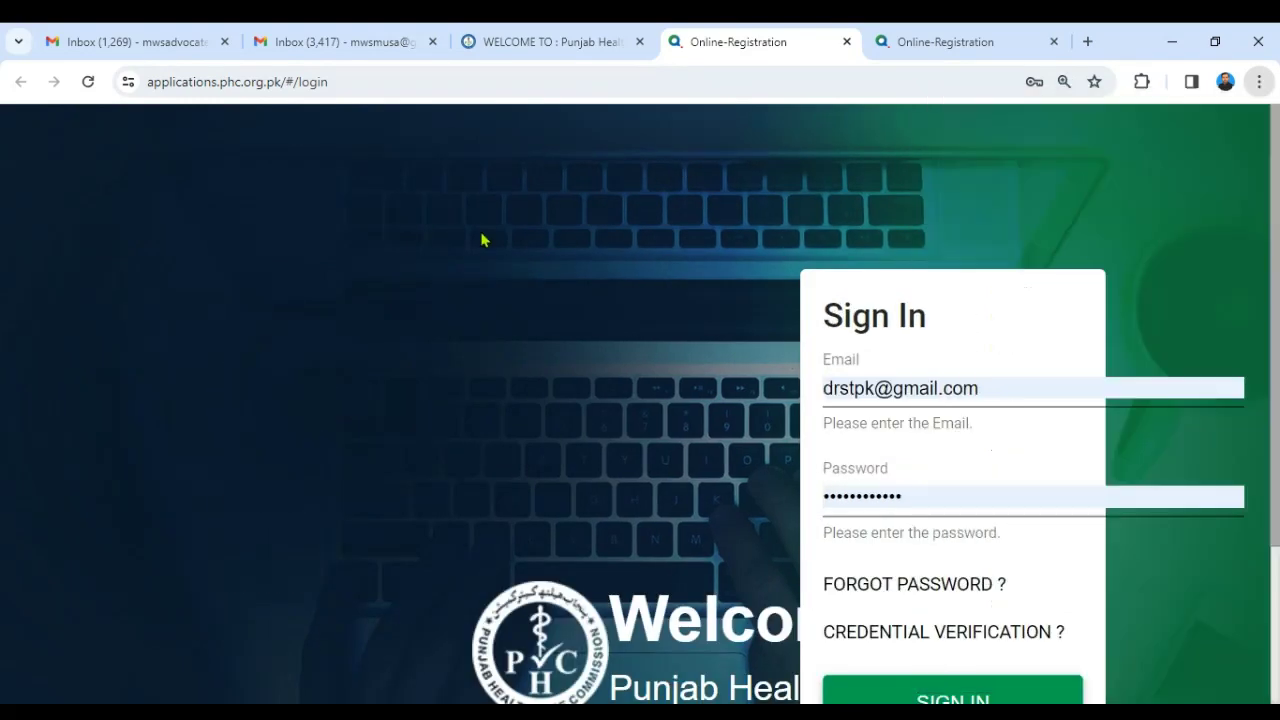
scroll(1277, 398, down, 2)
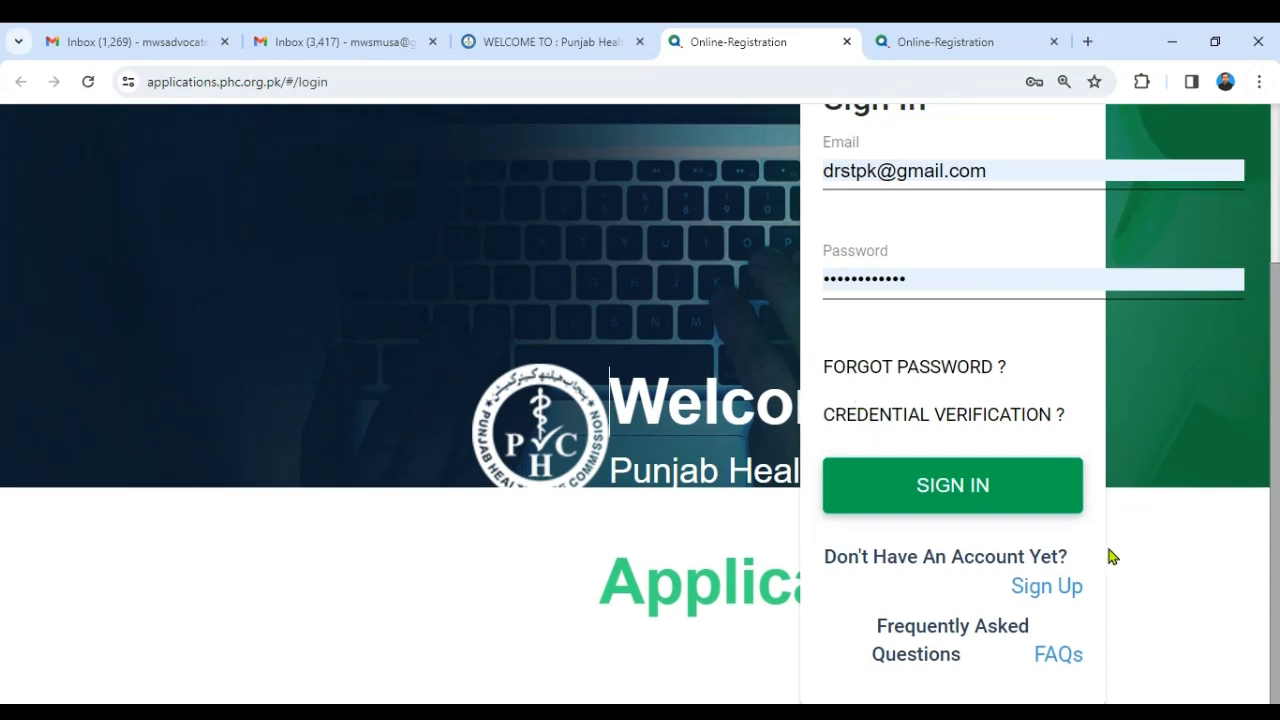
- Open the Sign Up form and autofill full name, address and e-mail from saved details
click(1046, 591)
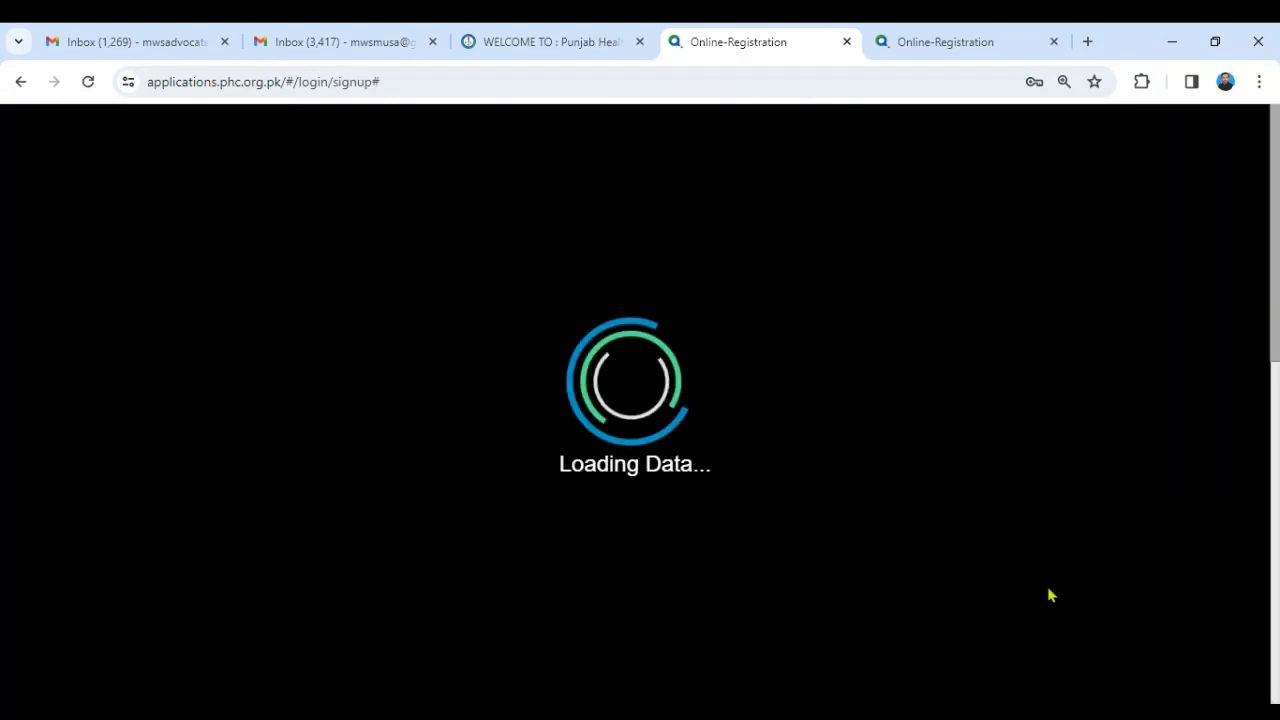
scroll(1255, 500, down, 5)
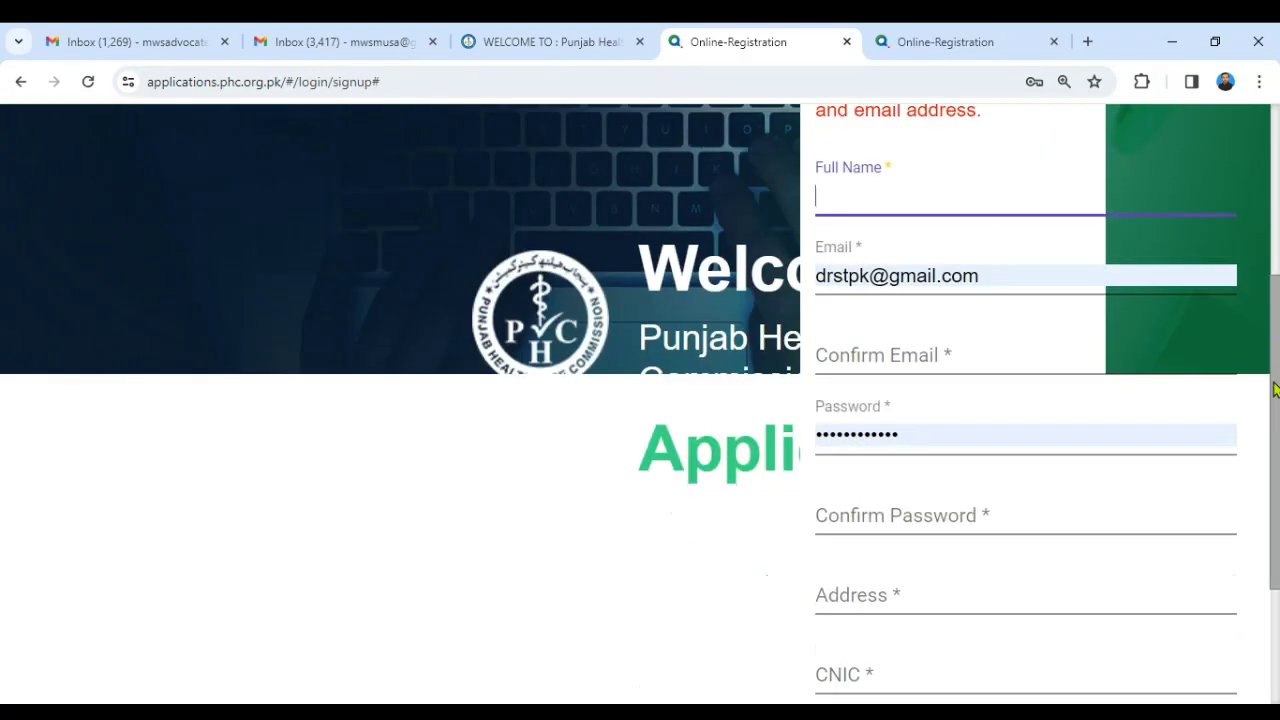
scroll(1250, 400, up, 2)
scroll(1248, 386, up, 1)
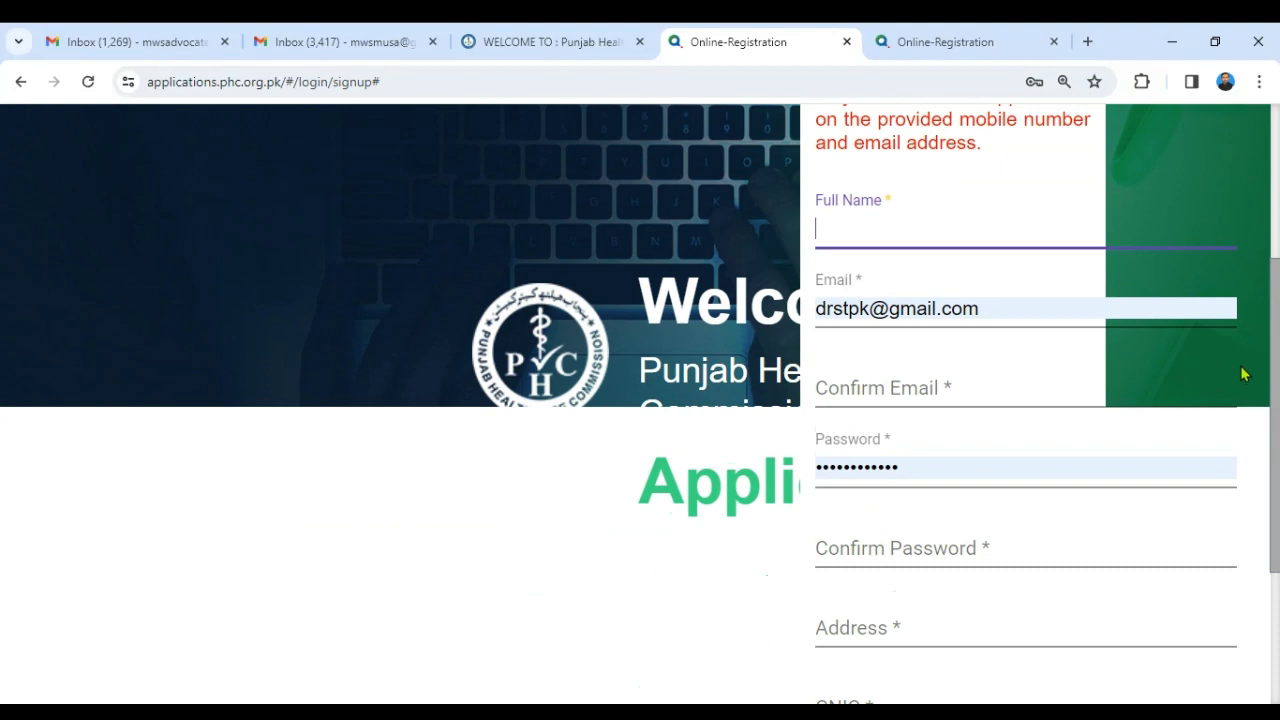
click(898, 232)
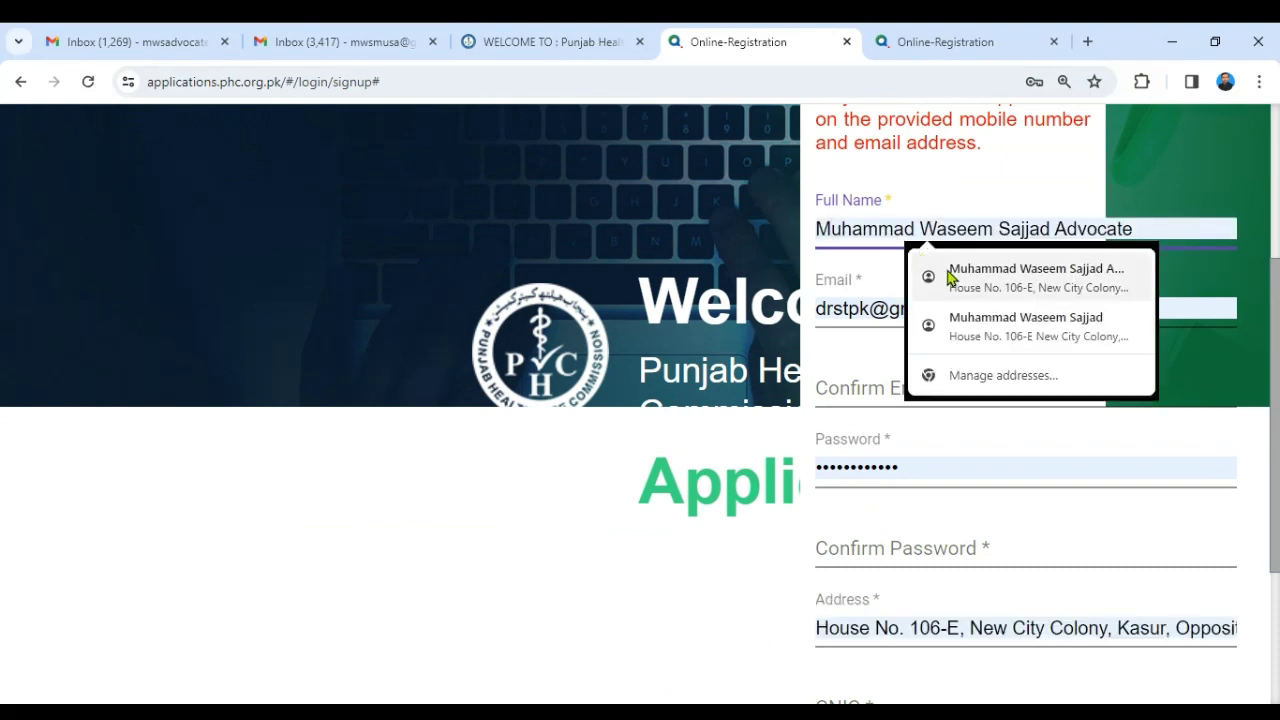
click(922, 277)
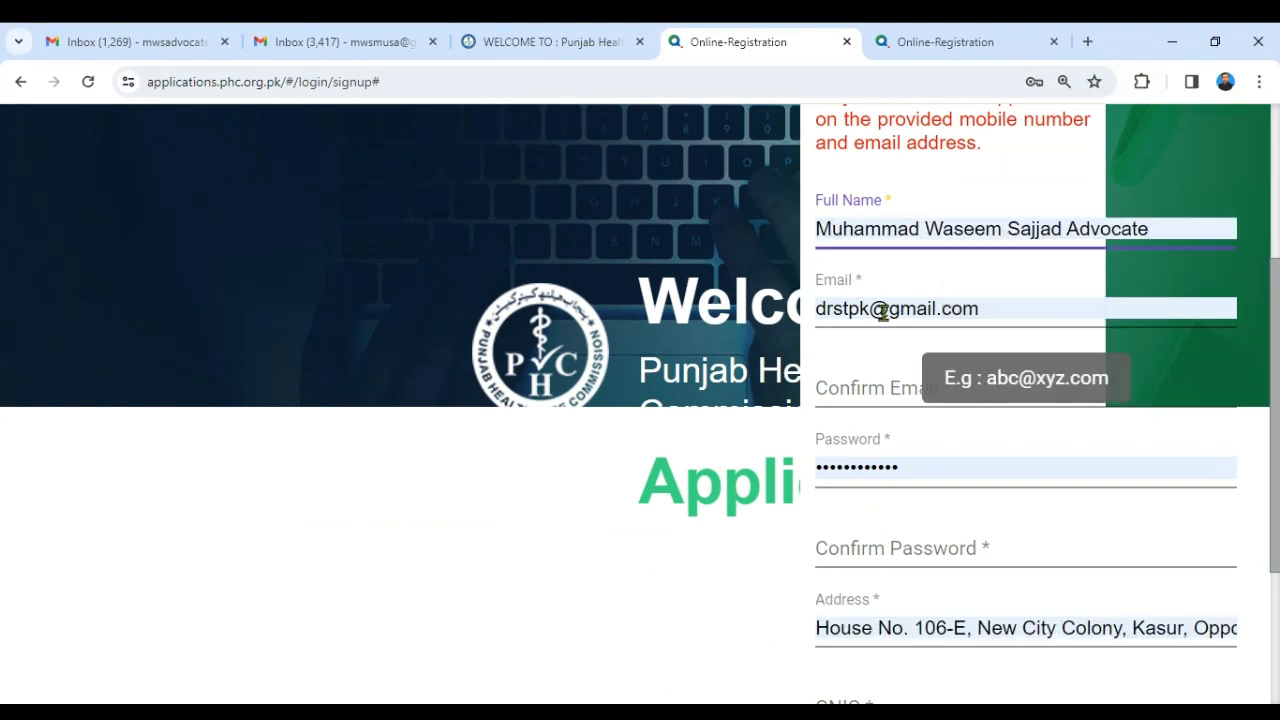
click(981, 310)
key(ctrl+a)
text(mwsm)
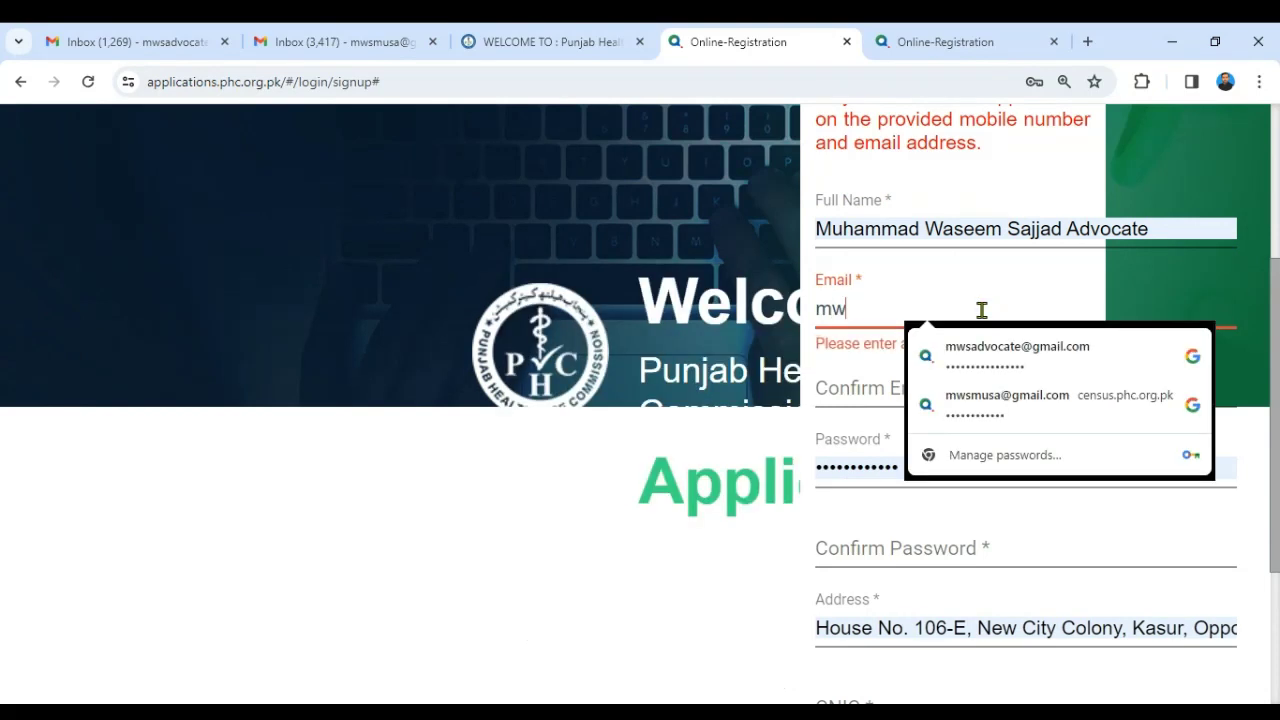
click(992, 350)
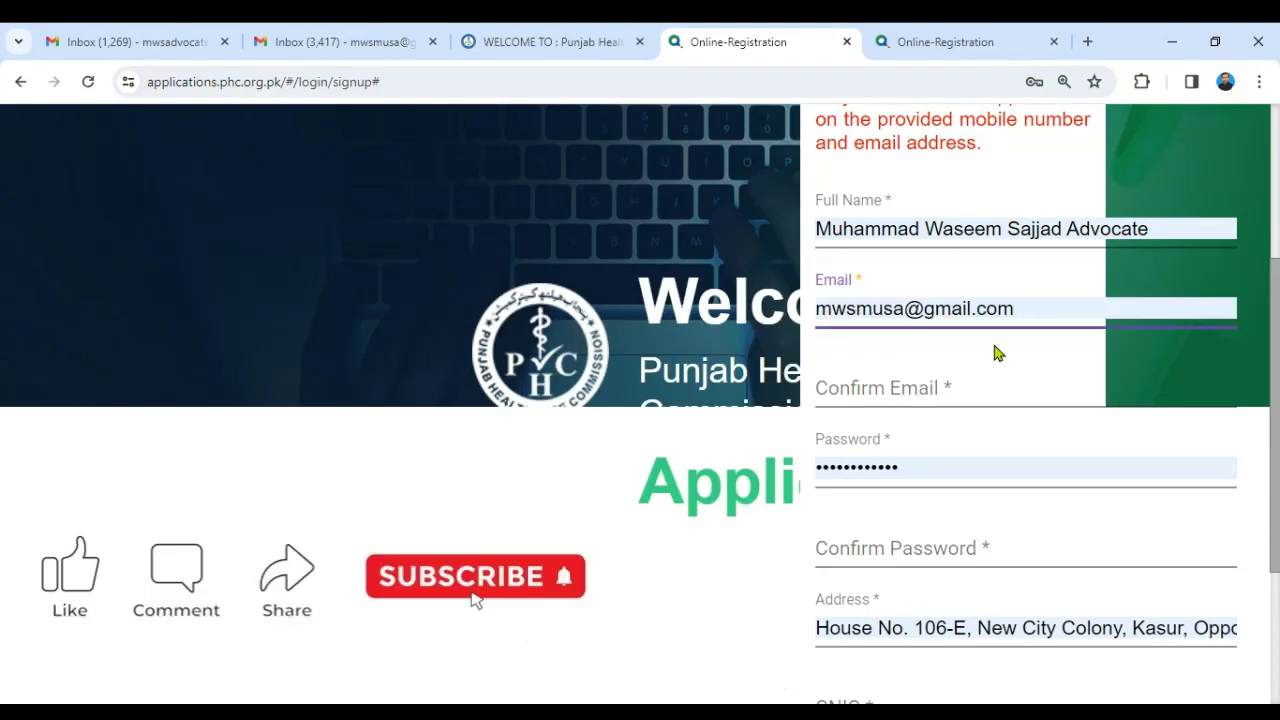
click(961, 388)
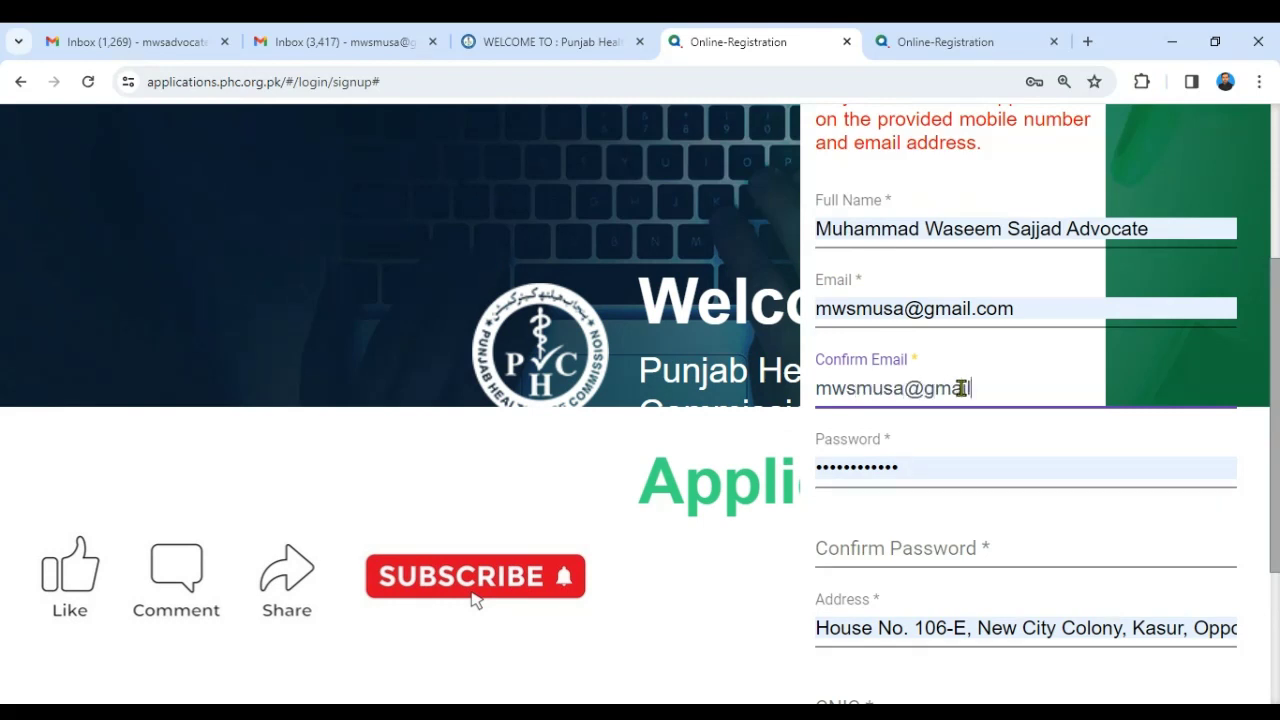
- Replace the prefilled password with a browser-generated strong password
click(922, 469)
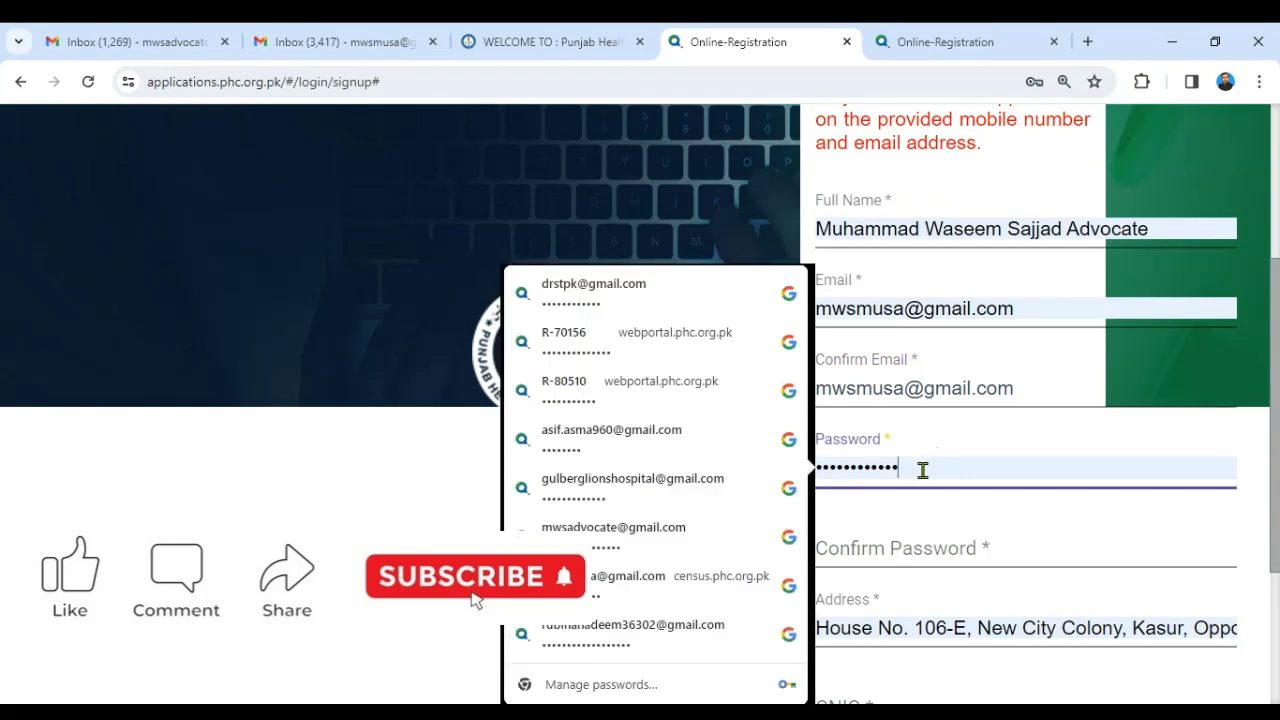
scroll(886, 503, down, 2)
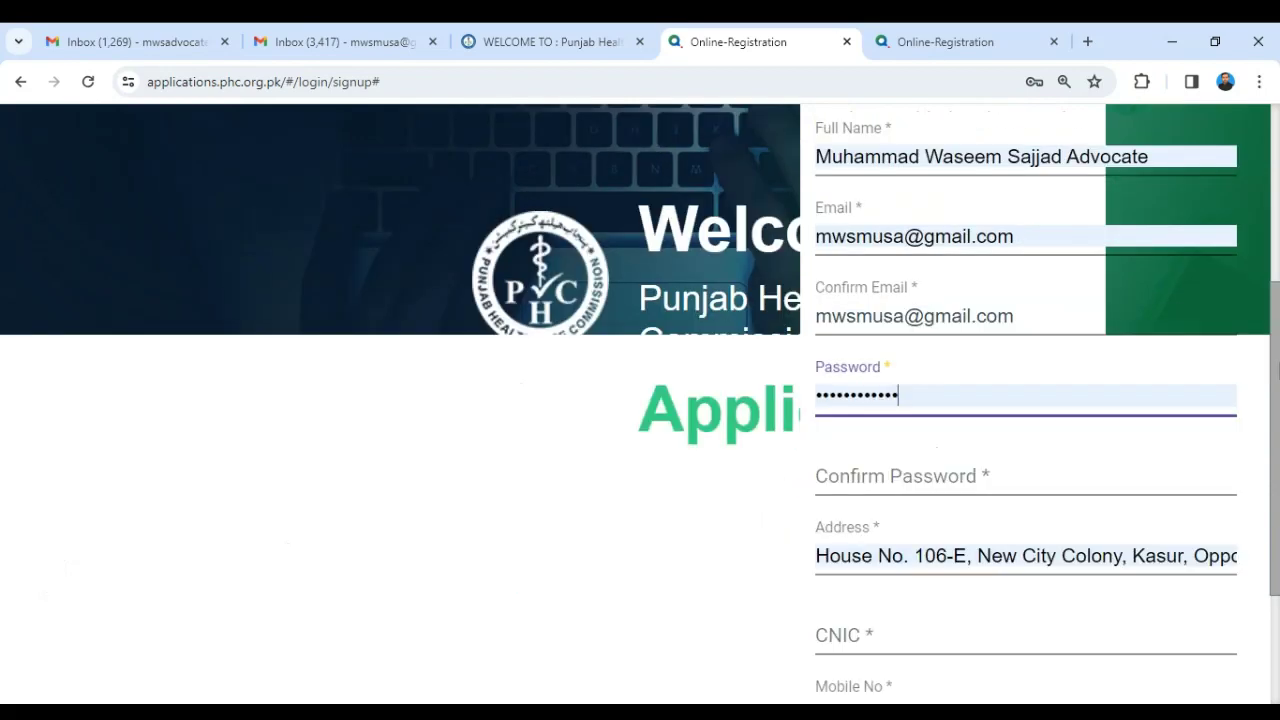
click(908, 243)
key(BackSpace)
key(BackSpace)
key(BackSpace)
key(BackSpace)
key(BackSpace)
key(BackSpace)
key(BackSpace)
key(BackSpace)
key(BackSpace)
key(BackSpace)
key(BackSpace)
key(BackSpace)
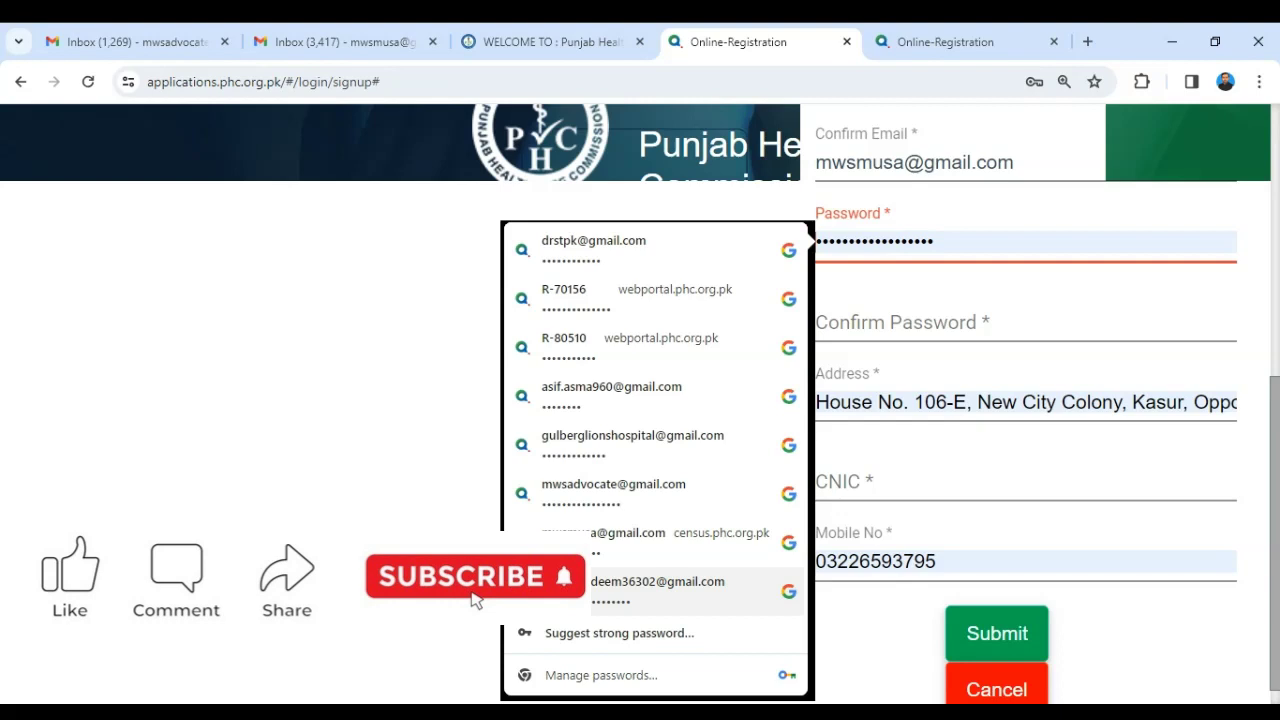
click(450, 590)
click(902, 244)
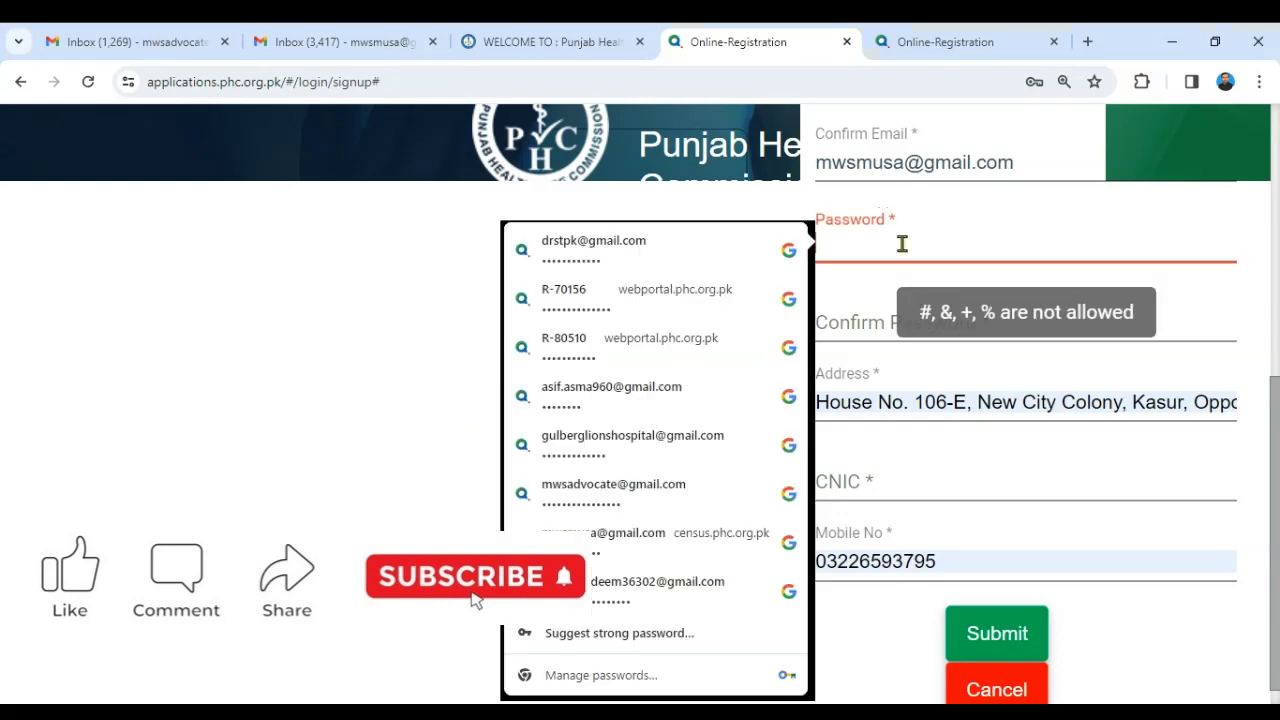
click(634, 636)
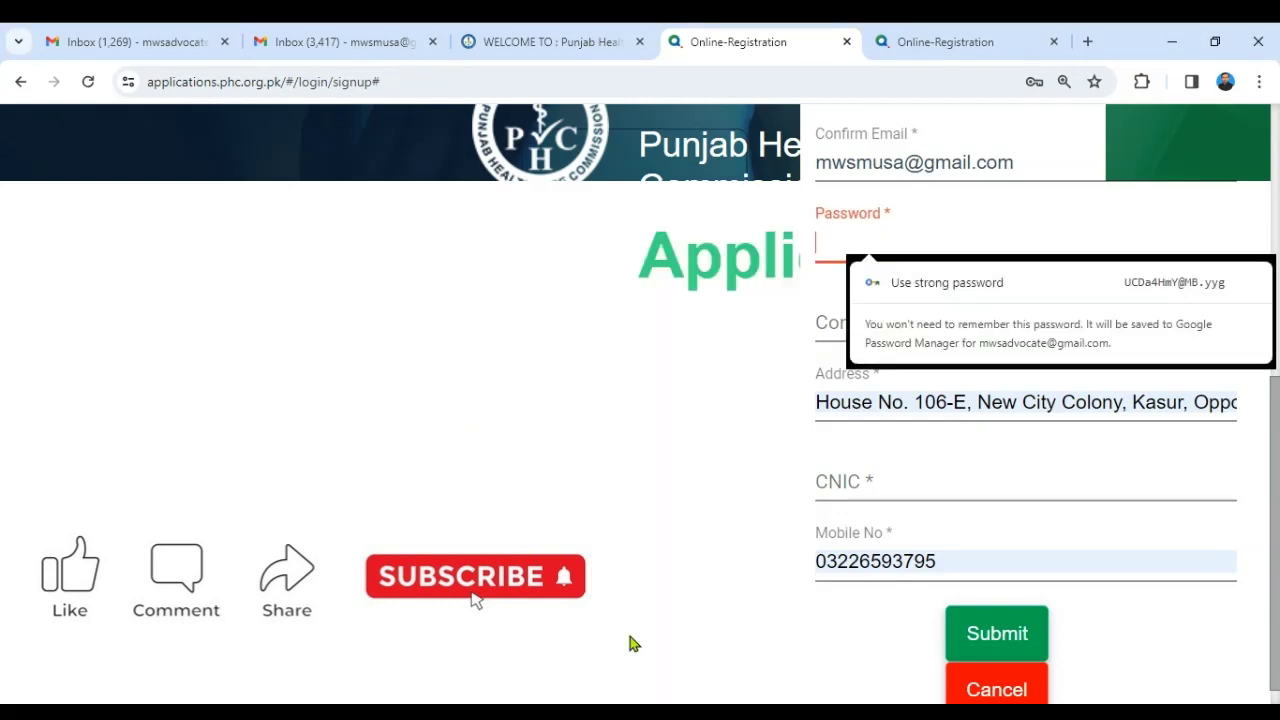
click(957, 298)
- Enter the owner's CNIC number and submit the sign-up form
drag(1276, 474, 1278, 488)
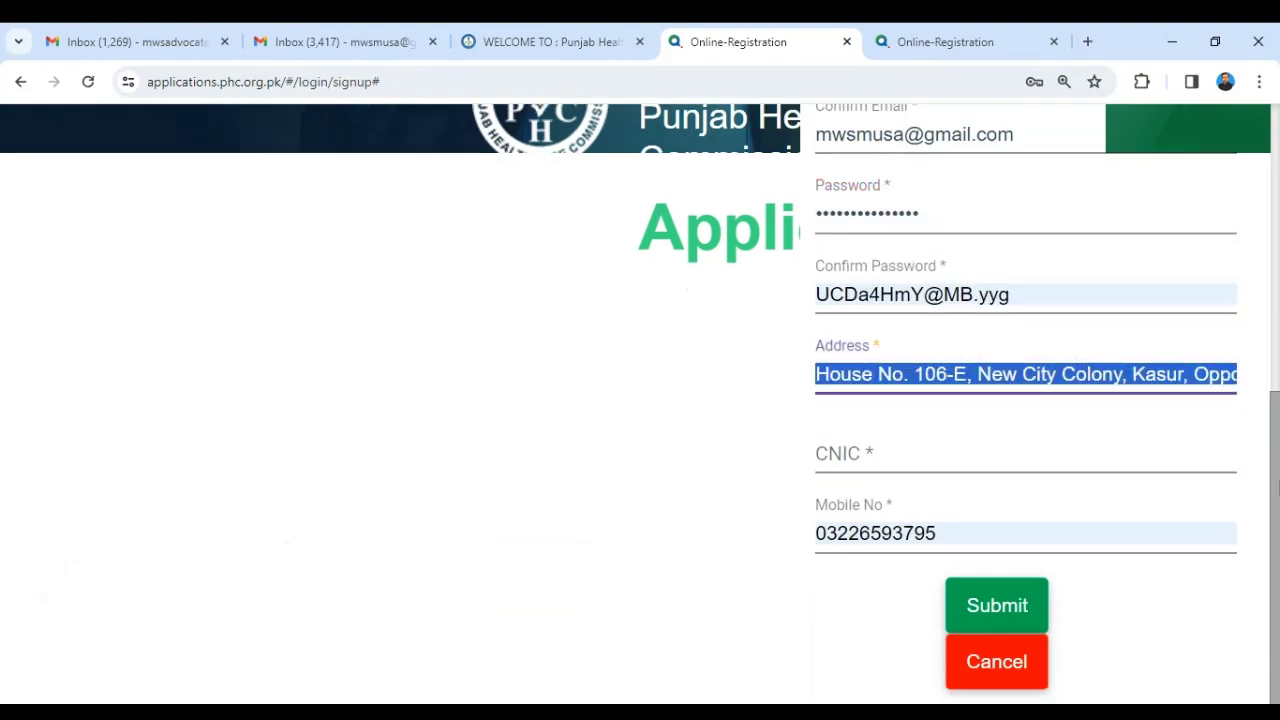
click(836, 453)
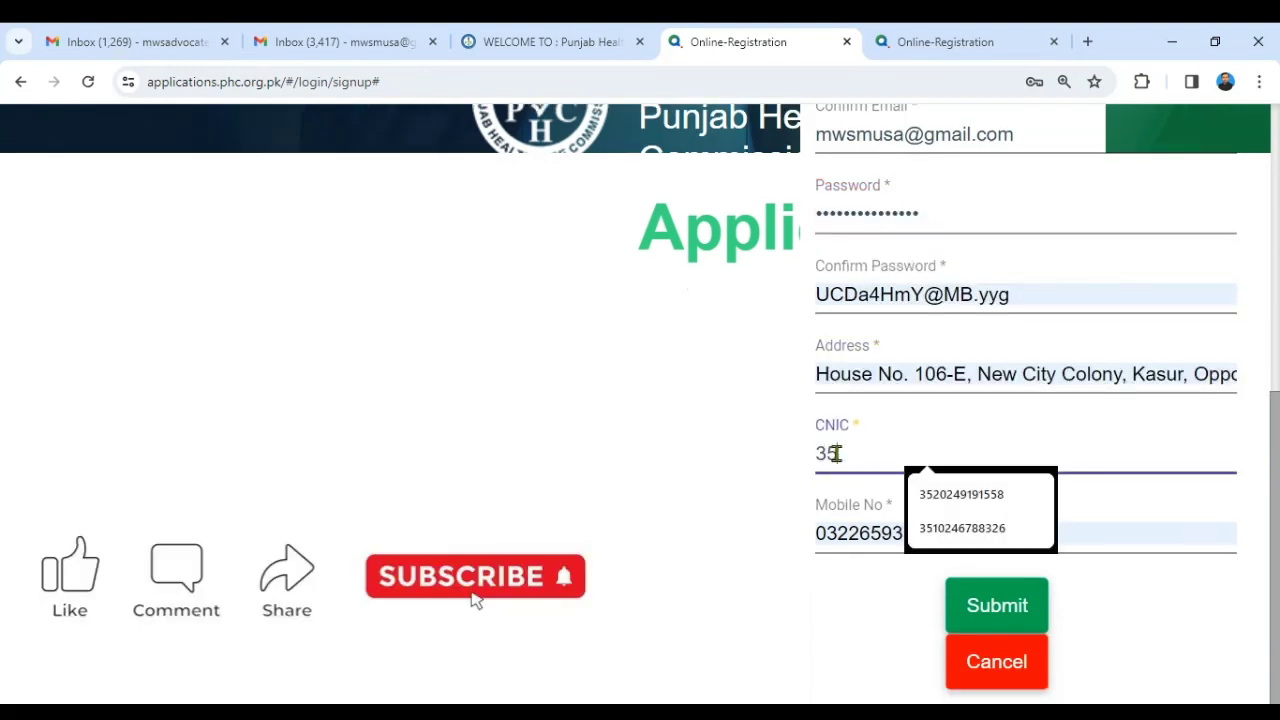
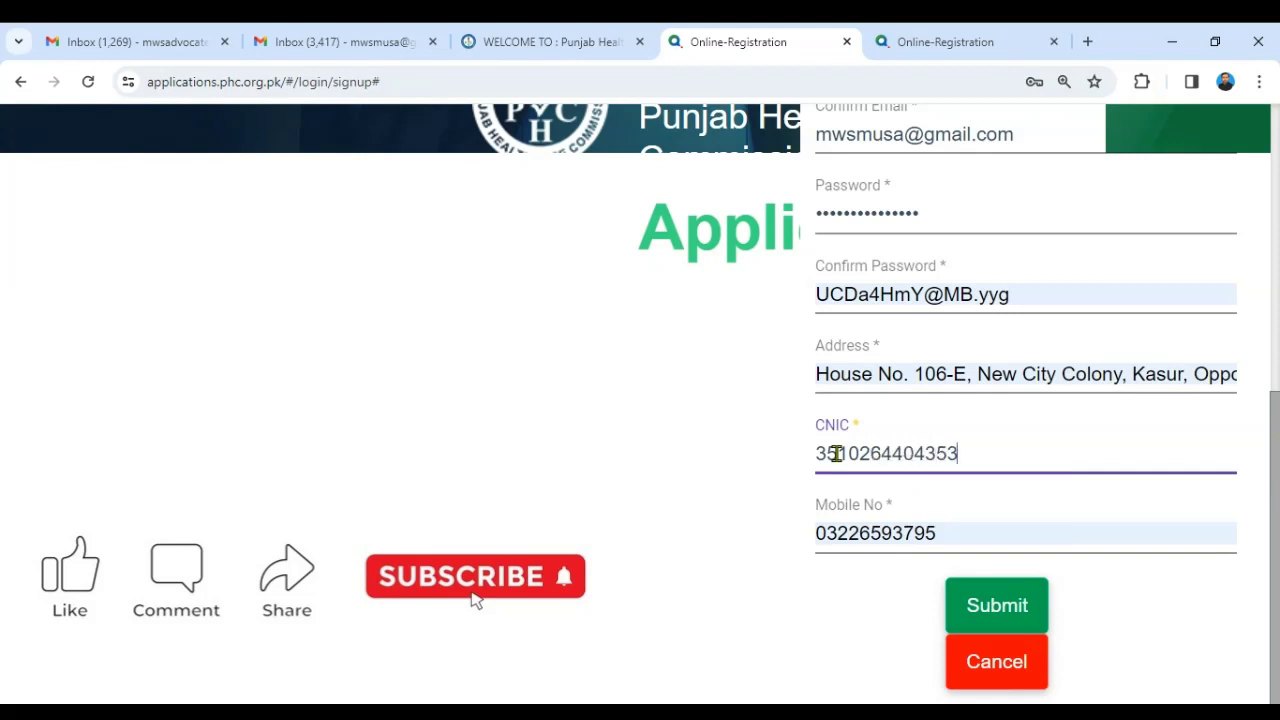
click(982, 606)
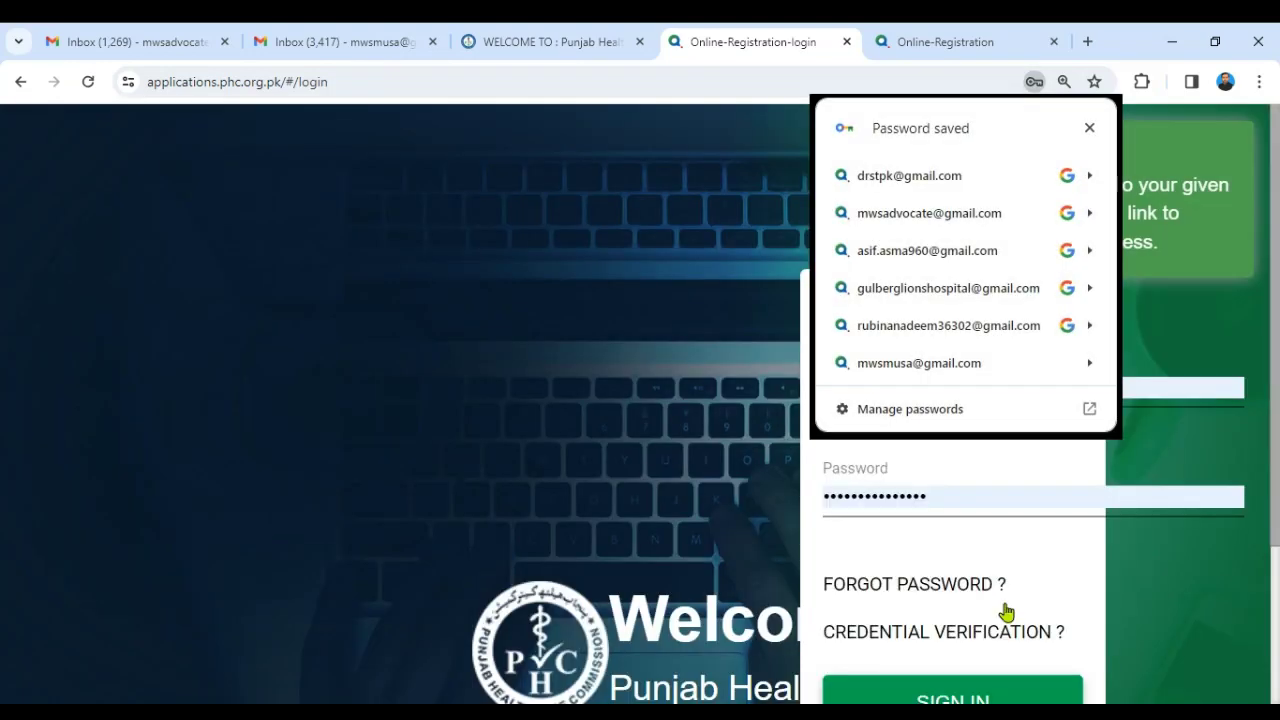
- In the Gmail tab zoomed to 150%, open the PHC Online Email Verification Message
click(1090, 127)
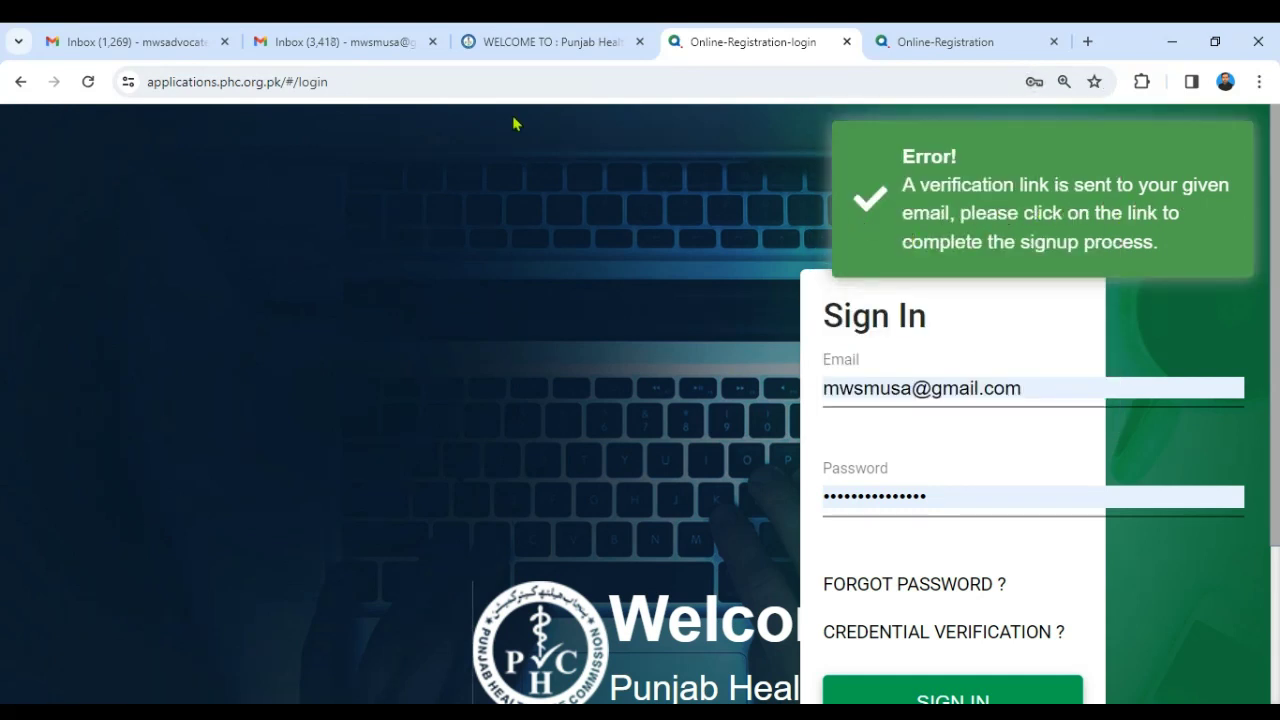
click(386, 38)
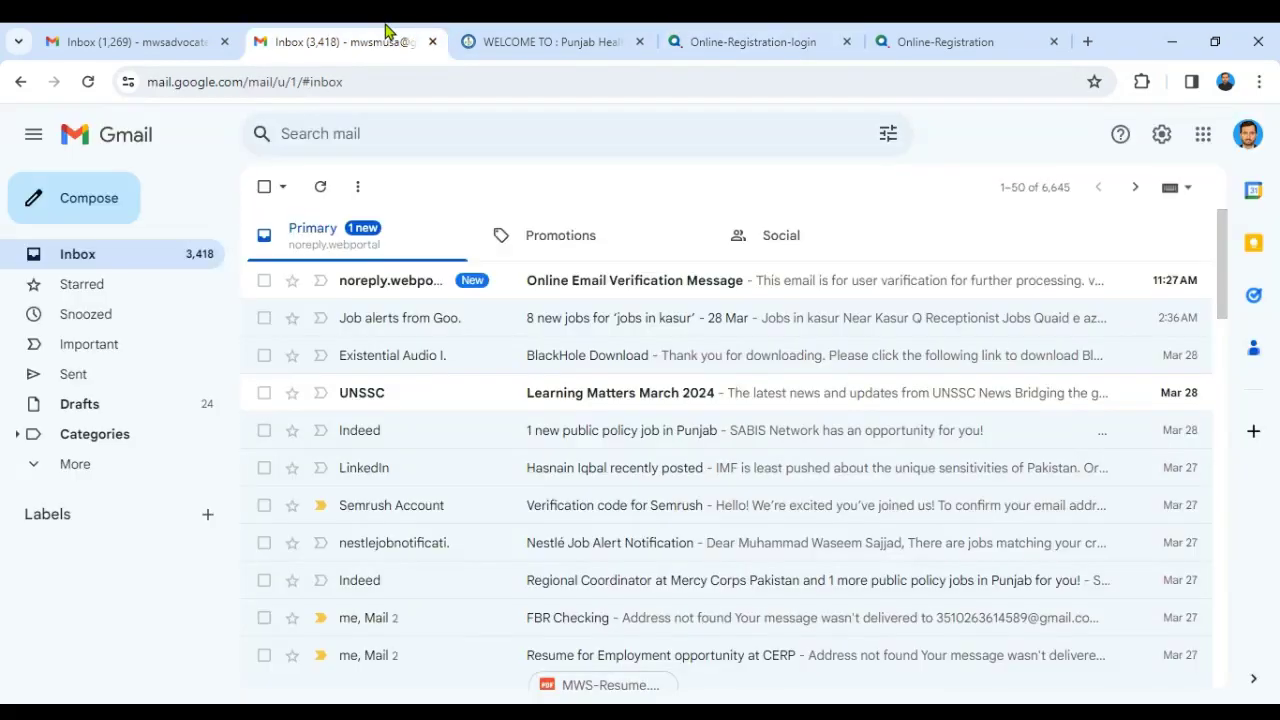
click(1259, 81)
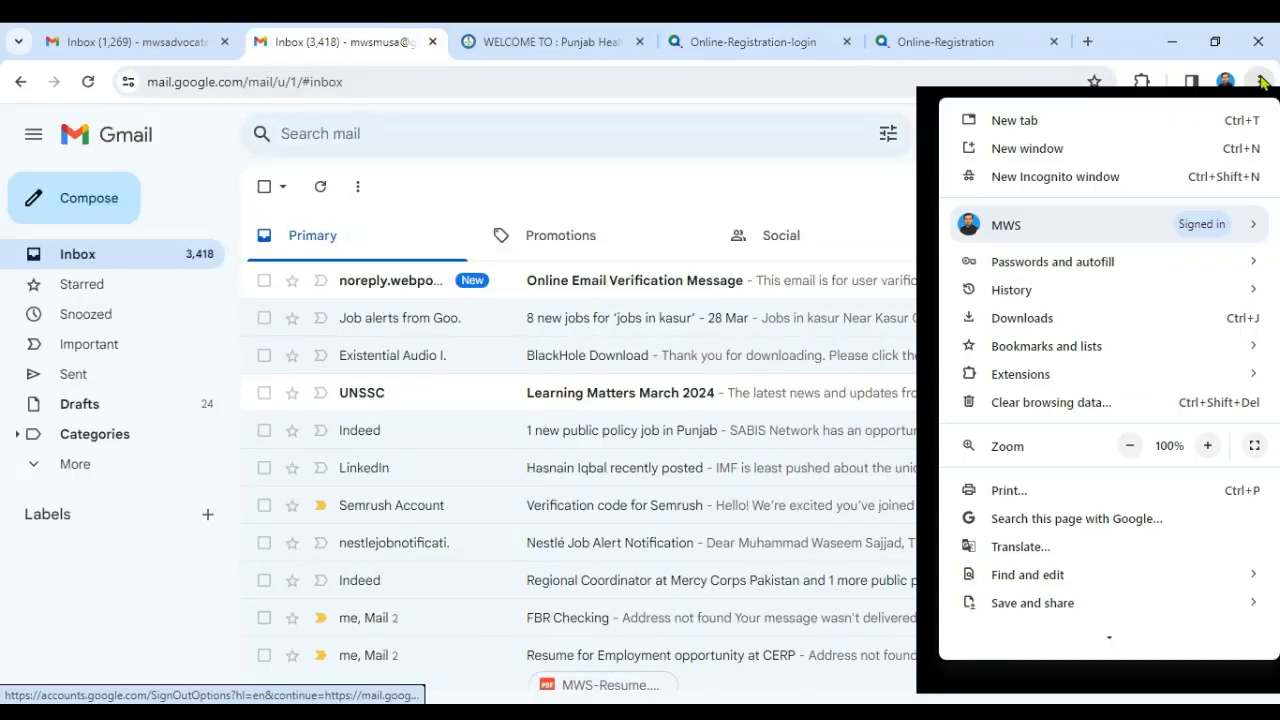
click(1208, 446)
click(1208, 446)
click(1208, 446)
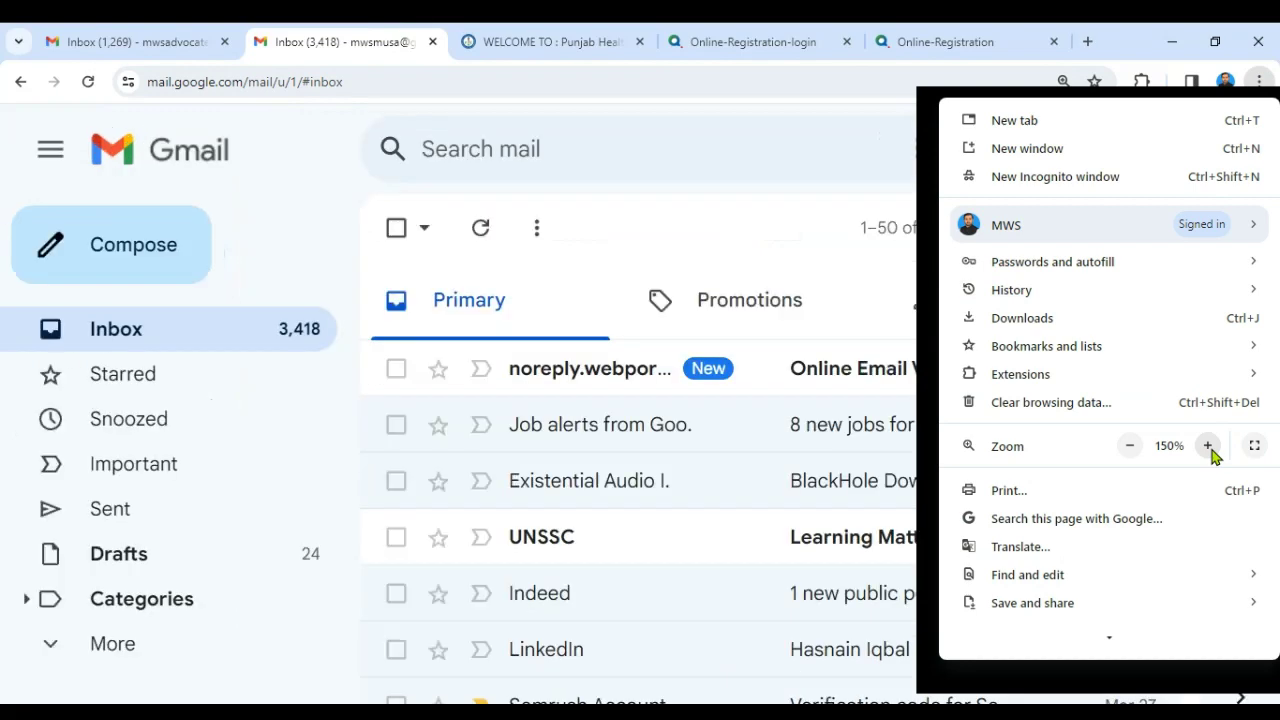
click(759, 203)
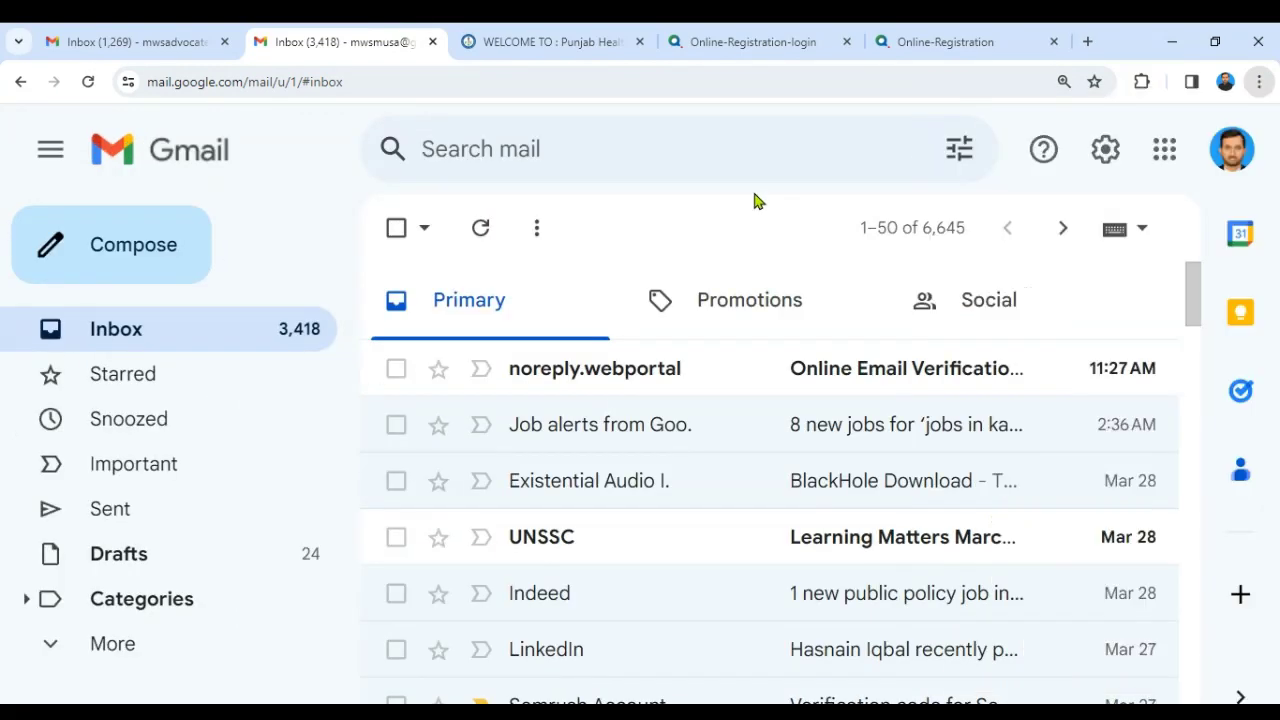
click(626, 372)
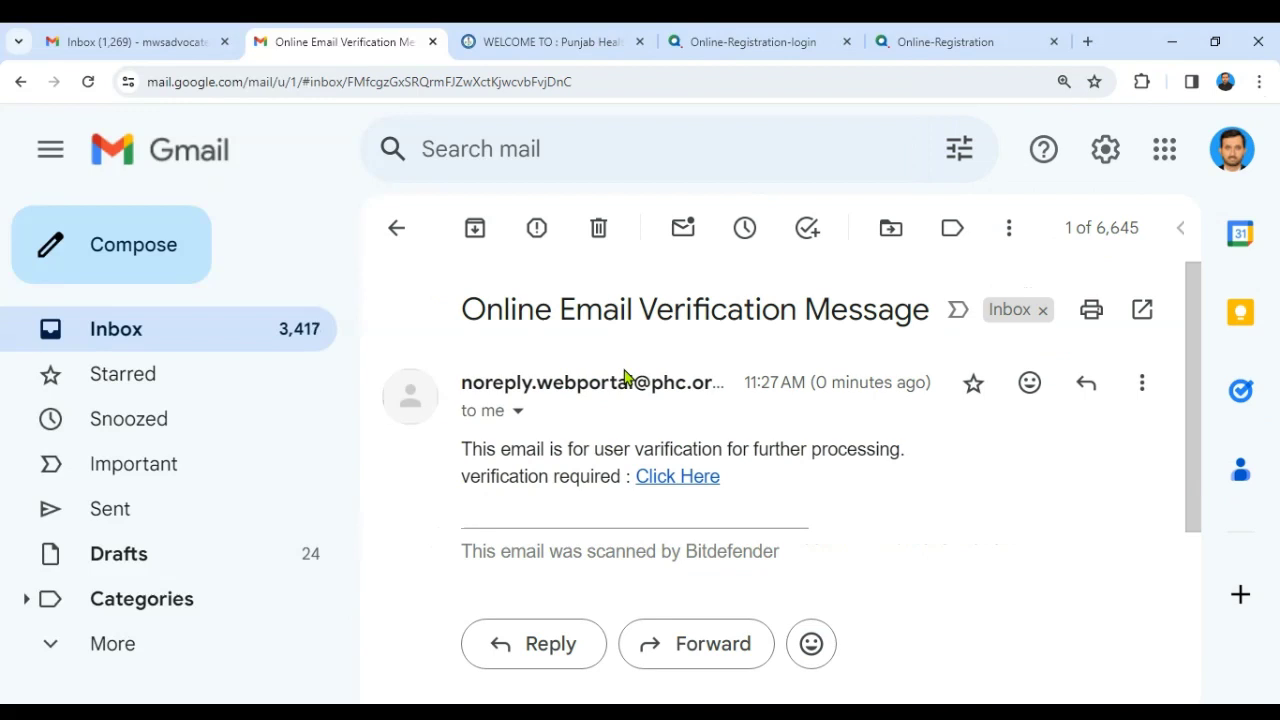
- Follow the e-mail's 'Click Here' verification link and sign in with the new account
click(690, 480)
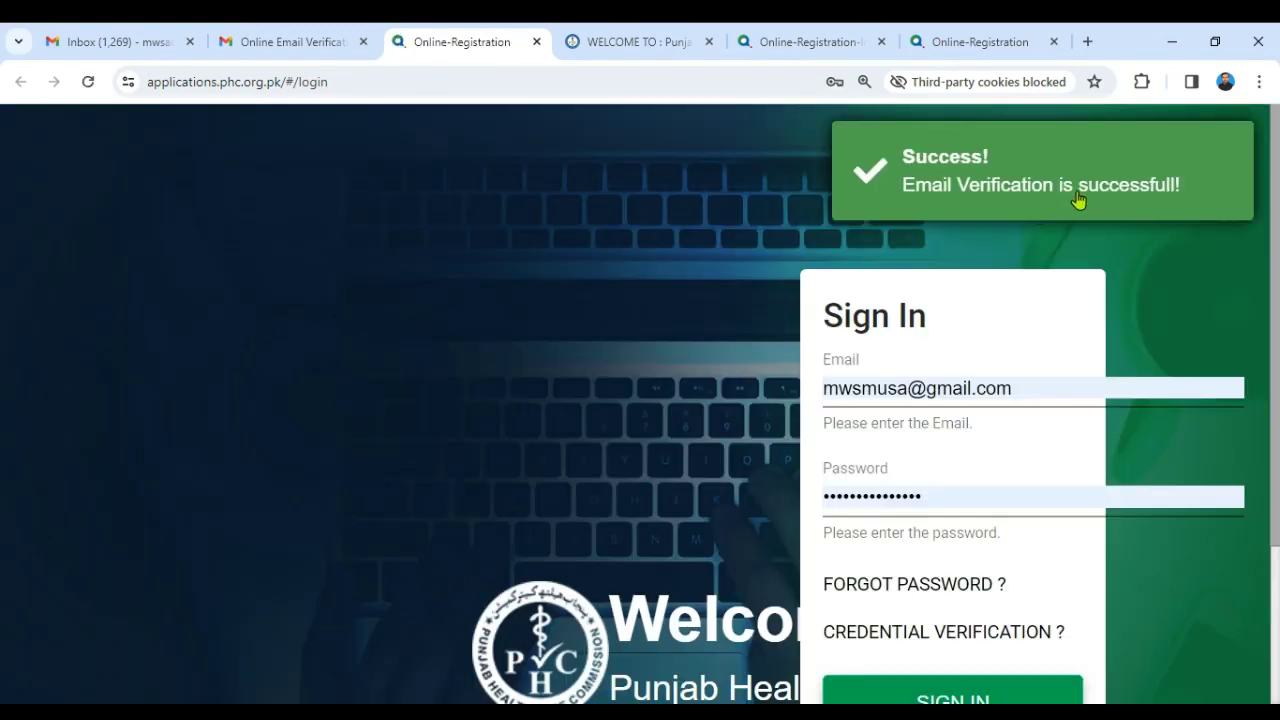
scroll(1277, 288, down, 1)
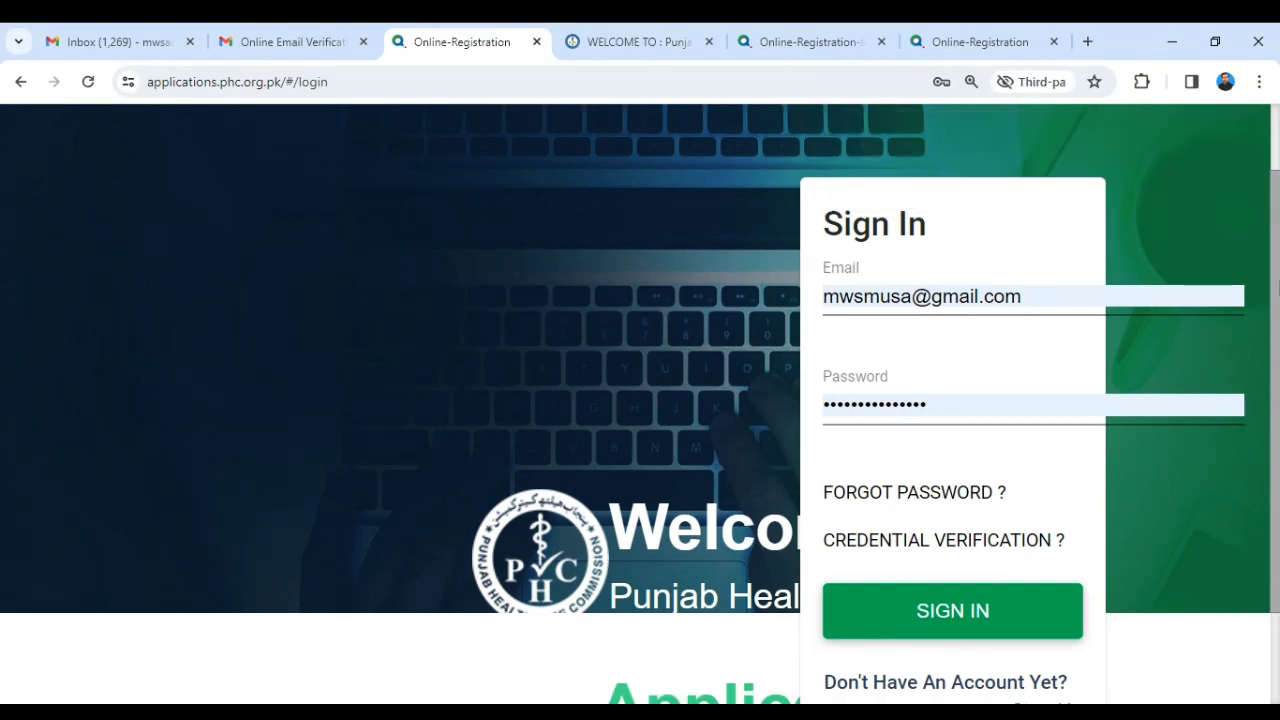
scroll(1270, 297, down, 1)
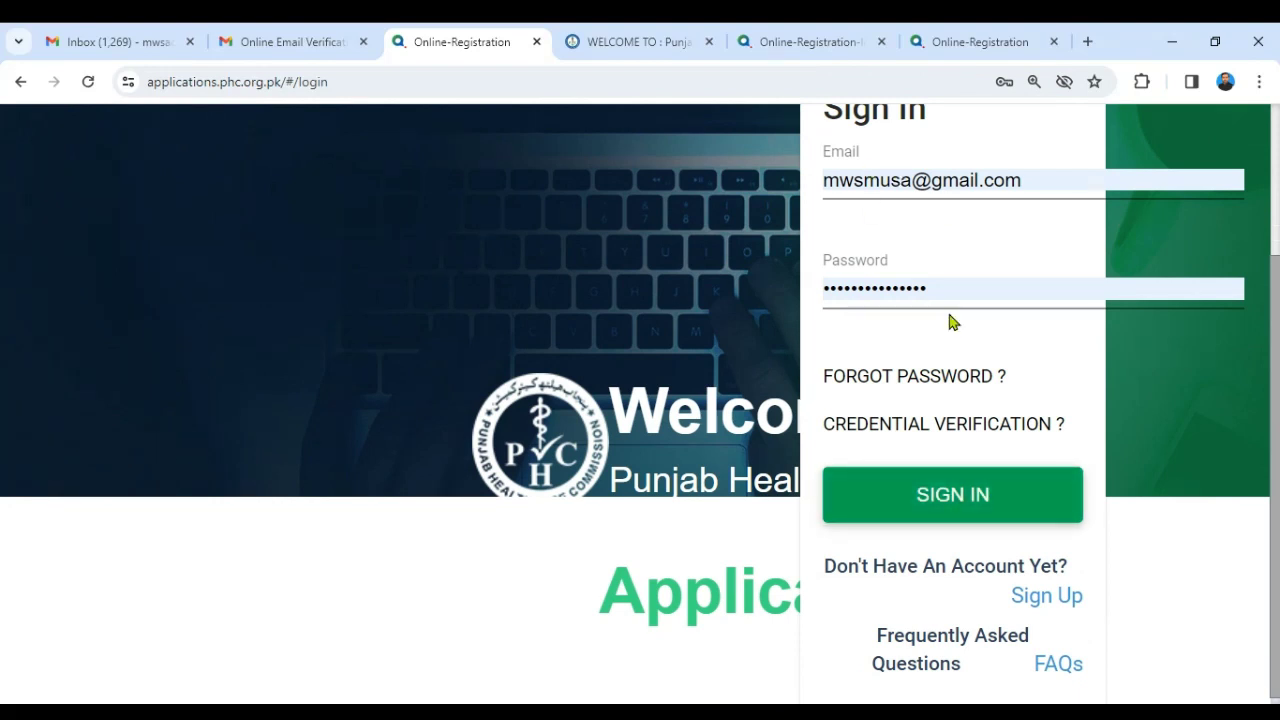
click(957, 494)
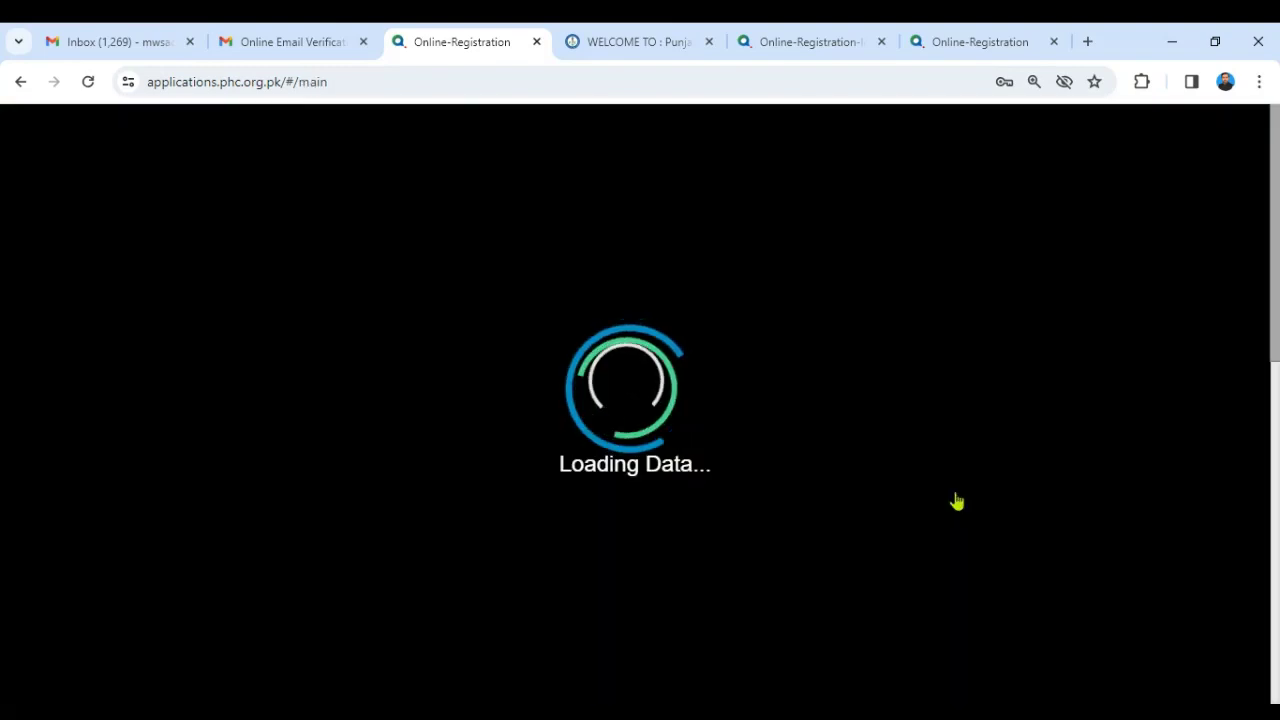
scroll(1265, 400, down, 2)
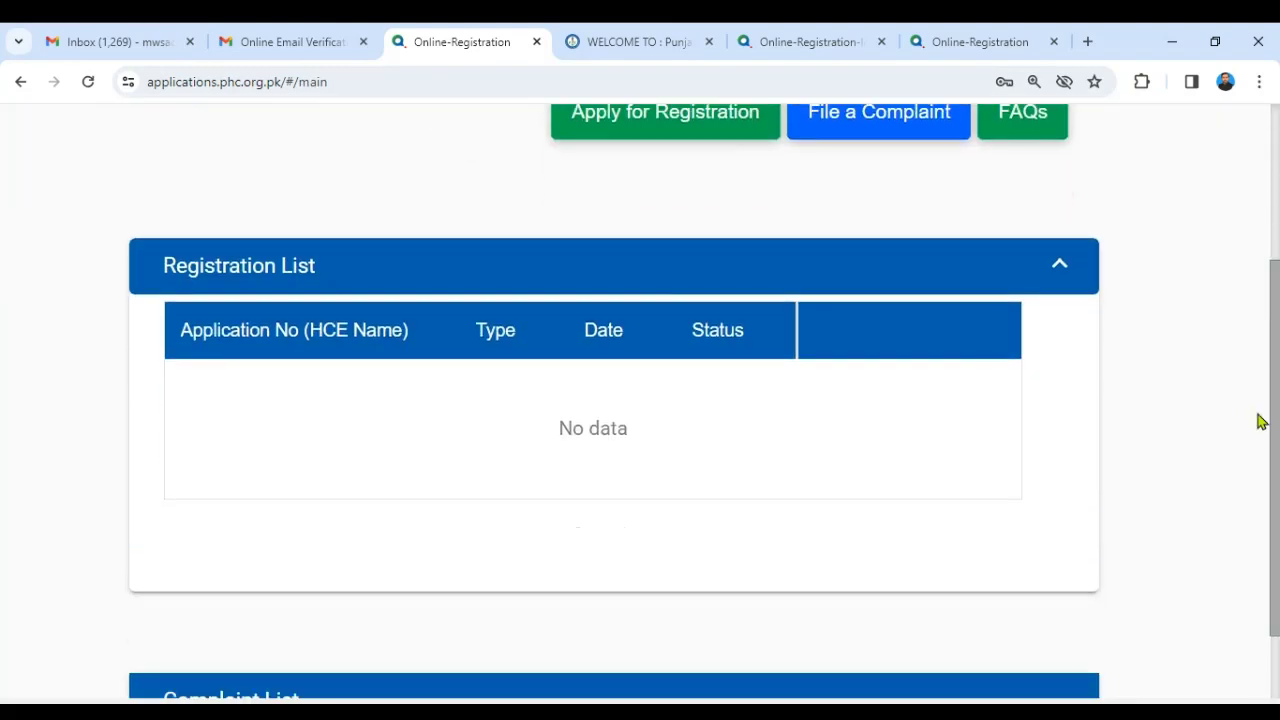
scroll(1244, 338, up, 2)
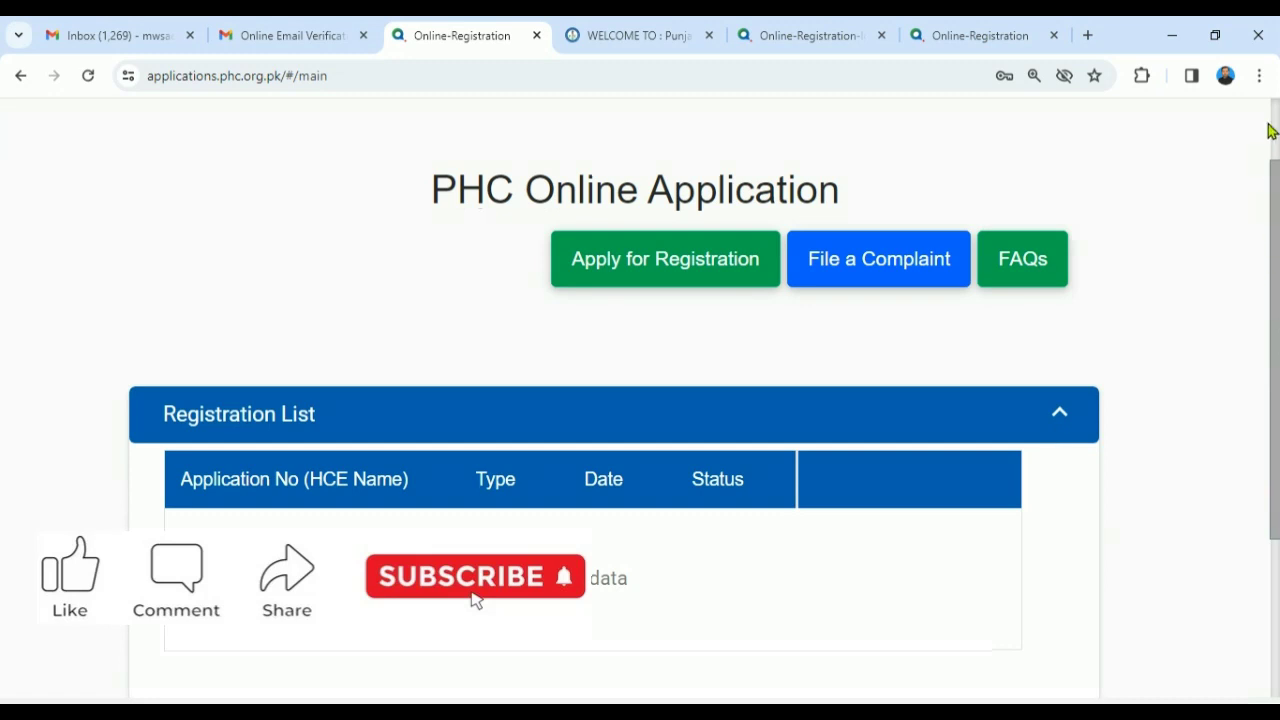
click(1259, 75)
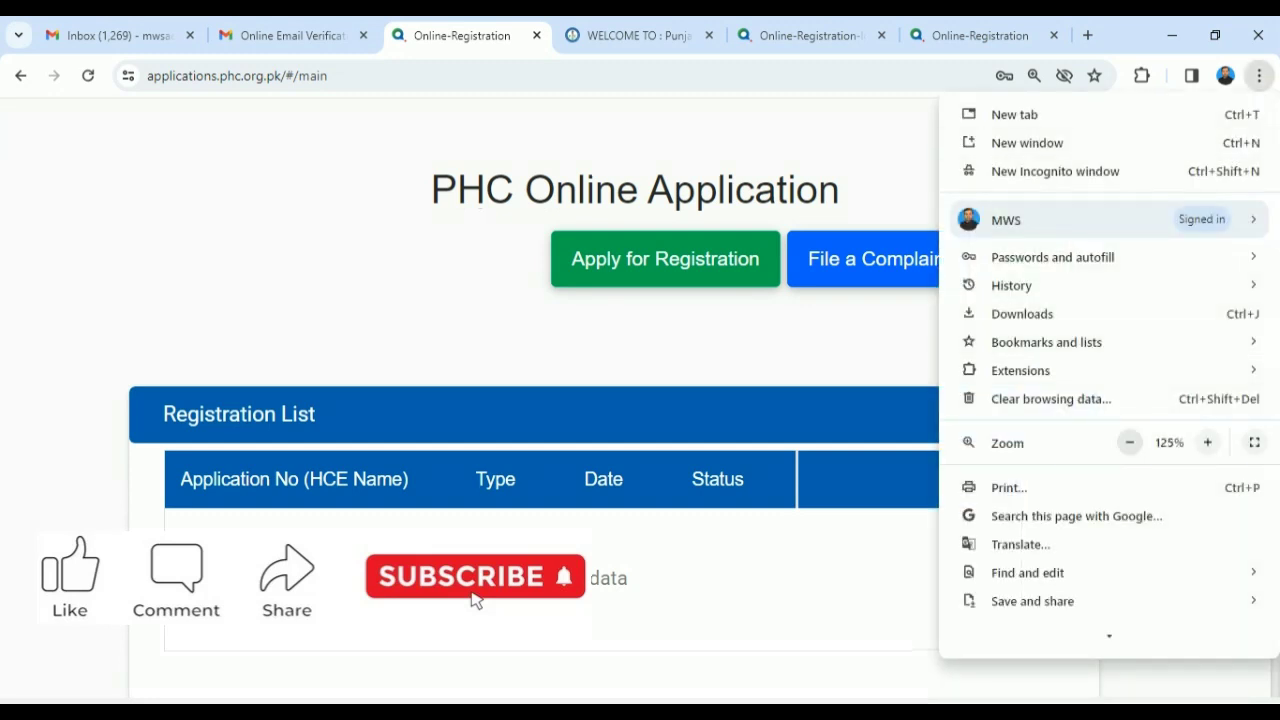
- Zoom the portal to 125% and open the FAQs document LNA_faqs.pdf
click(890, 445)
drag(1274, 320, 1272, 244)
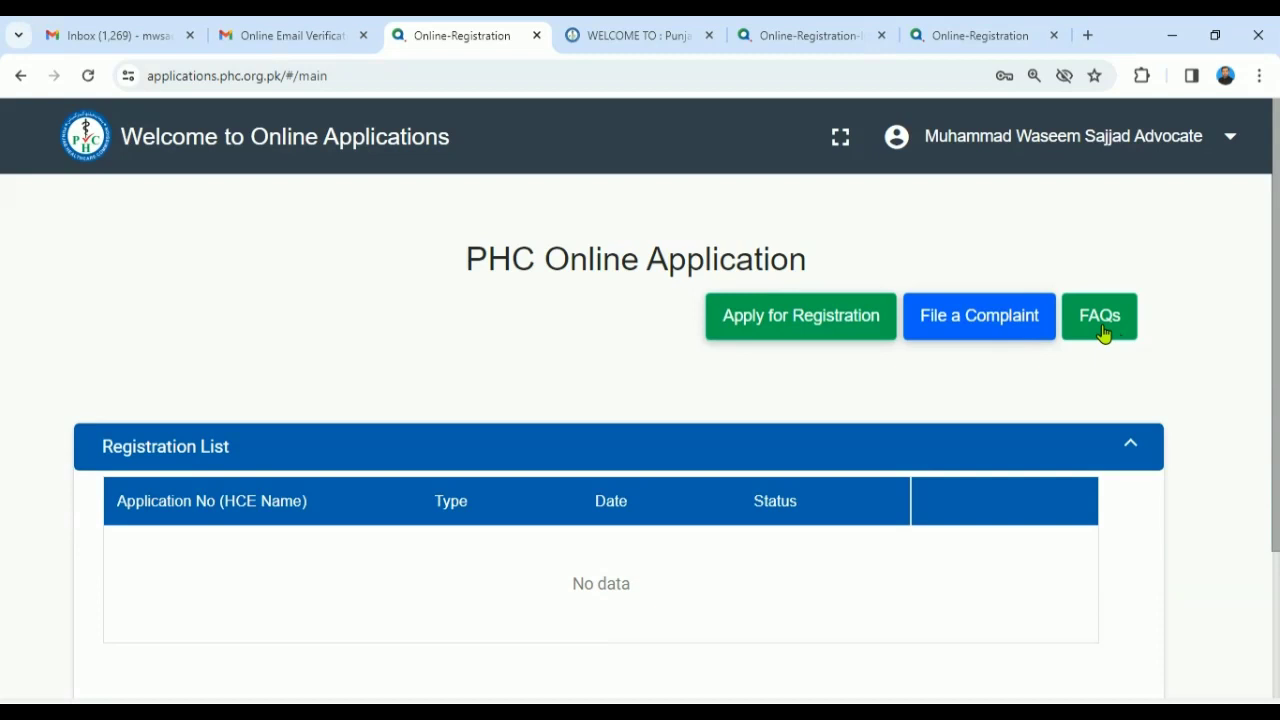
click(1104, 334)
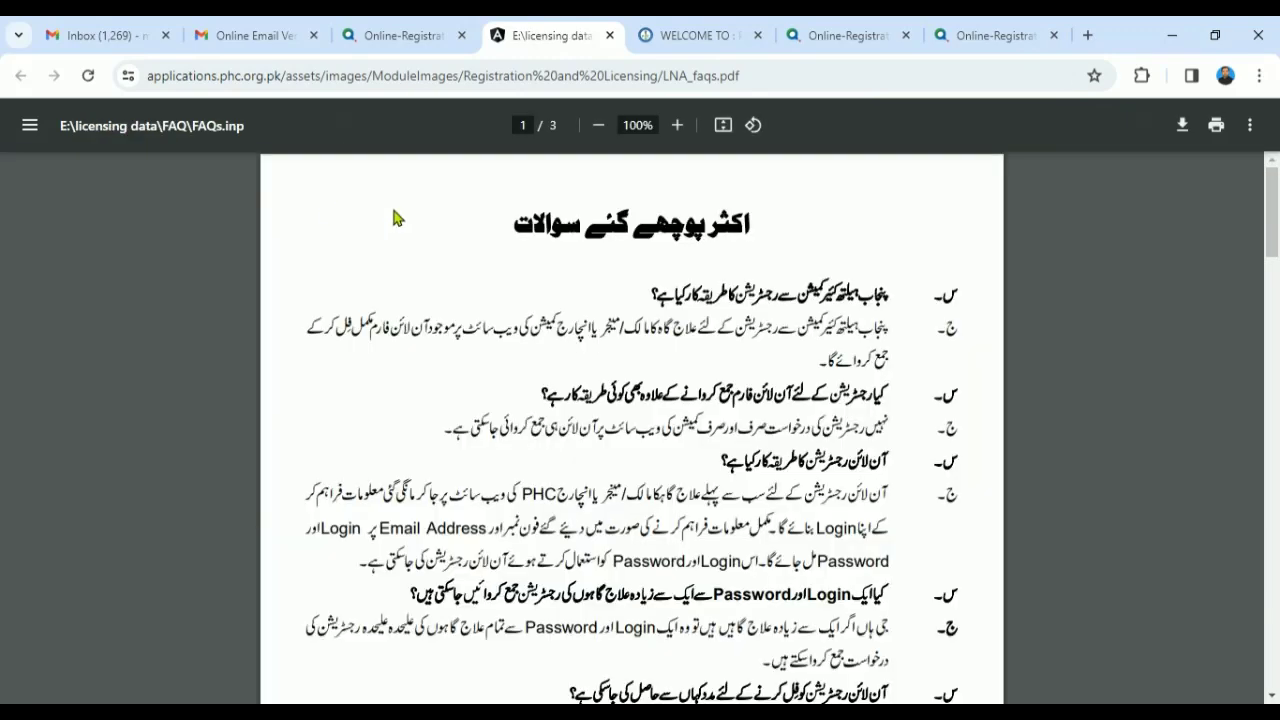
- Read LNA_faqs.pdf down to page 2, then return to the PHC Online Application tab
drag(1277, 240, 1209, 208)
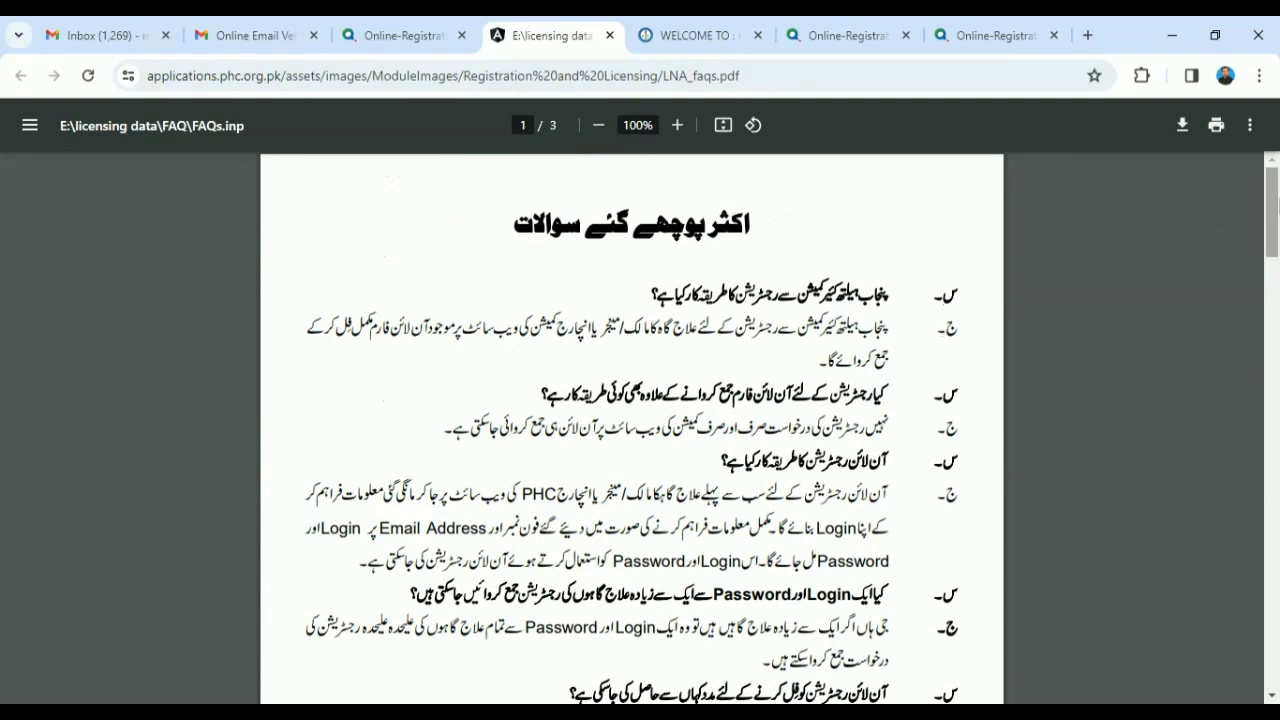
drag(1276, 205, 1266, 351)
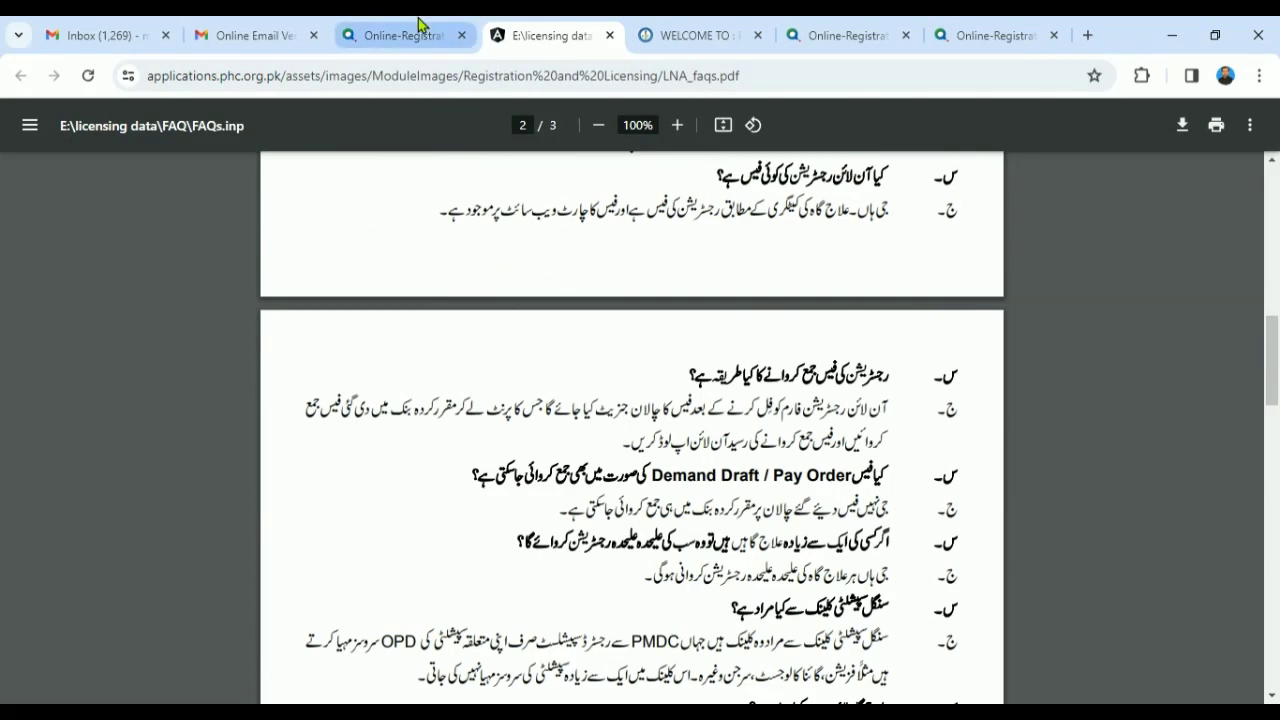
click(404, 35)
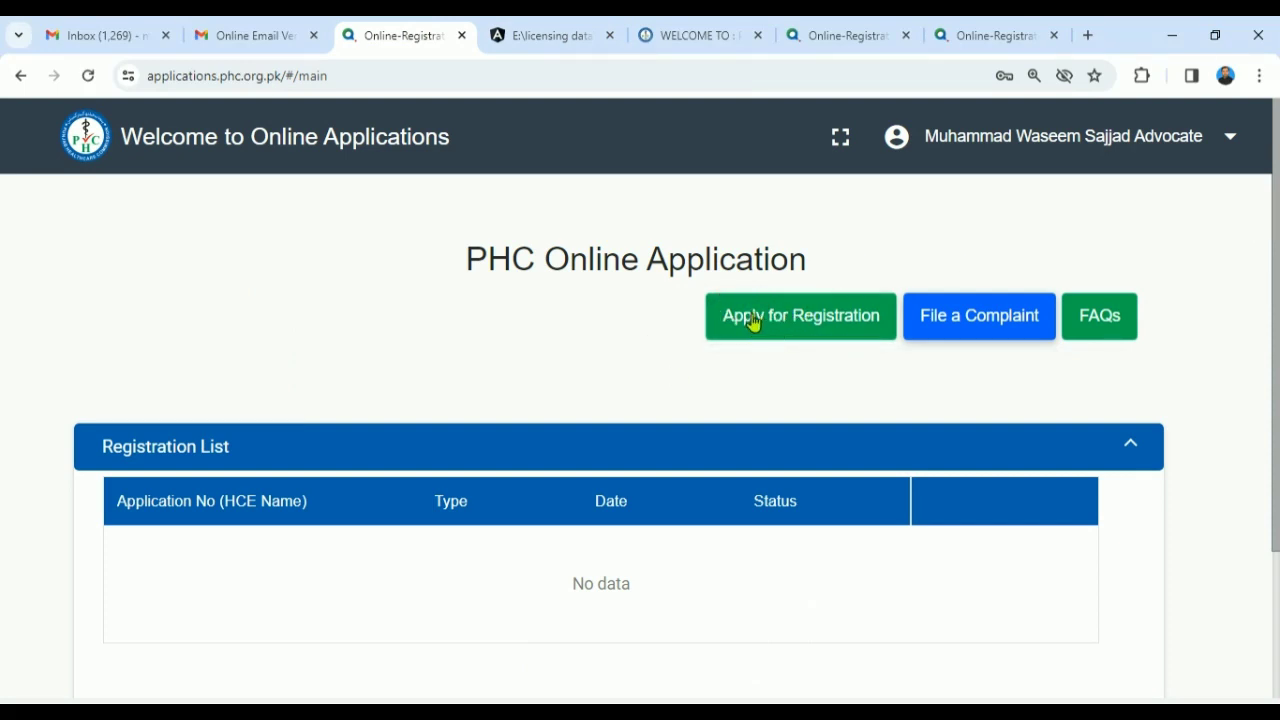
- Under Apply for Registration, search existing applications by the owner's mobile number and CNIC
click(754, 318)
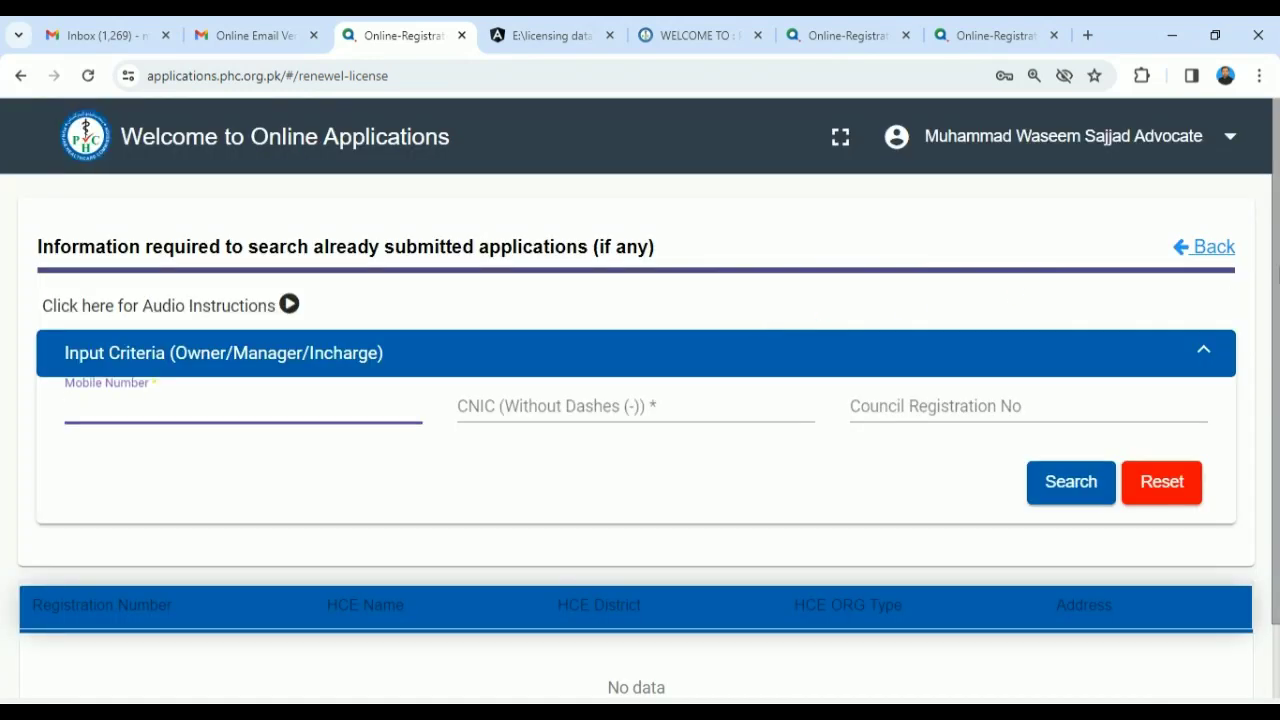
scroll(1275, 323, down, 1)
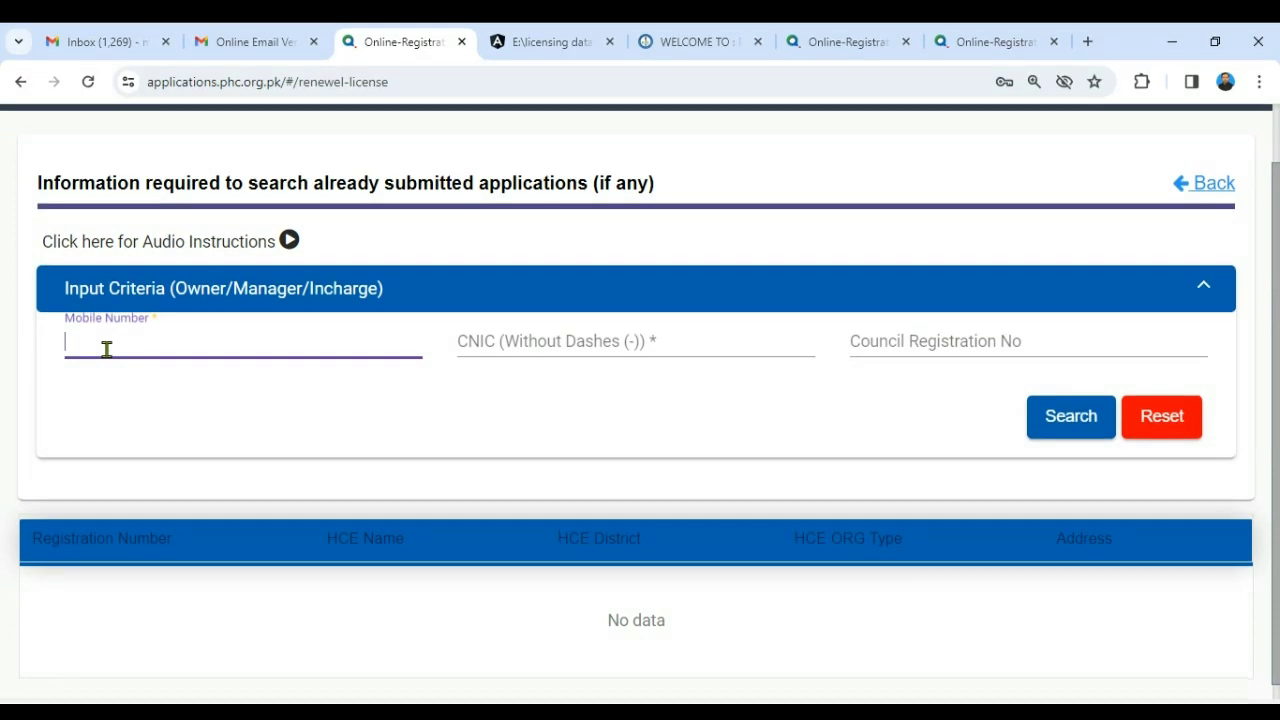
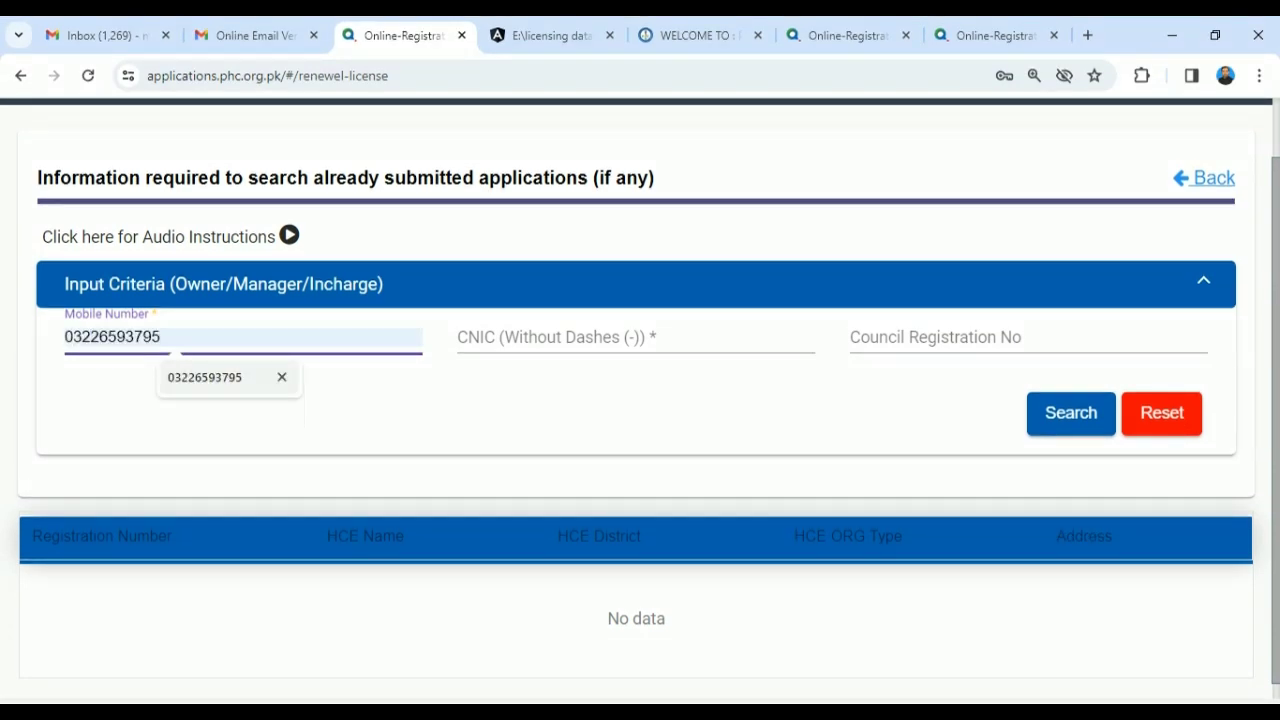
click(202, 380)
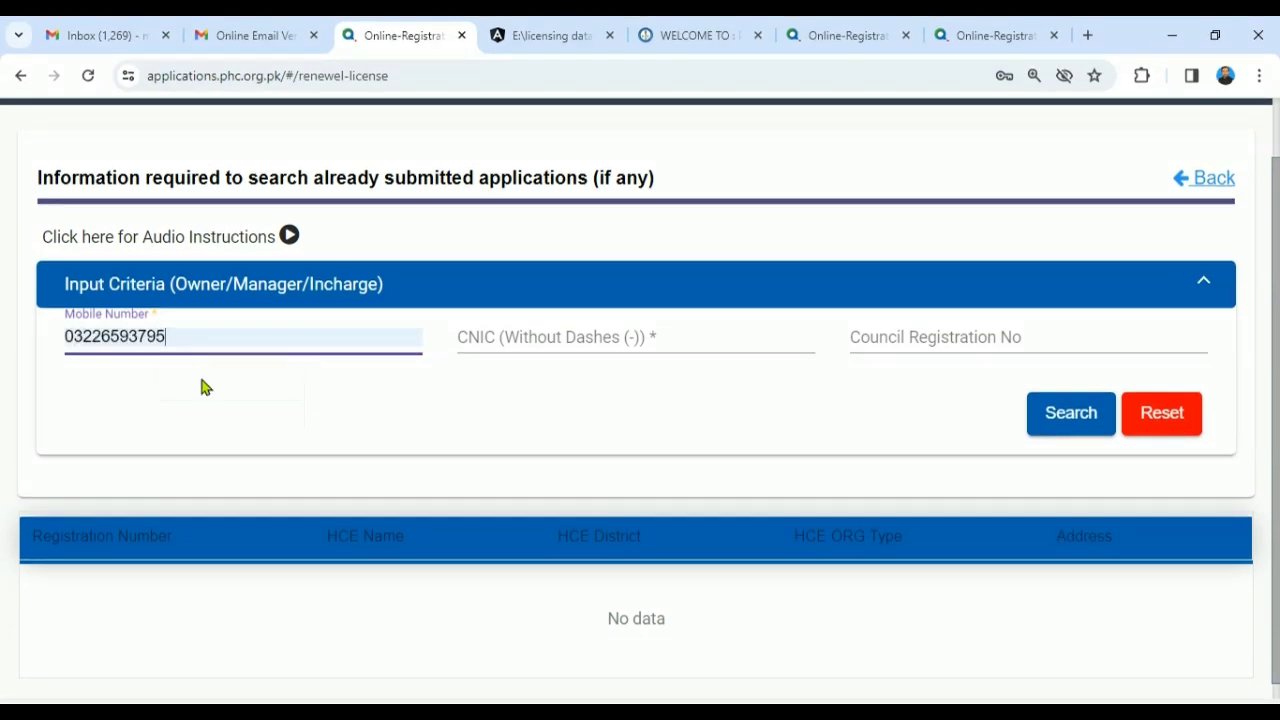
click(455, 343)
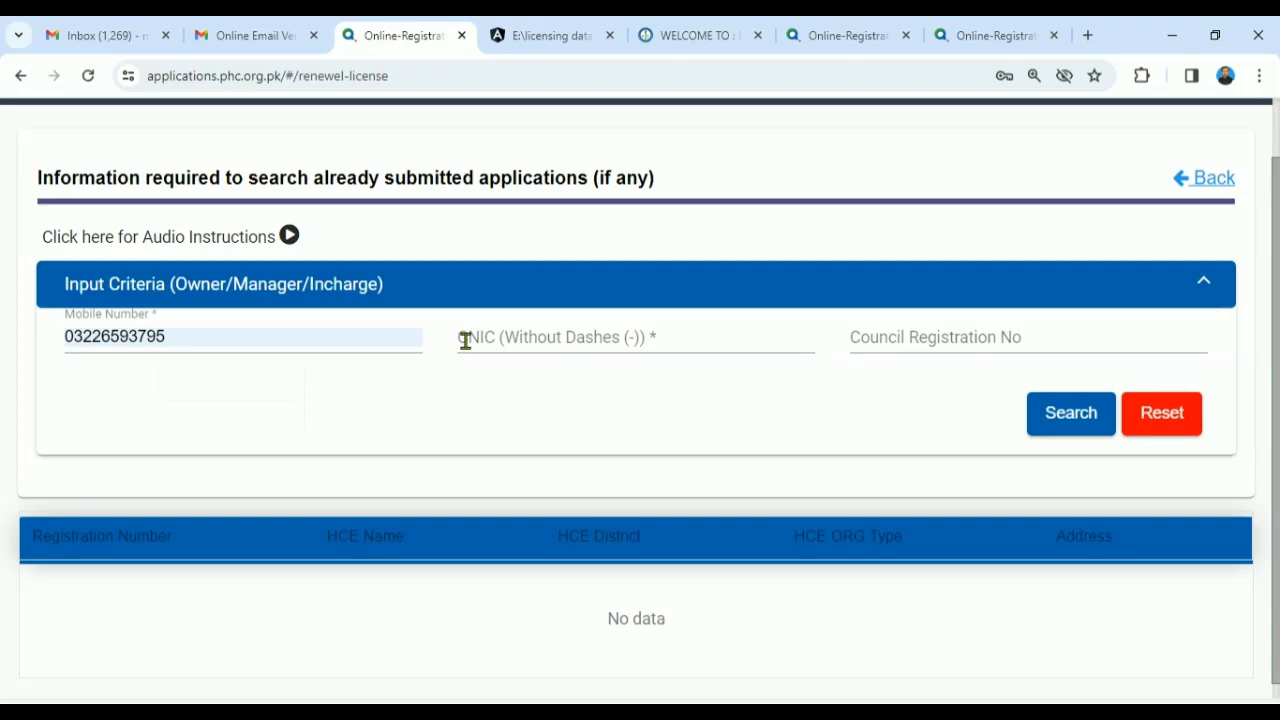
click(484, 340)
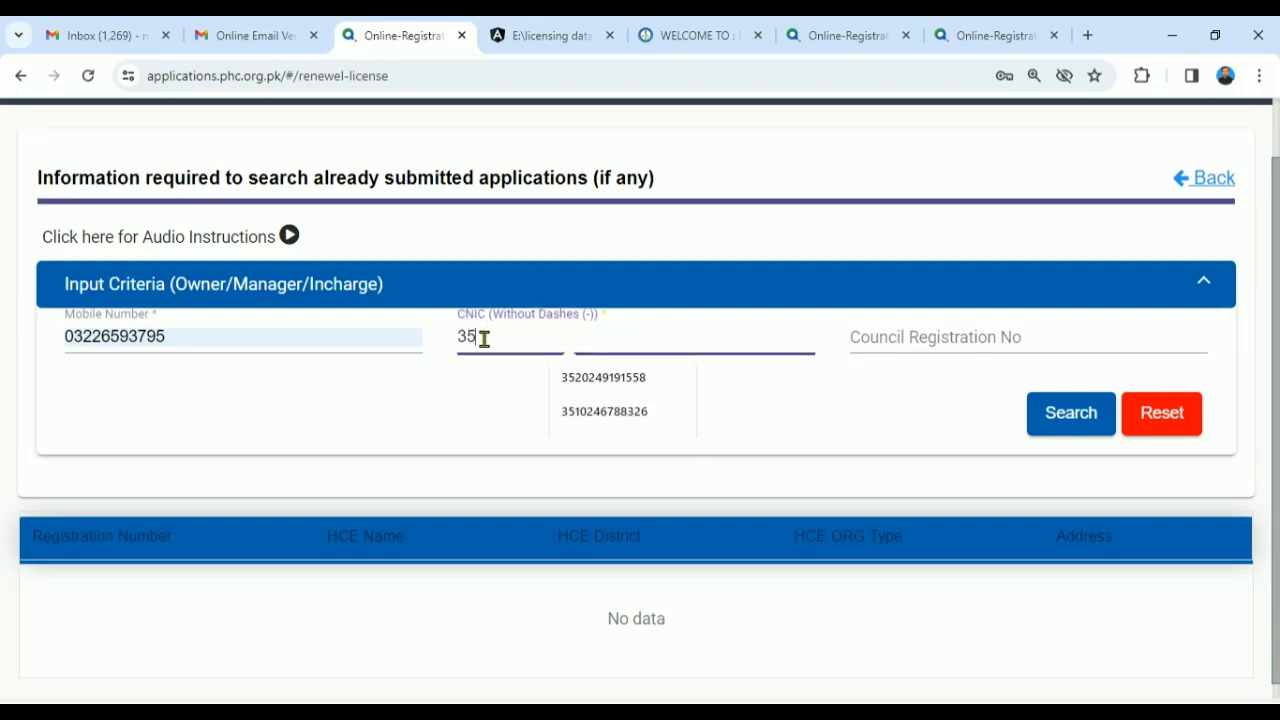
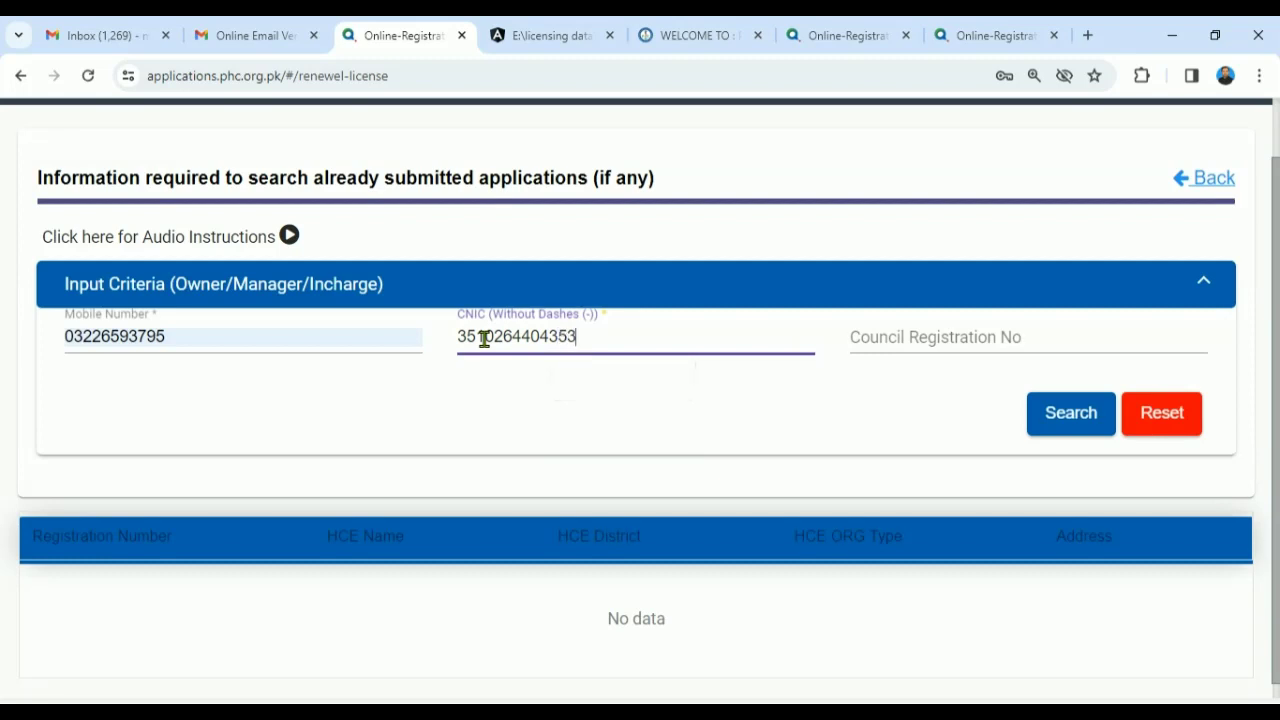
click(568, 407)
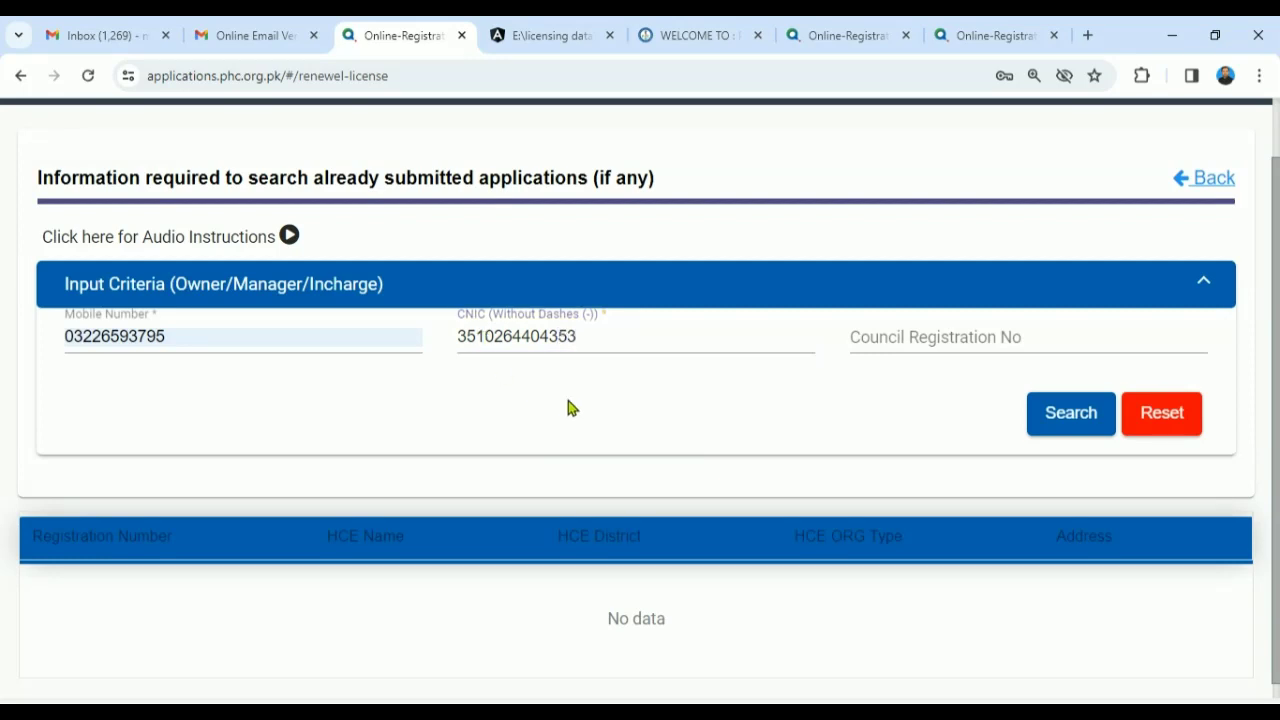
click(1045, 417)
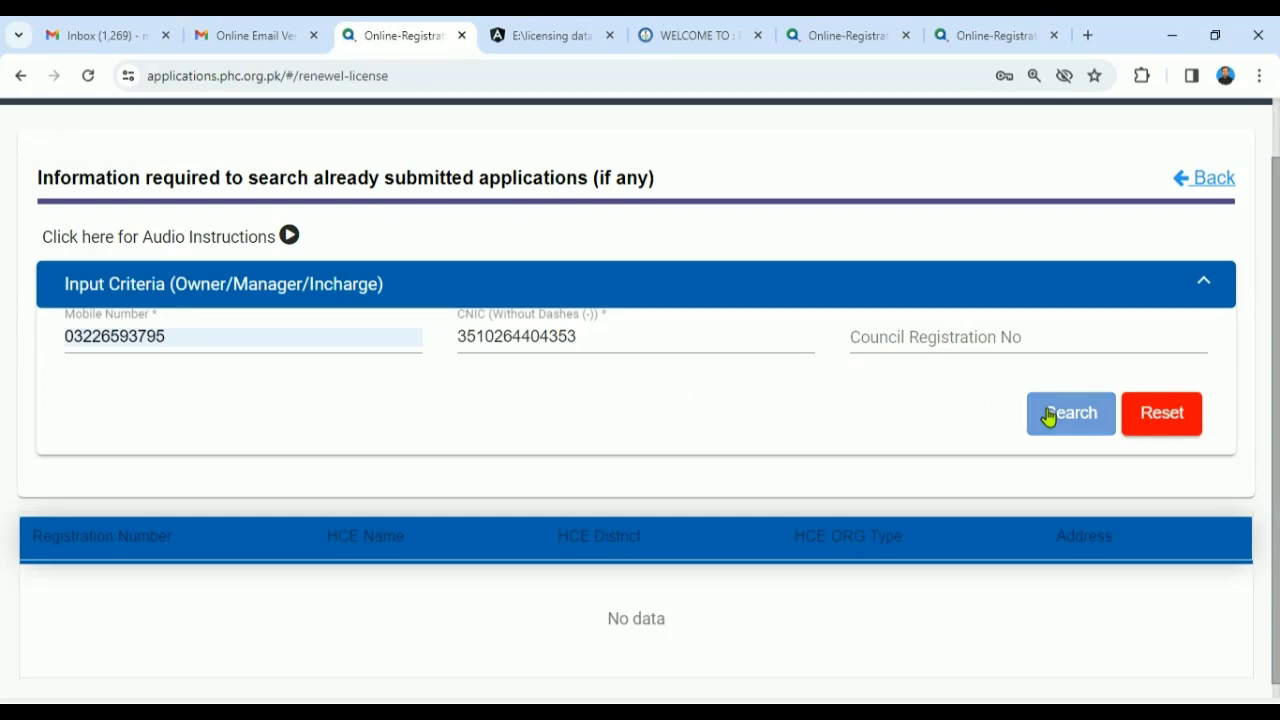
scroll(1275, 300, down, 1)
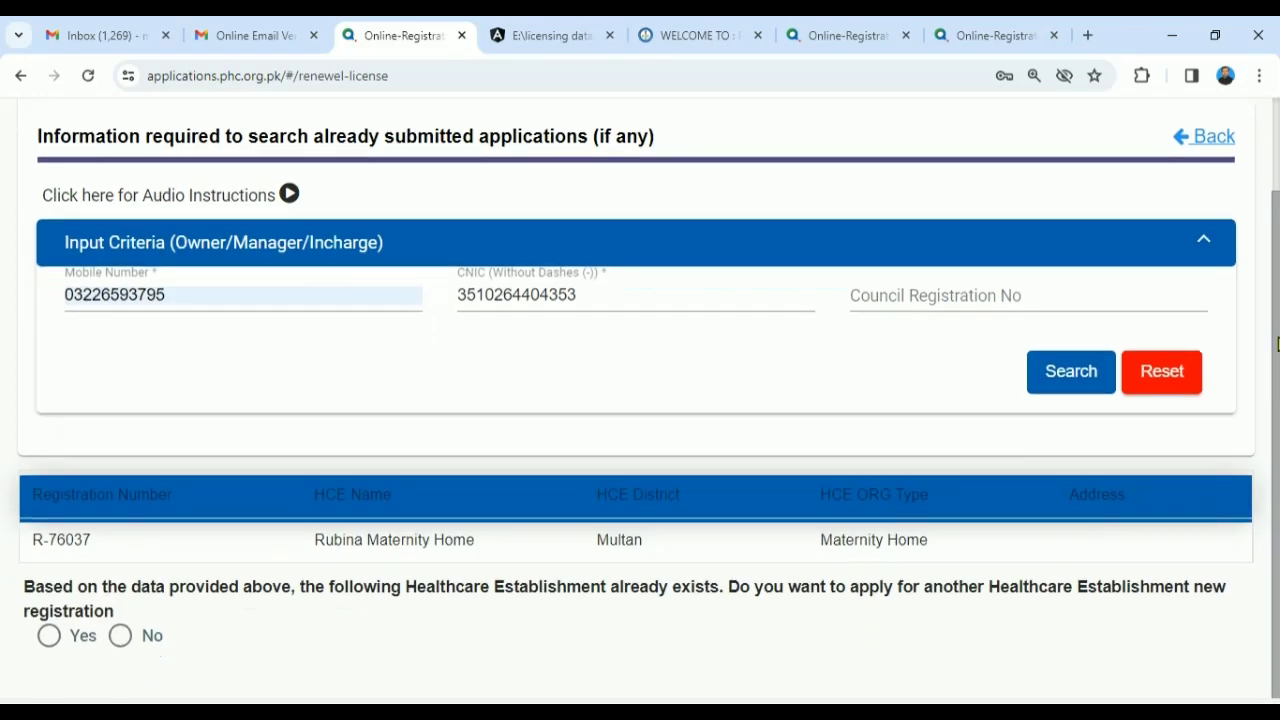
- Change the last digits of the CNIC and mobile number, then search again
scroll(1266, 257, up, 3)
scroll(1274, 390, down, 1)
click(591, 297)
key(BackSpace)
key(BackSpace)
key(BackSpace)
key(BackSpace)
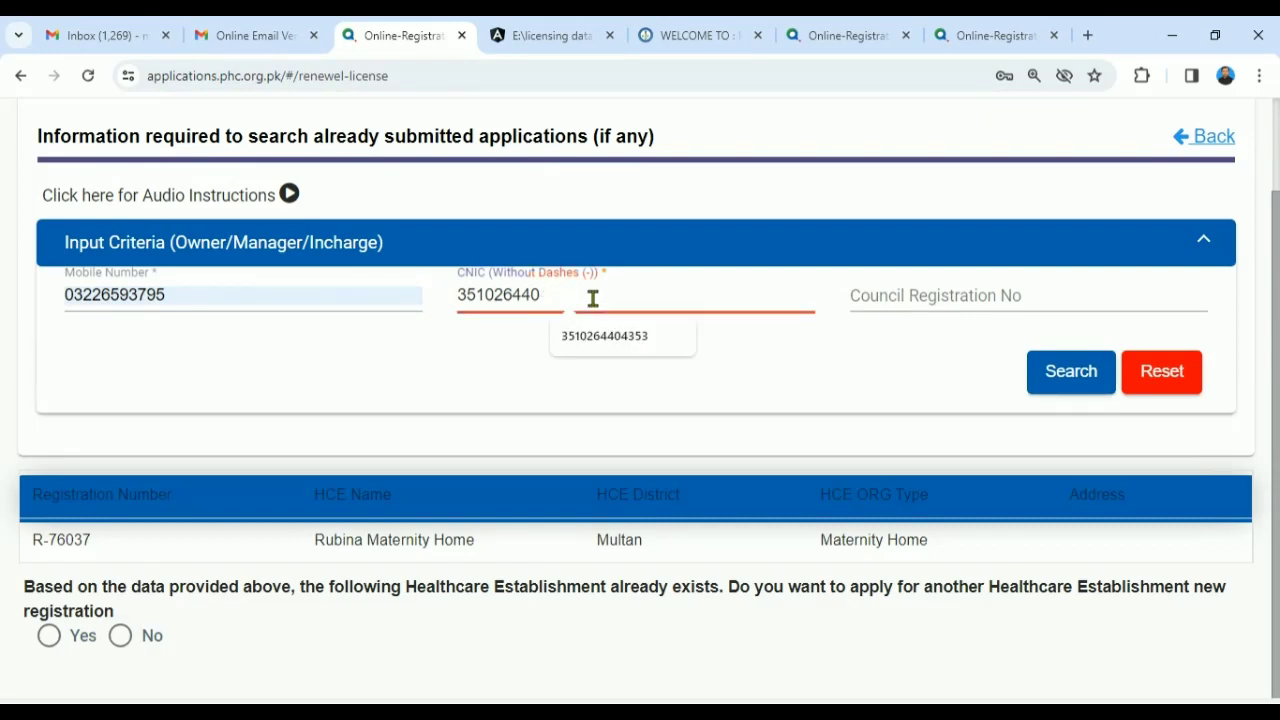
text(0000)
click(365, 300)
key(BackSpace)
key(BackSpace)
key(BackSpace)
key(BackSpace)
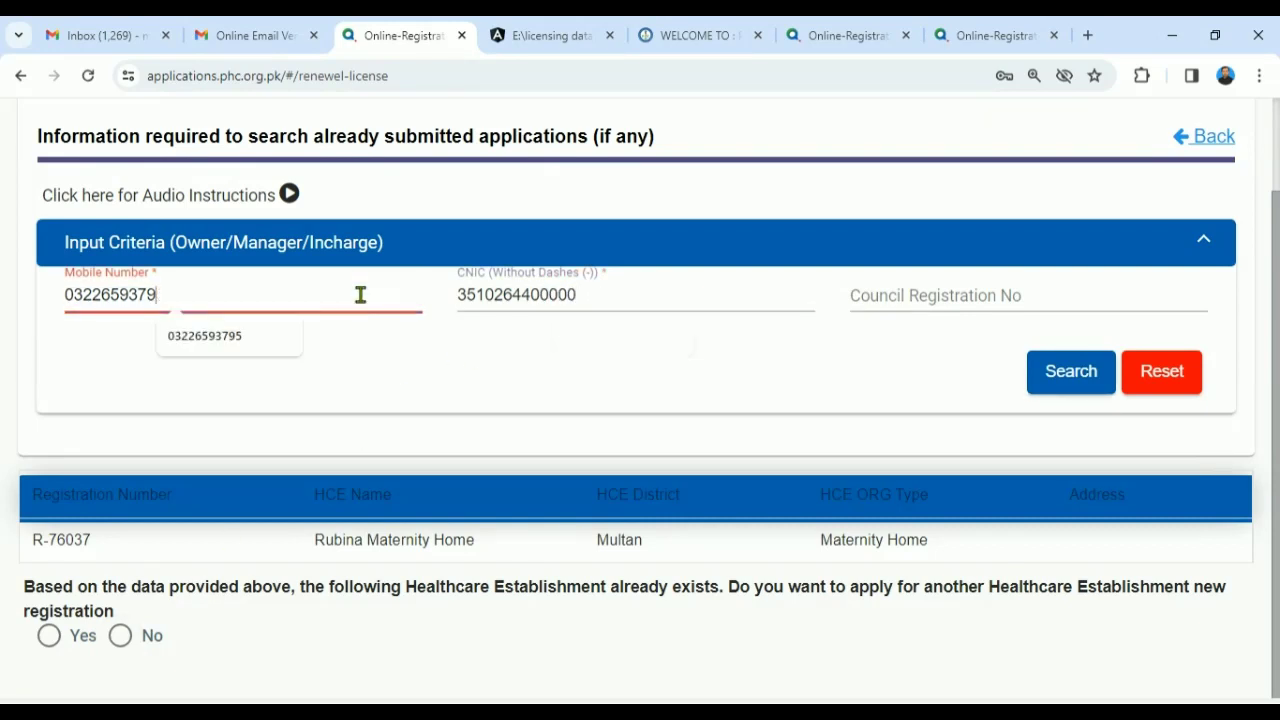
text(7777)
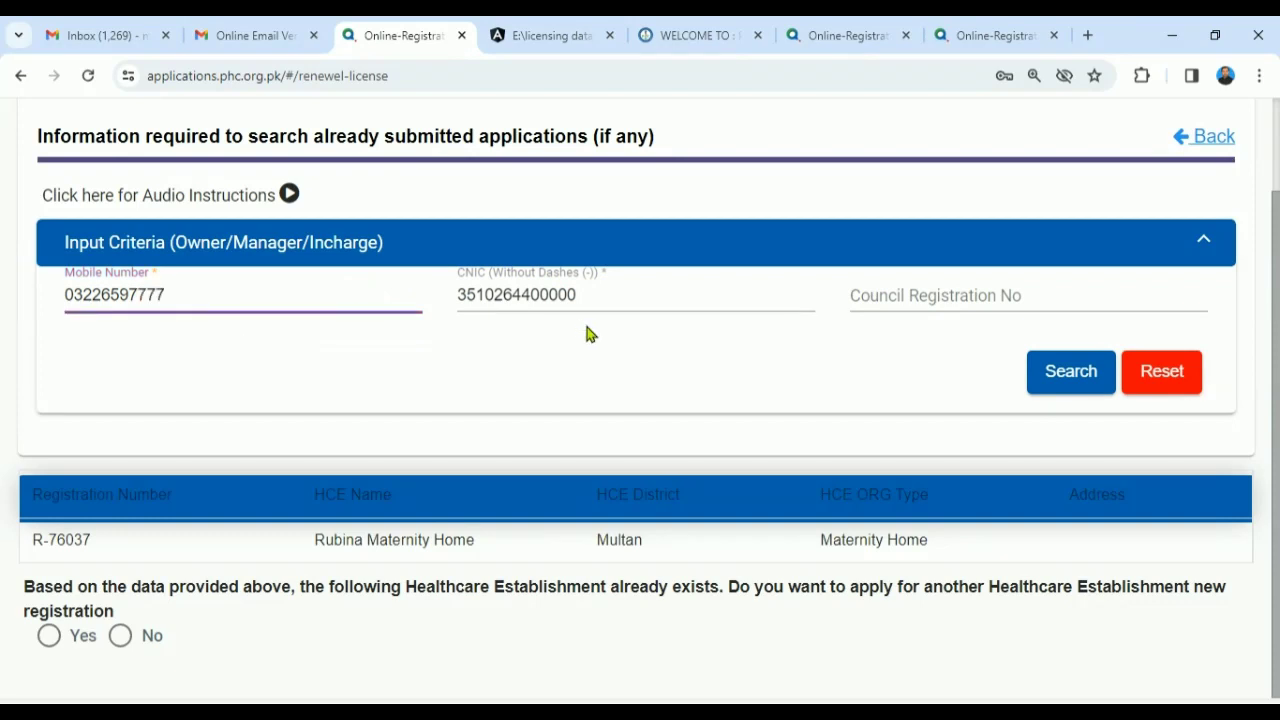
click(1072, 380)
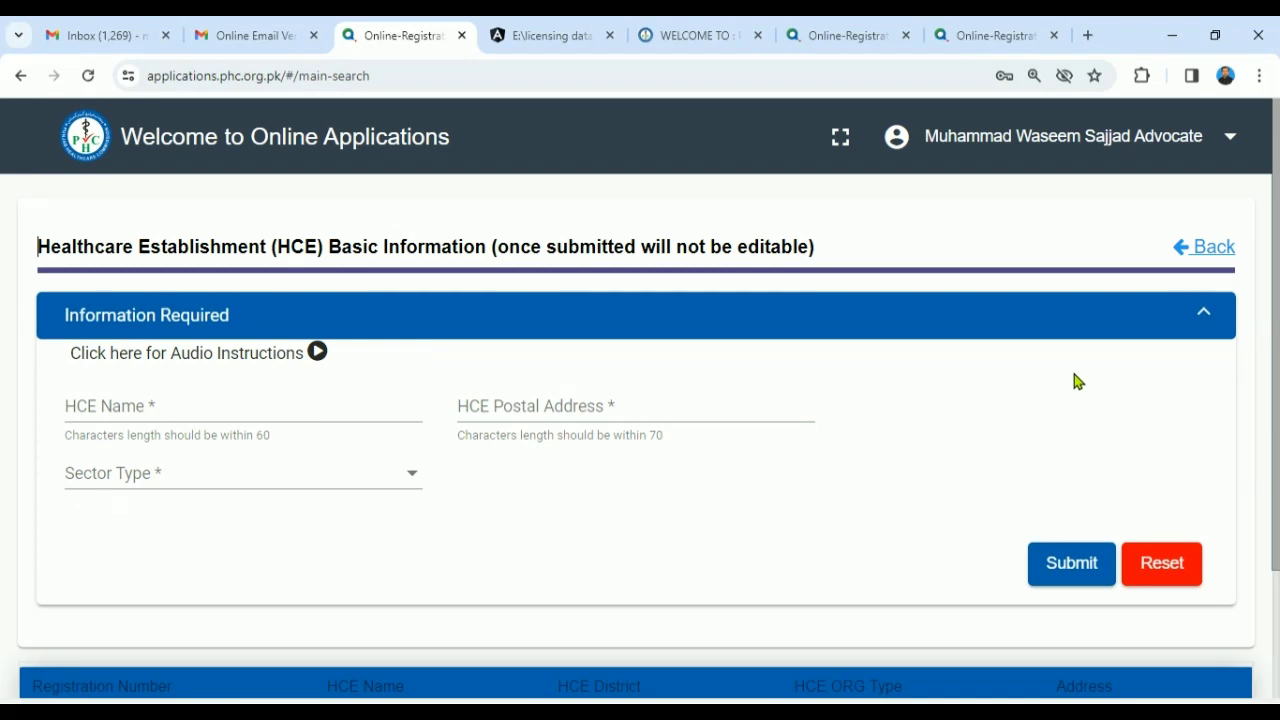
- Enter HCE name 'MWS Hospital Kasur' and the establishment's postal address in Kasur
drag(1277, 365, 1274, 449)
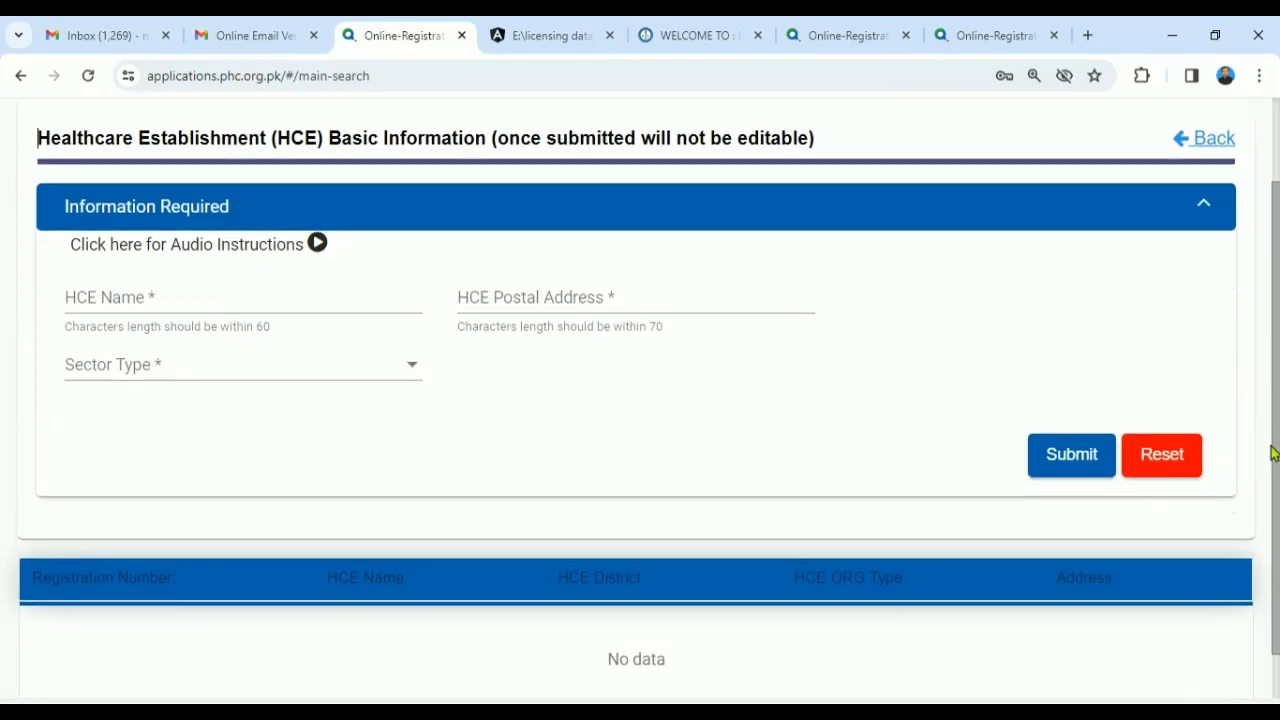
click(162, 296)
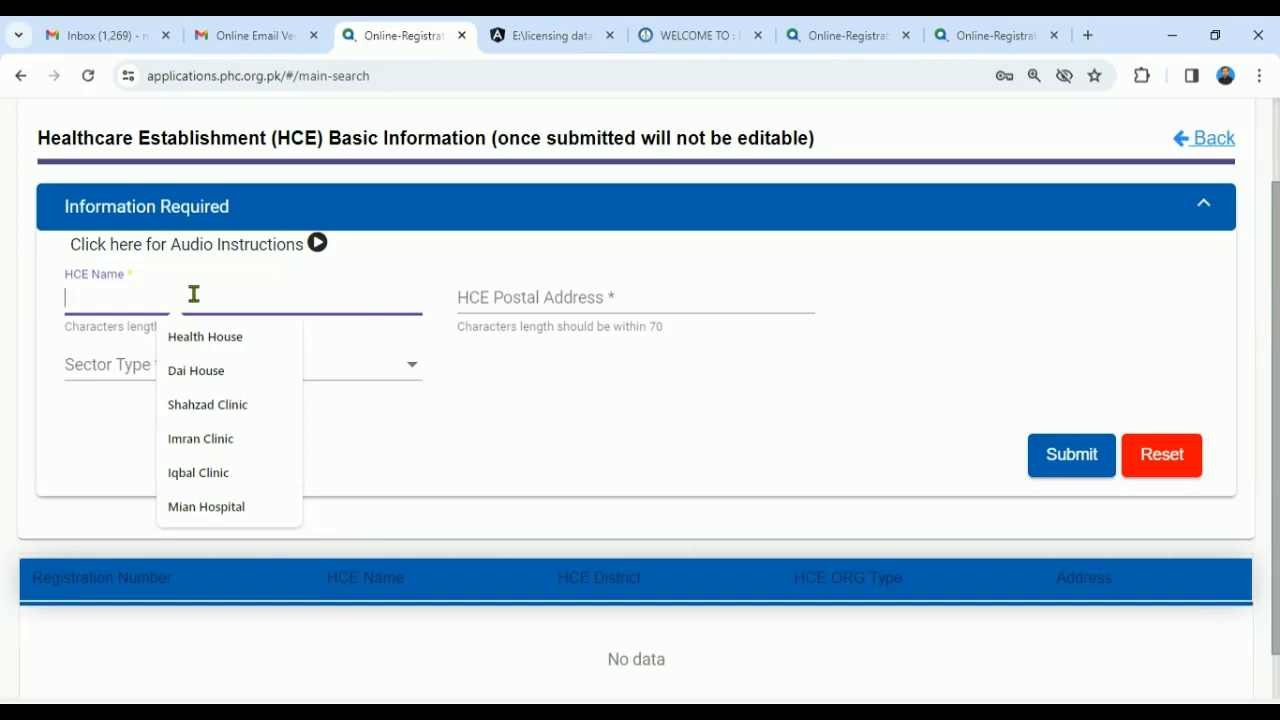
text(MWS )
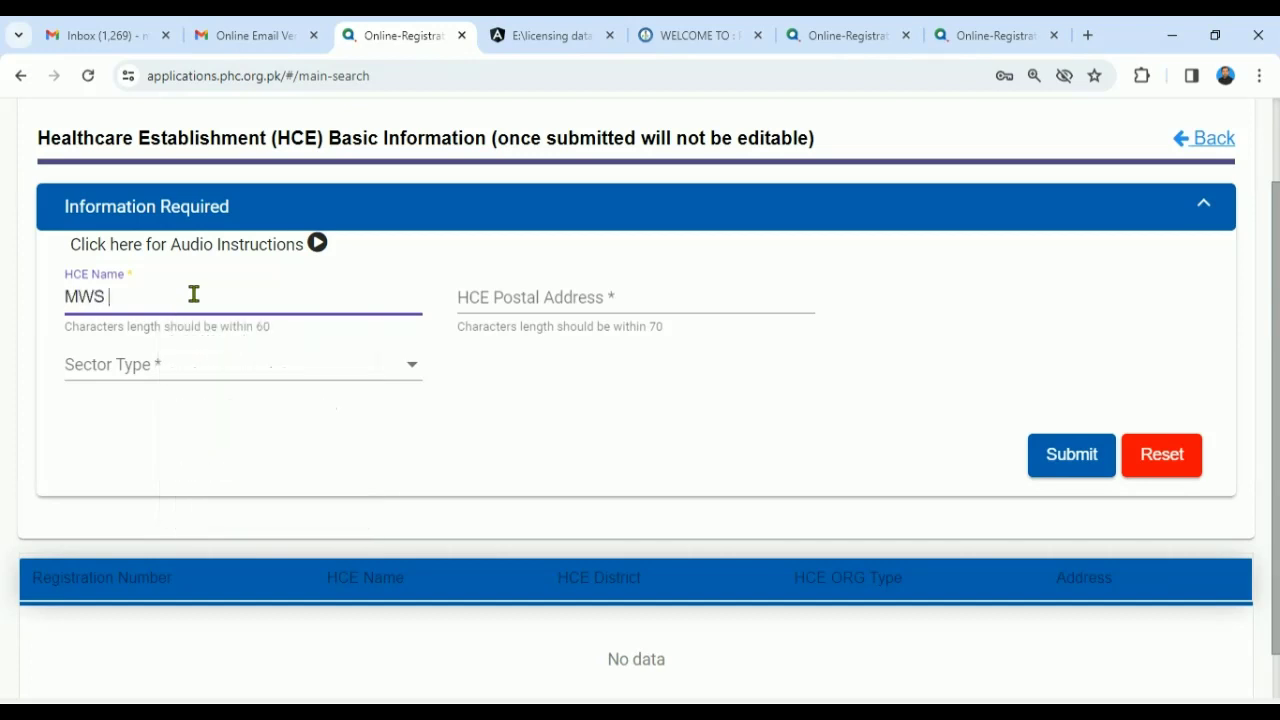
text(Hospital Kasur)
click(506, 301)
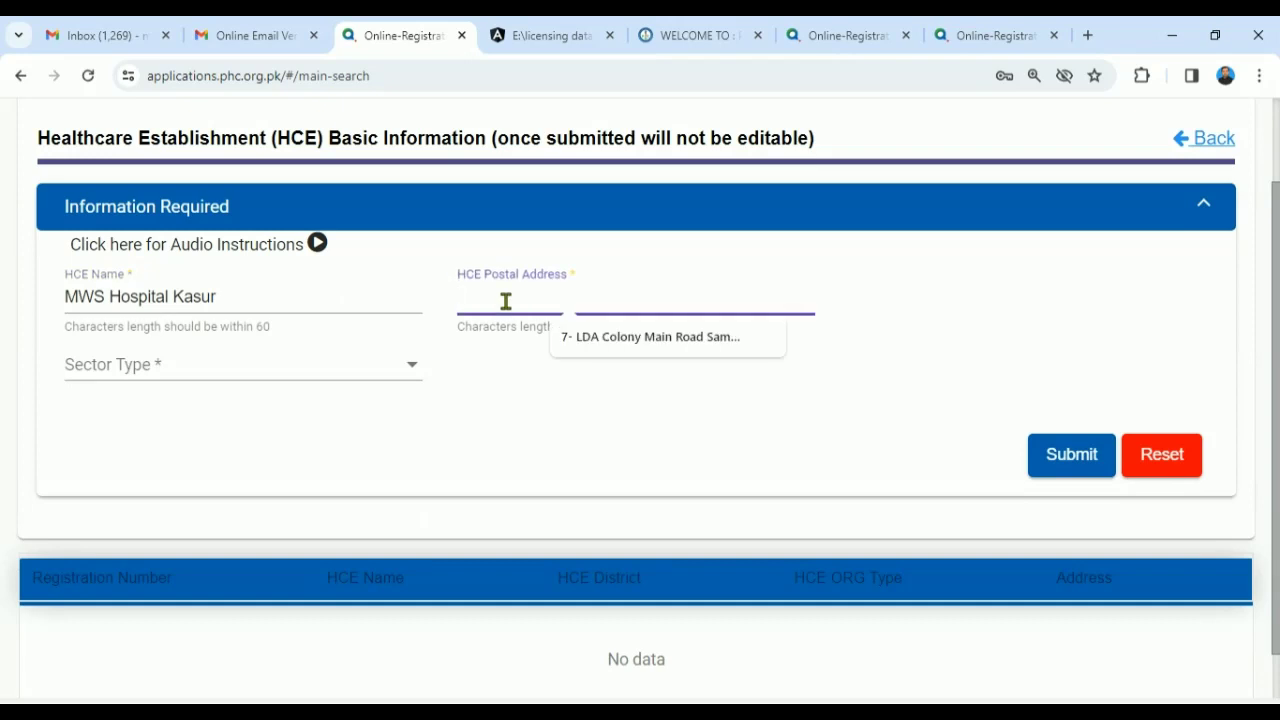
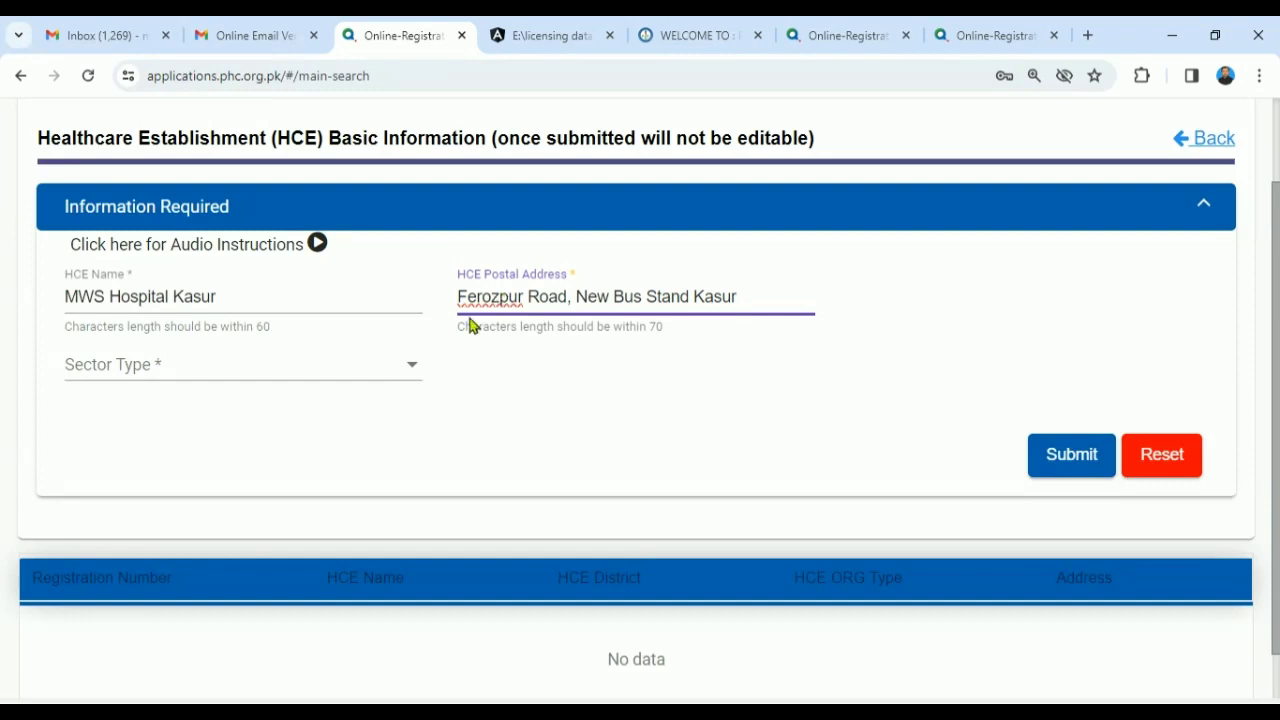
click(1259, 75)
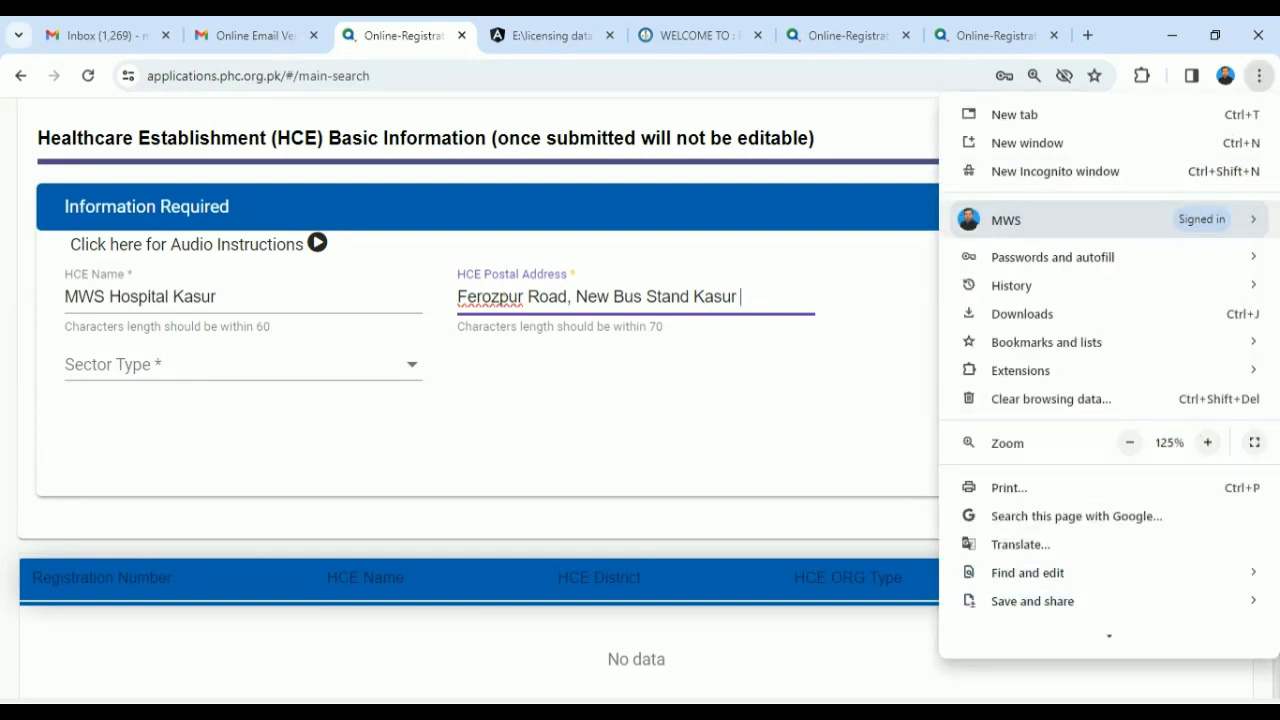
- Zoom the page to 150% and set Sector Type to Private
click(1208, 442)
click(525, 510)
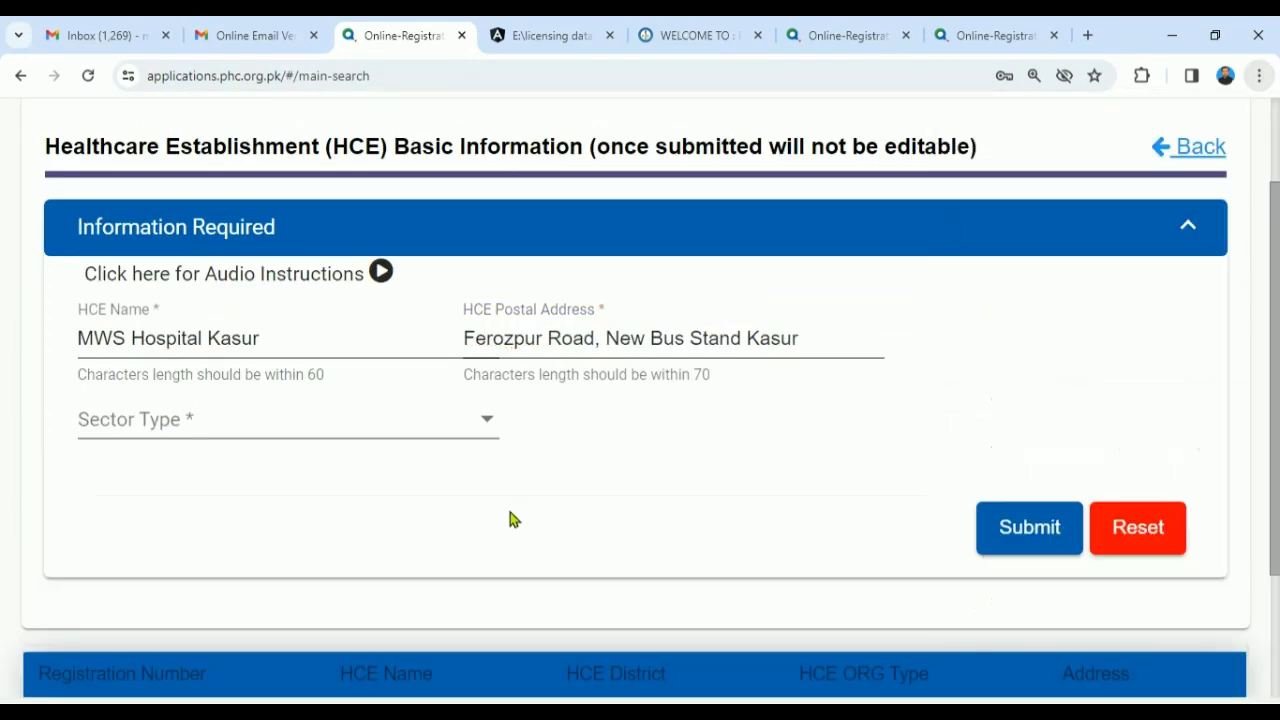
click(475, 426)
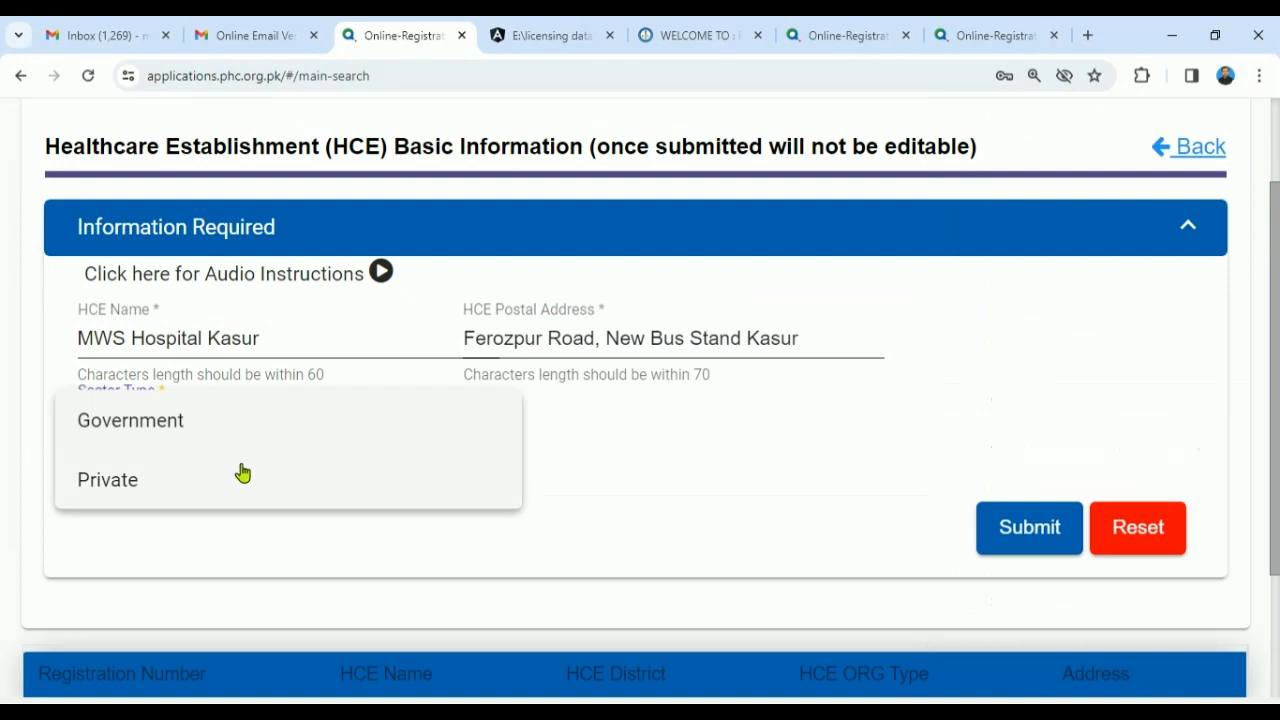
click(133, 482)
- Set the HCE Operation Type to Indoor
scroll(640, 400, down, 1)
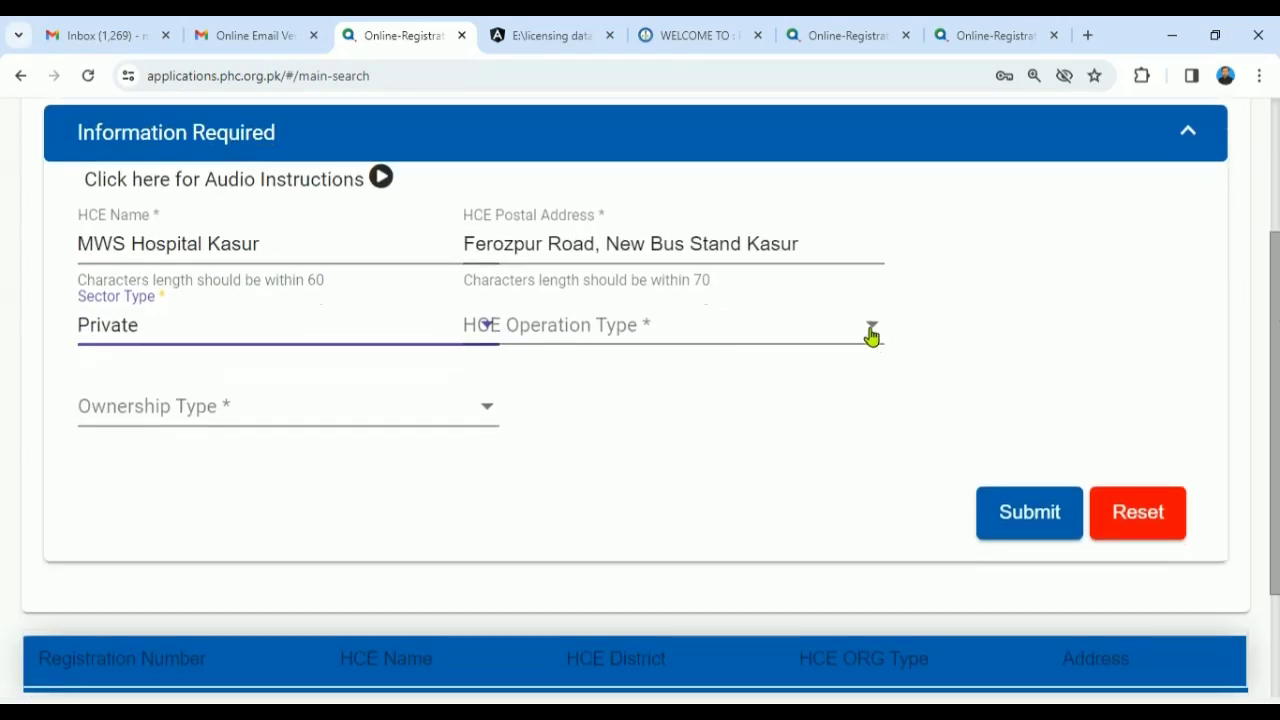
click(871, 336)
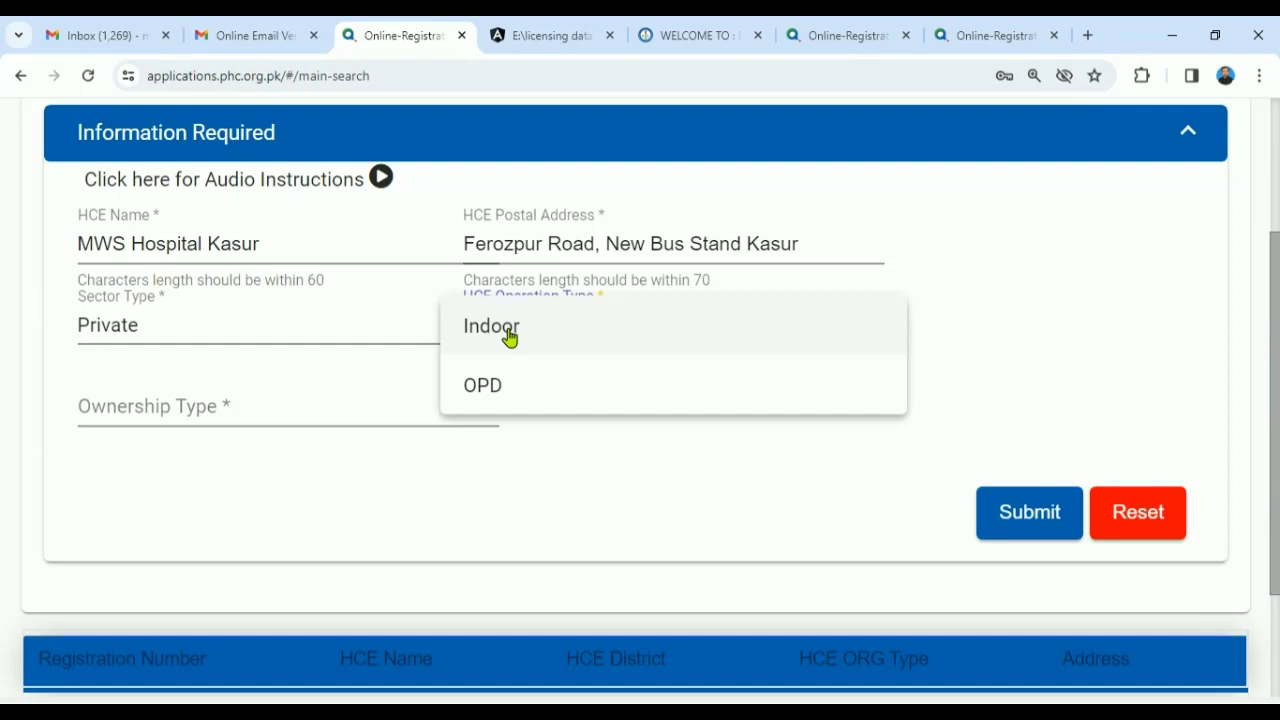
click(509, 337)
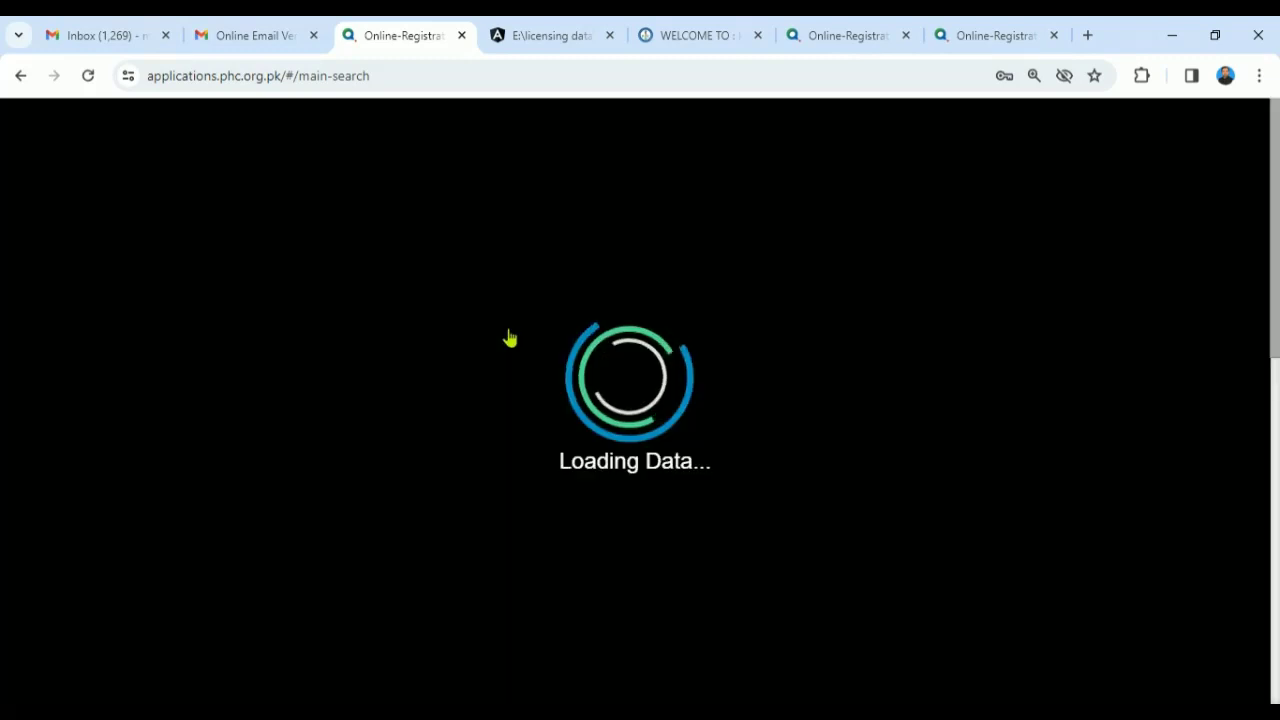
- Switch the HCE Operation Type from Indoor to OPD
drag(1277, 400, 1270, 424)
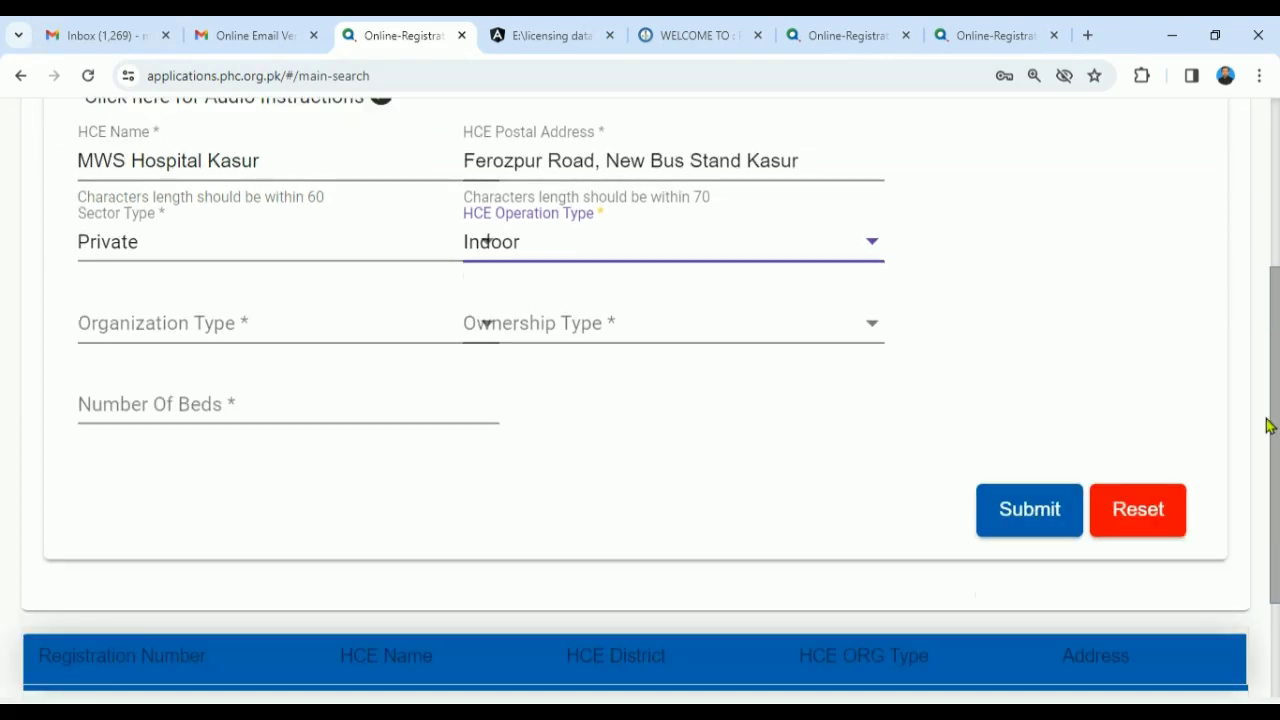
click(343, 333)
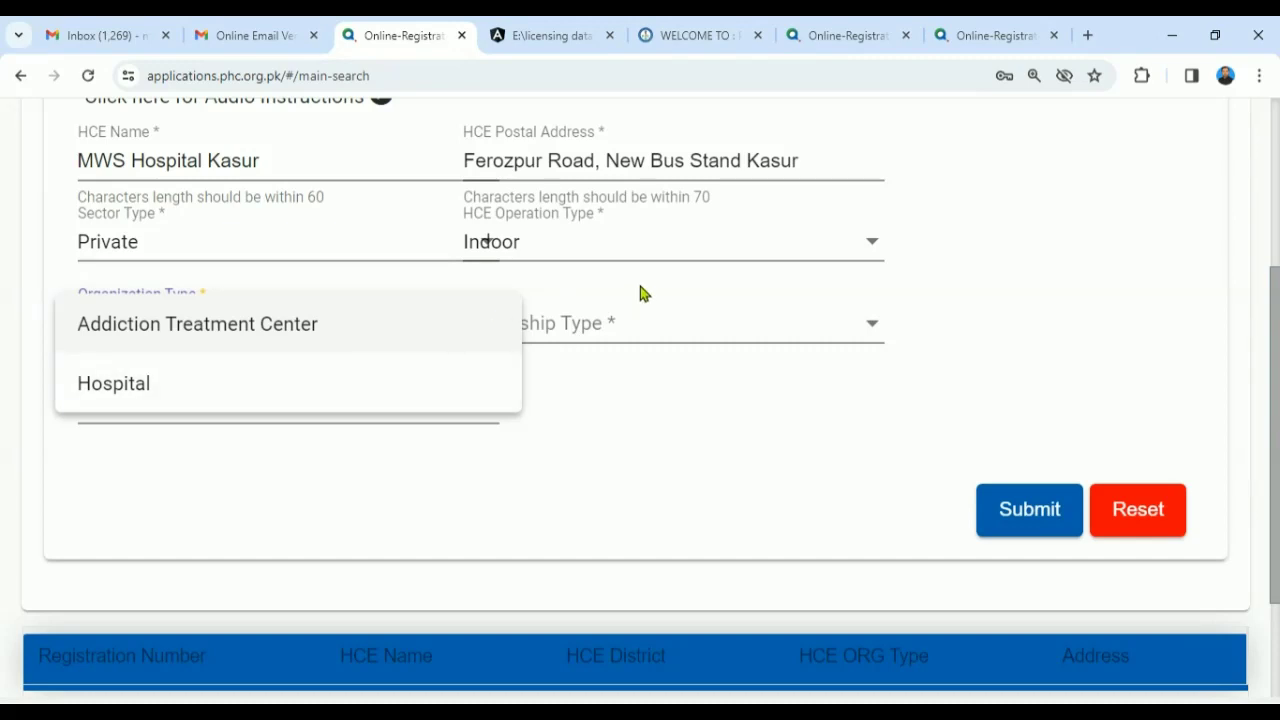
click(667, 261)
click(686, 260)
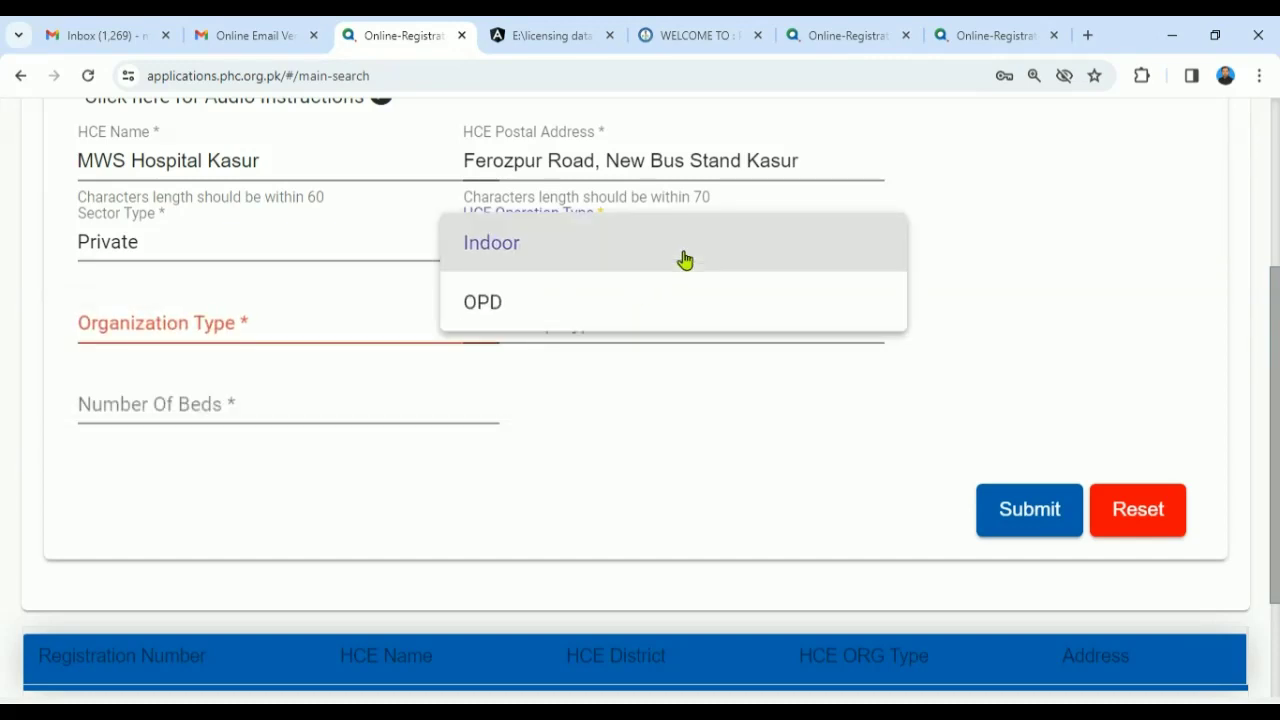
click(613, 311)
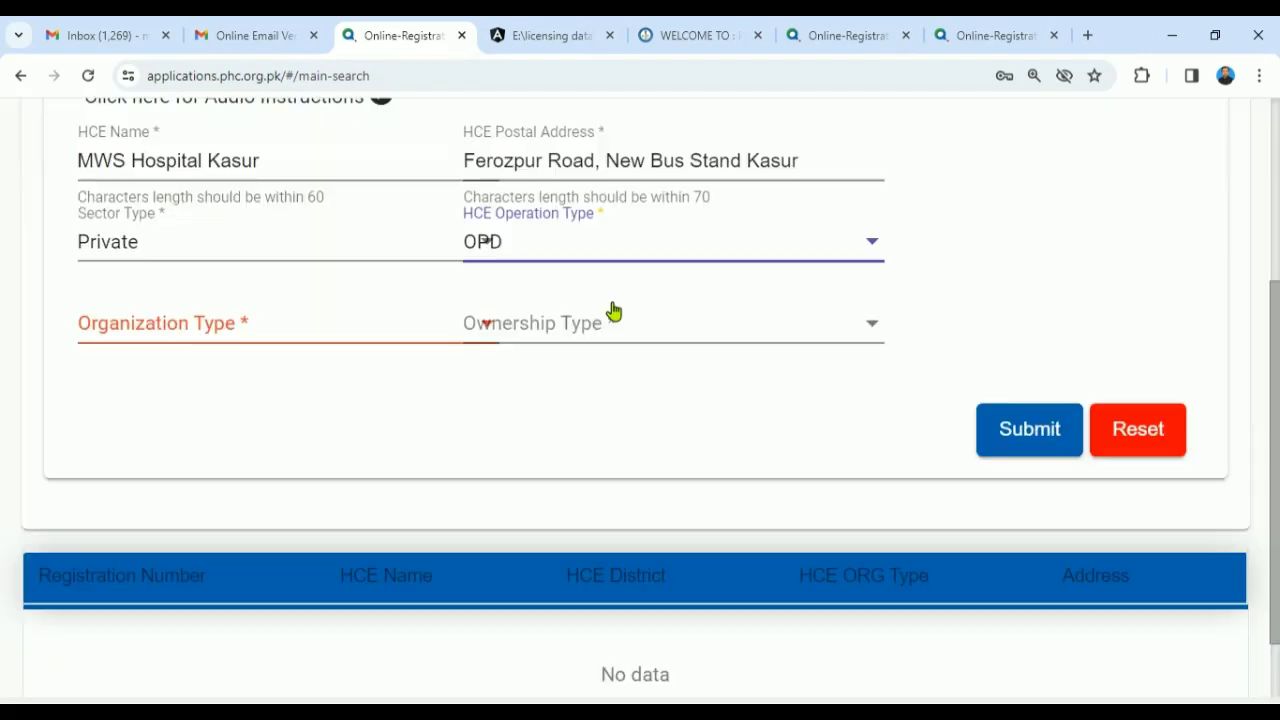
- Browse the Organization Type options without choosing one
drag(1277, 368, 1277, 391)
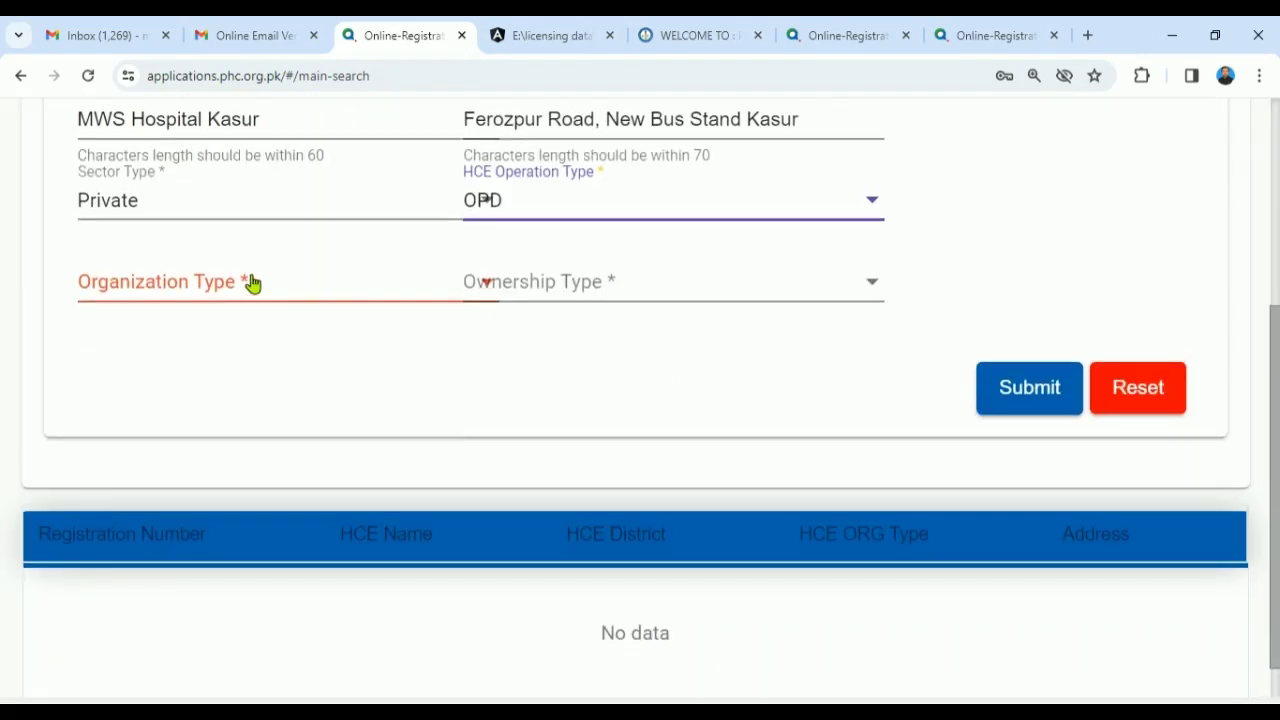
click(318, 300)
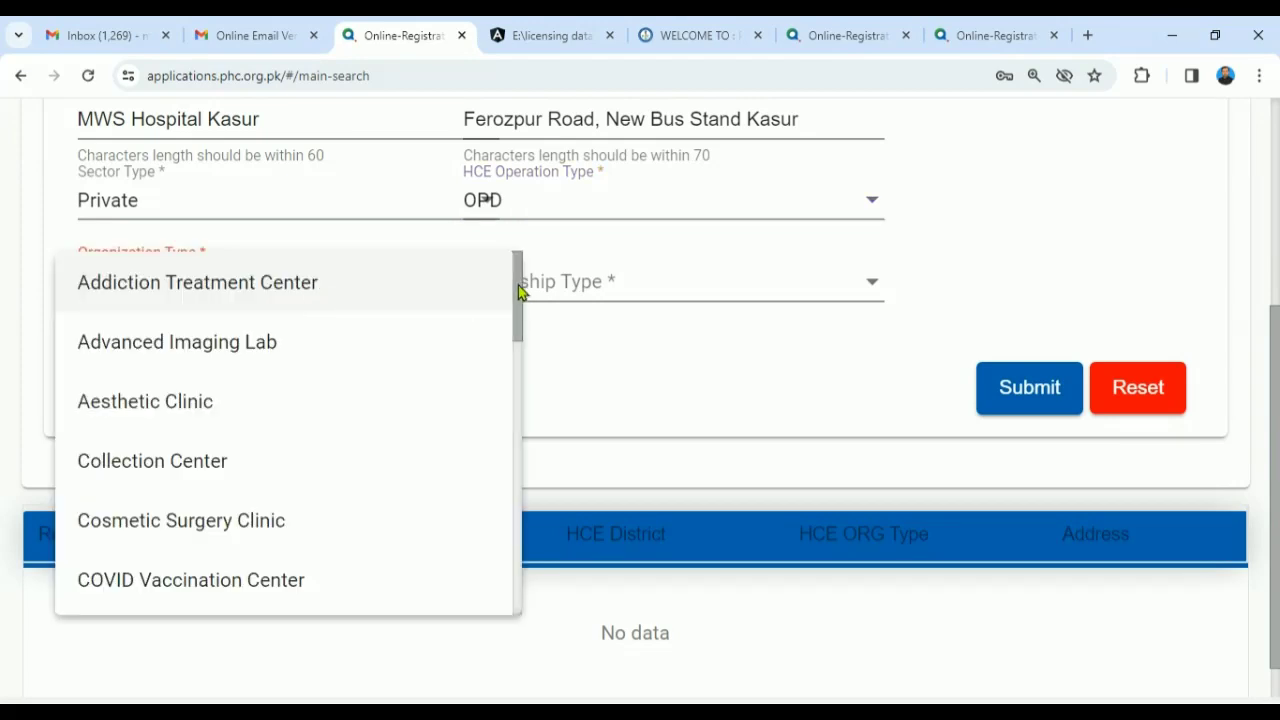
drag(520, 288, 518, 470)
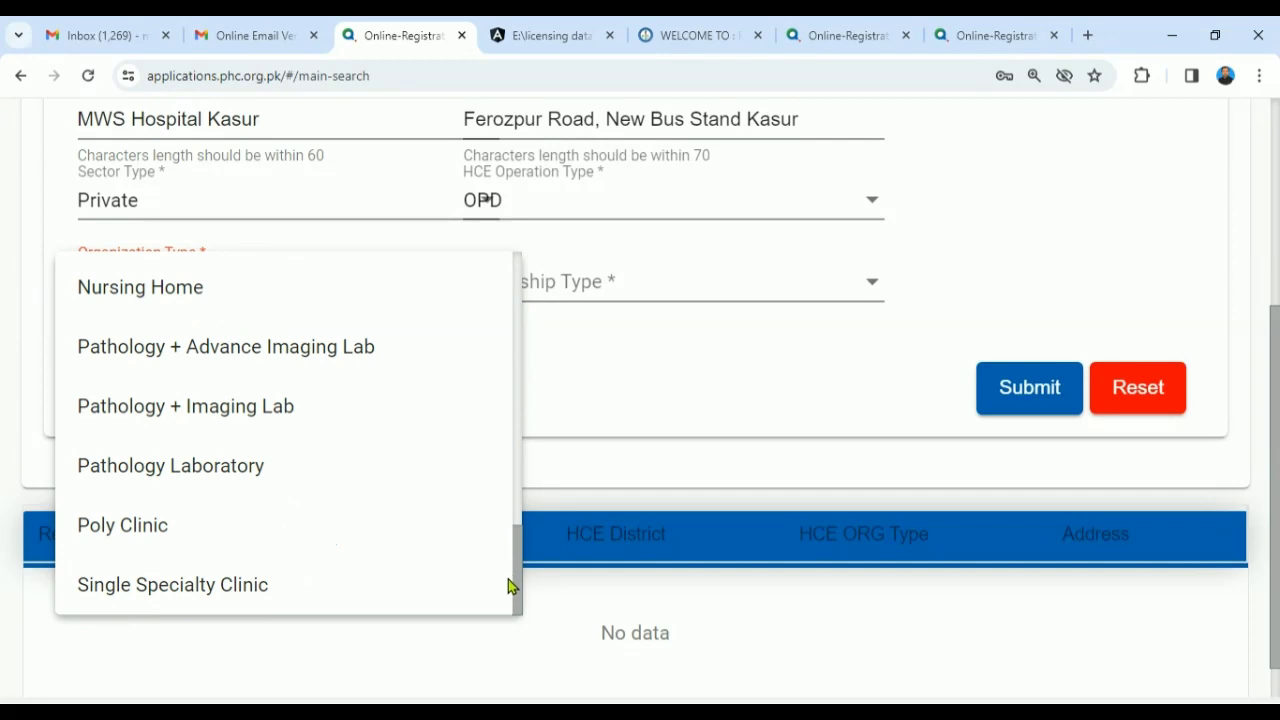
drag(517, 585, 495, 480)
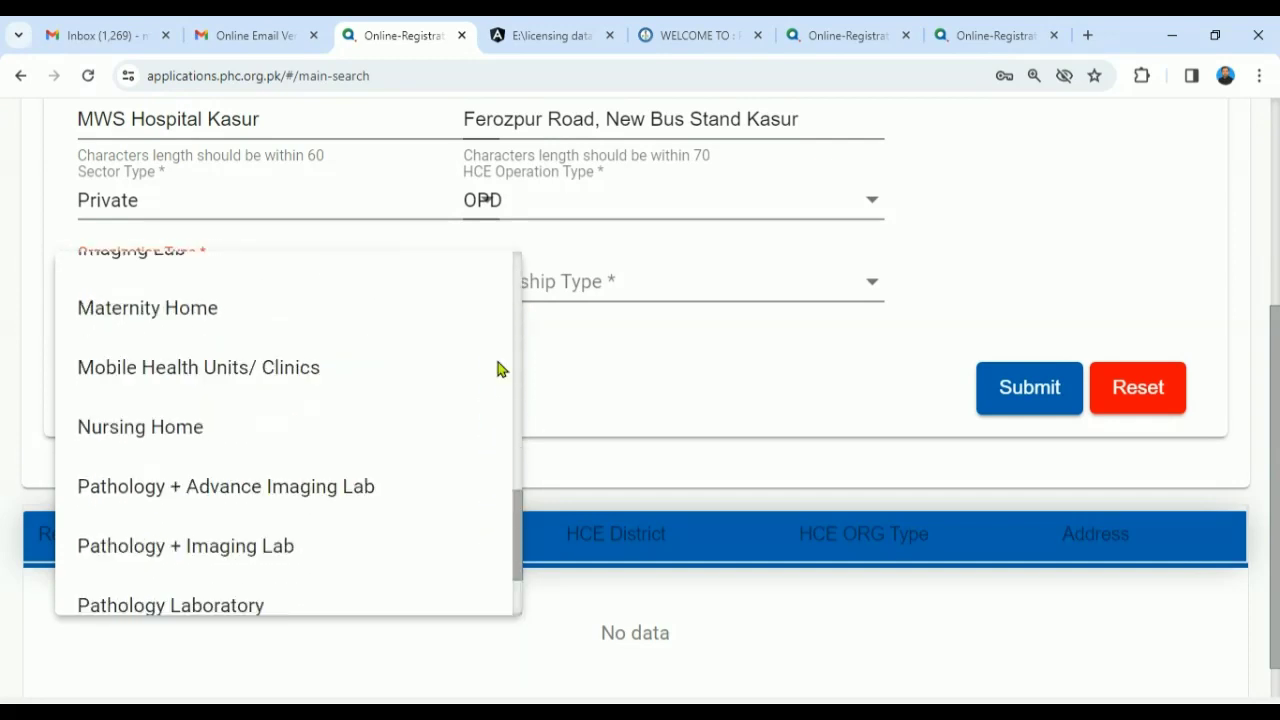
scroll(500, 370, up, 10)
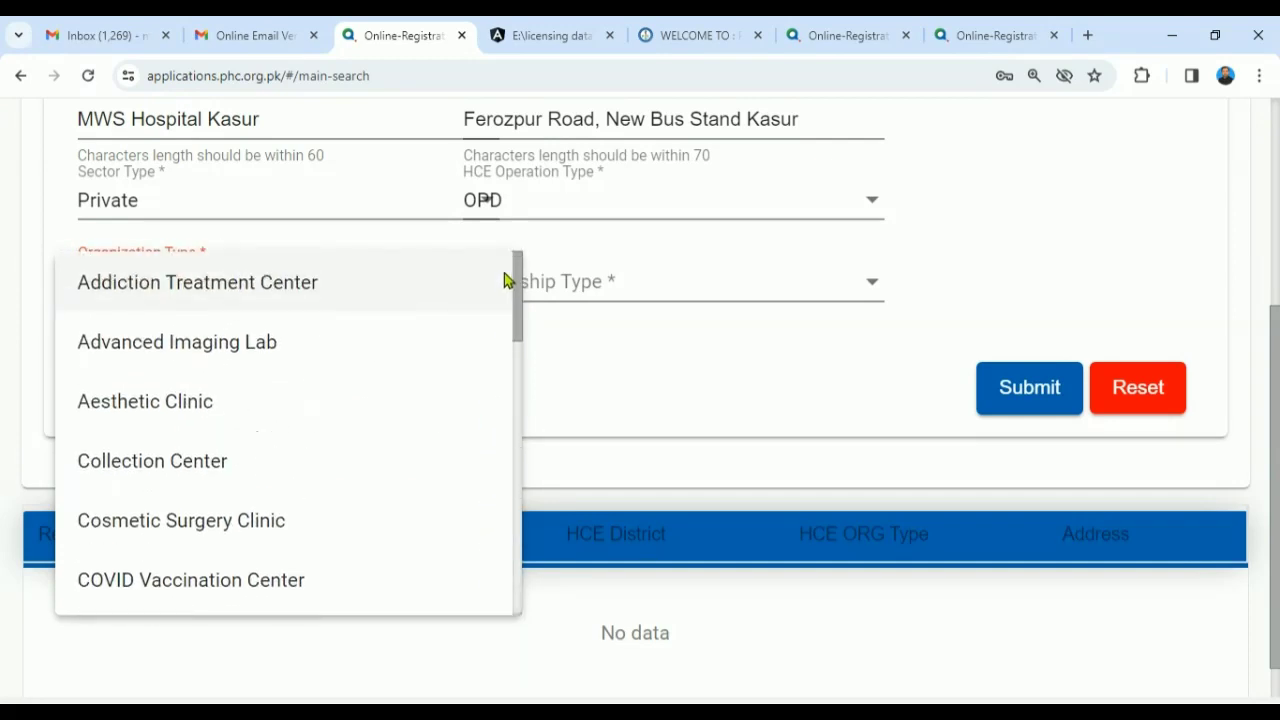
- Zoom the page to 200% and reopen the Organization Type list
click(1259, 76)
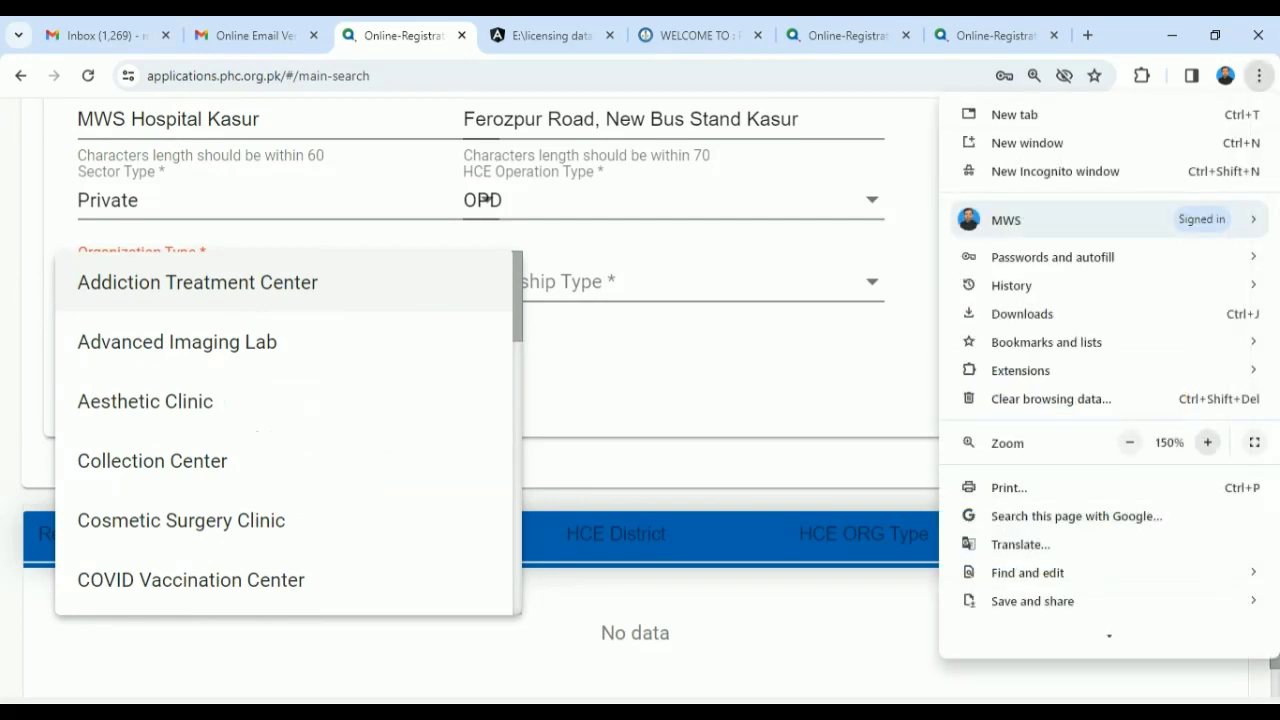
click(1207, 442)
click(1207, 442)
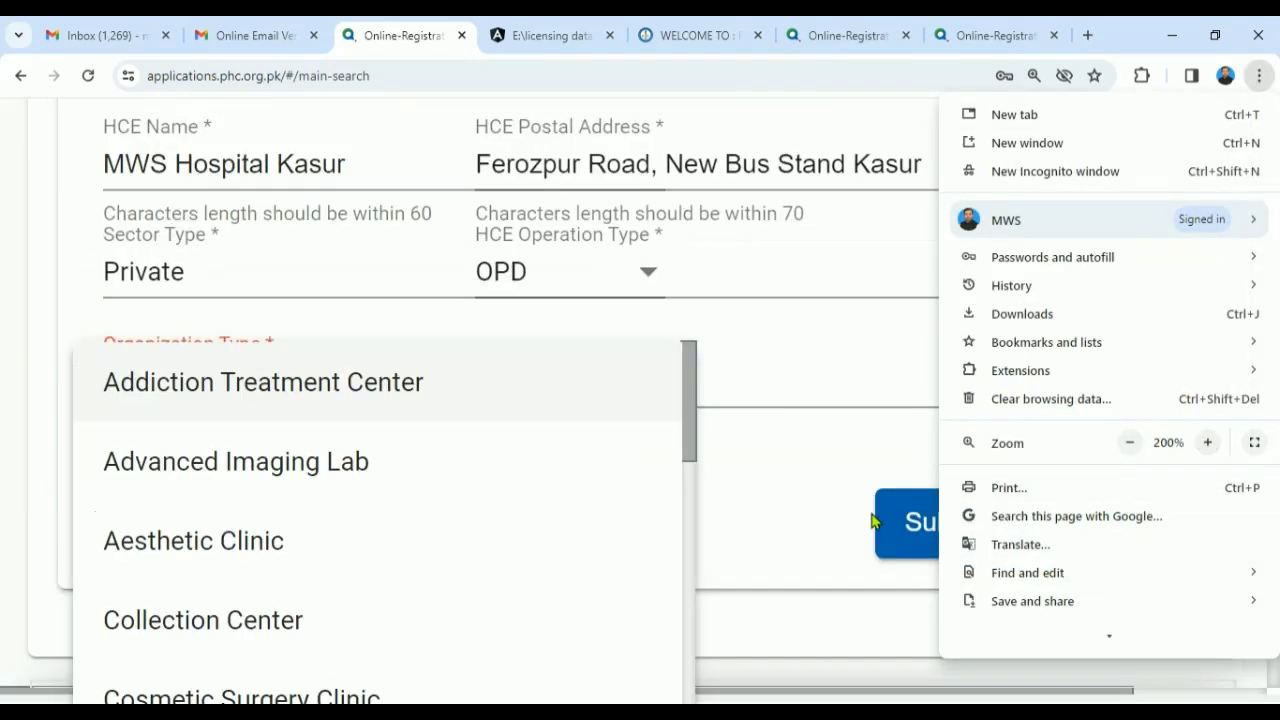
click(760, 640)
click(760, 640)
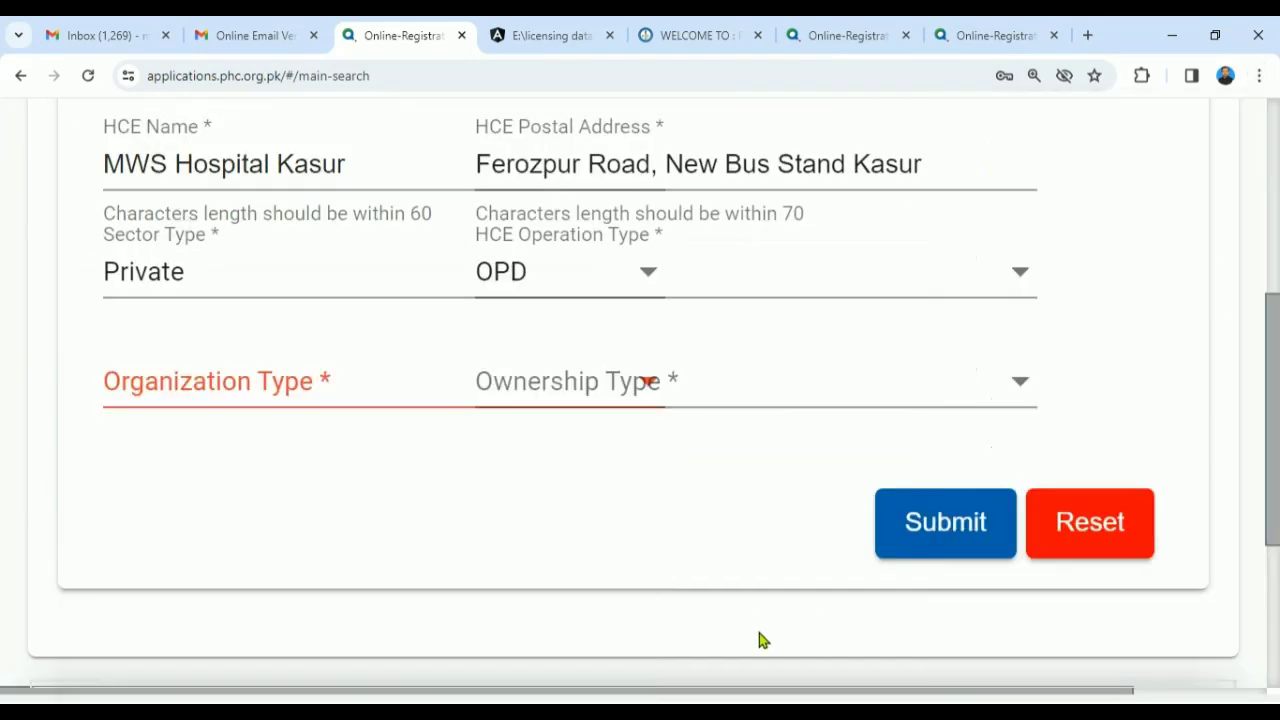
click(402, 404)
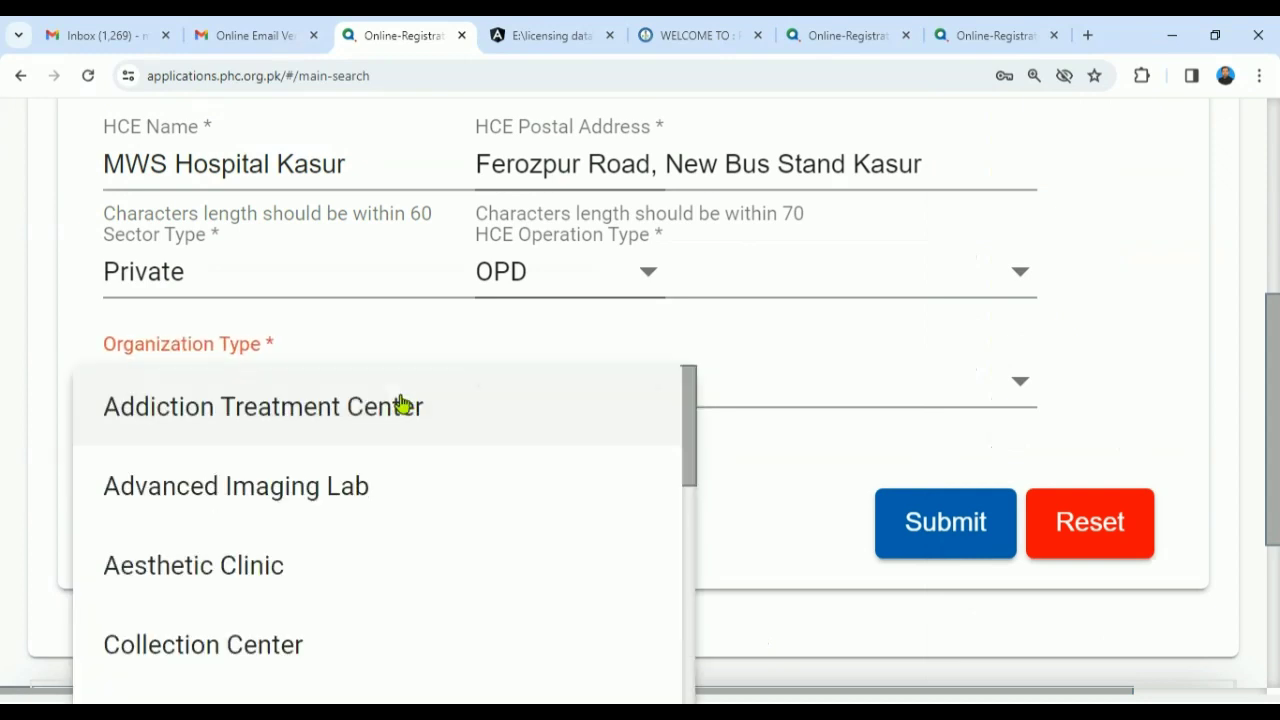
- Scroll through the full Organization Type list without selecting anything
click(1276, 432)
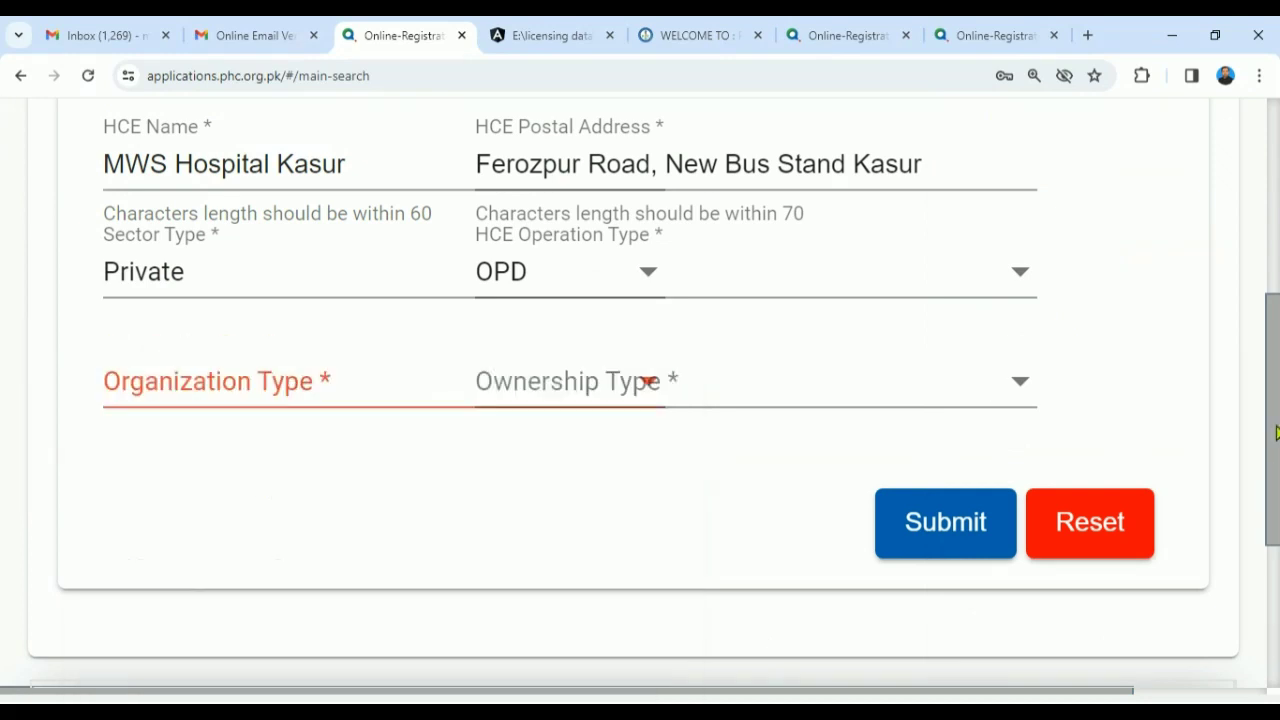
scroll(1276, 432, down, 2)
click(425, 222)
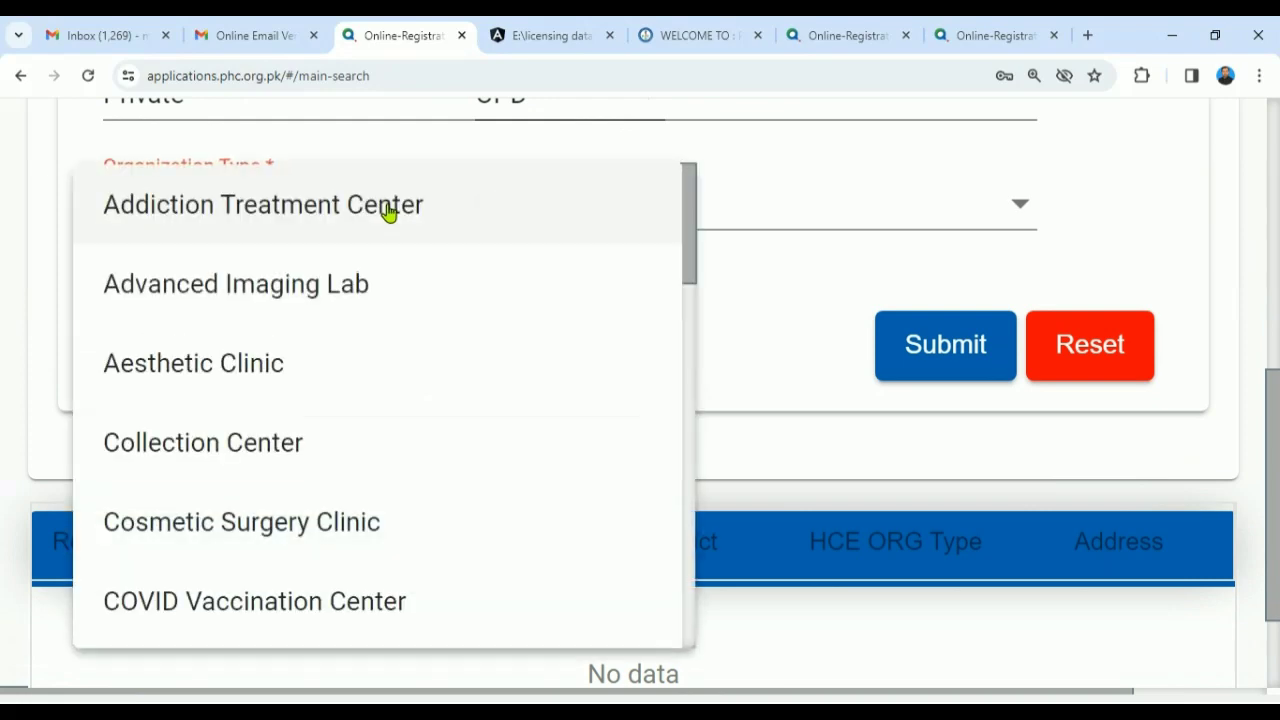
scroll(695, 262, down, 1)
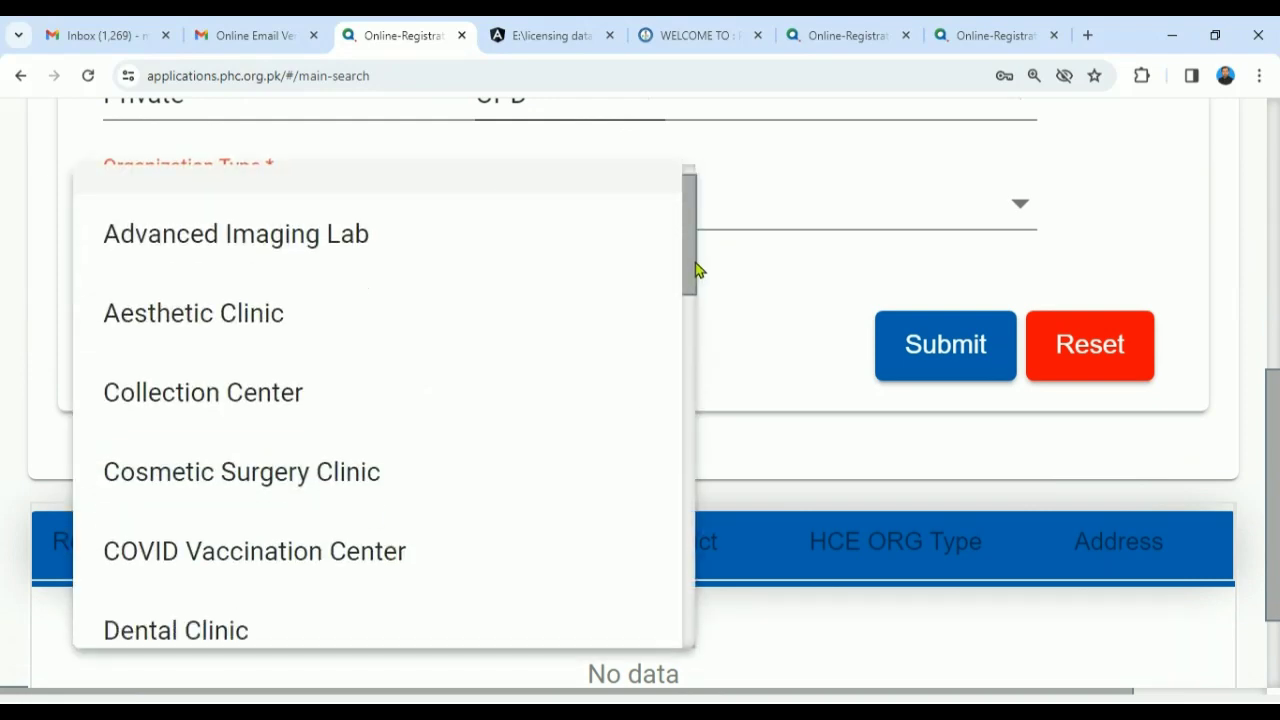
drag(697, 270, 683, 519)
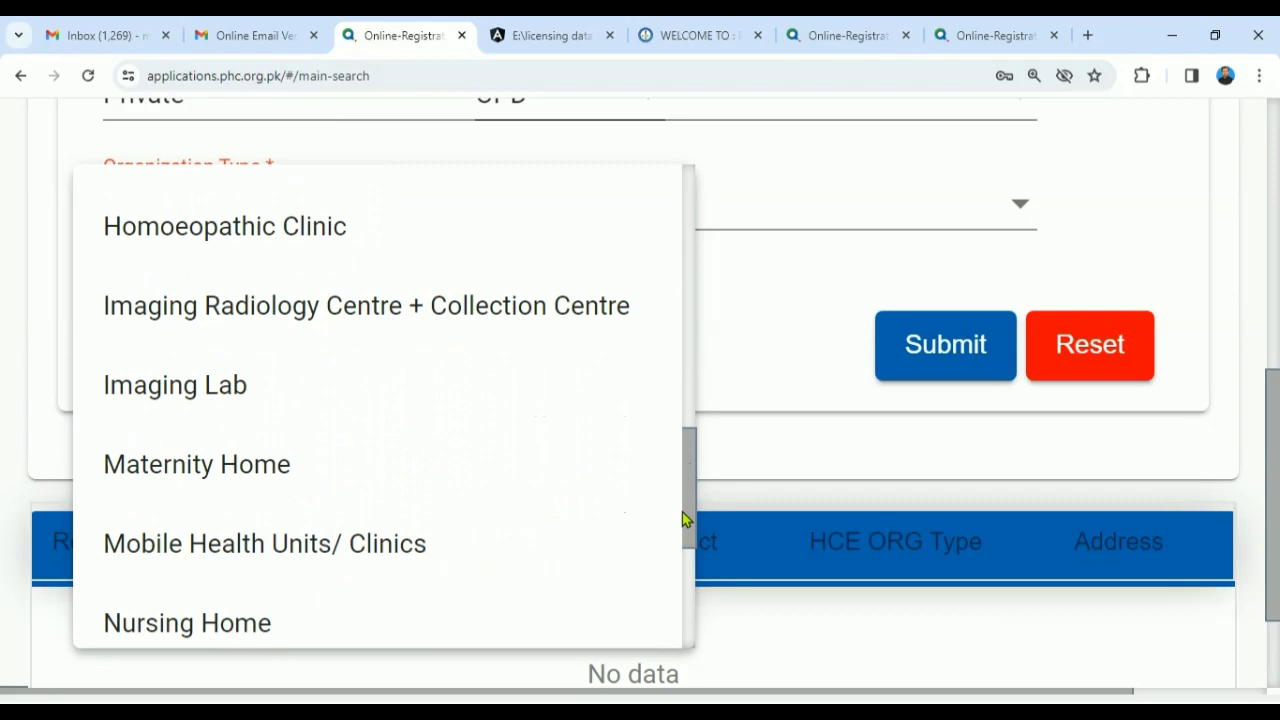
drag(683, 519, 648, 618)
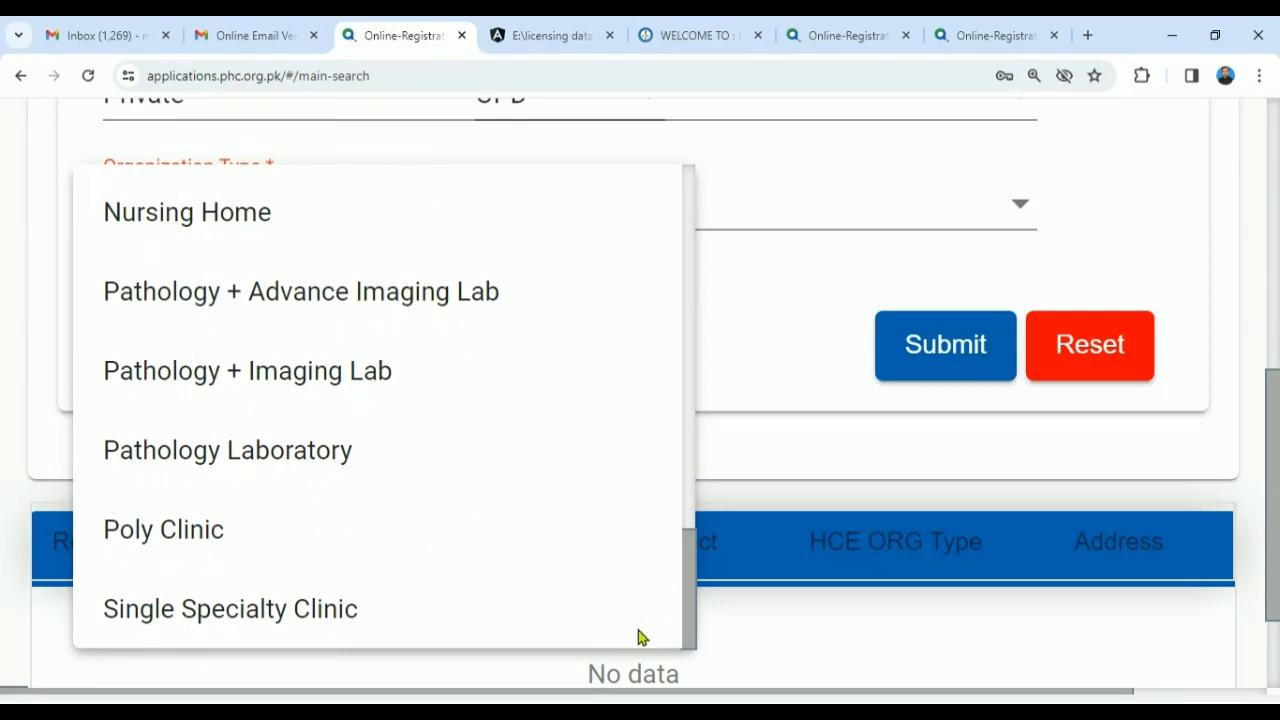
drag(689, 623, 694, 189)
click(771, 383)
scroll(1276, 363, up, 2)
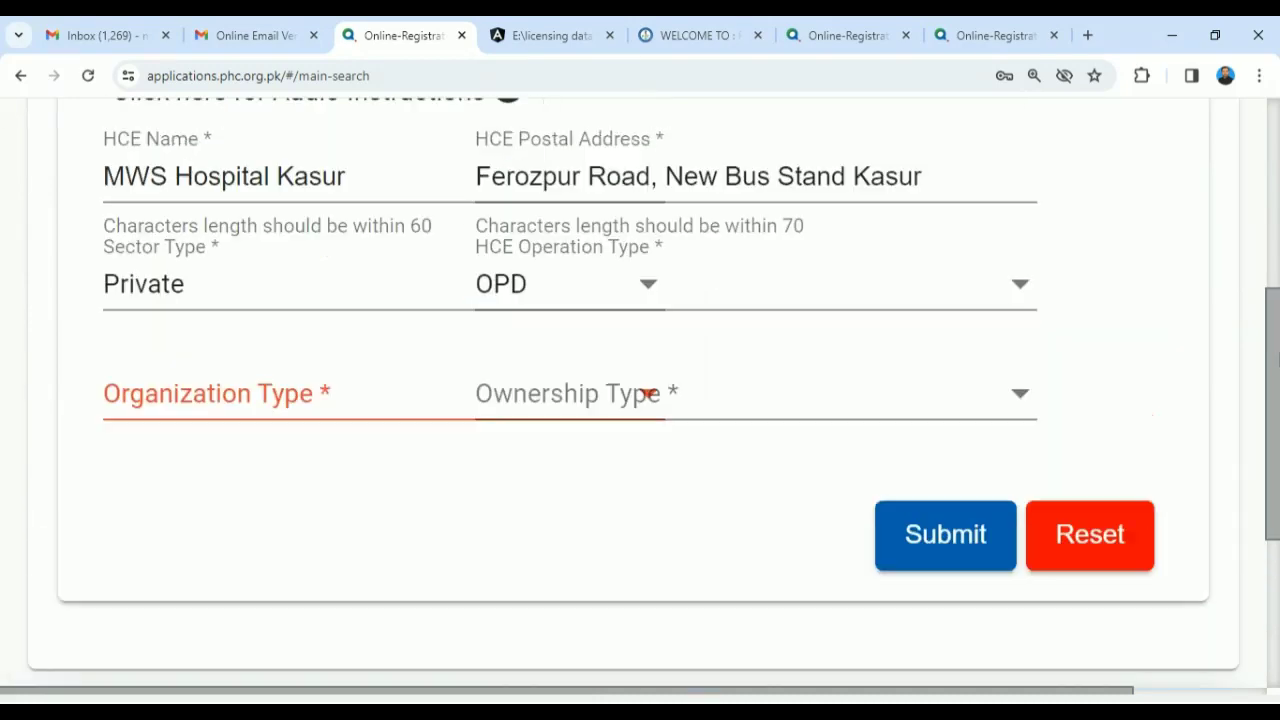
drag(1277, 363, 1277, 336)
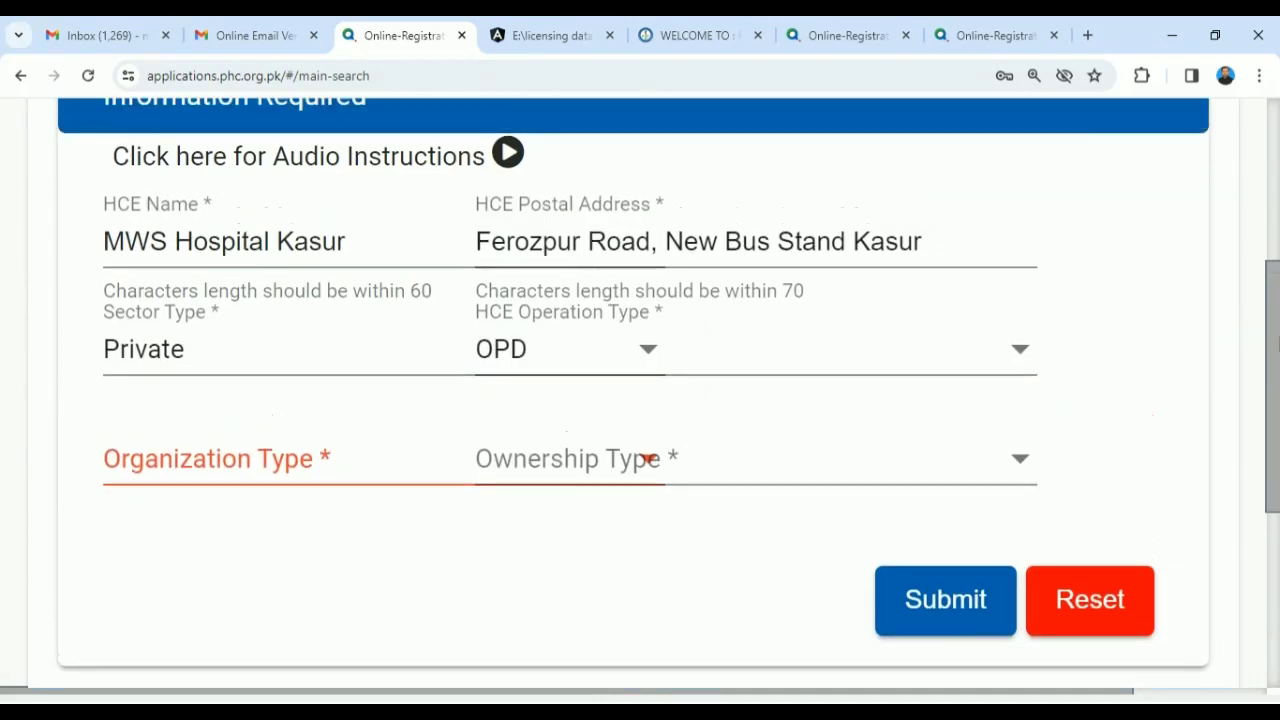
- Choose Aesthetic Clinic as the Organization Type, then glance at the Ownership Type options
click(320, 460)
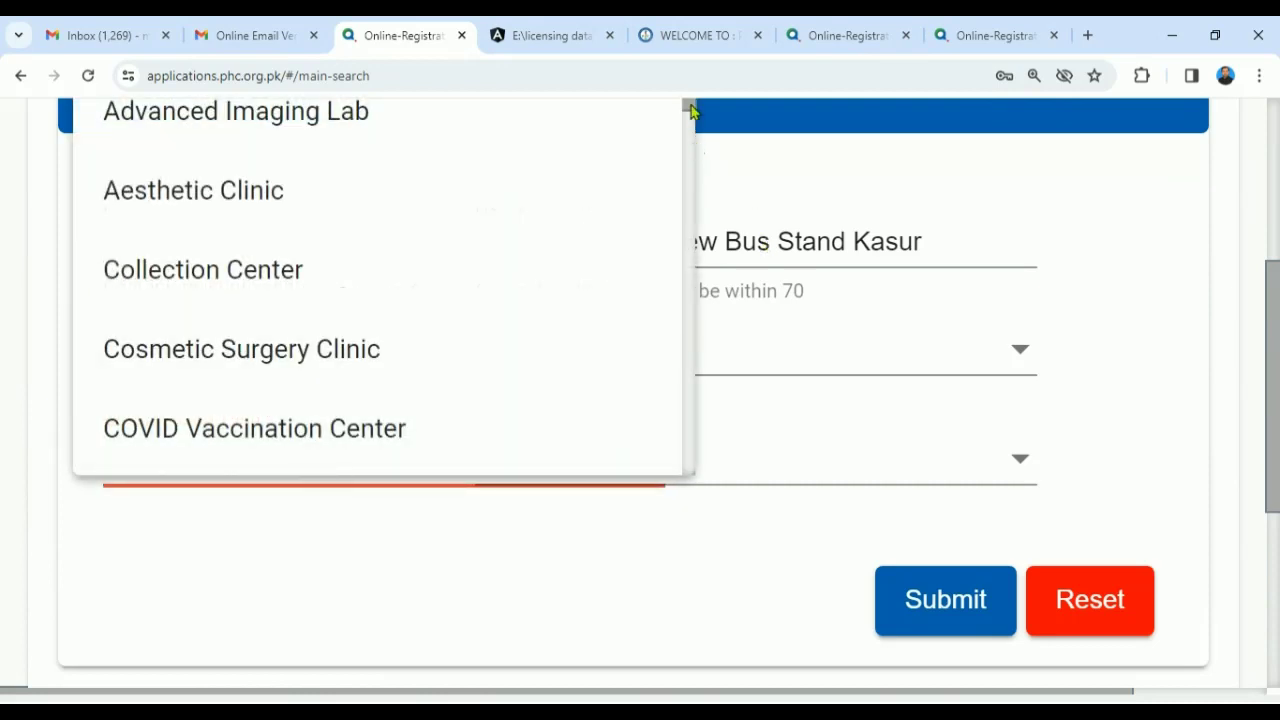
mouse_move(690, 112)
mouse_down()
mouse_move(658, 480)
mouse_move(680, 406)
mouse_move(672, 360)
mouse_up()
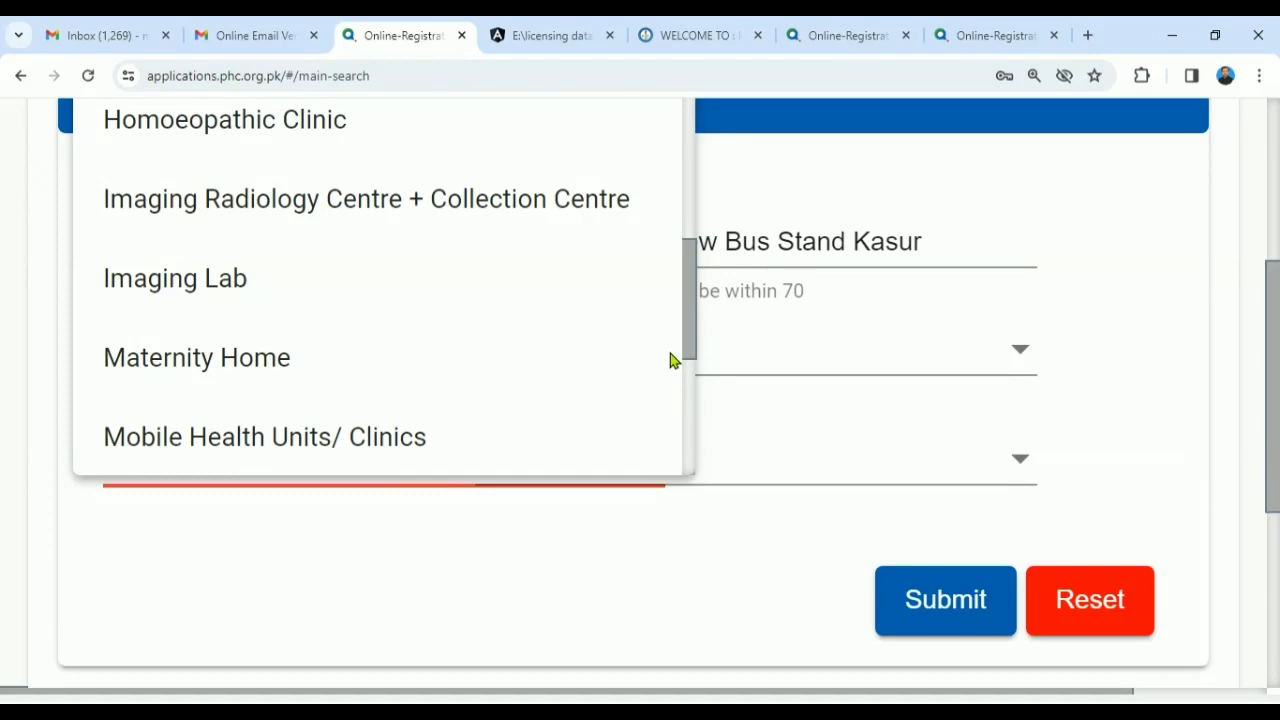
drag(672, 360, 680, 243)
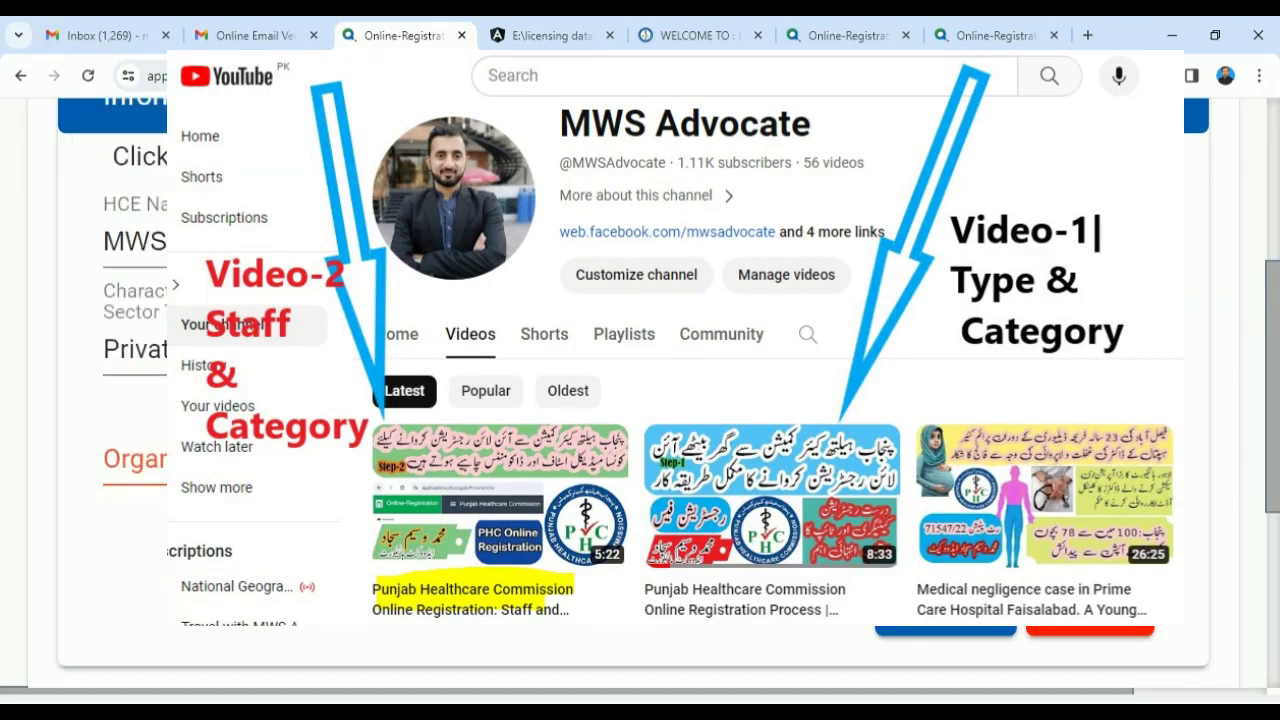
click(400, 458)
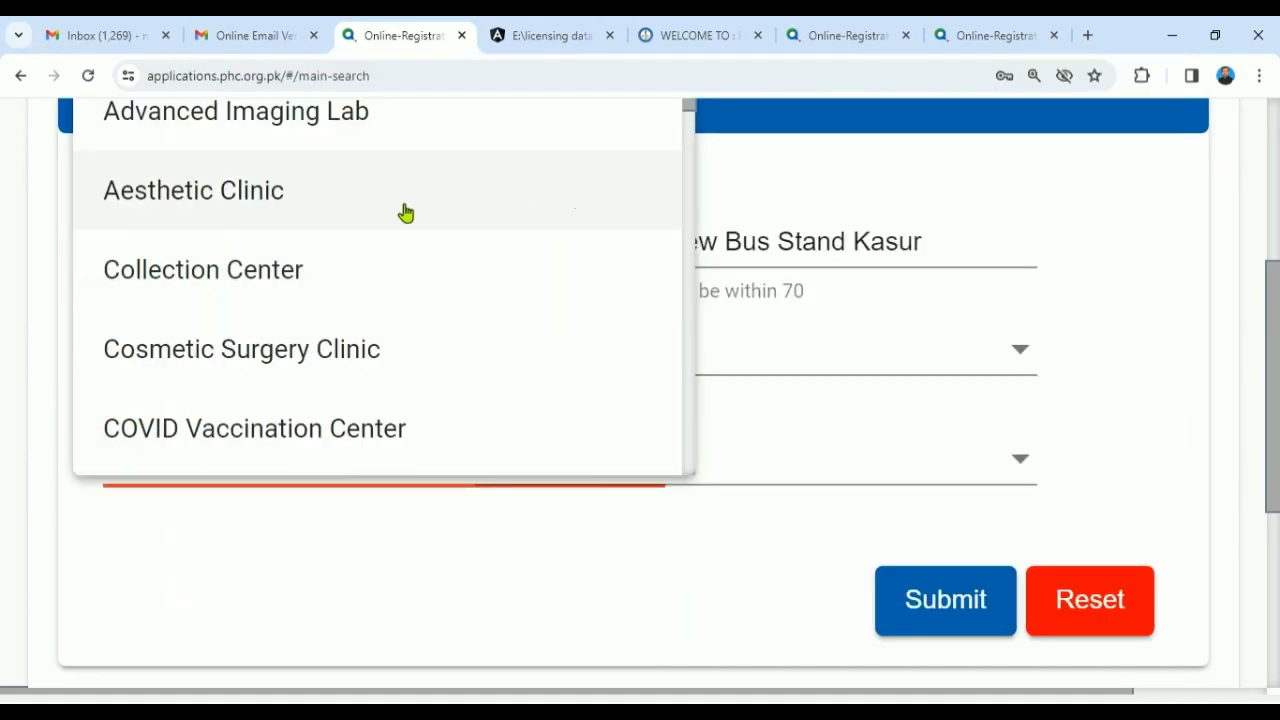
click(405, 212)
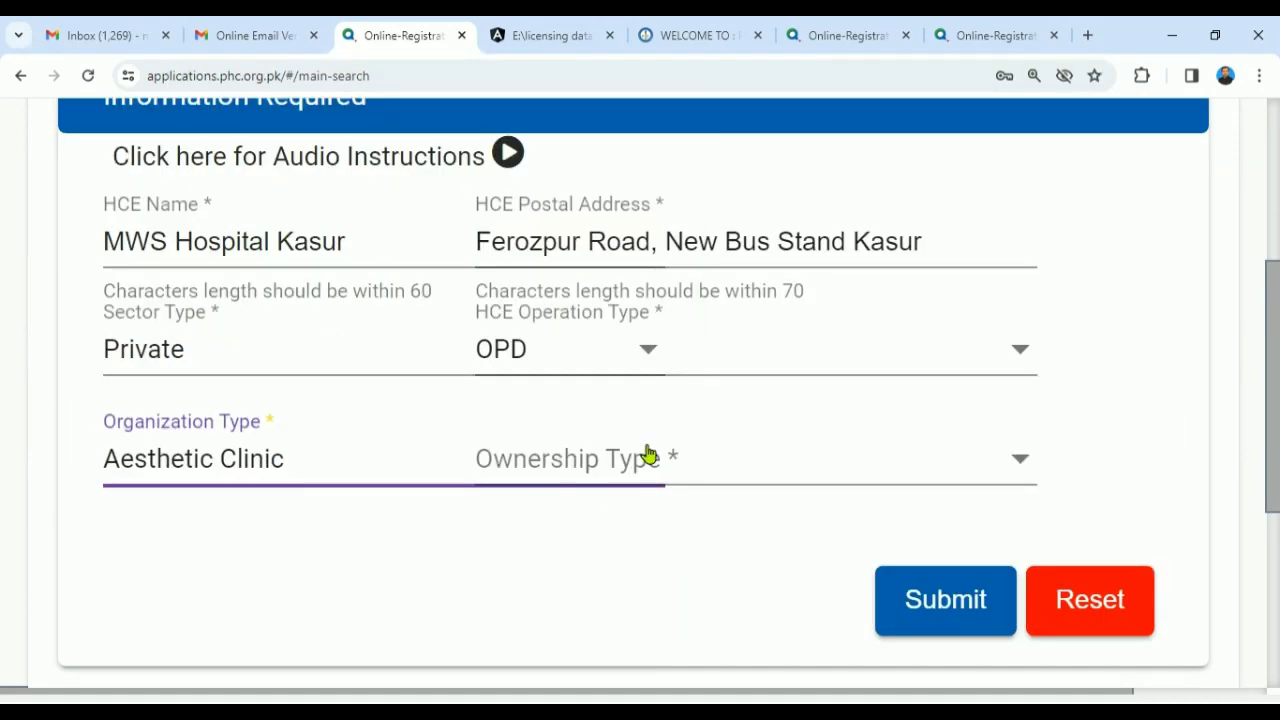
click(751, 463)
click(378, 470)
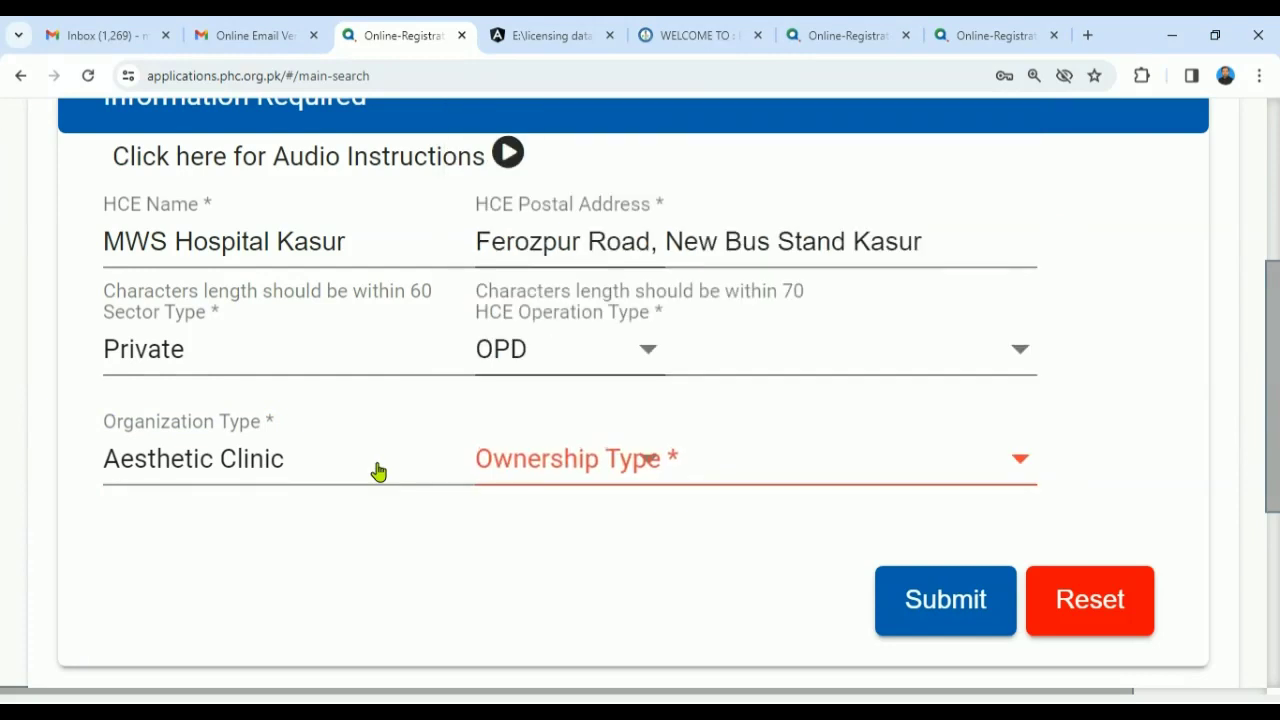
click(655, 358)
- Change Operation Type to Indoor and Organization Type to Hospital
click(578, 280)
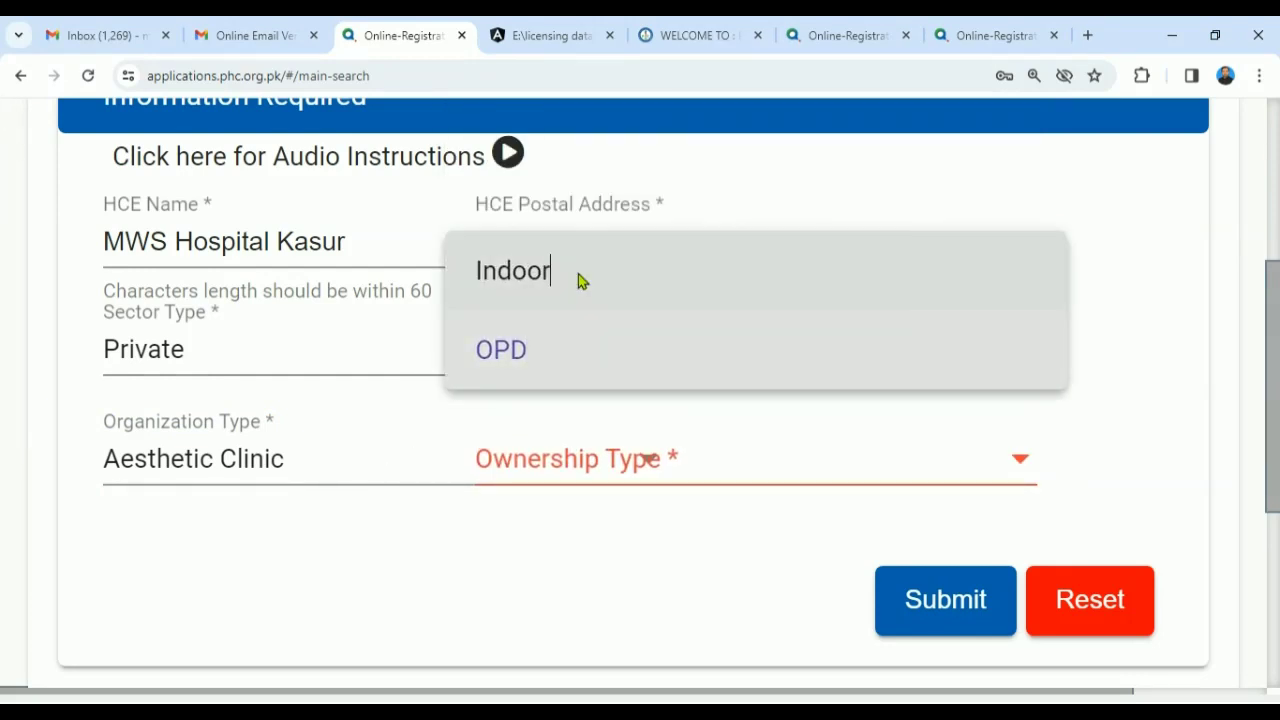
drag(1273, 304, 1273, 383)
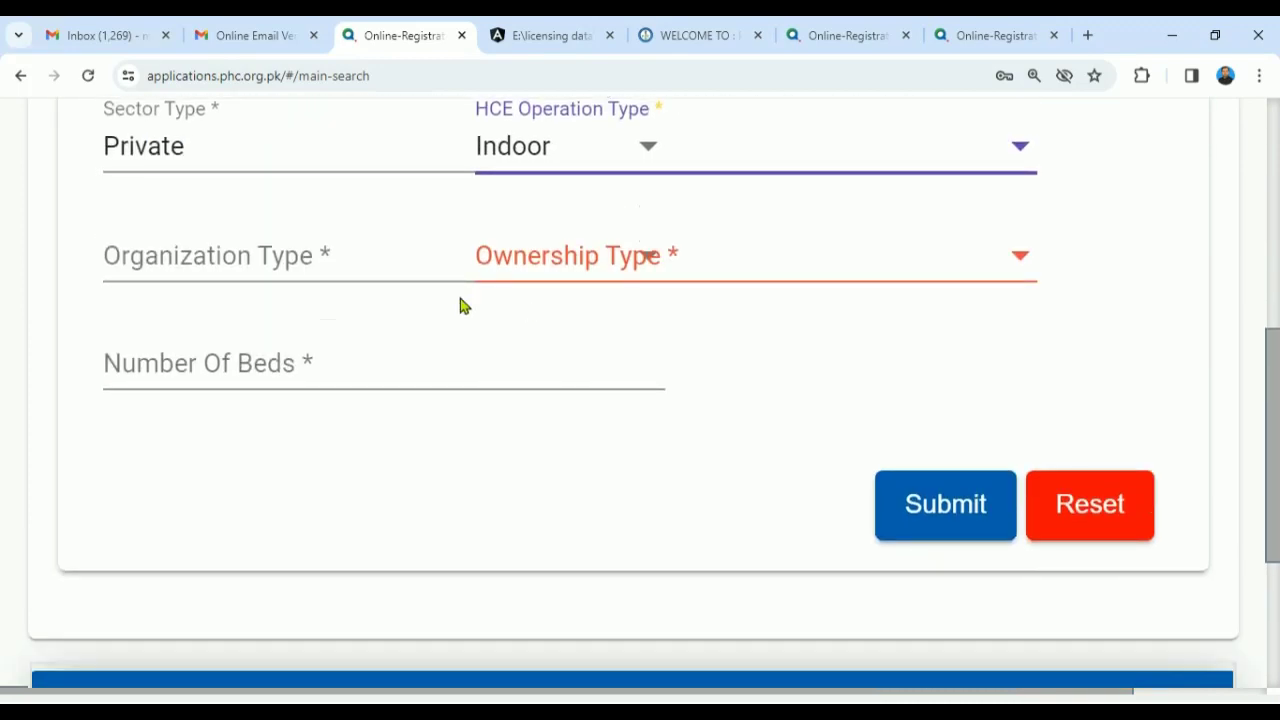
click(266, 276)
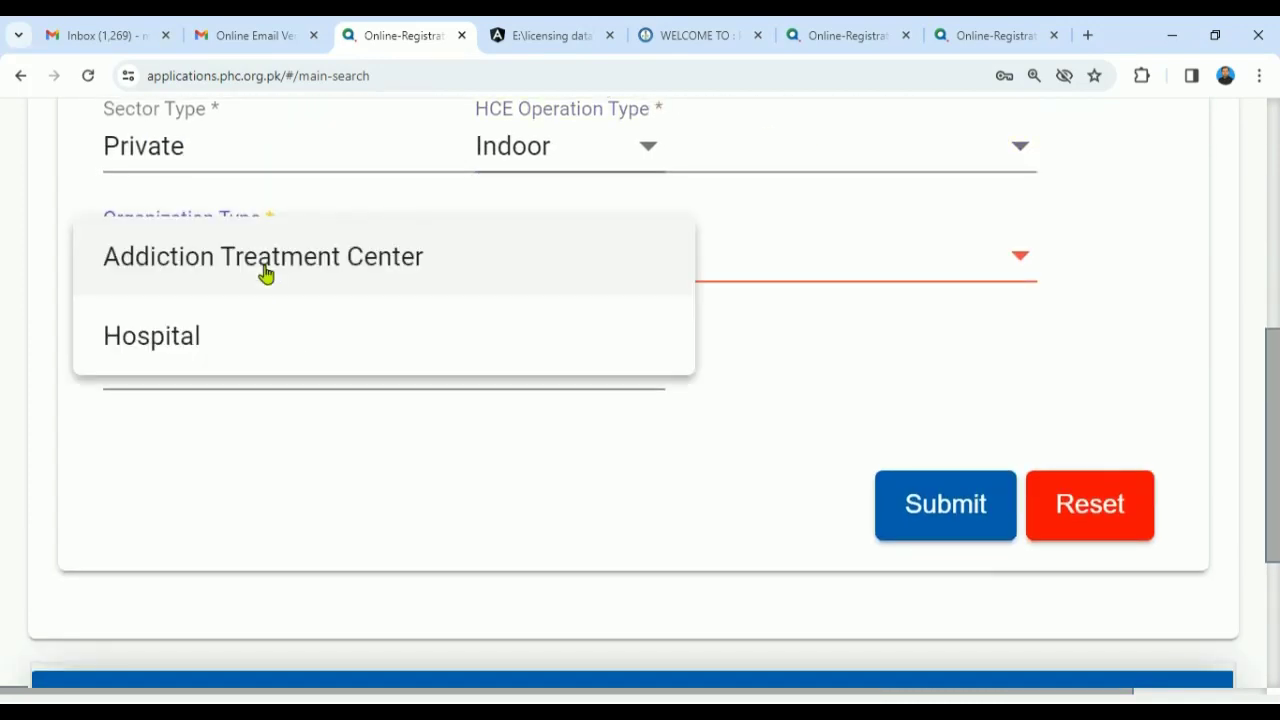
click(233, 345)
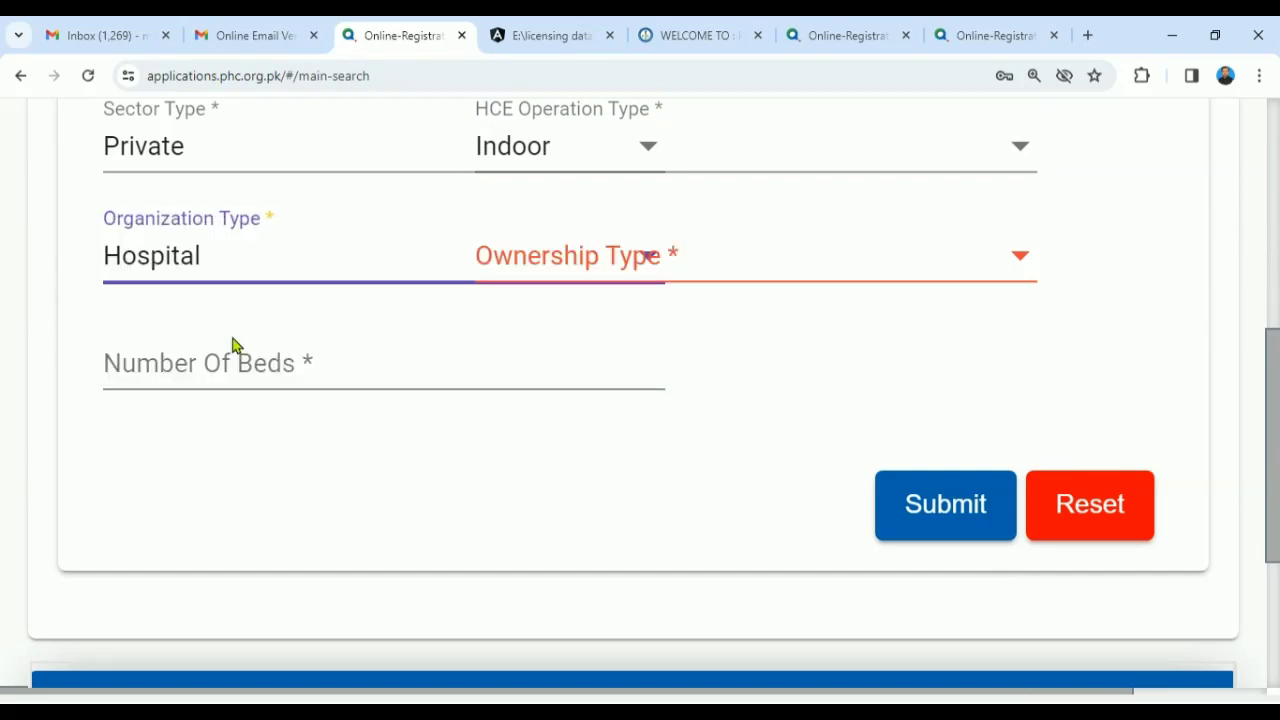
- Set the Ownership Type to Partnerssship
click(820, 258)
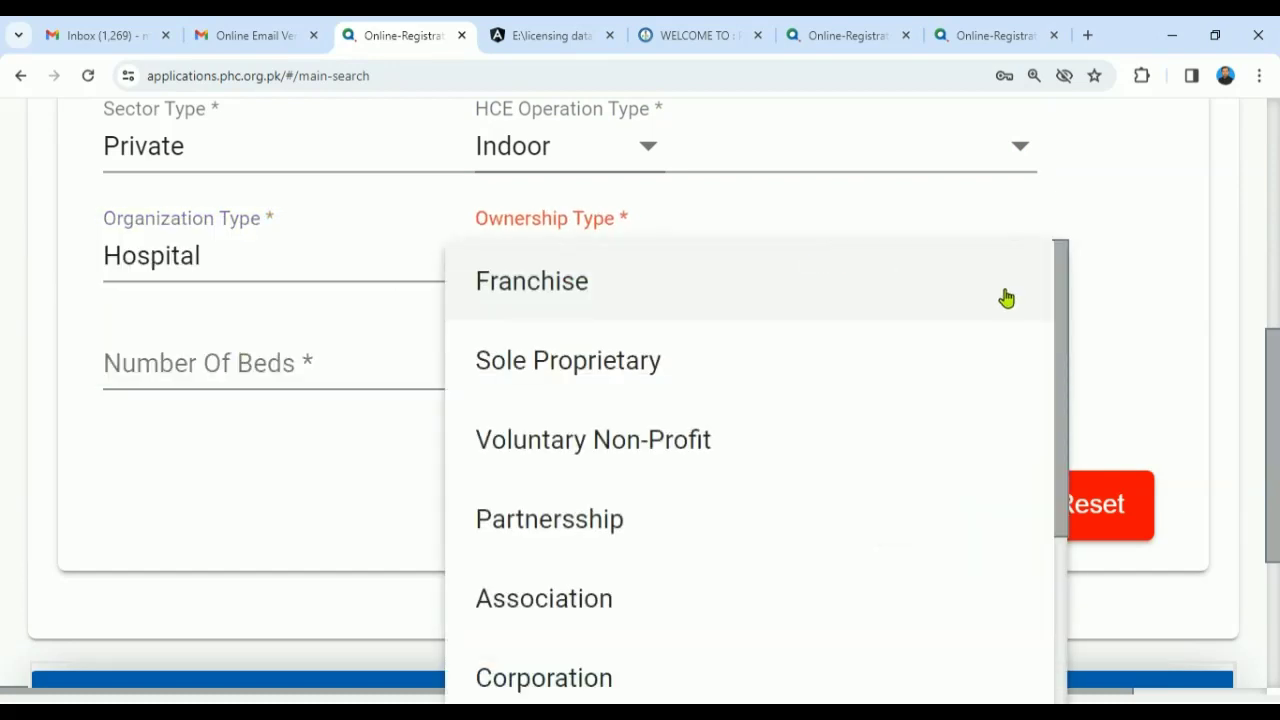
click(1277, 390)
drag(1277, 390, 1277, 431)
click(1026, 158)
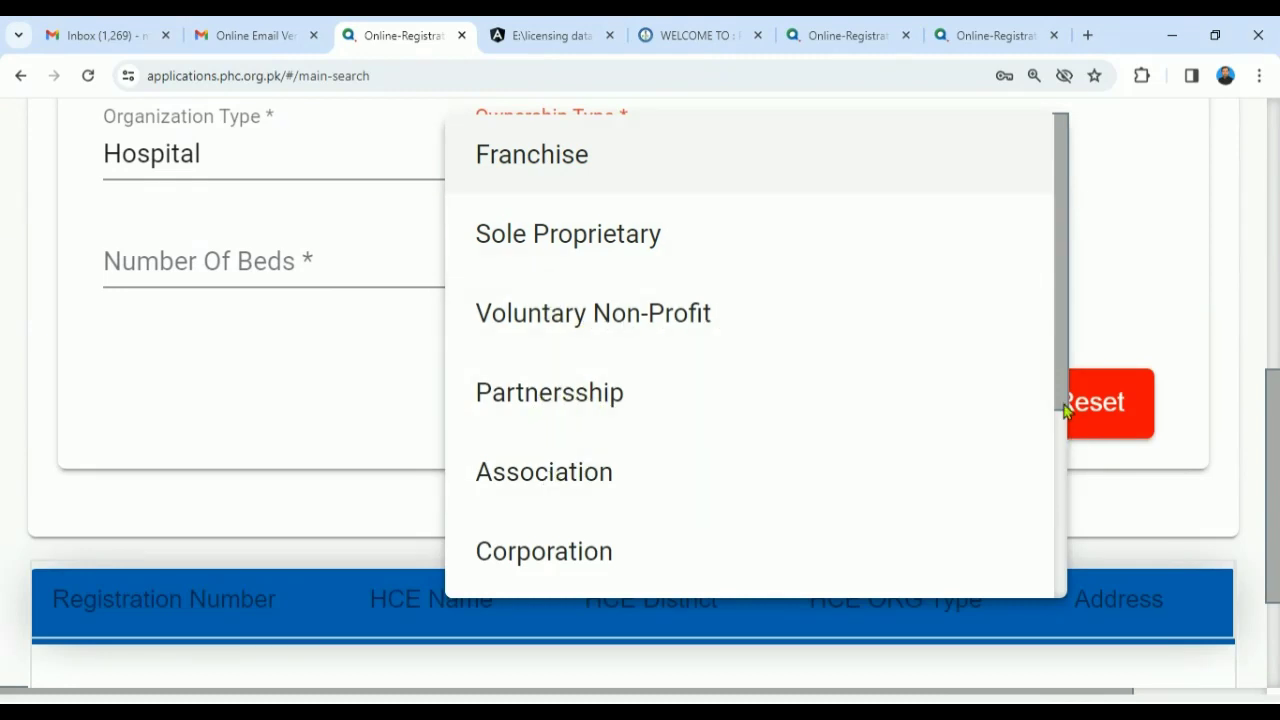
scroll(1063, 405, down, 1)
scroll(1063, 497, down, 3)
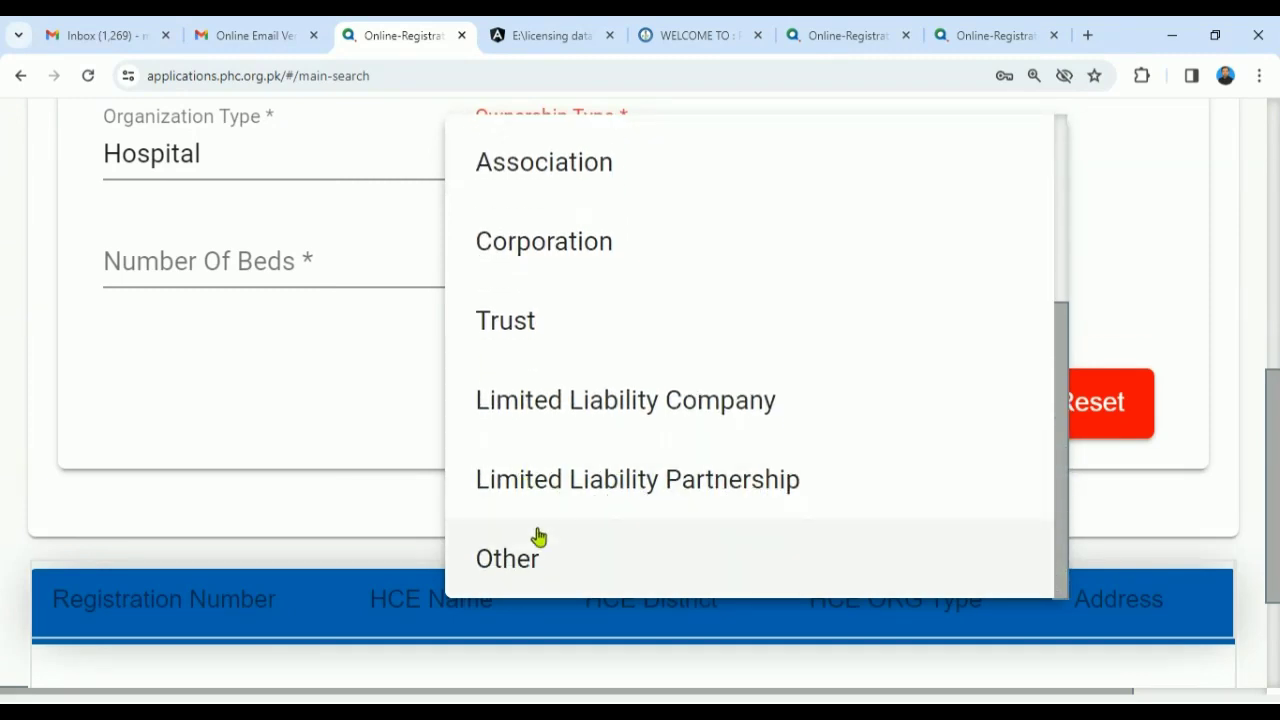
scroll(1068, 463, up, 4)
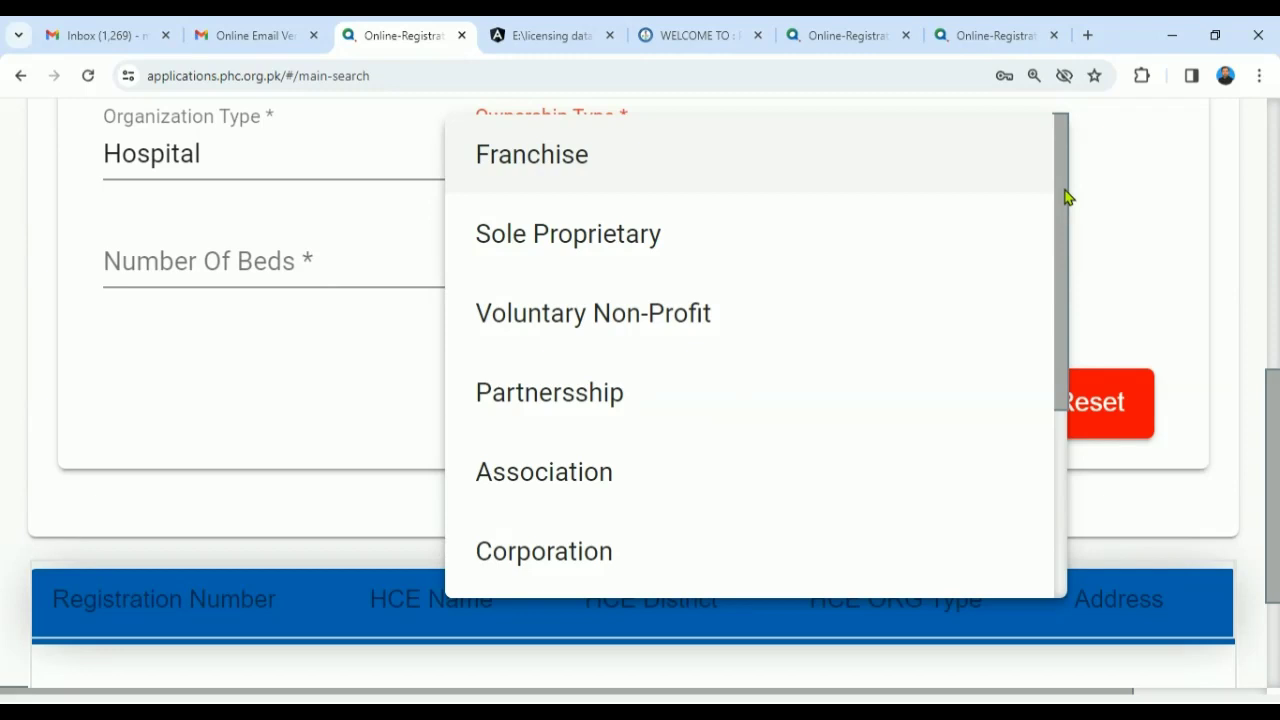
click(490, 400)
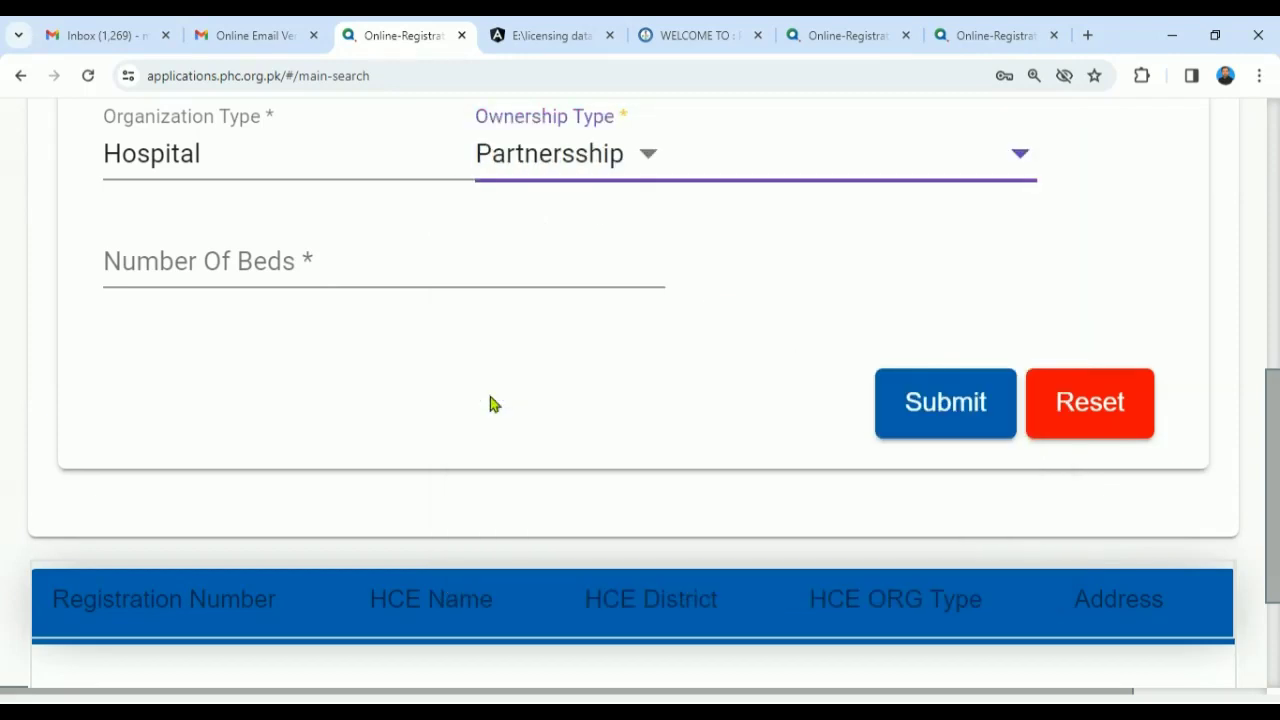
- Change Ownership Type to Sole Proprietary and move into the Number Of Beds field
click(679, 177)
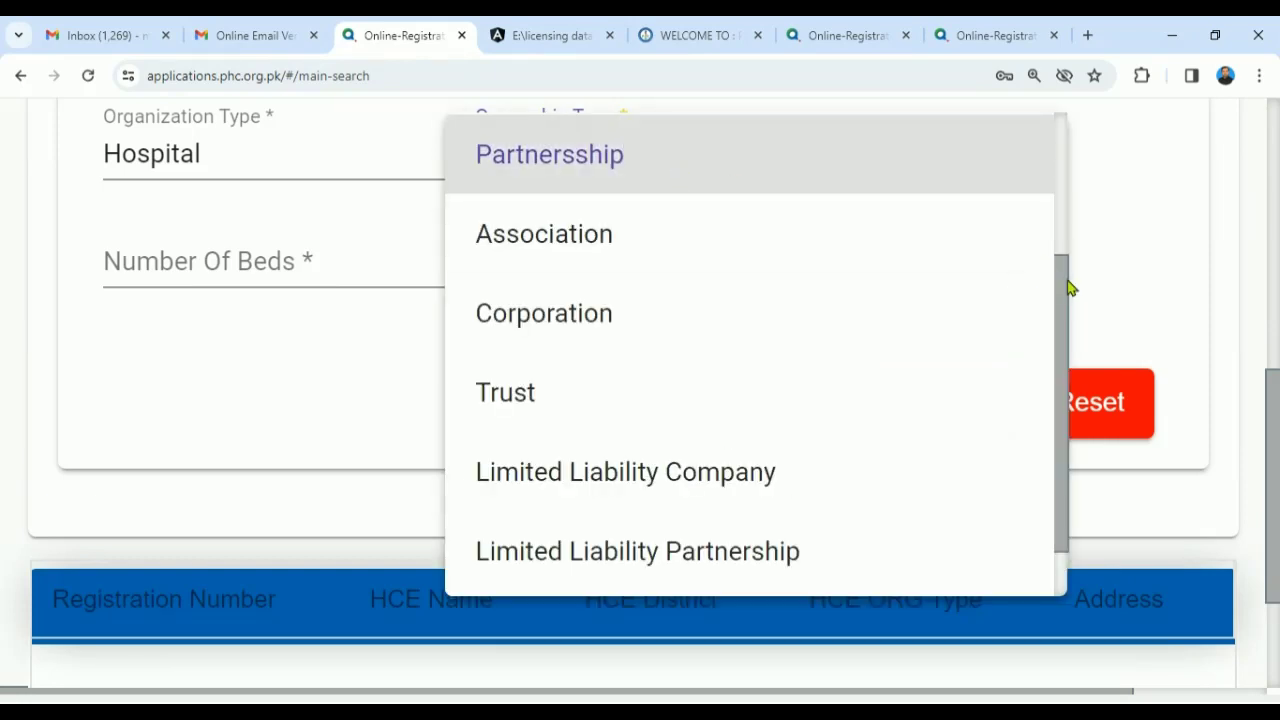
drag(1066, 288, 1068, 157)
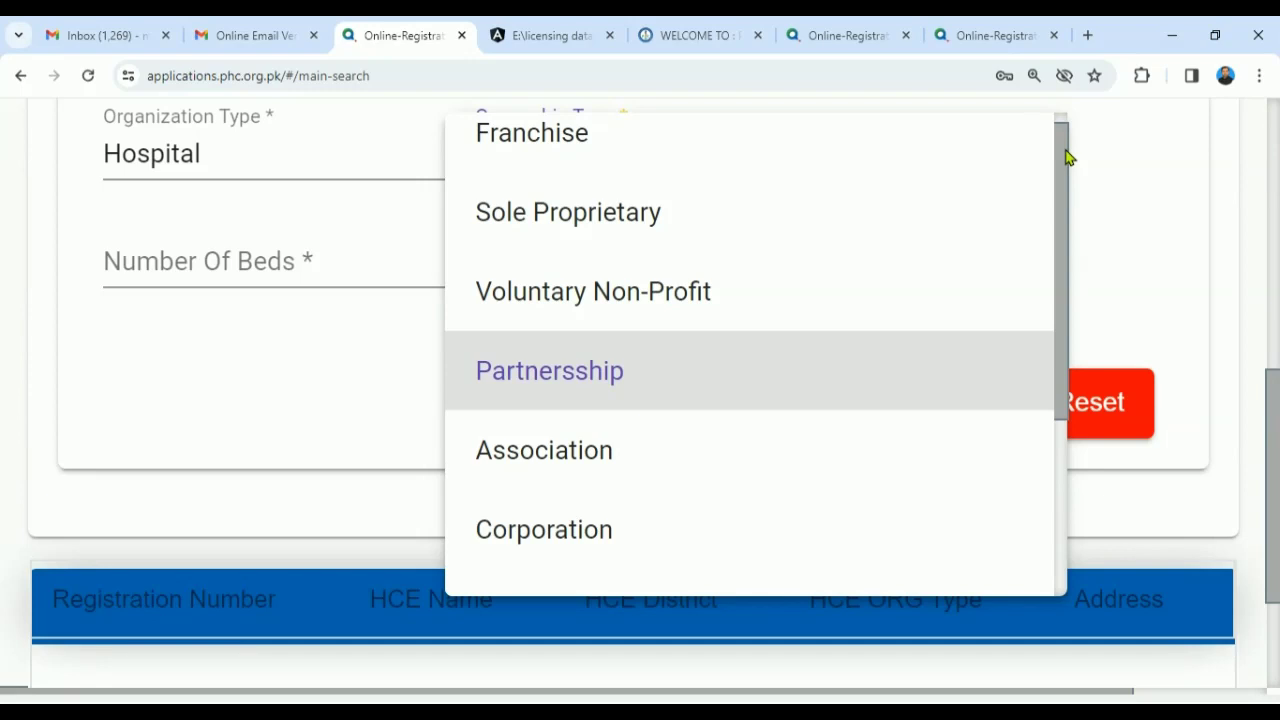
drag(1066, 157, 1062, 200)
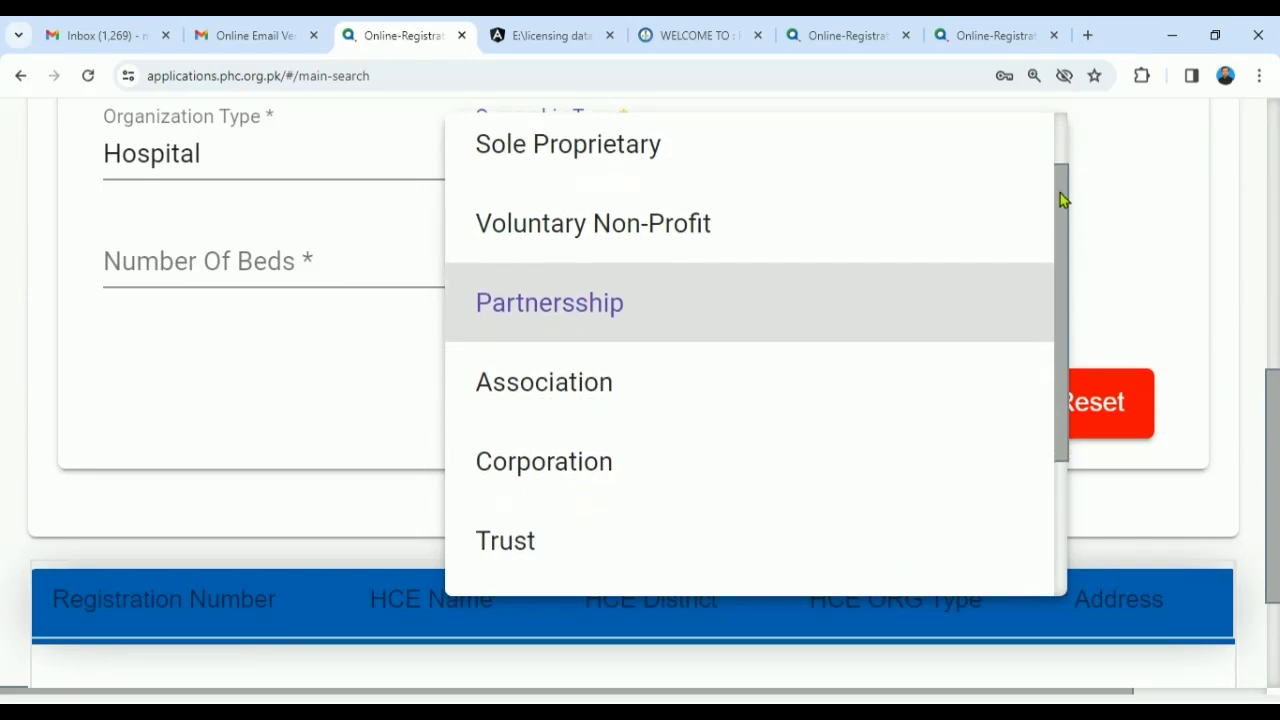
drag(1062, 200, 1063, 122)
click(586, 222)
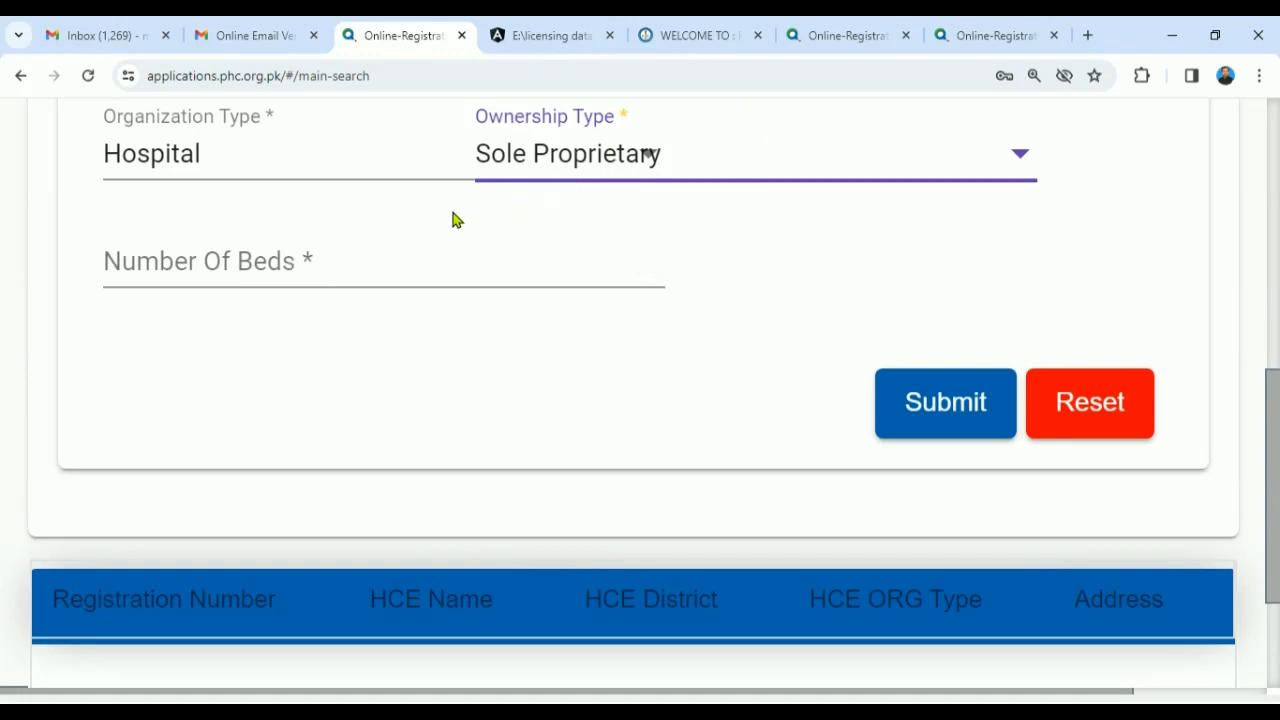
click(253, 268)
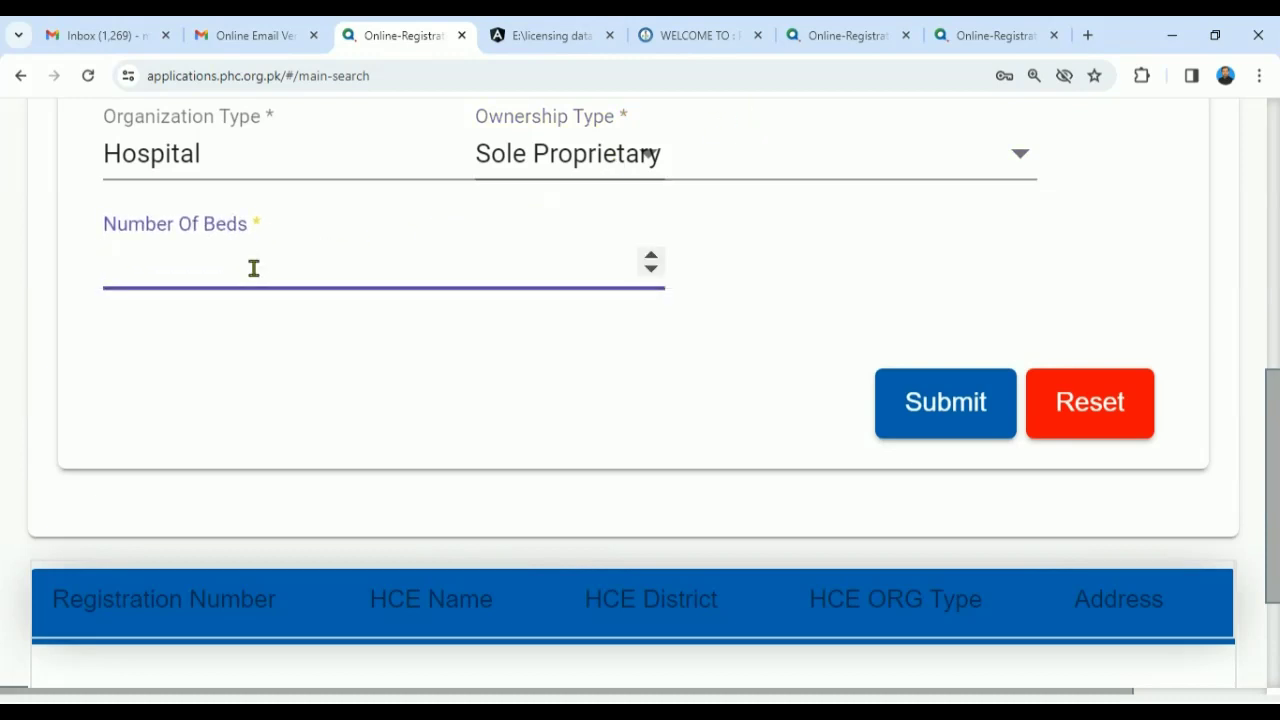
- Enter 15 in Number Of Beds, giving category CAT-II-C, and scroll down to Submit
text(1)
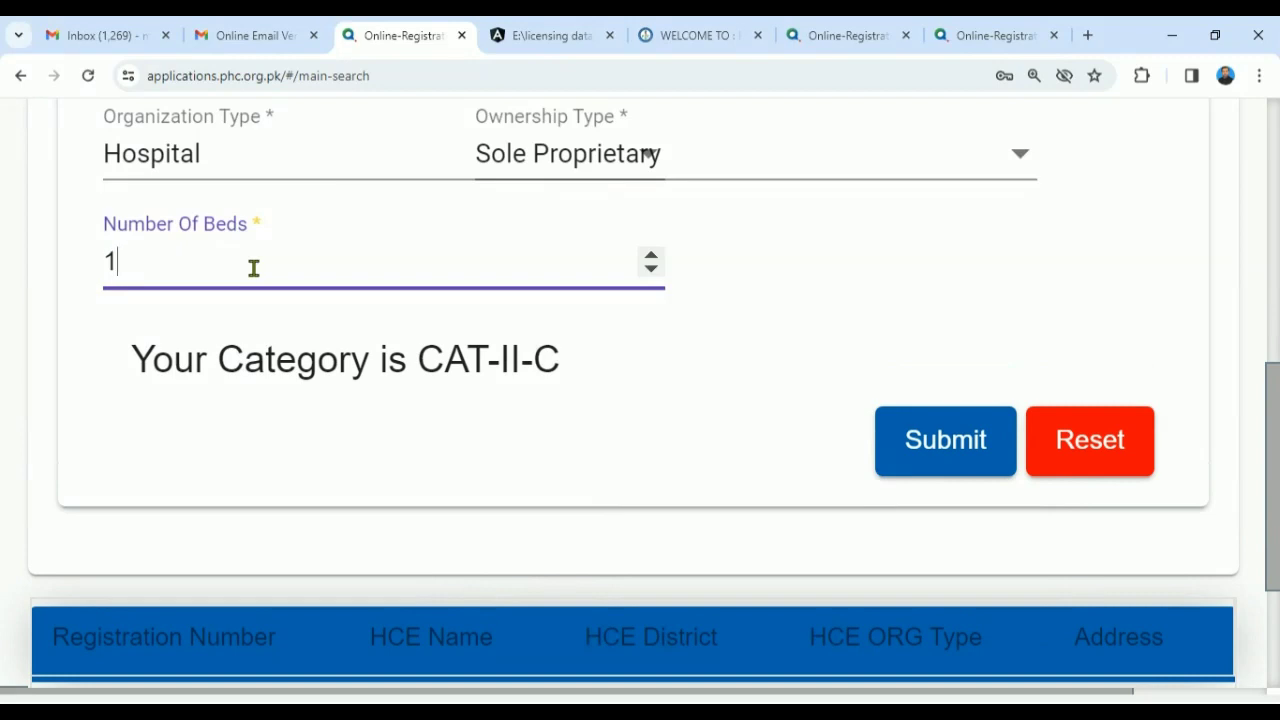
text(2)
key(BackSpace)
text(1)
key(BackSpace)
text(5)
key(BackSpace)
text(6)
key(BackSpace)
key(BackSpace)
text(25)
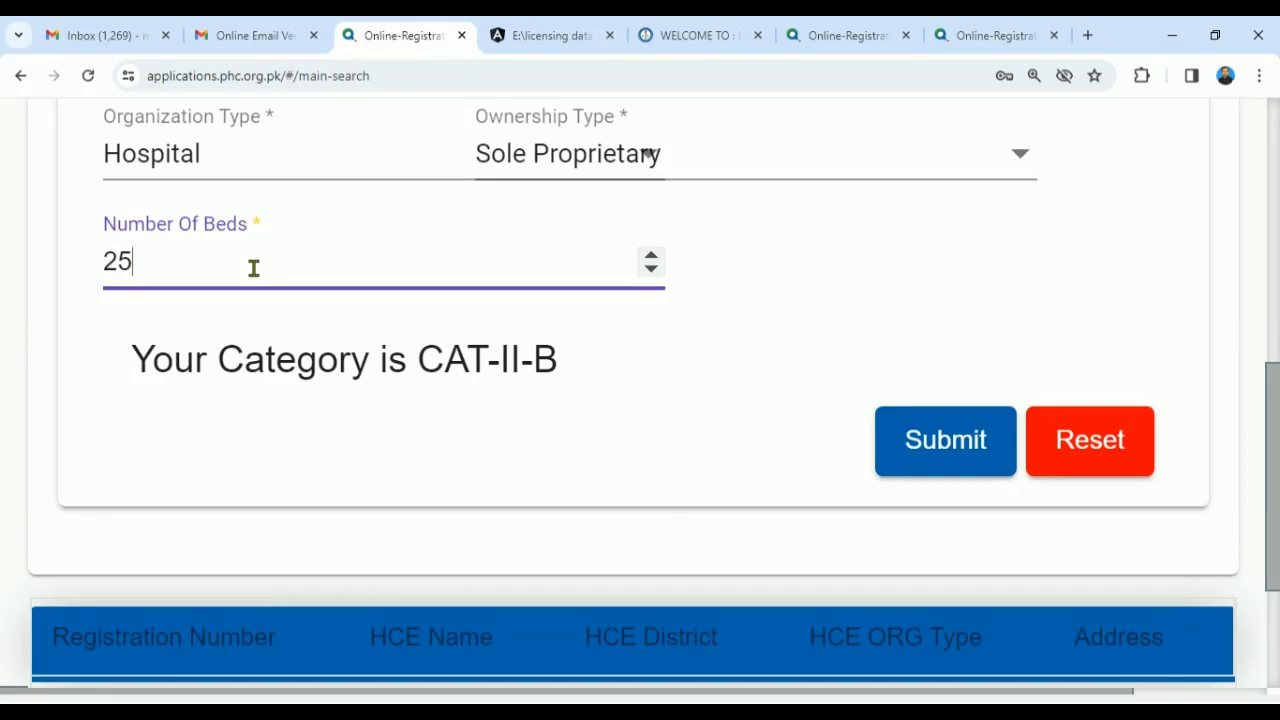
key(BackSpace)
key(BackSpace)
text(50)
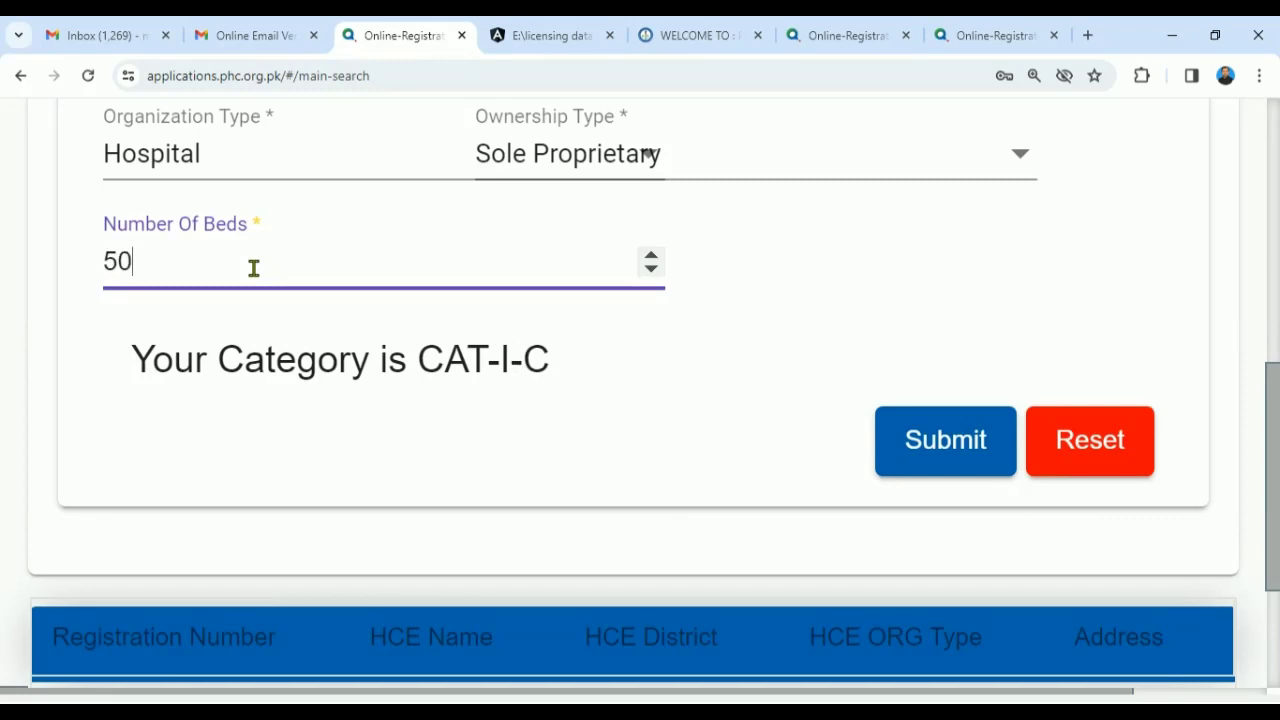
key(BackSpace)
key(BackSpace)
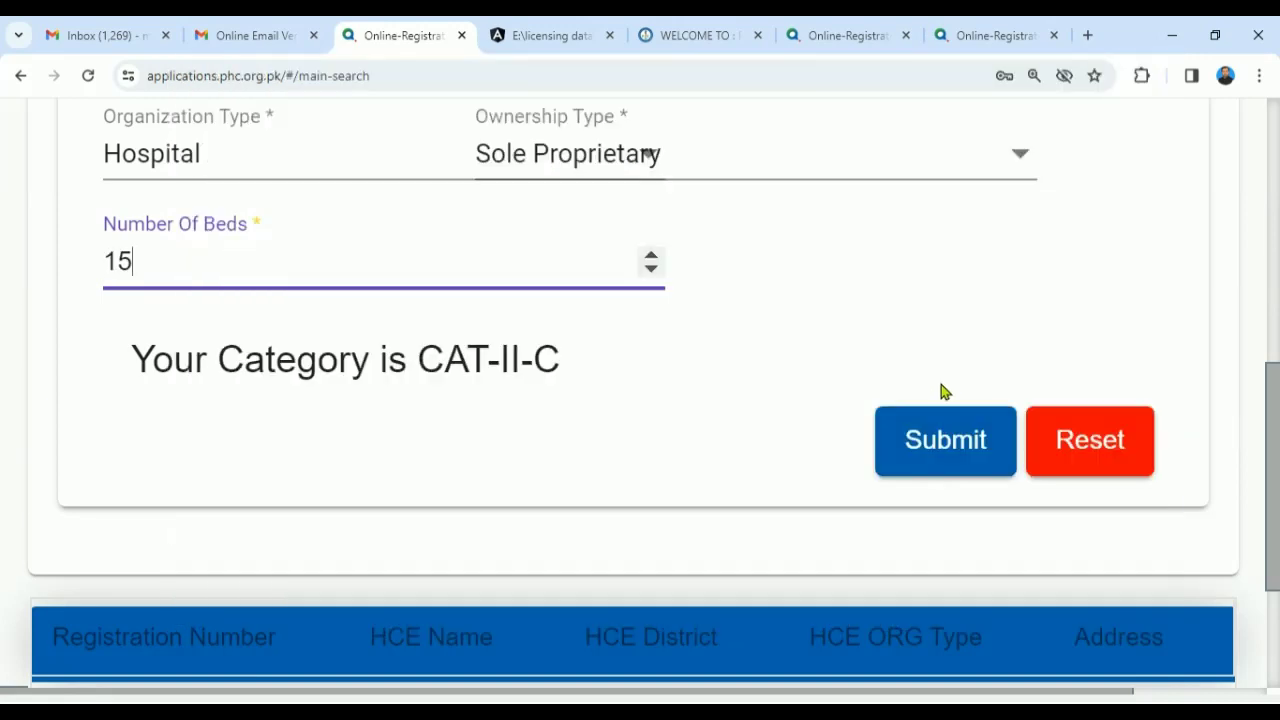
drag(1272, 360, 1272, 327)
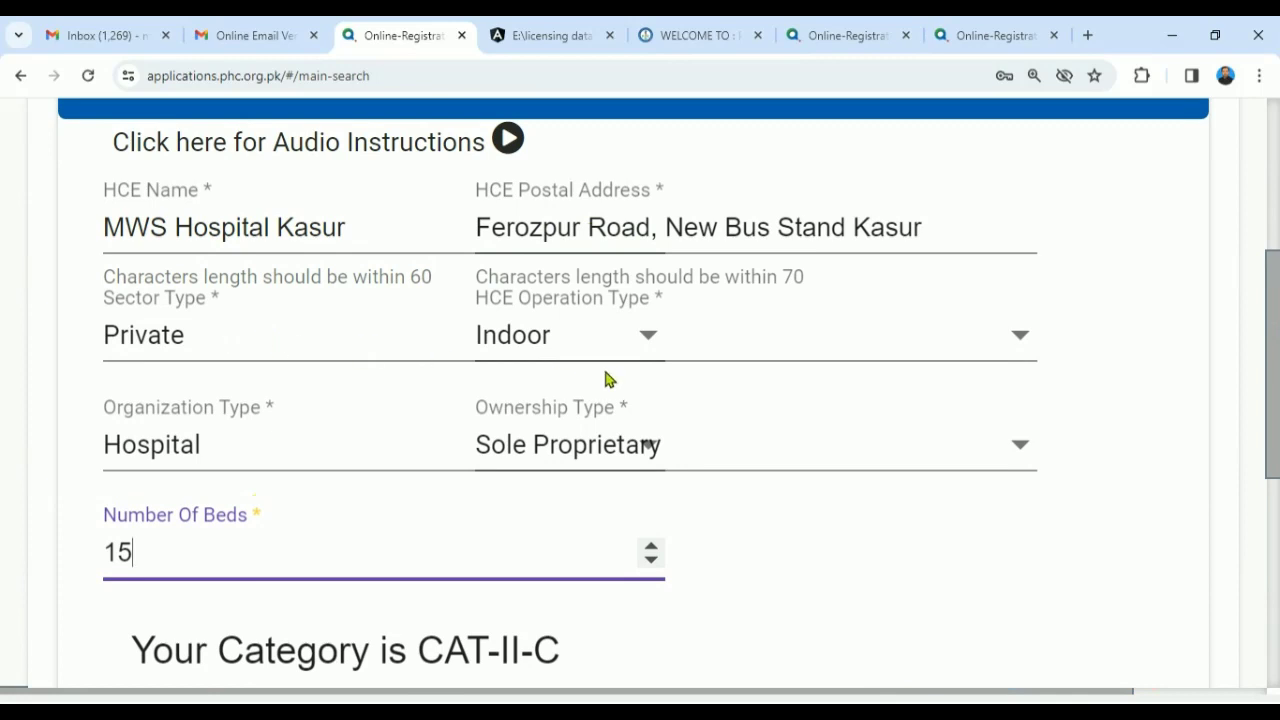
drag(1276, 340, 1271, 441)
- Submit the HCE details and proceed past the application instructions
click(908, 478)
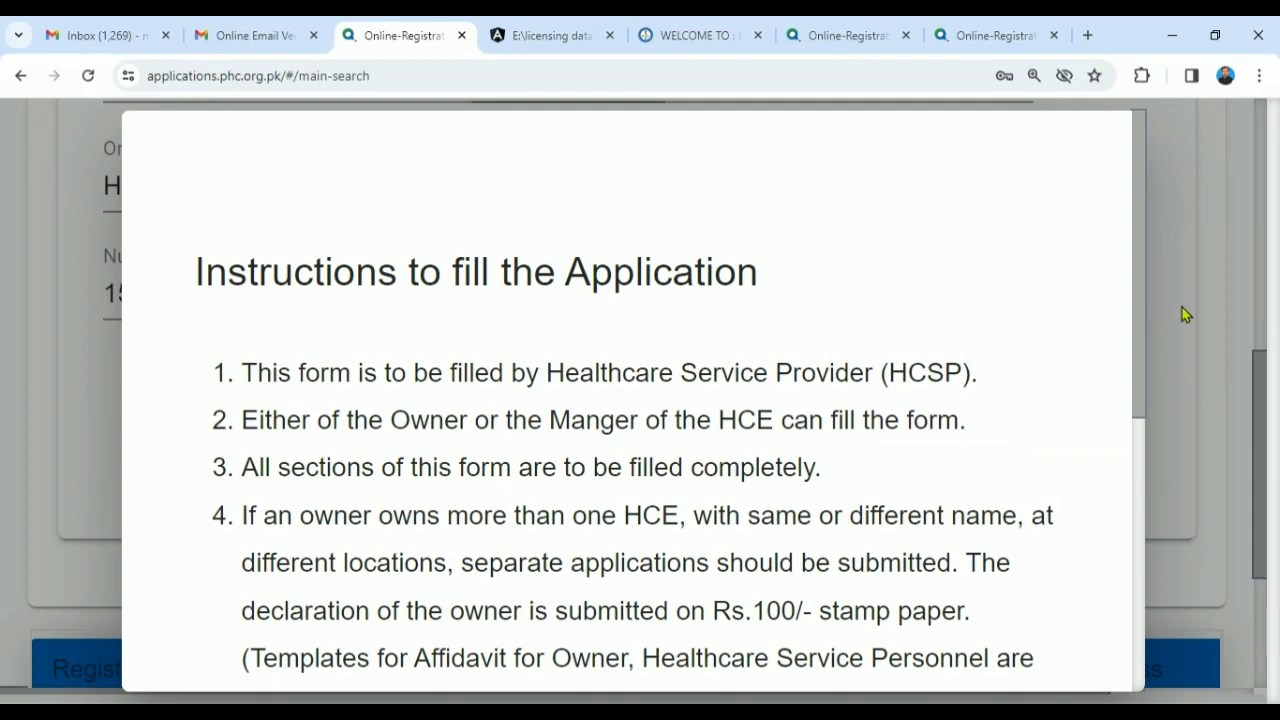
drag(1140, 294, 1111, 603)
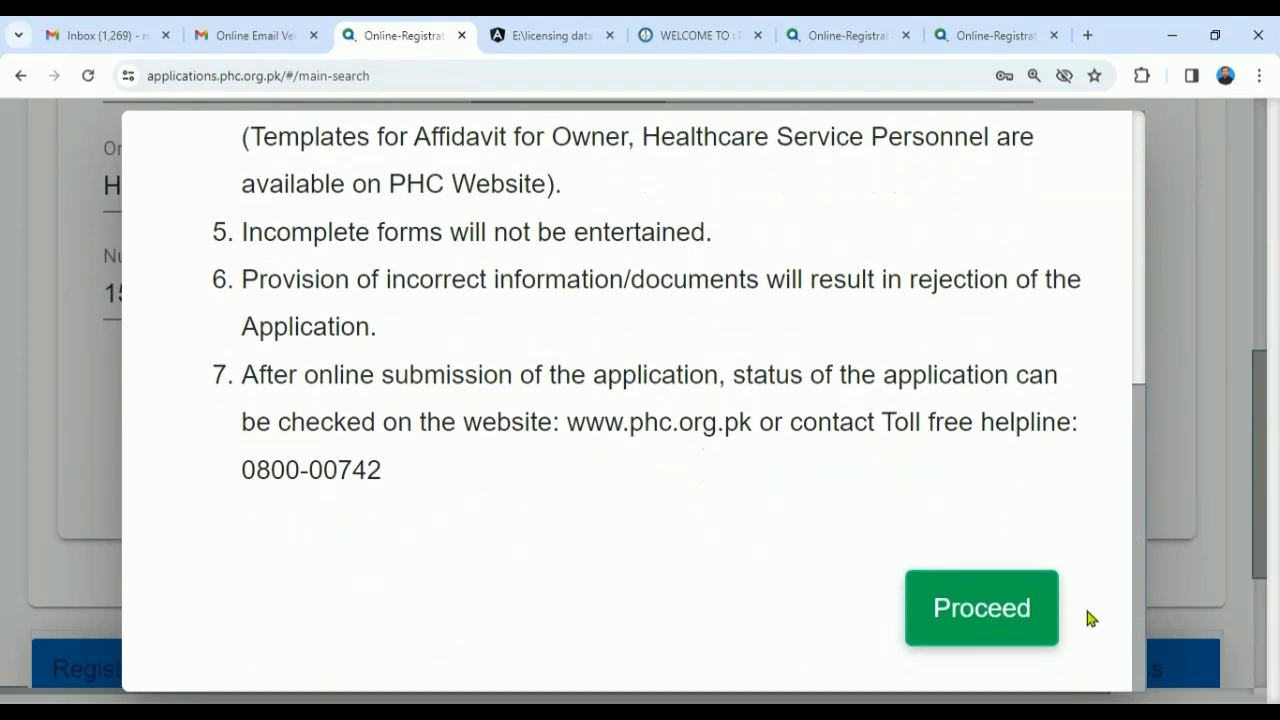
click(1028, 612)
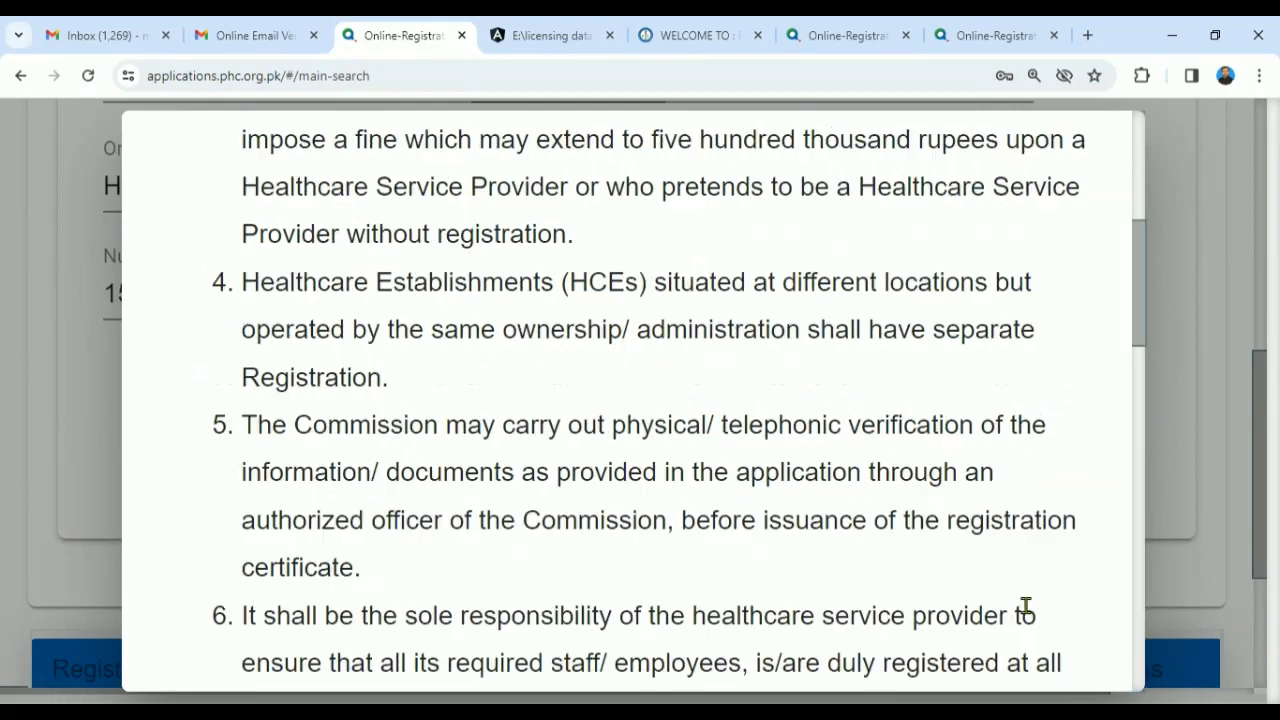
- Tick the terms checkbox and agree to the Terms and Conditions
drag(1137, 244, 1086, 618)
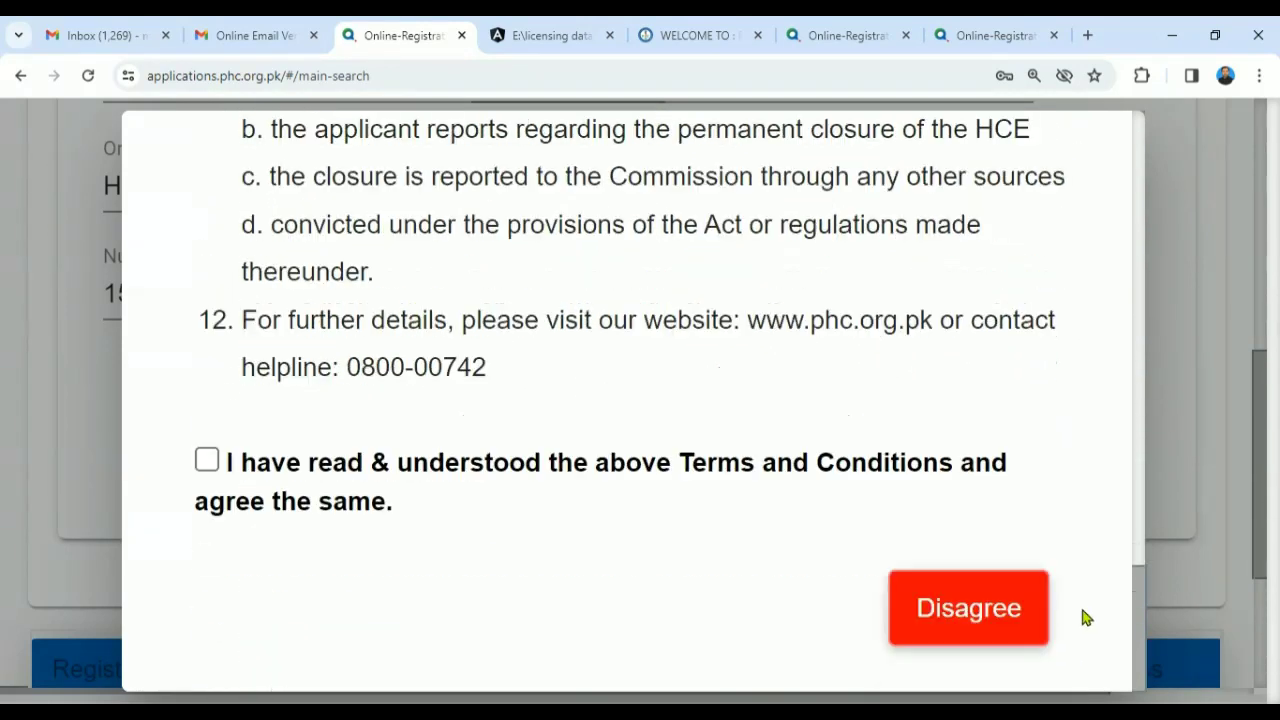
click(206, 459)
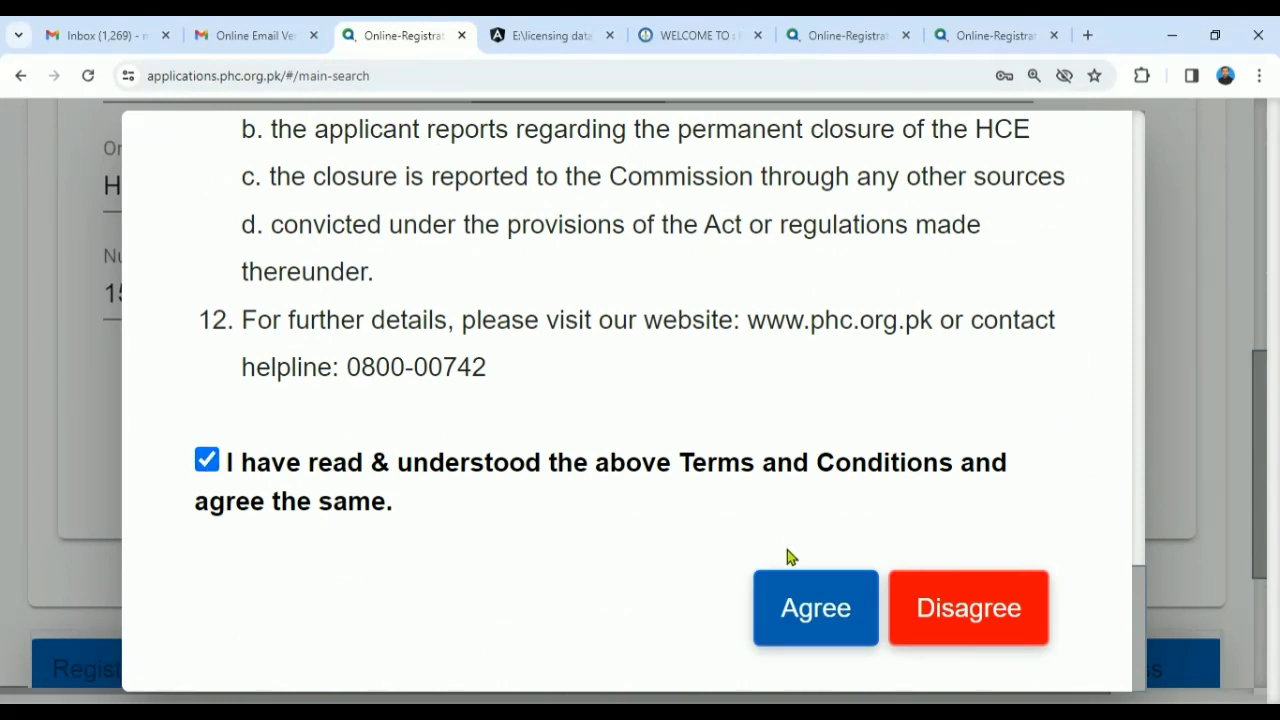
click(793, 607)
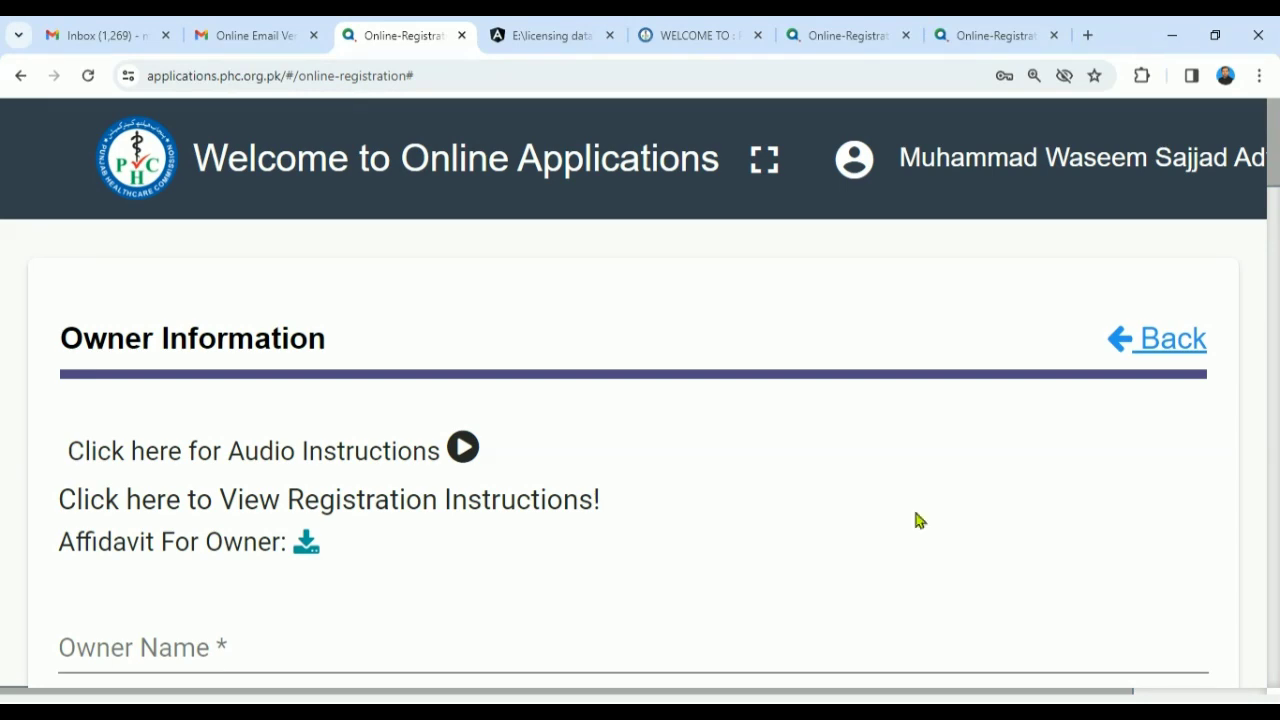
- Reduce the browser zoom to 125%
mouse_move(1274, 125)
mouse_down()
mouse_move(1275, 252)
mouse_move(1223, 606)
mouse_move(1263, 118)
mouse_up()
click(1259, 75)
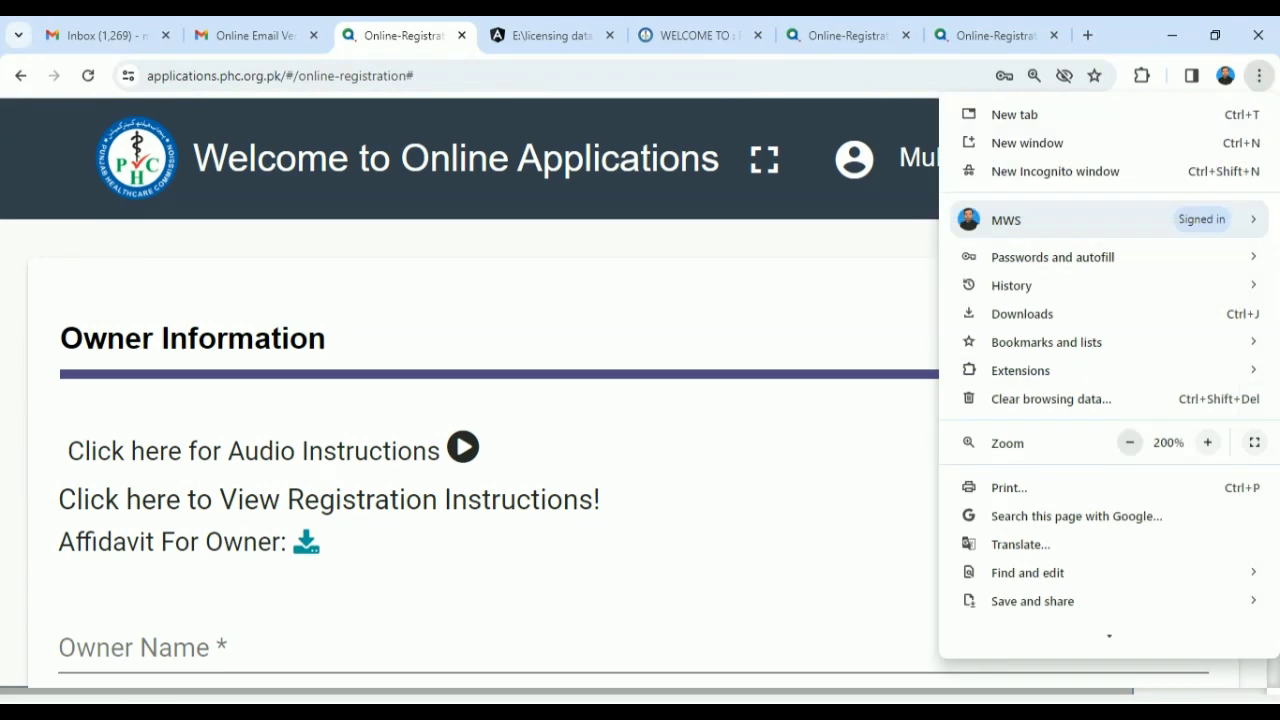
click(1129, 442)
click(1129, 442)
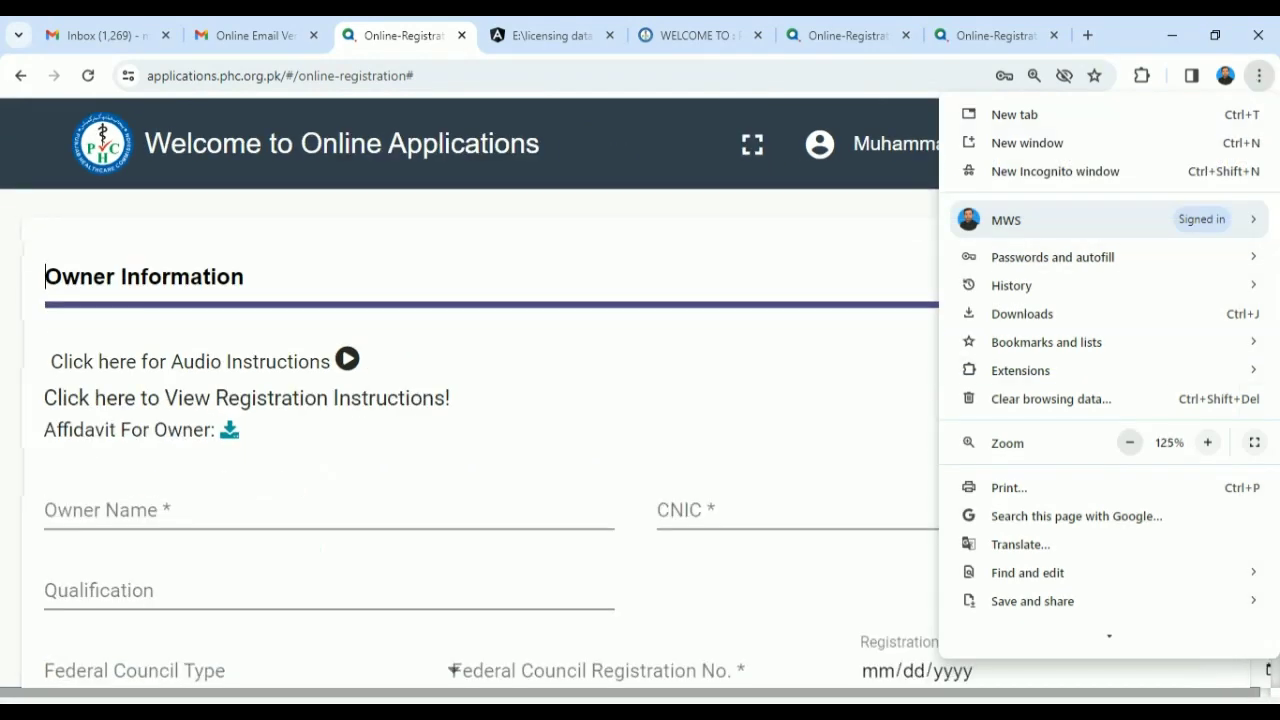
click(666, 184)
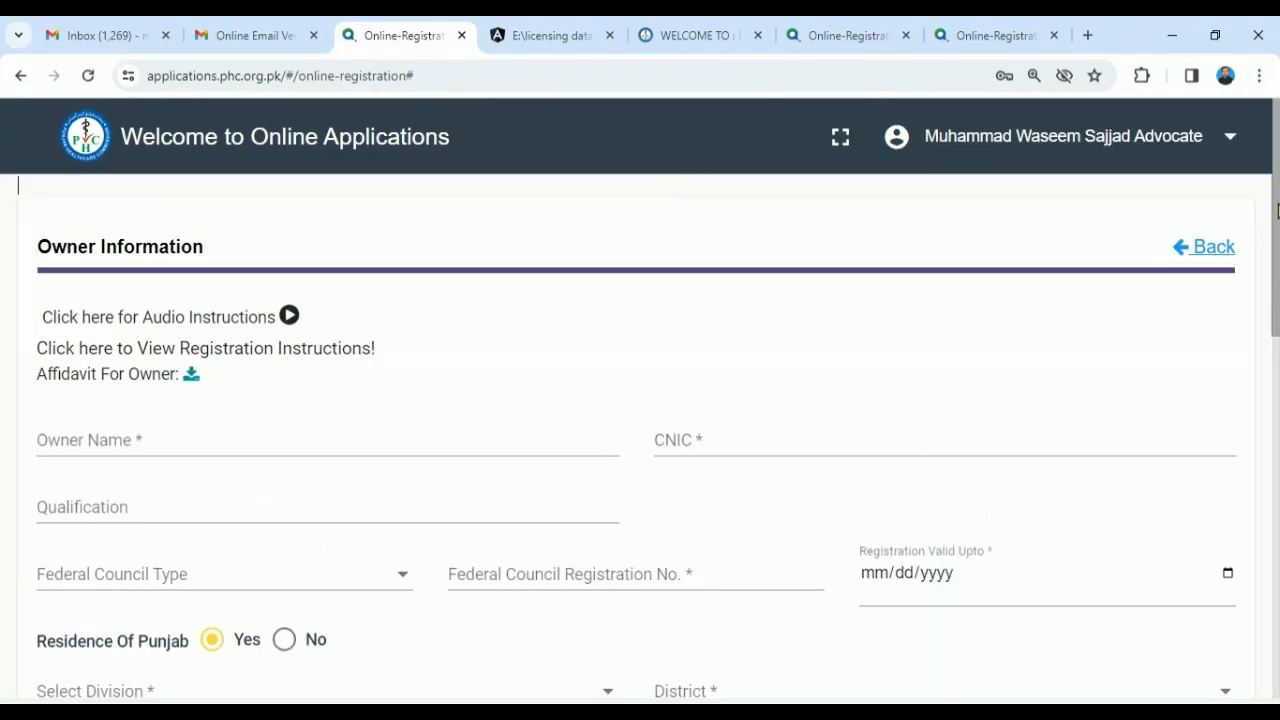
mouse_move(1277, 210)
mouse_down()
mouse_move(1271, 503)
mouse_move(1262, 214)
mouse_up()
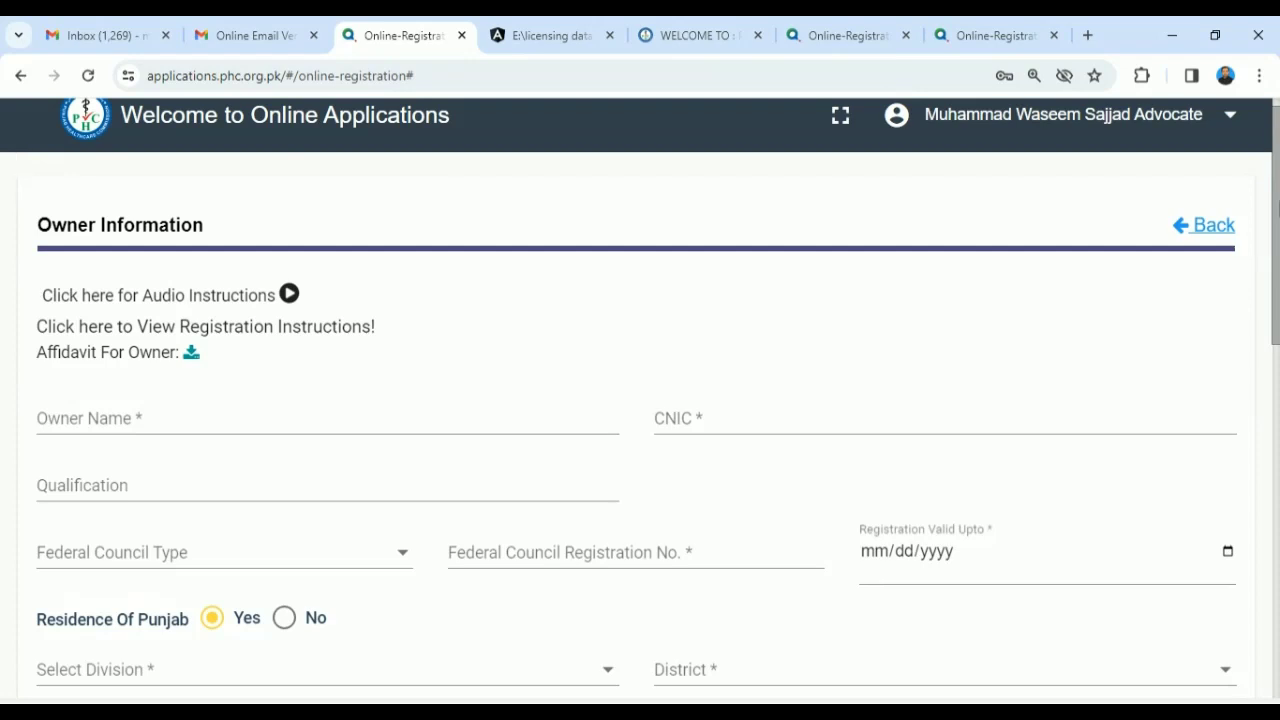
- Fill in the owner's full name, CNIC number and qualification BS Management
click(258, 418)
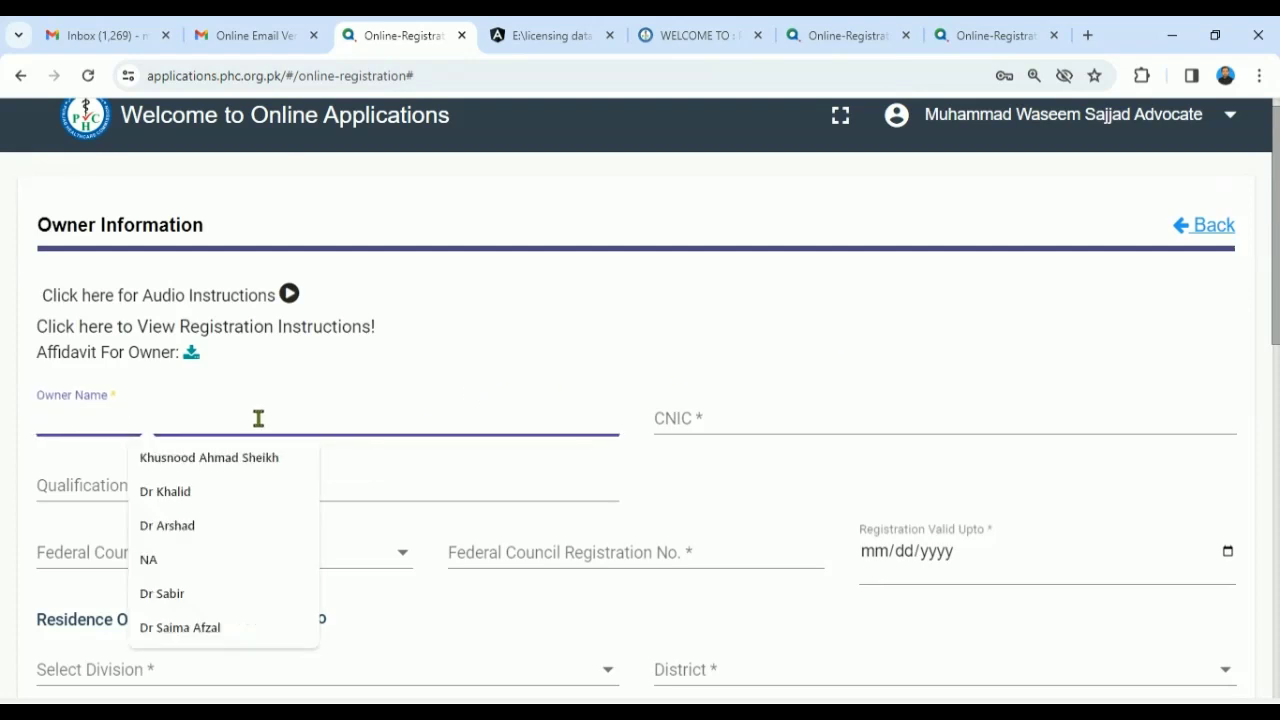
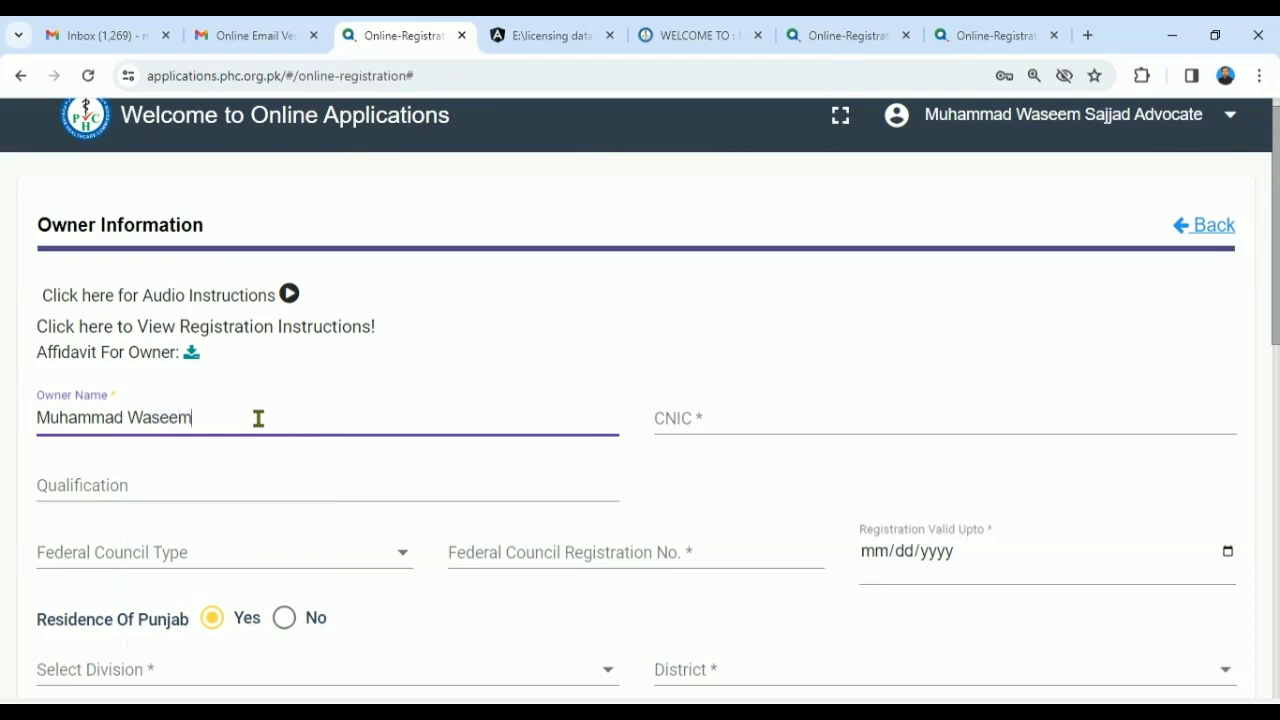
key(Tab)
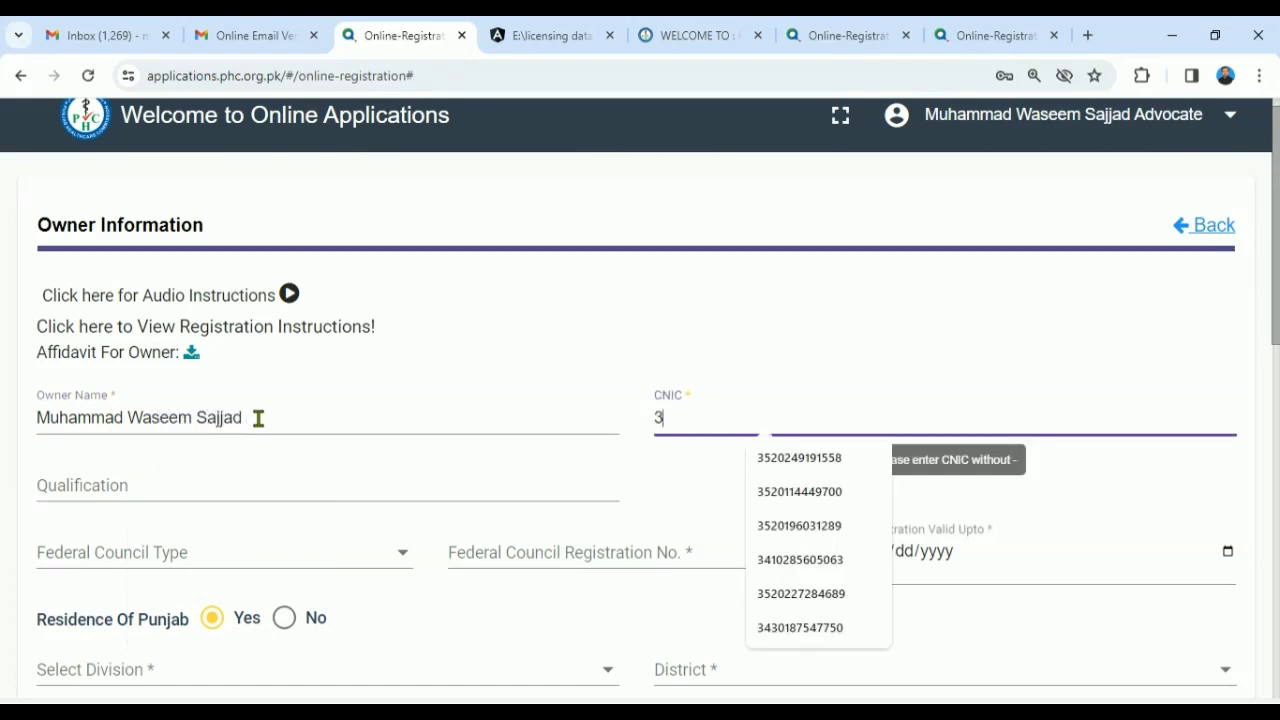
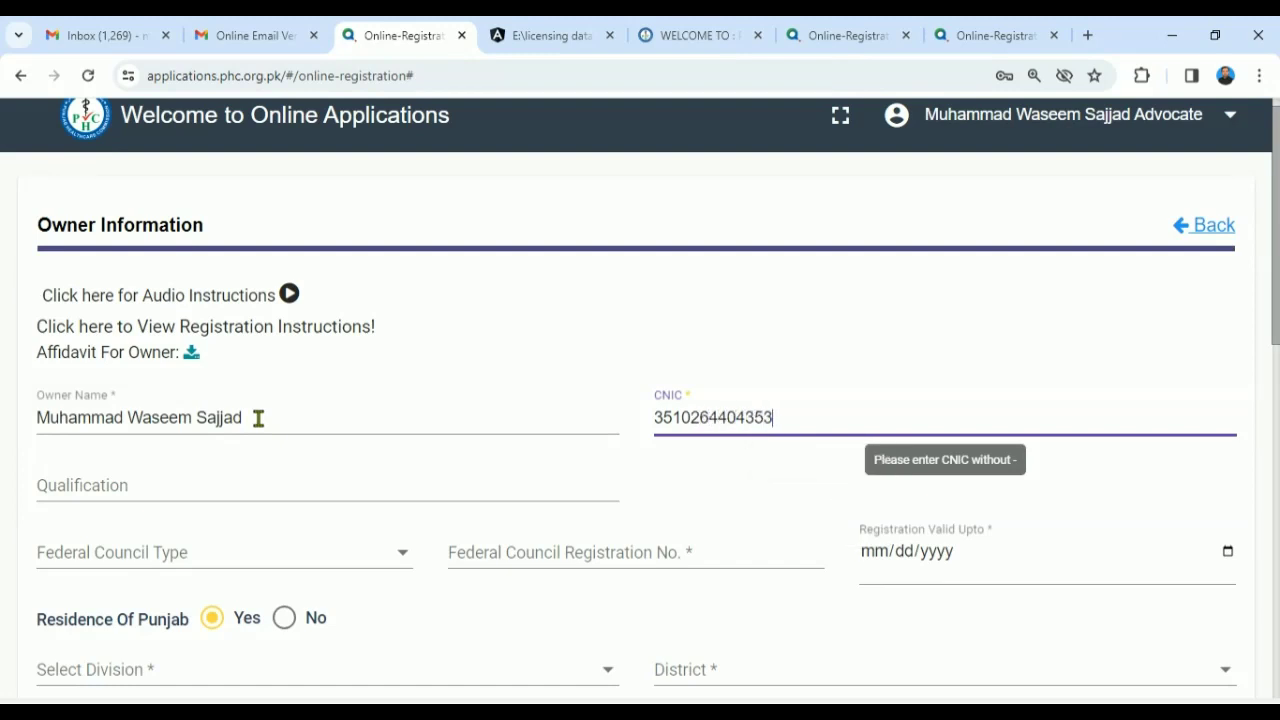
key(Tab)
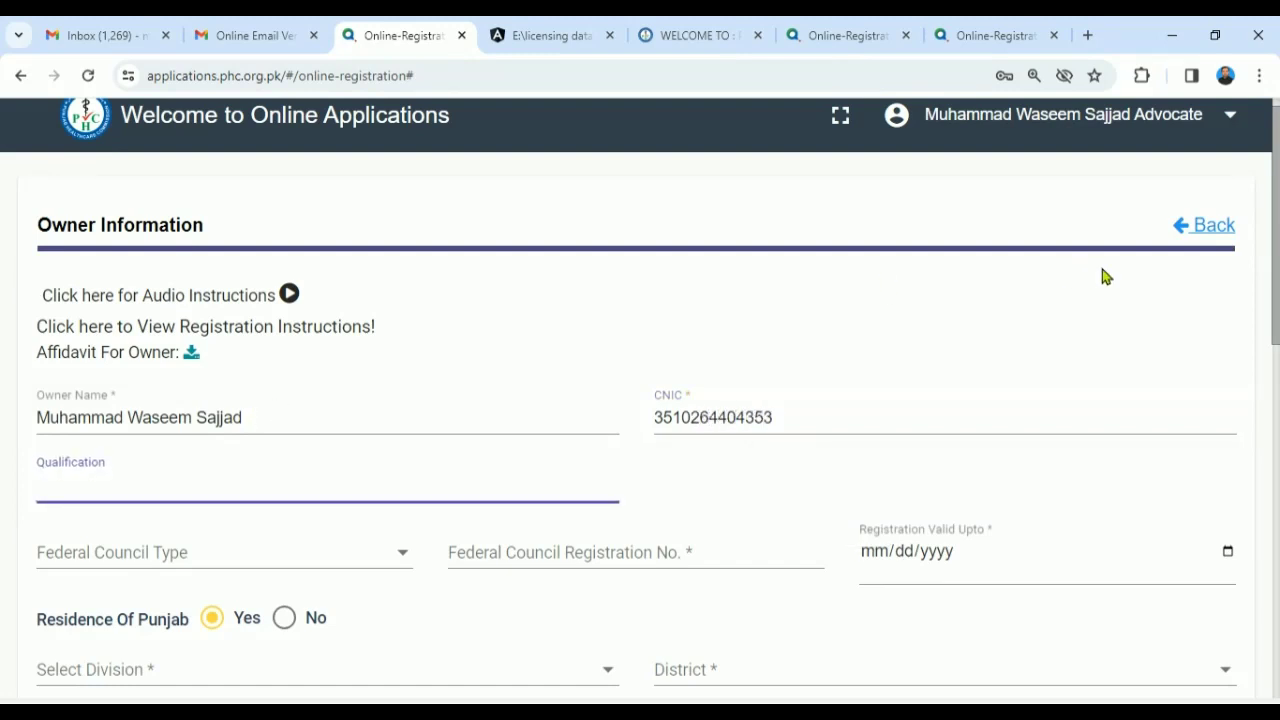
scroll(1277, 313, down, 2)
text(BS )
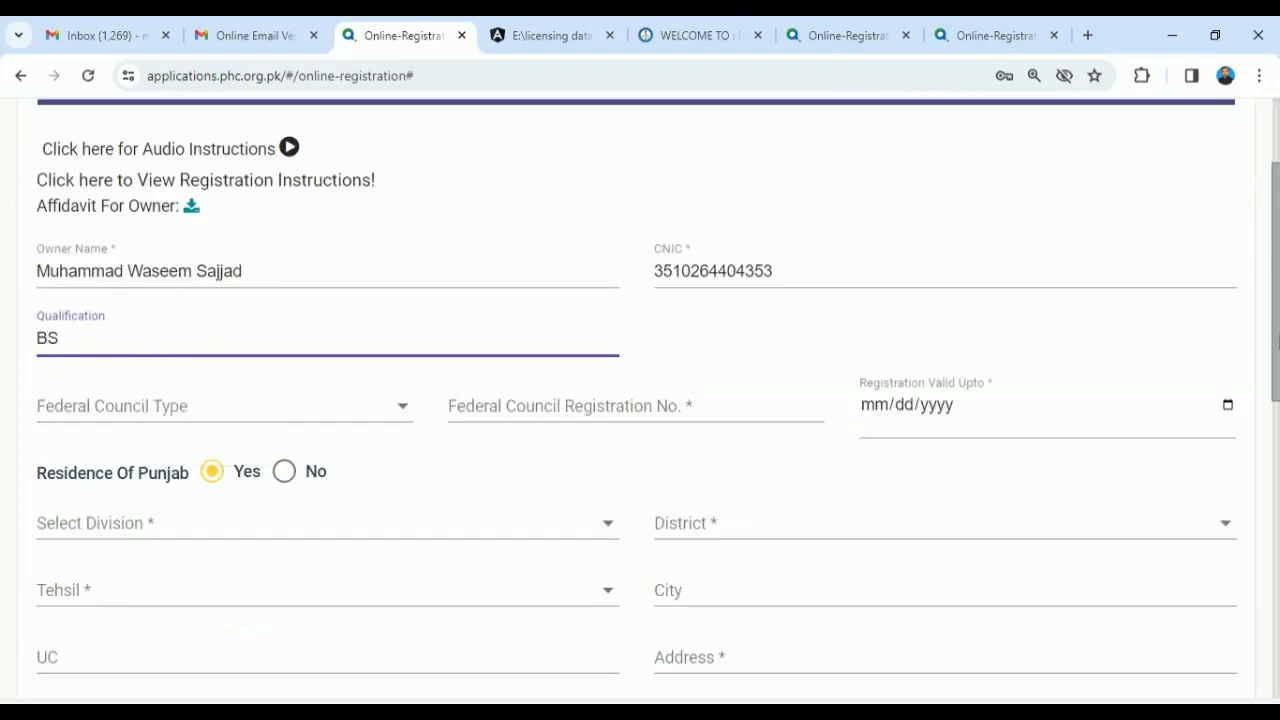
text(Management)
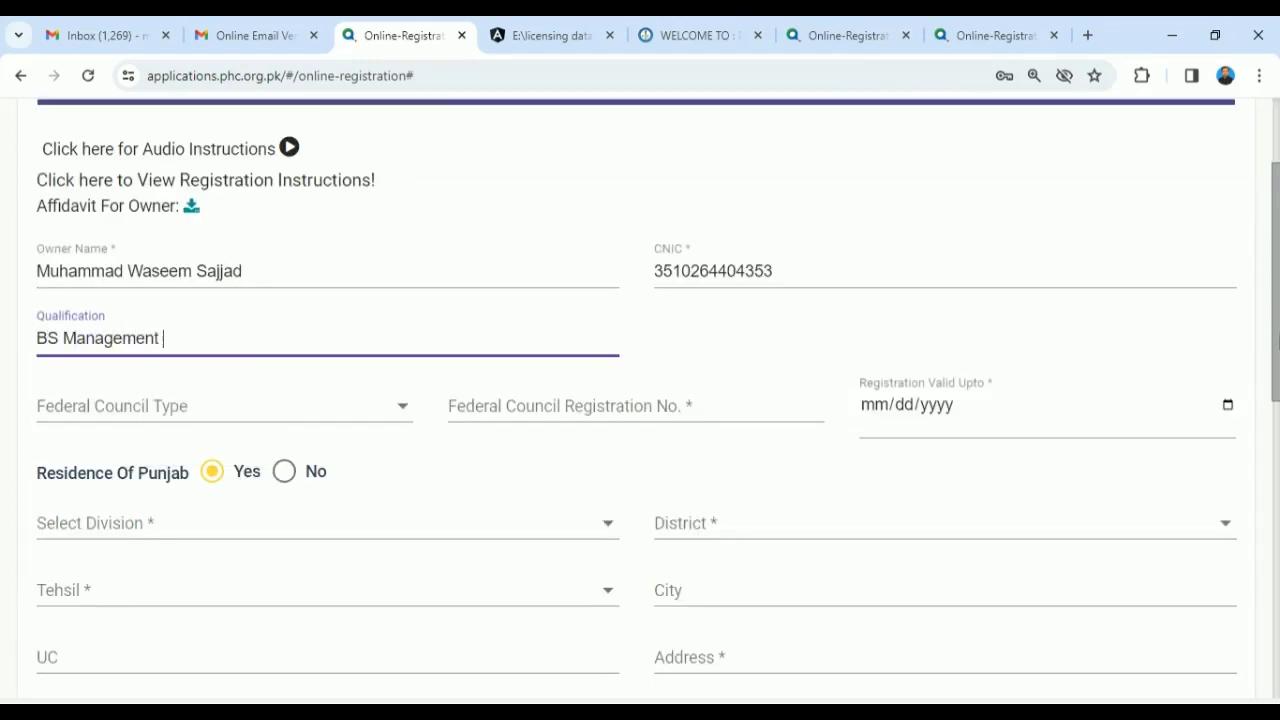
key(Tab)
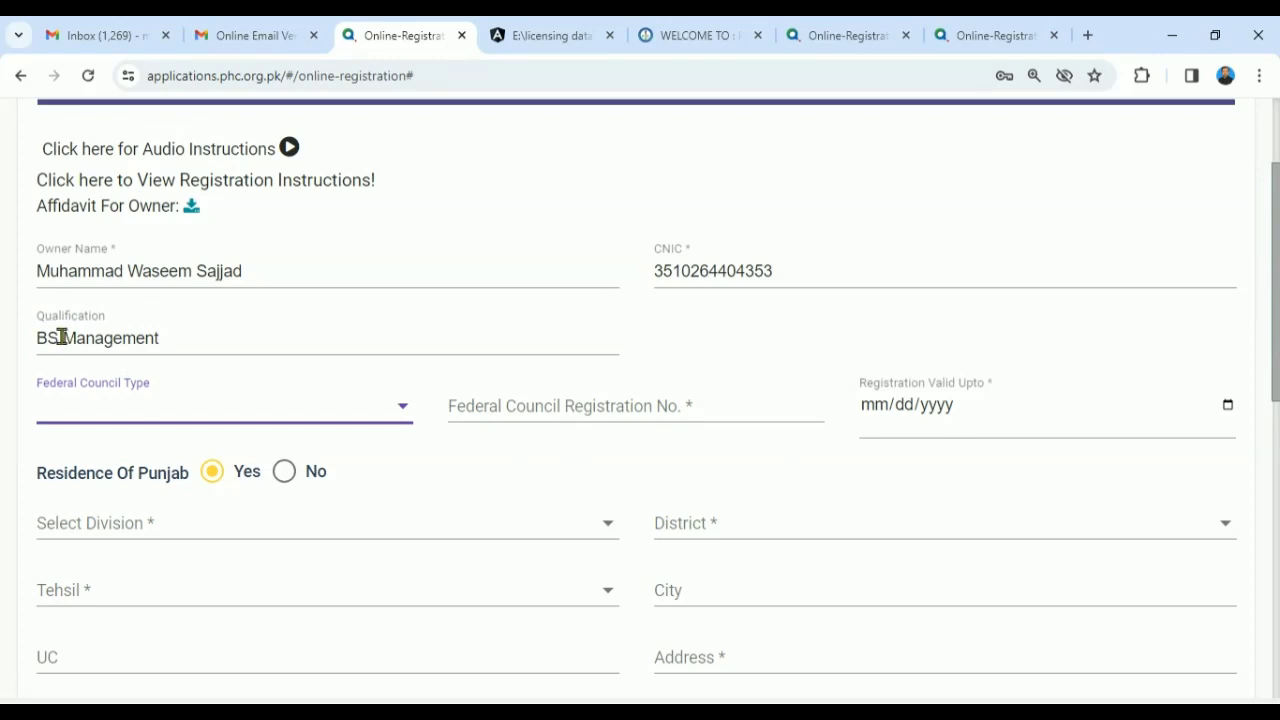
- Try PNC for Federal Council Type, then switch it back to N/A
click(402, 407)
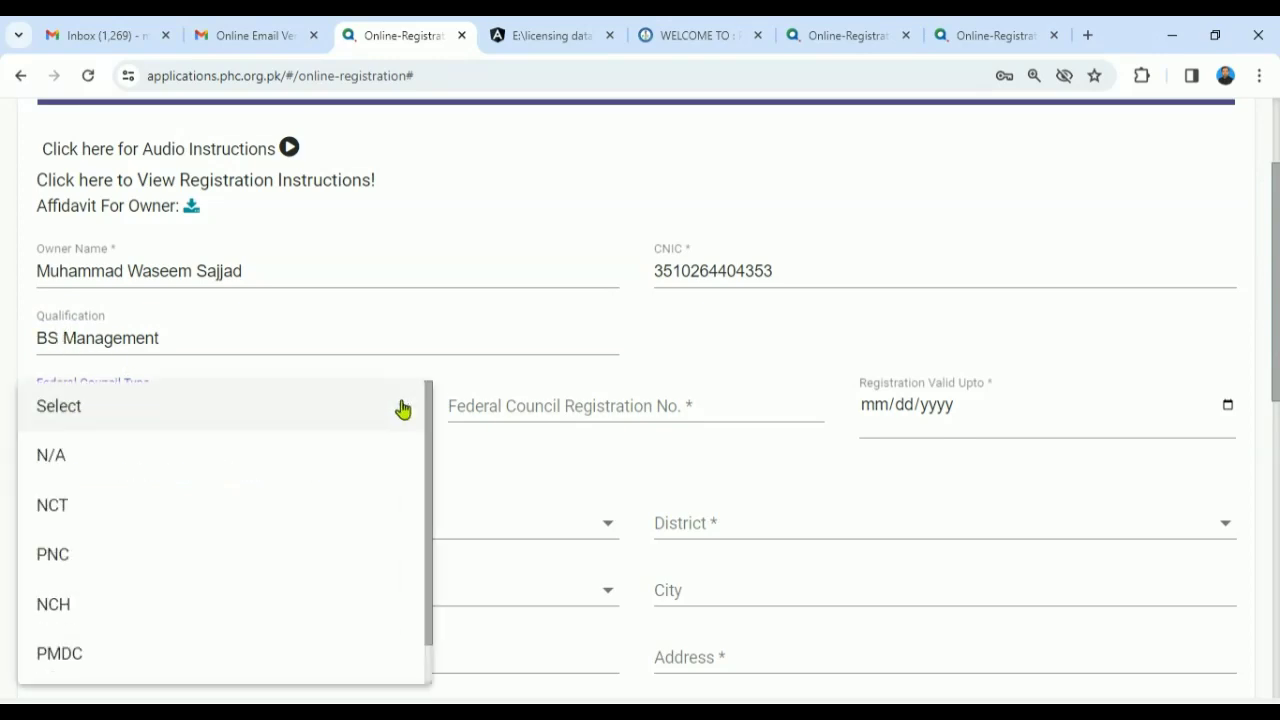
click(1278, 287)
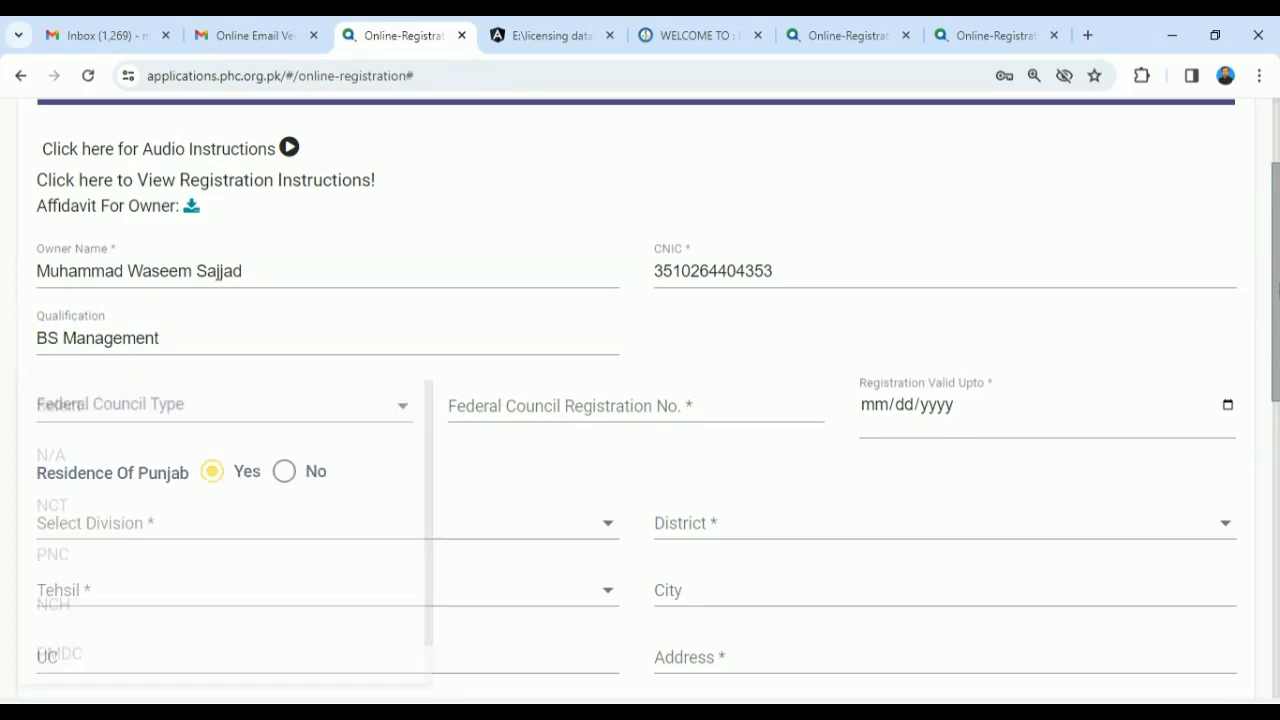
click(403, 406)
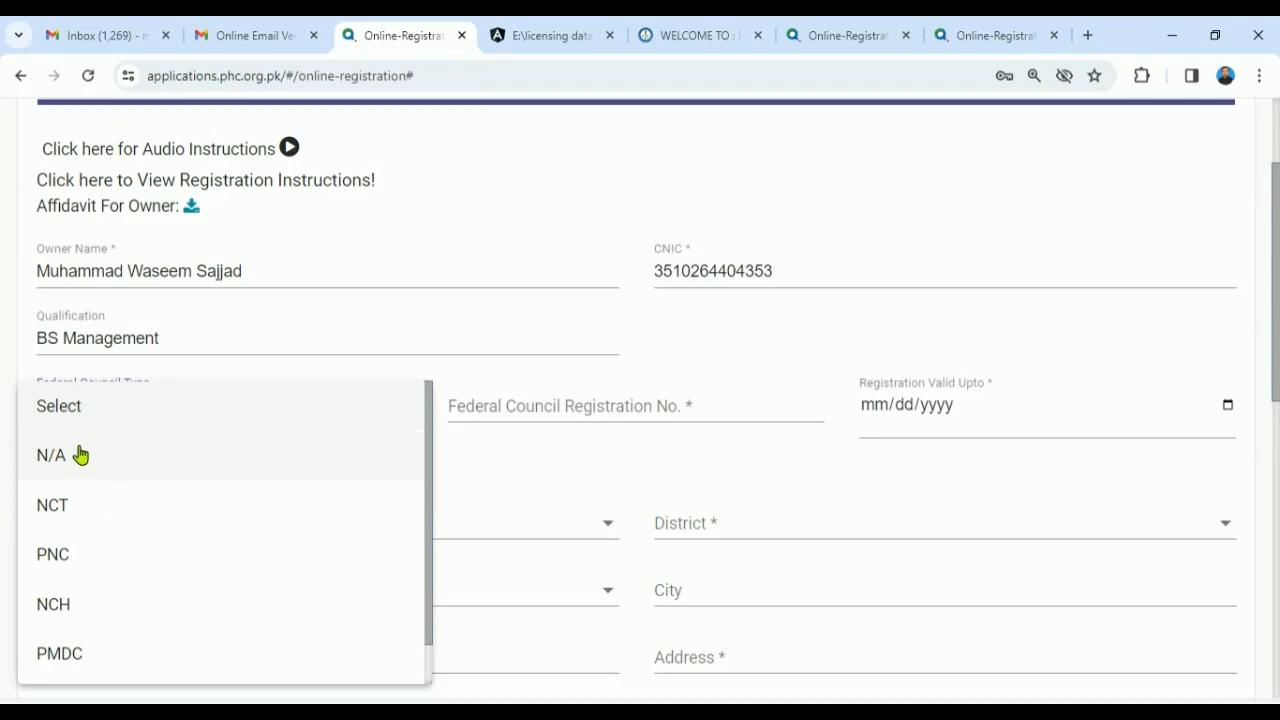
scroll(434, 495, down, 1)
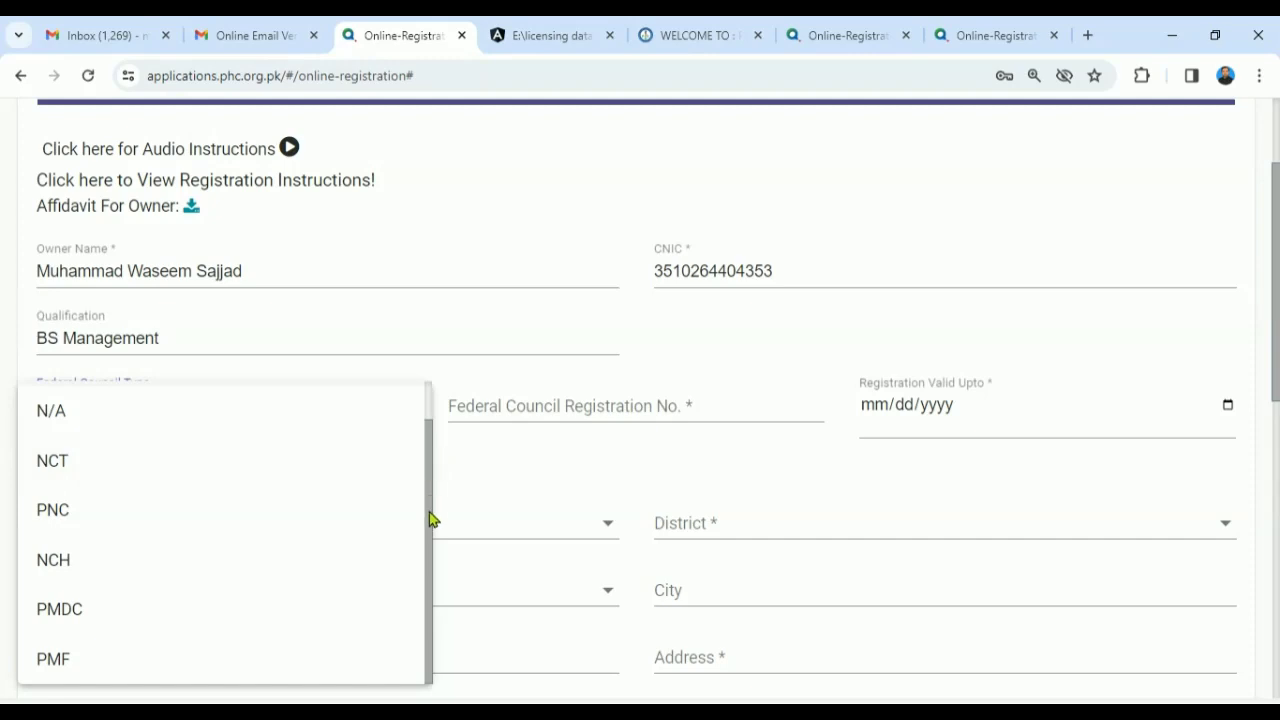
click(40, 412)
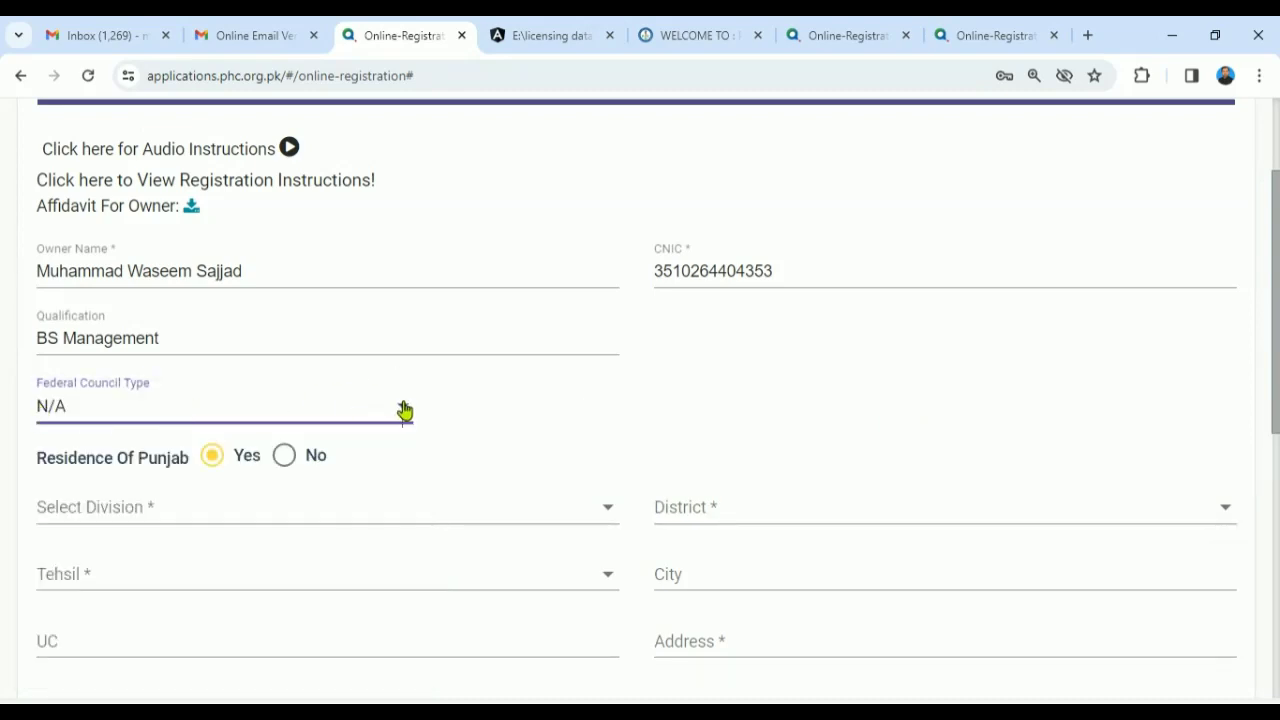
click(404, 410)
click(243, 517)
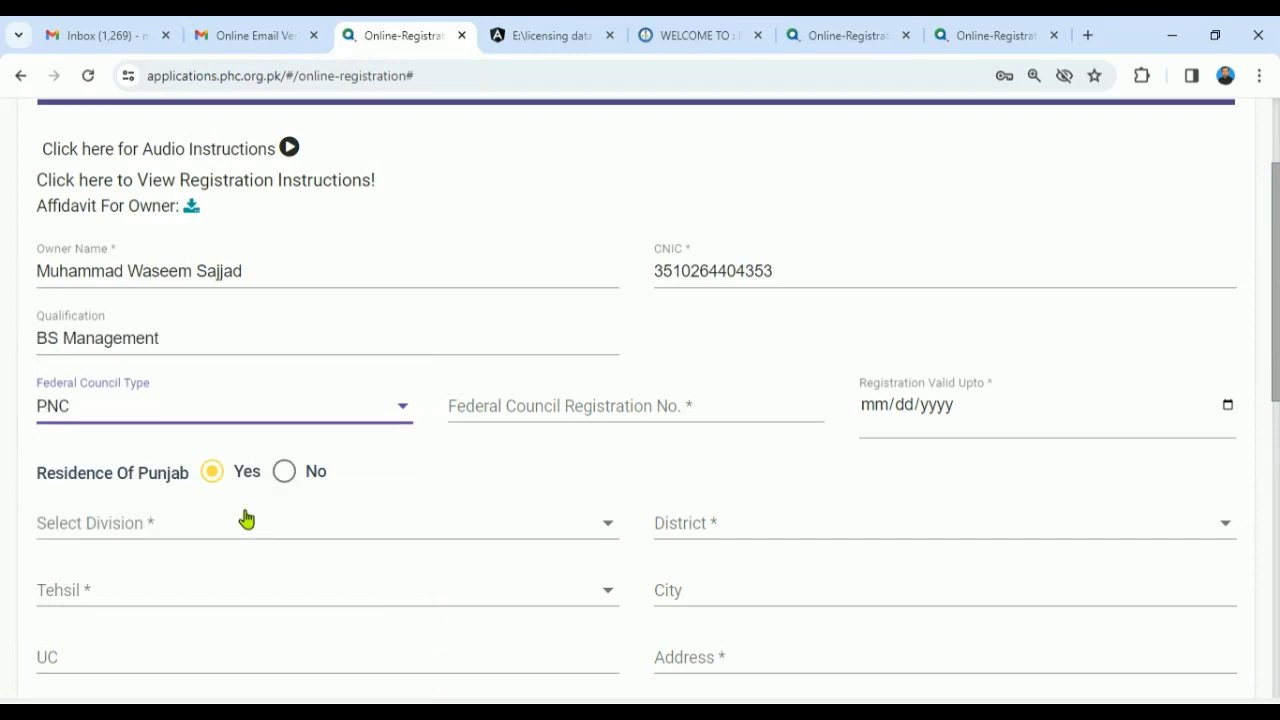
click(523, 407)
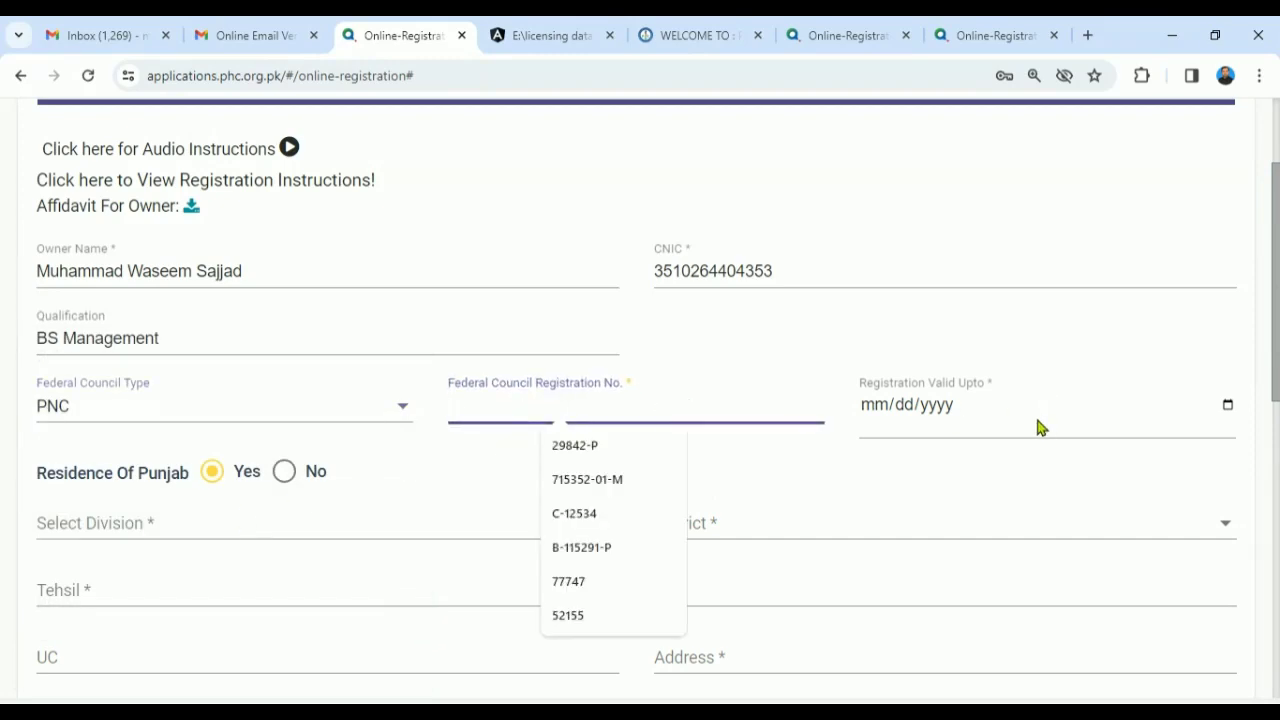
click(401, 410)
click(144, 308)
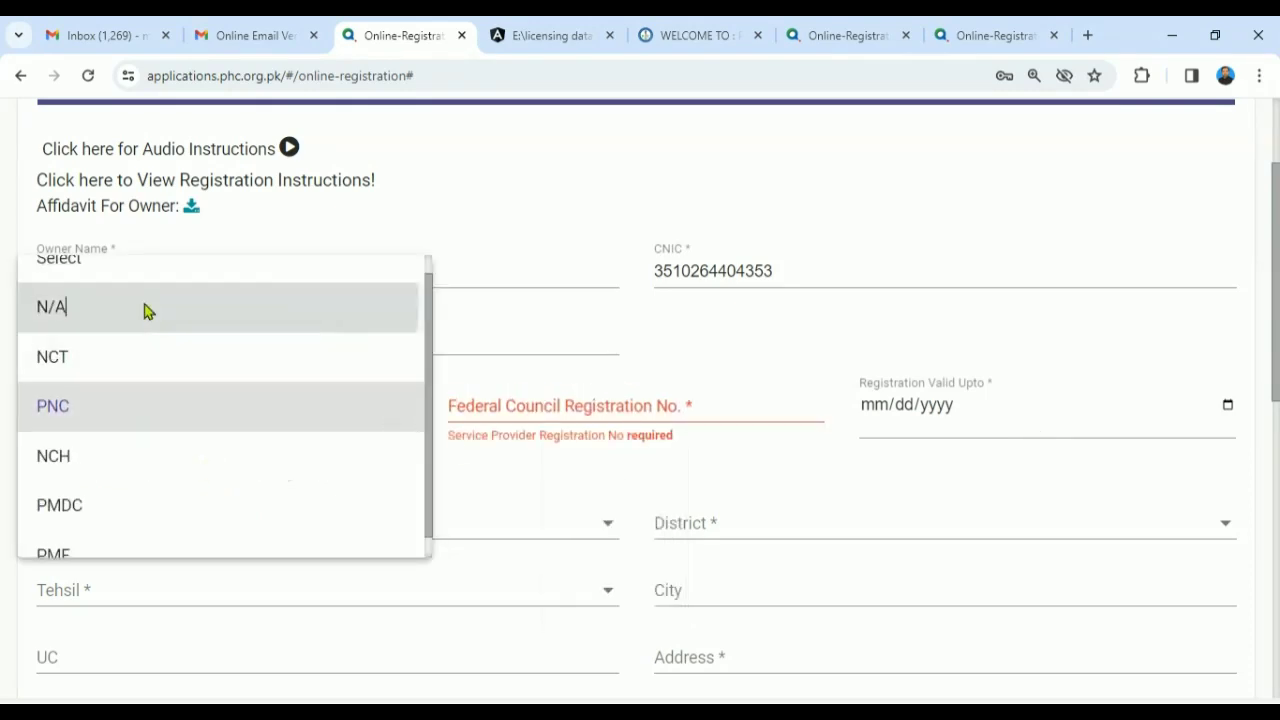
- Set the division to Lahore and both district and tehsil to Kasur
scroll(237, 303, down, 2)
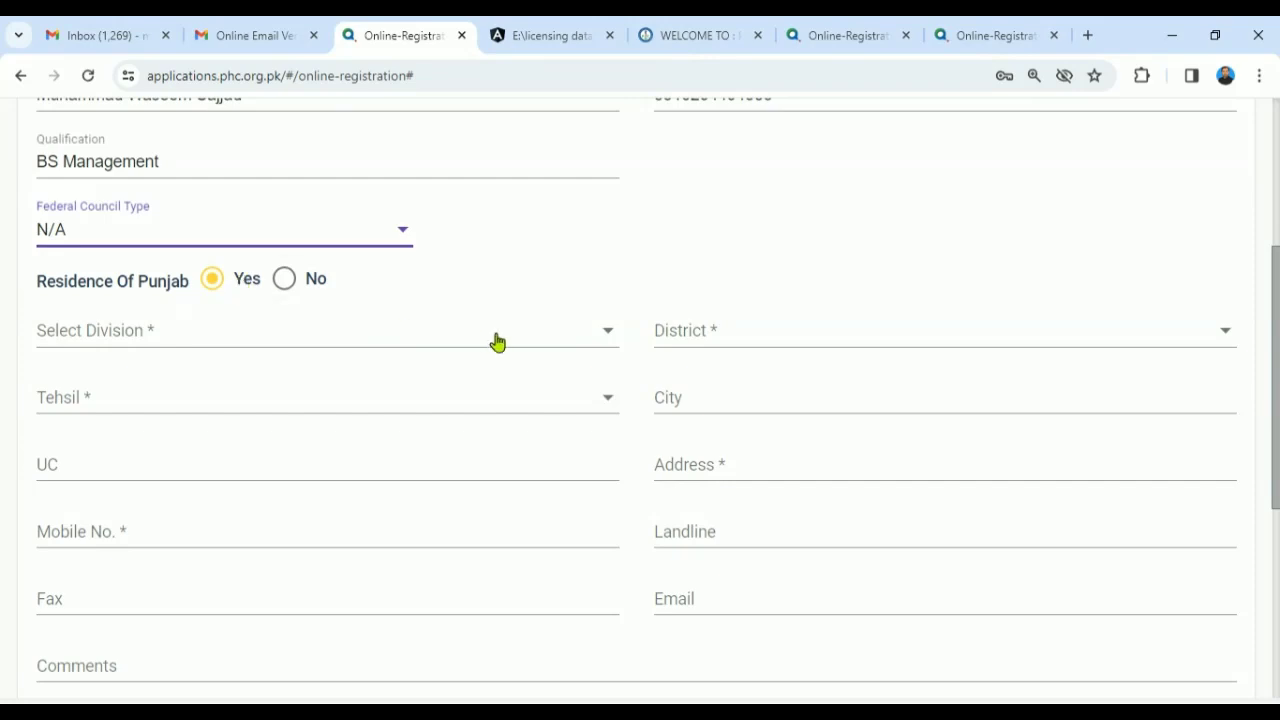
click(602, 340)
key(l)
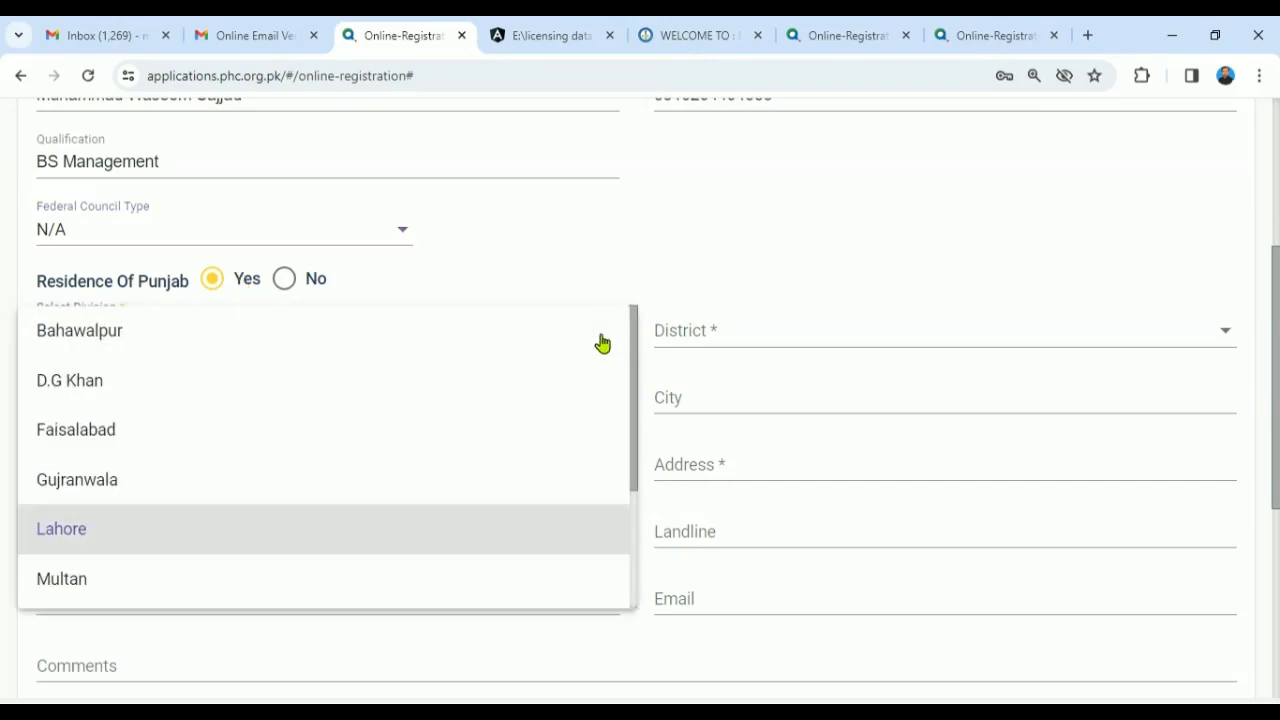
key(Return)
click(709, 343)
click(711, 346)
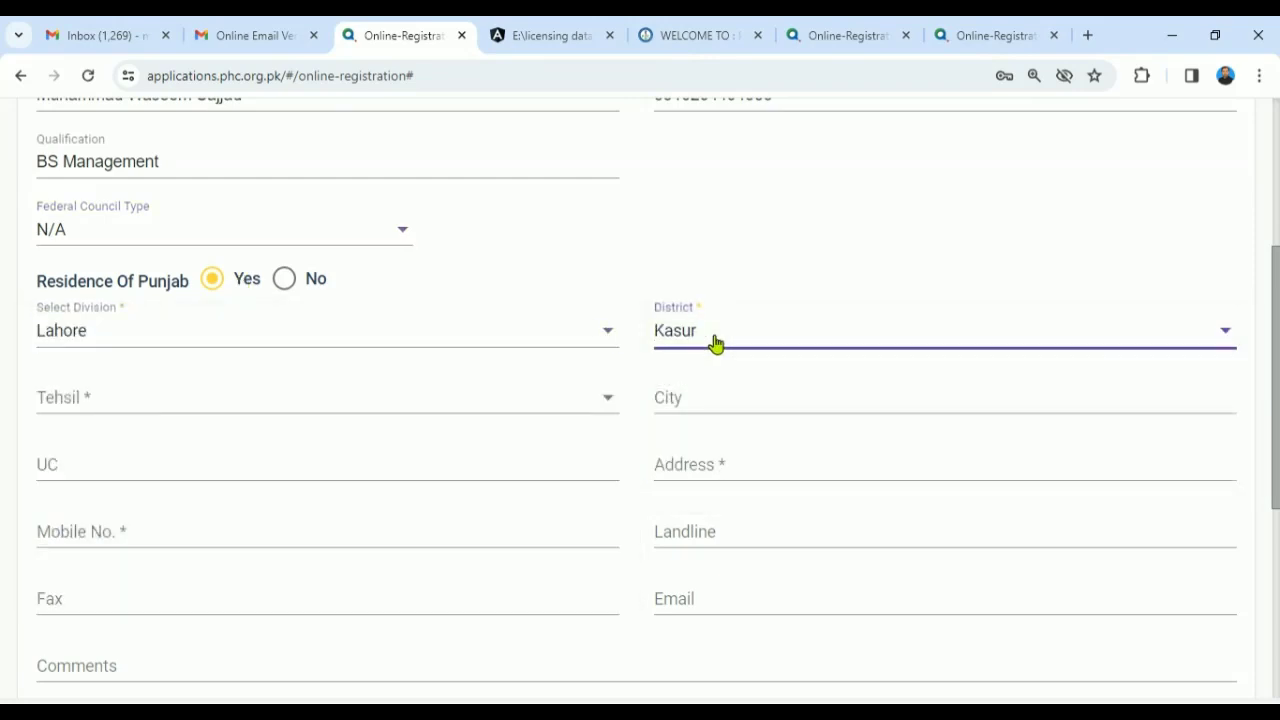
click(467, 392)
key(Return)
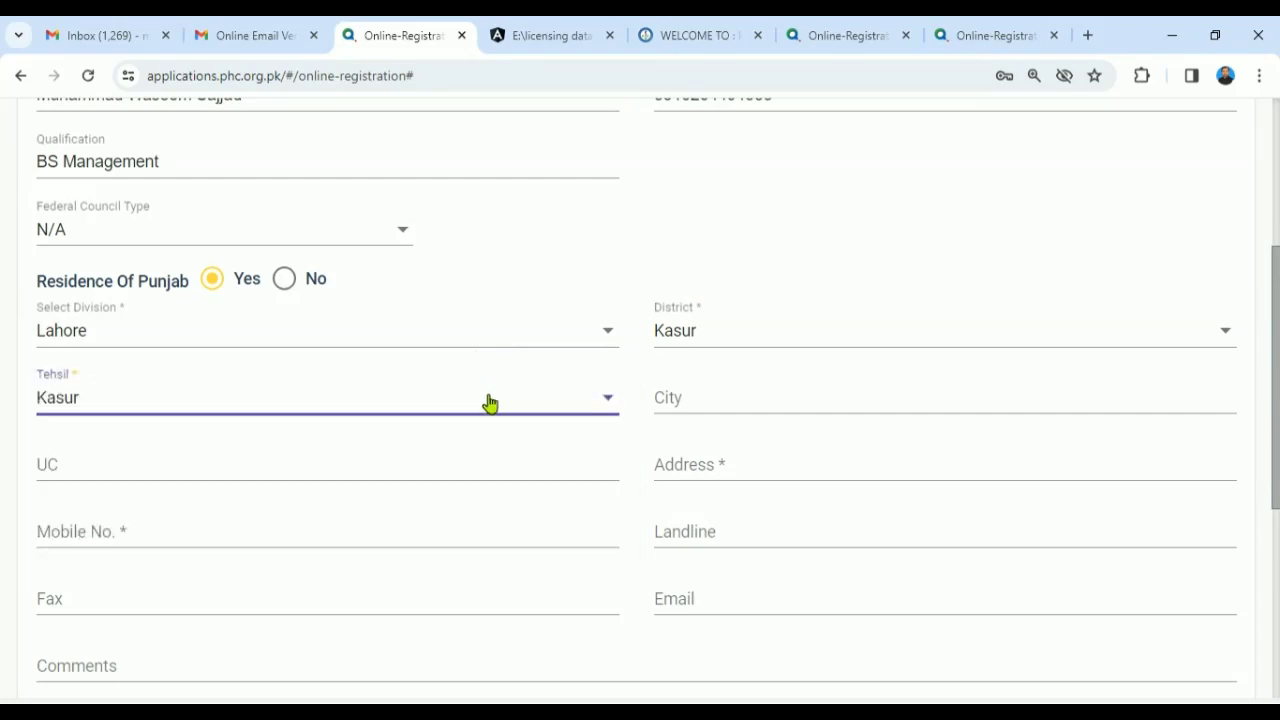
- Fill city, UC, address and mobile from the saved Kasur address suggestion
click(709, 405)
text(Kas)
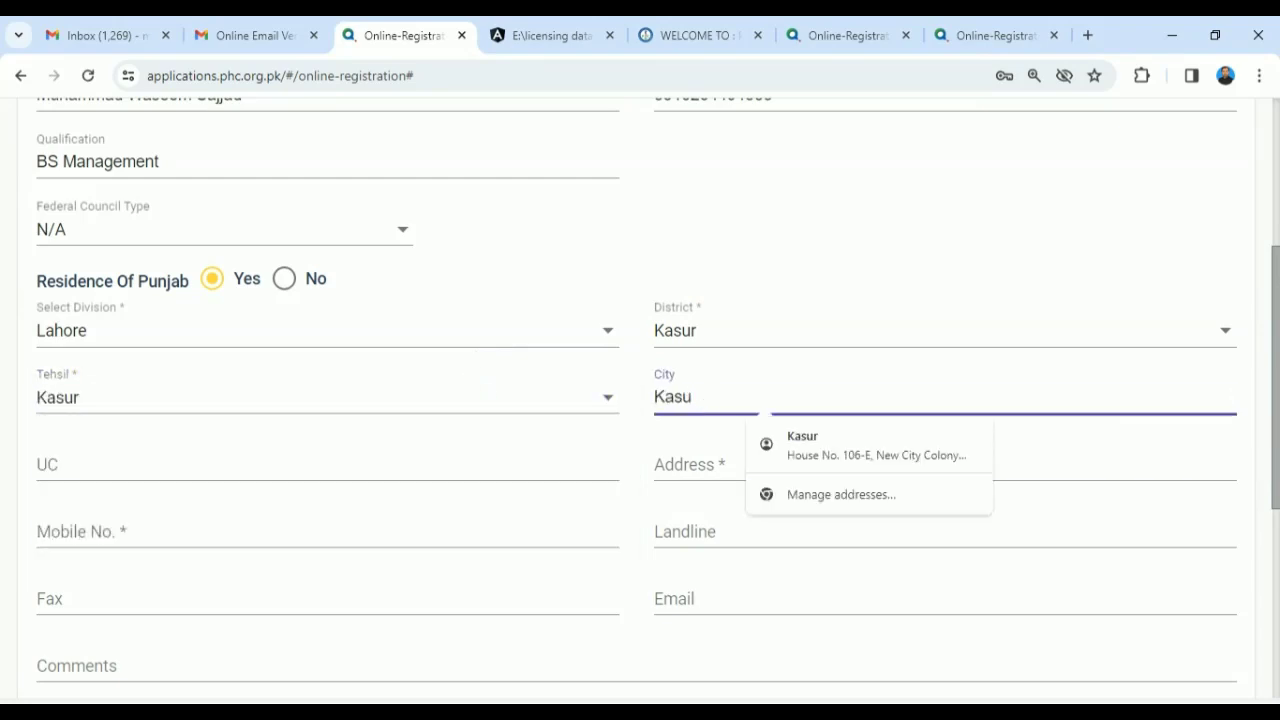
text(u)
click(802, 445)
scroll(1275, 432, down, 2)
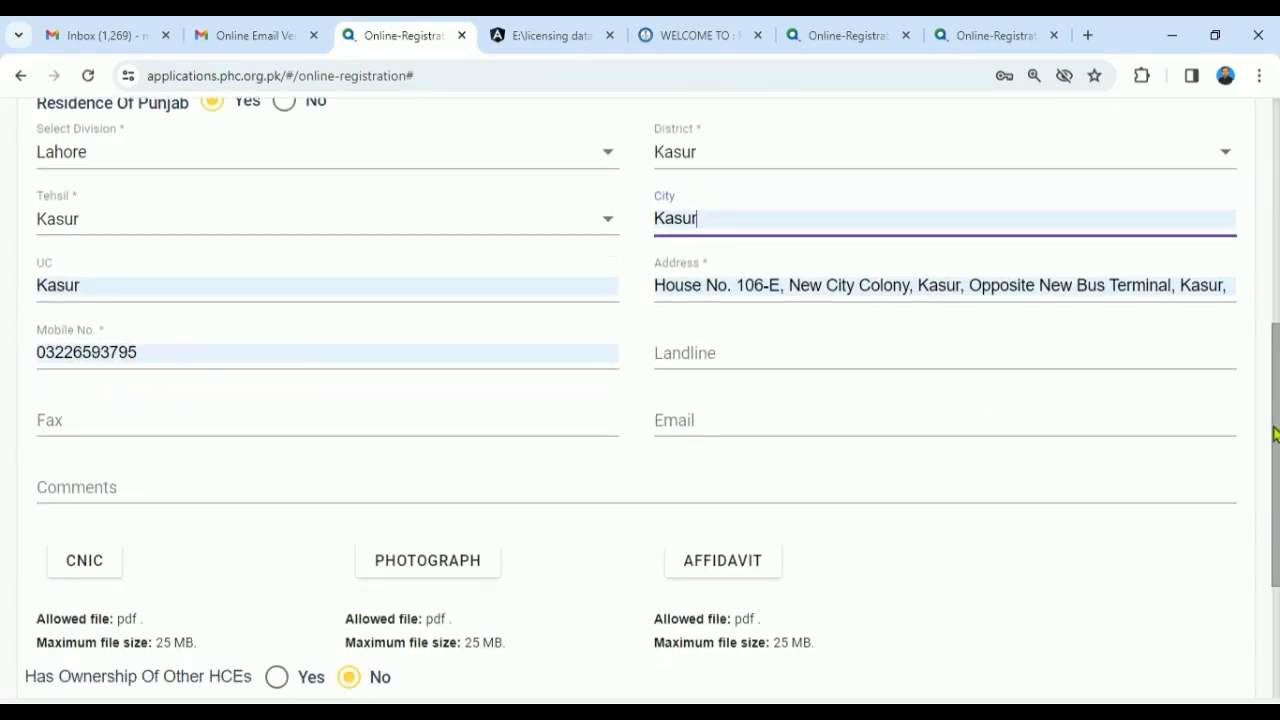
scroll(1275, 432, down, 1)
- Enter the owner's e-mail address and leave Comments empty
click(712, 364)
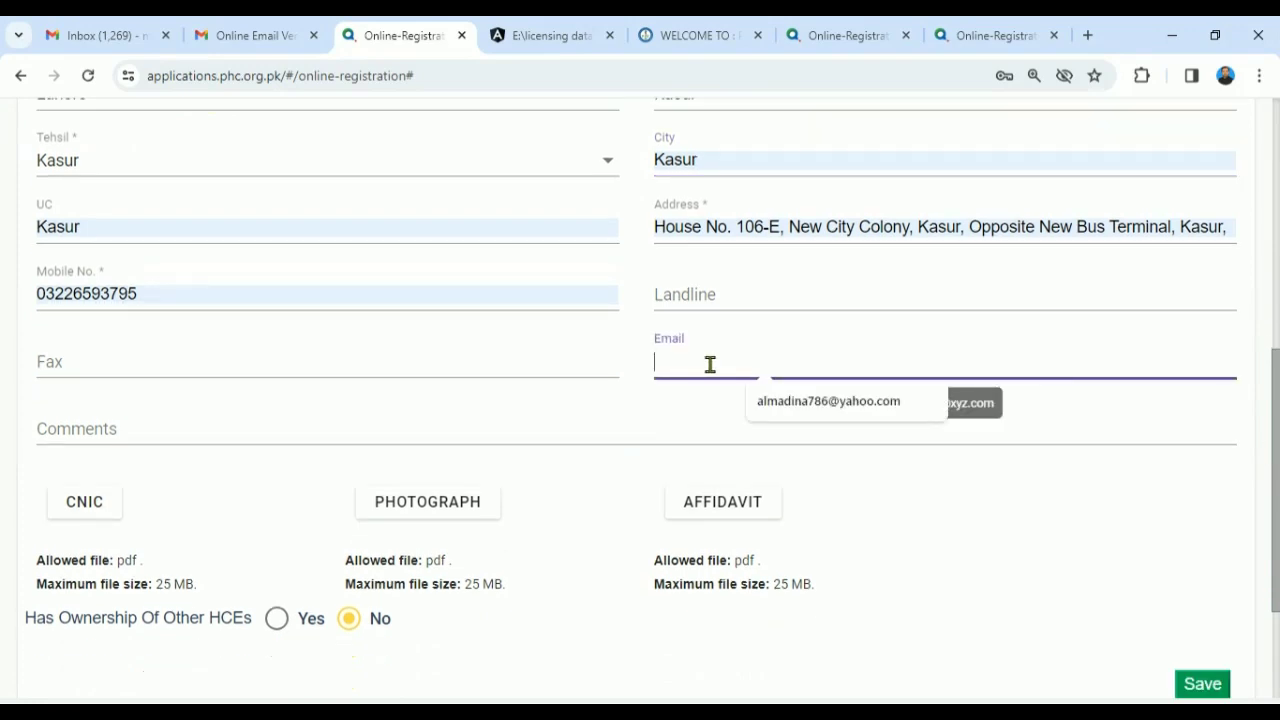
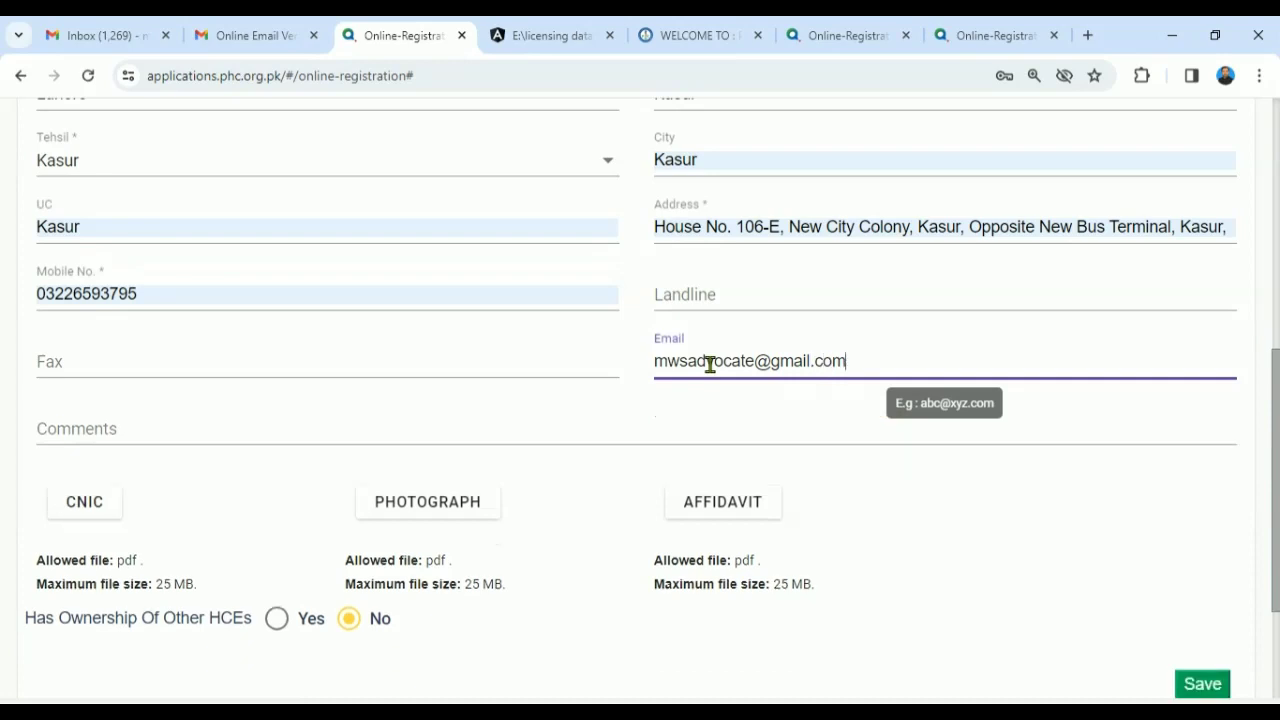
scroll(1260, 500, down, 3)
click(107, 259)
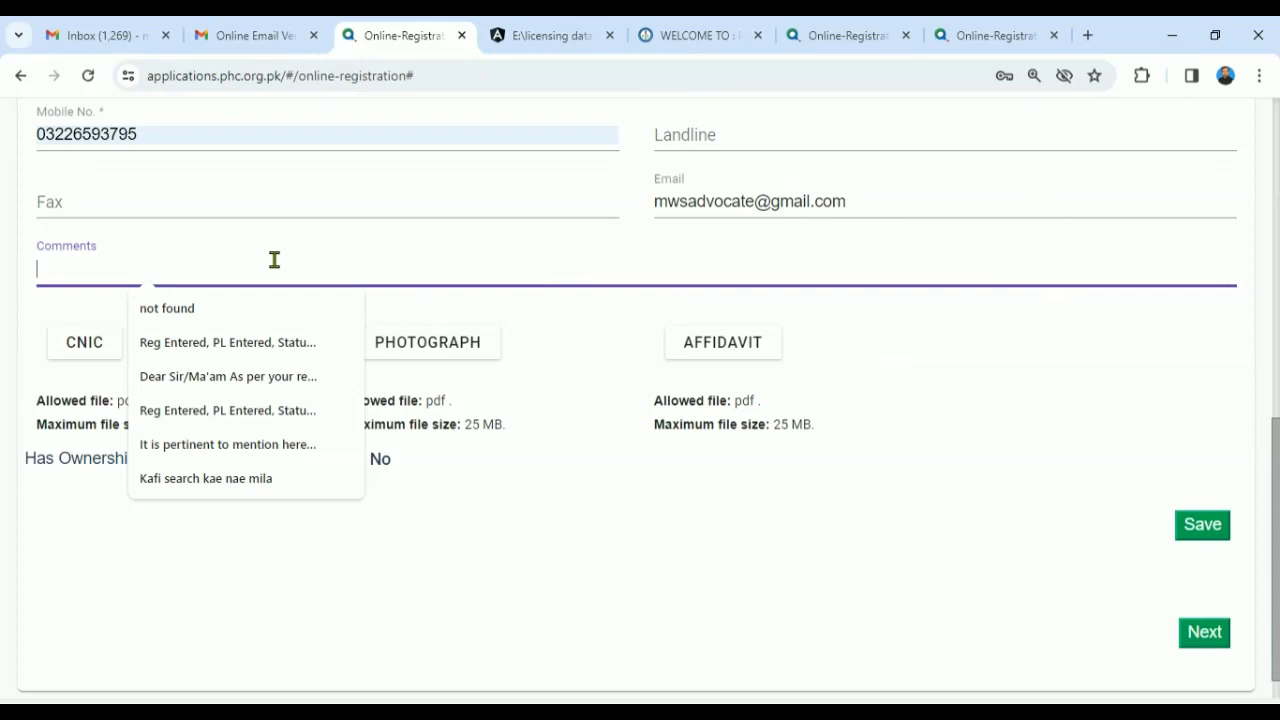
click(171, 600)
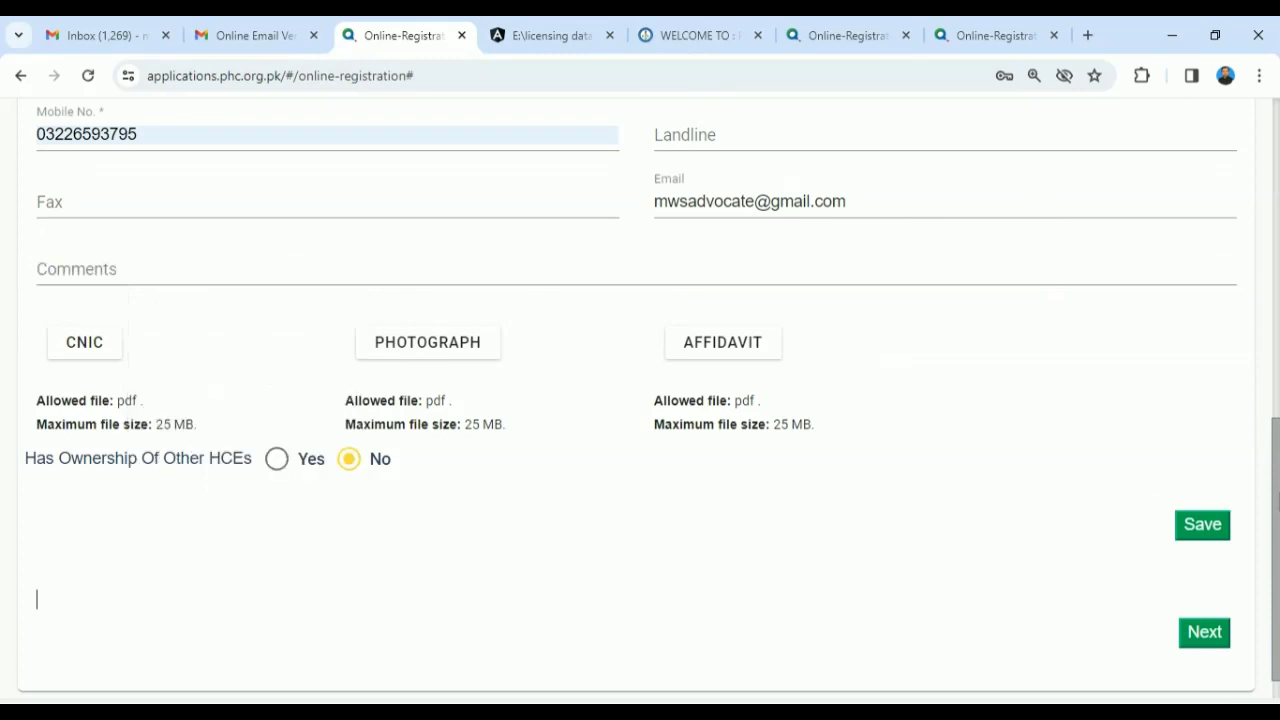
scroll(200, 349, down, 1)
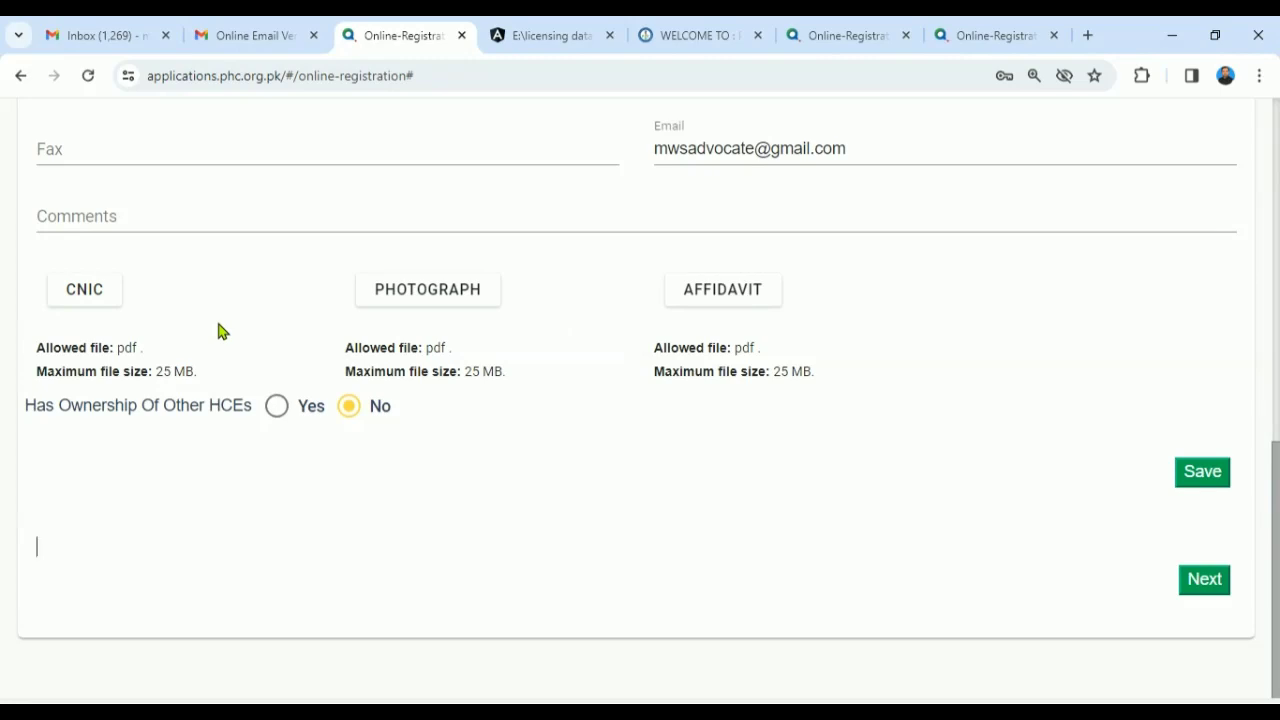
- Attach the owner's CNIC, picture and Urdu affidavit PDFs from F:\PHC\1. PHC Registration\0. Owner
click(97, 309)
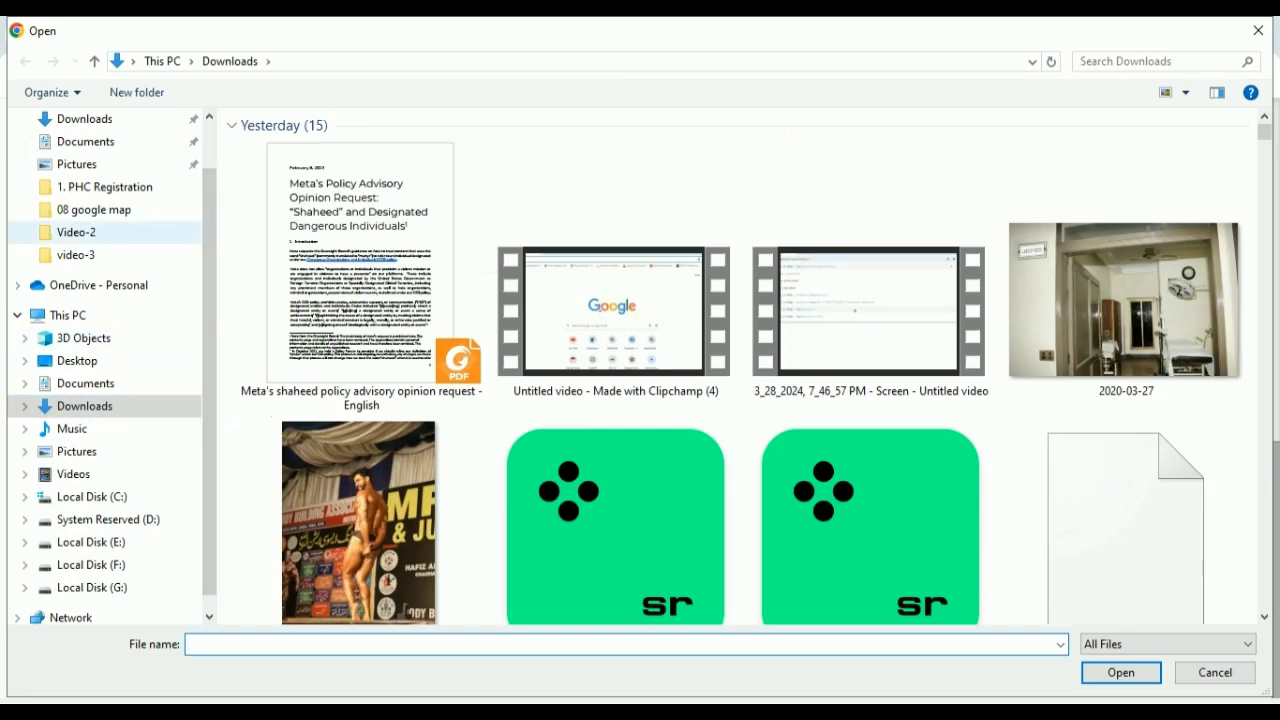
click(105, 187)
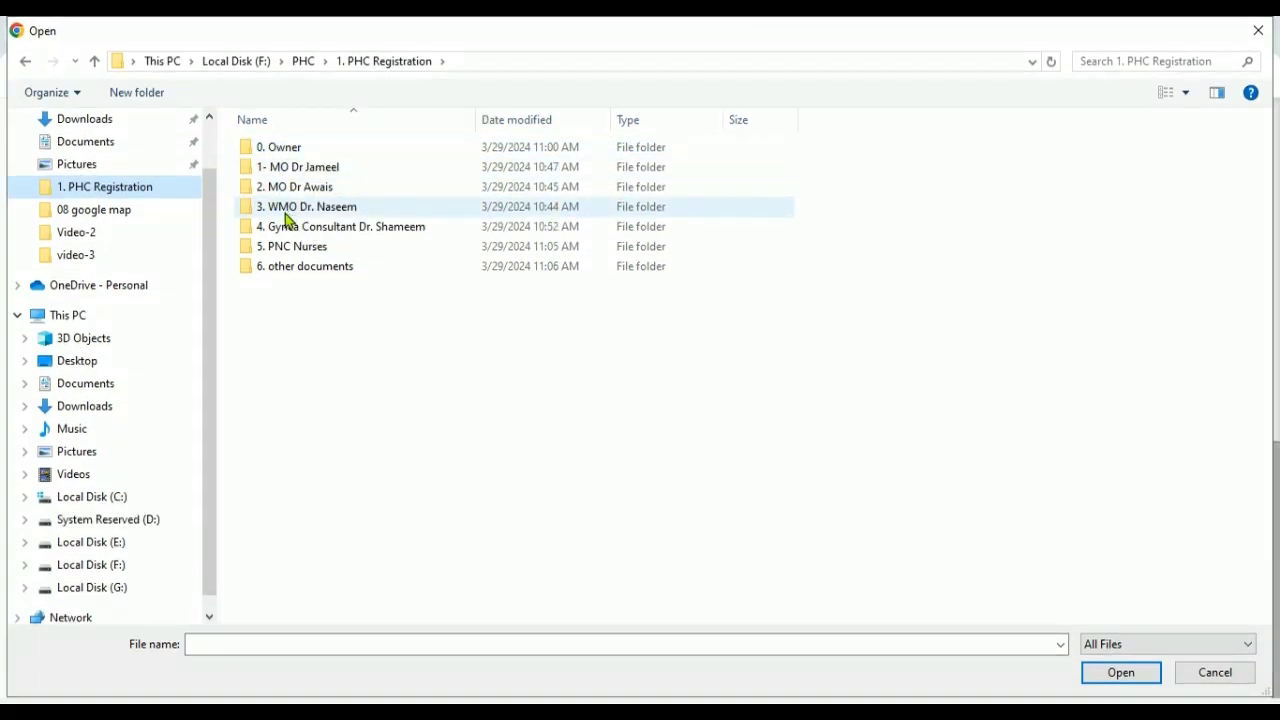
double_click(288, 151)
double_click(322, 151)
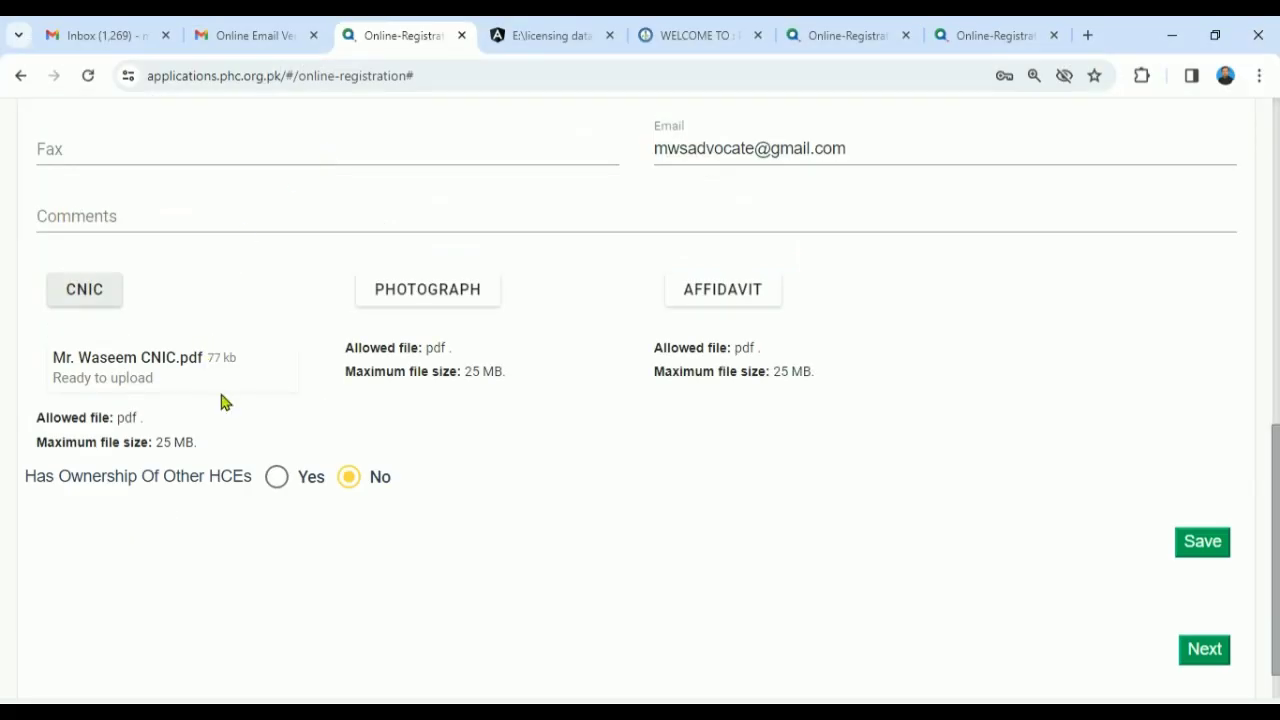
click(428, 308)
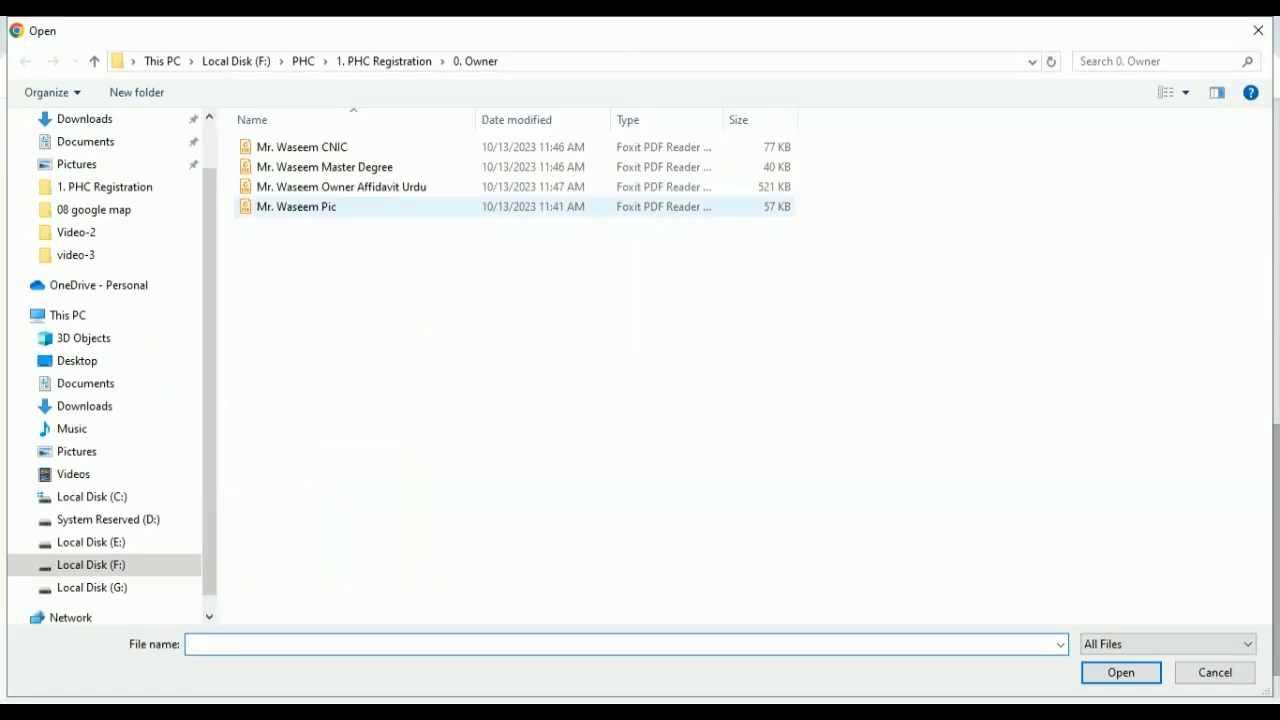
double_click(296, 206)
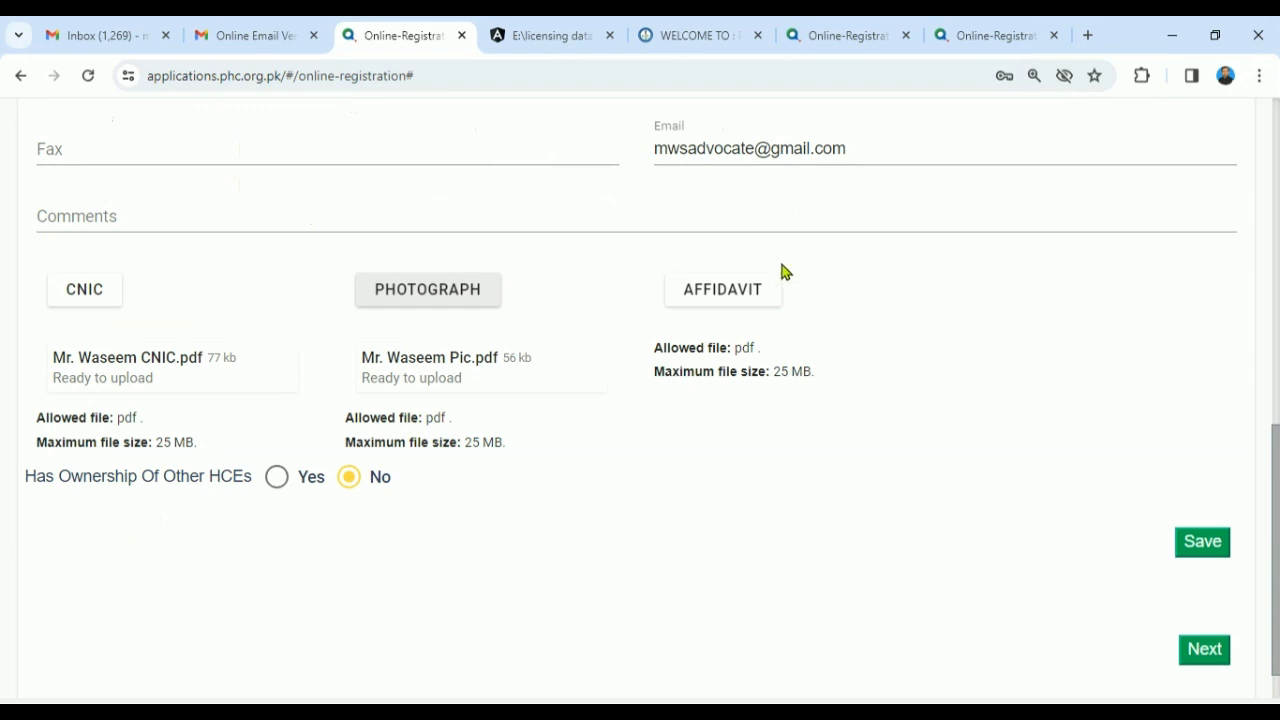
click(725, 290)
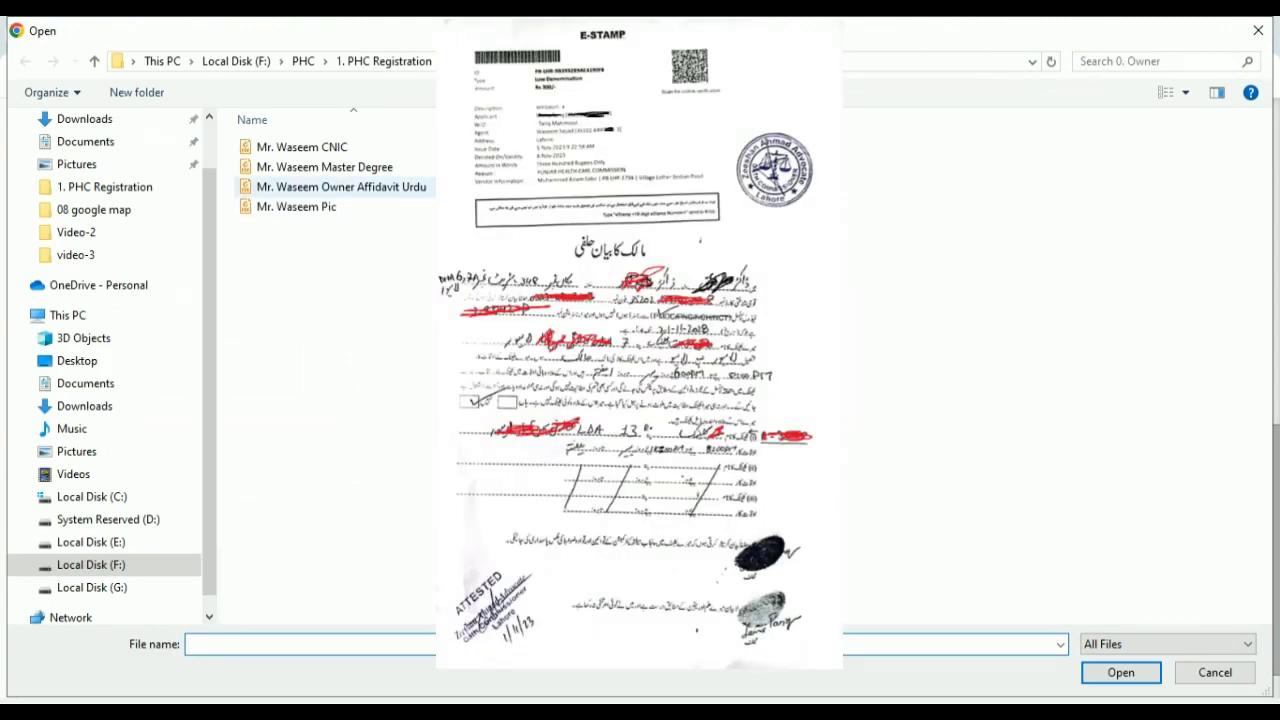
double_click(383, 196)
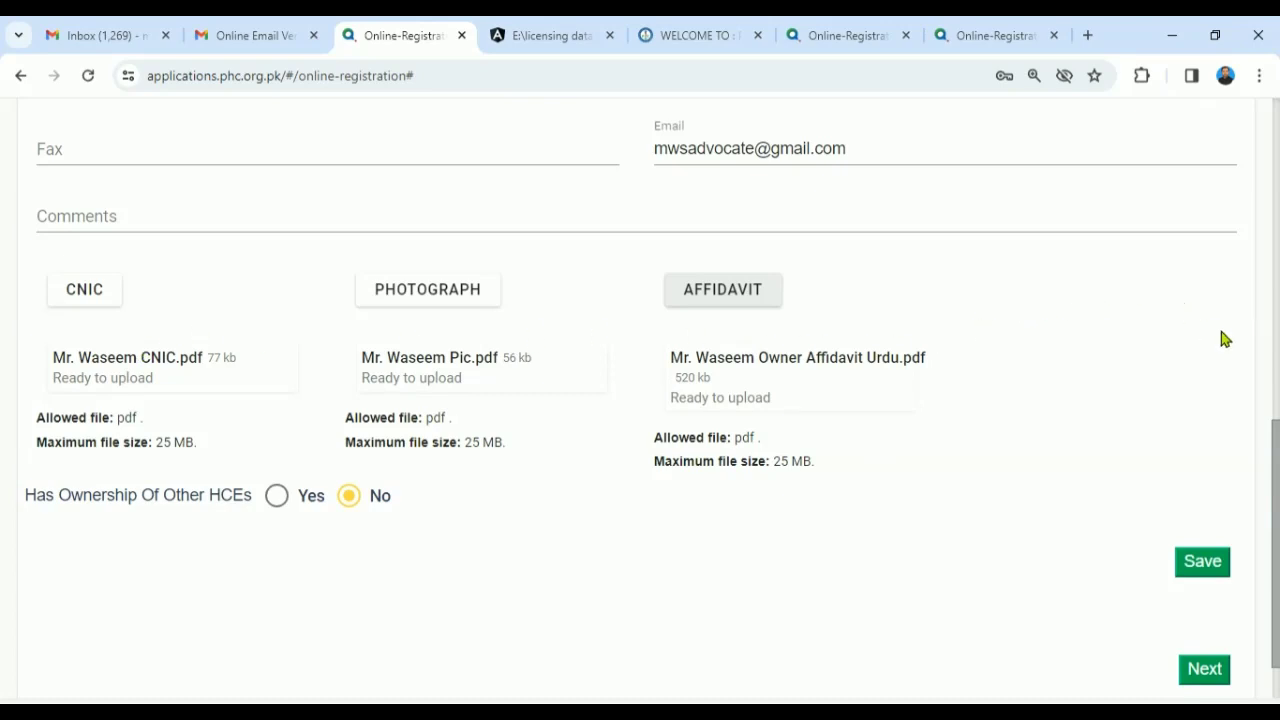
scroll(1276, 535, down, 1)
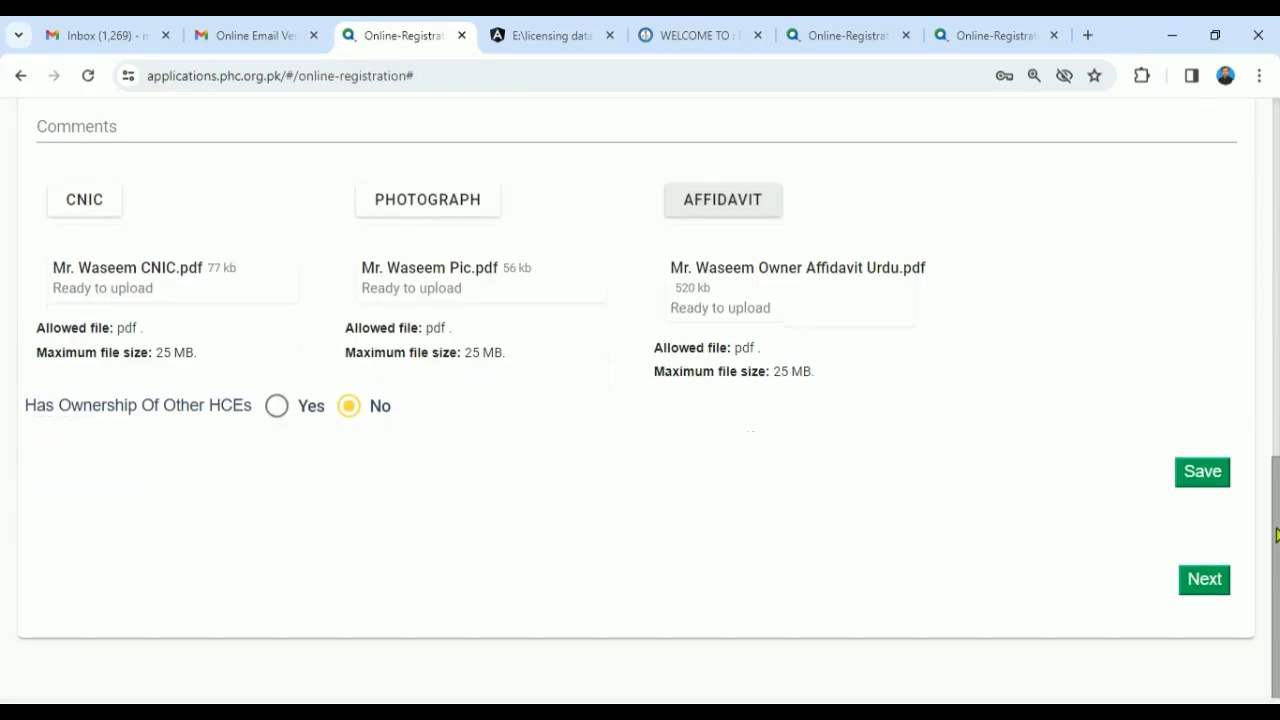
- Try other-HCE ownership as Yes with 1, revert it to No, and save the owner information
click(277, 406)
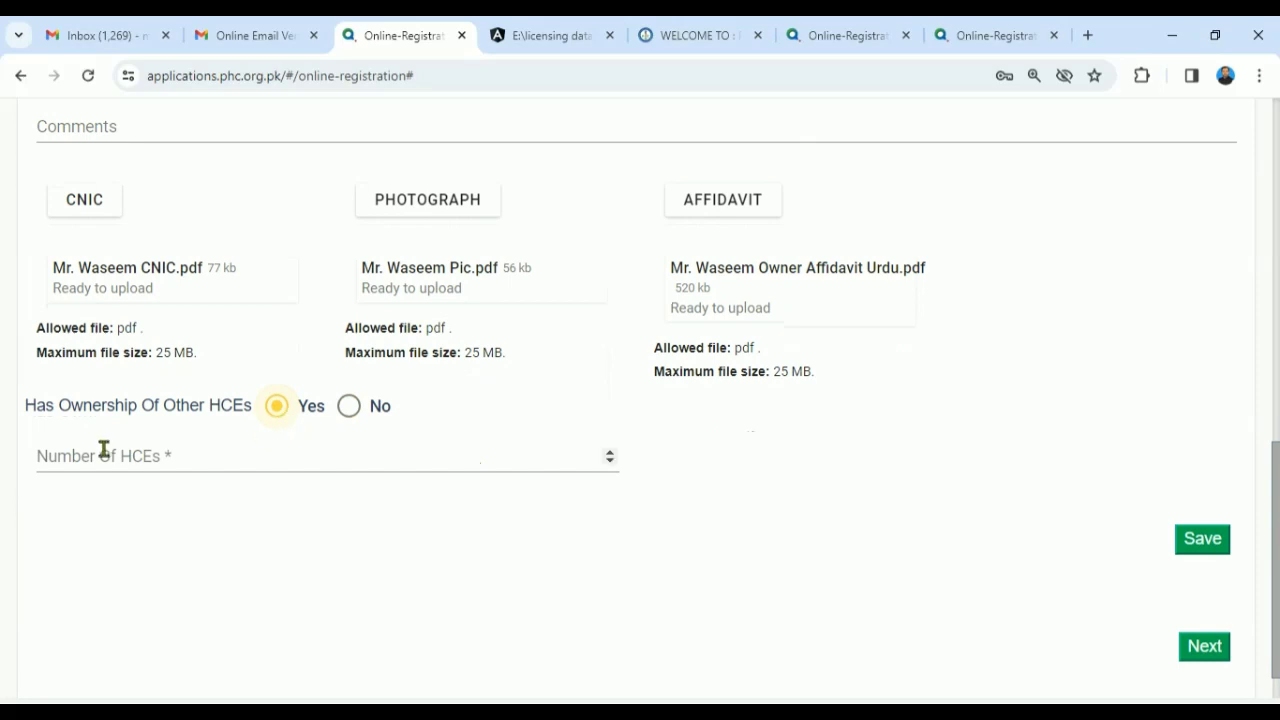
click(211, 460)
text(1)
key(Tab)
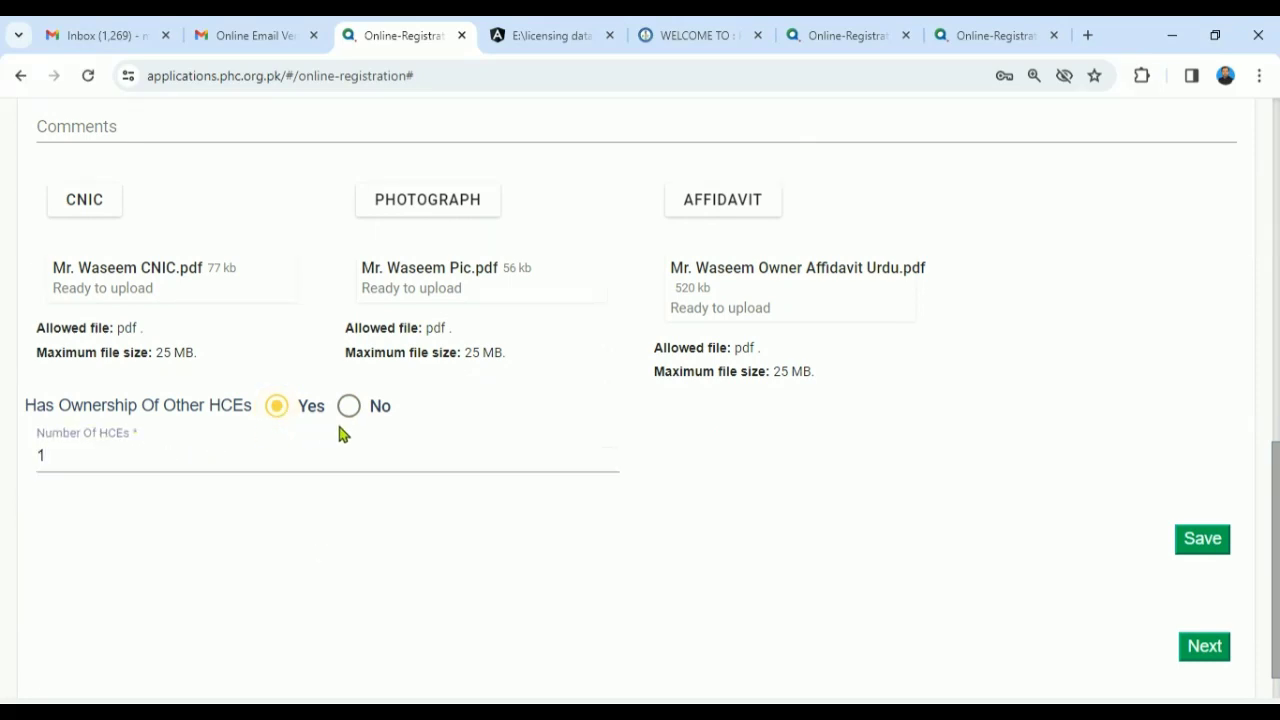
click(346, 408)
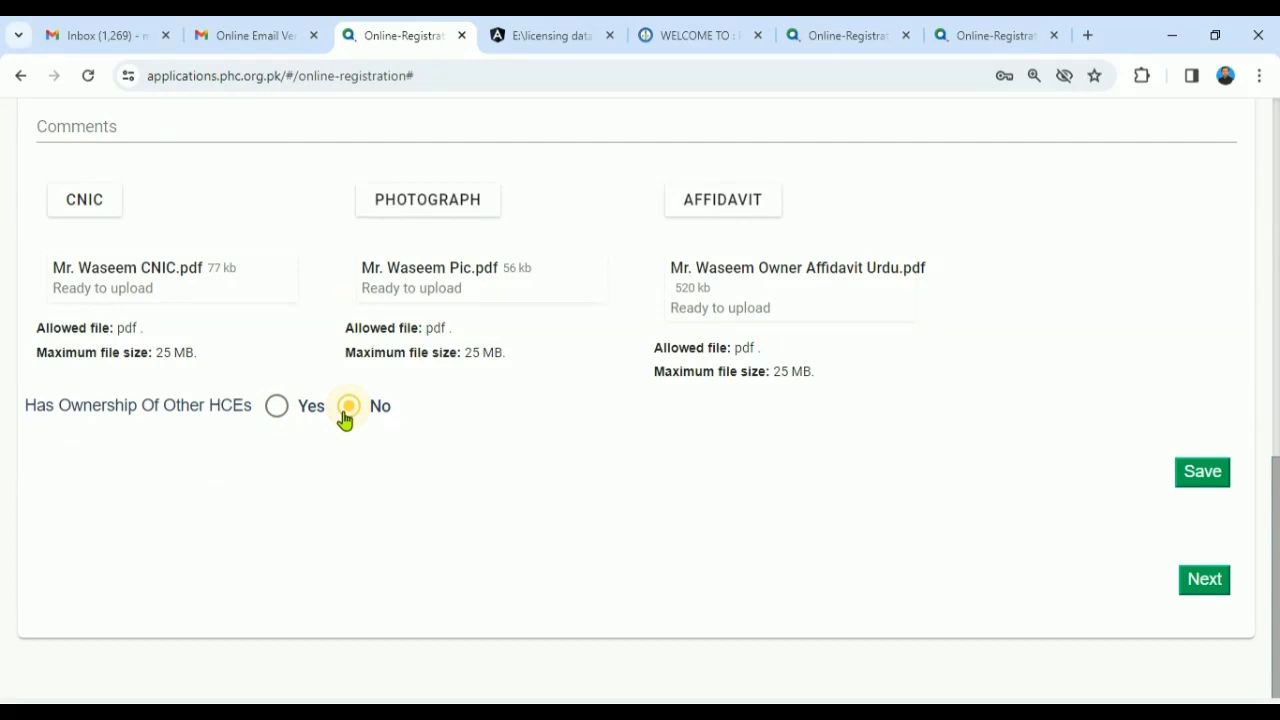
drag(1277, 545, 1265, 588)
click(1205, 481)
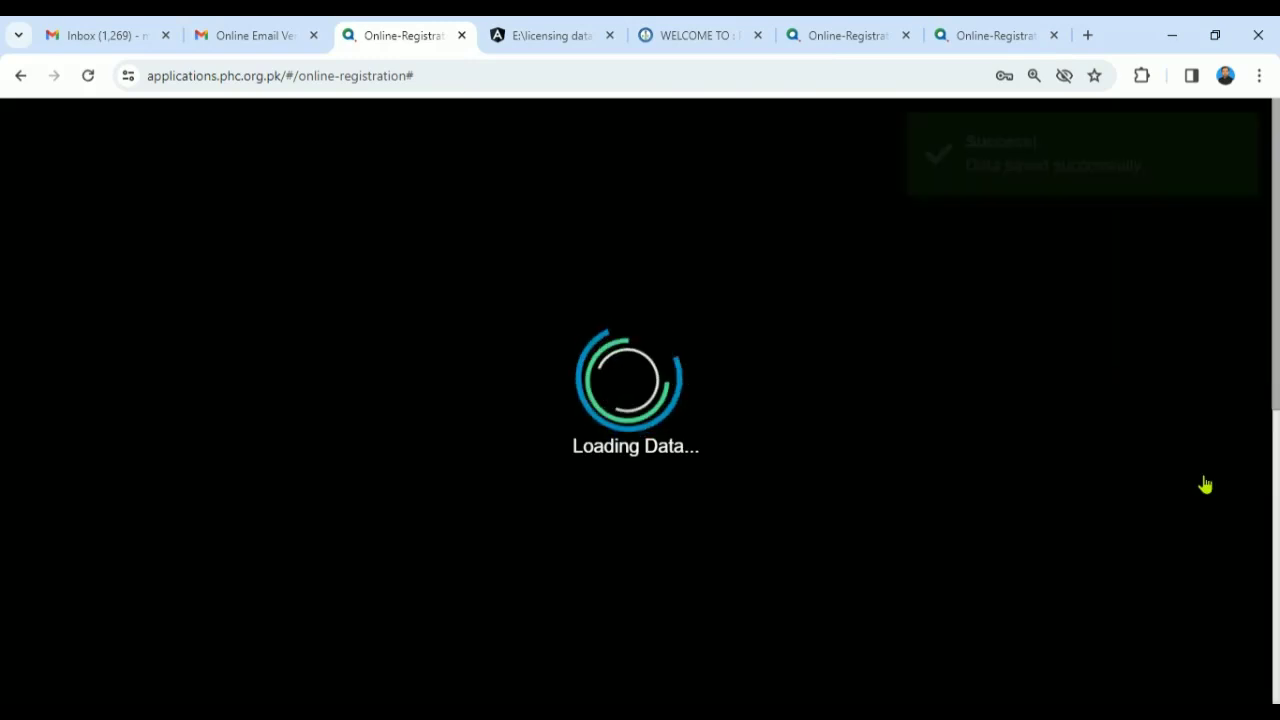
- Make the owner the manager so the Manager/Incharge fields are prefilled
scroll(640, 400, down, 4)
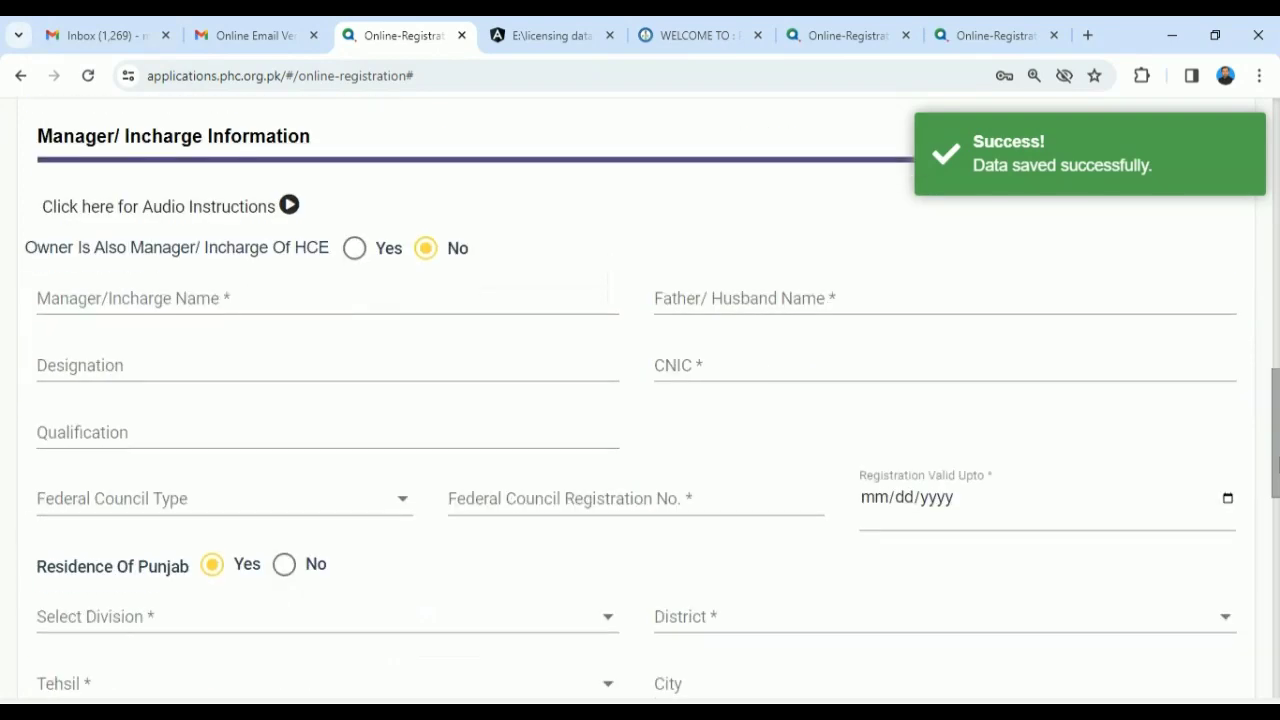
mouse_move(1278, 457)
mouse_down()
mouse_move(1271, 487)
mouse_move(1259, 435)
mouse_move(1263, 451)
mouse_up()
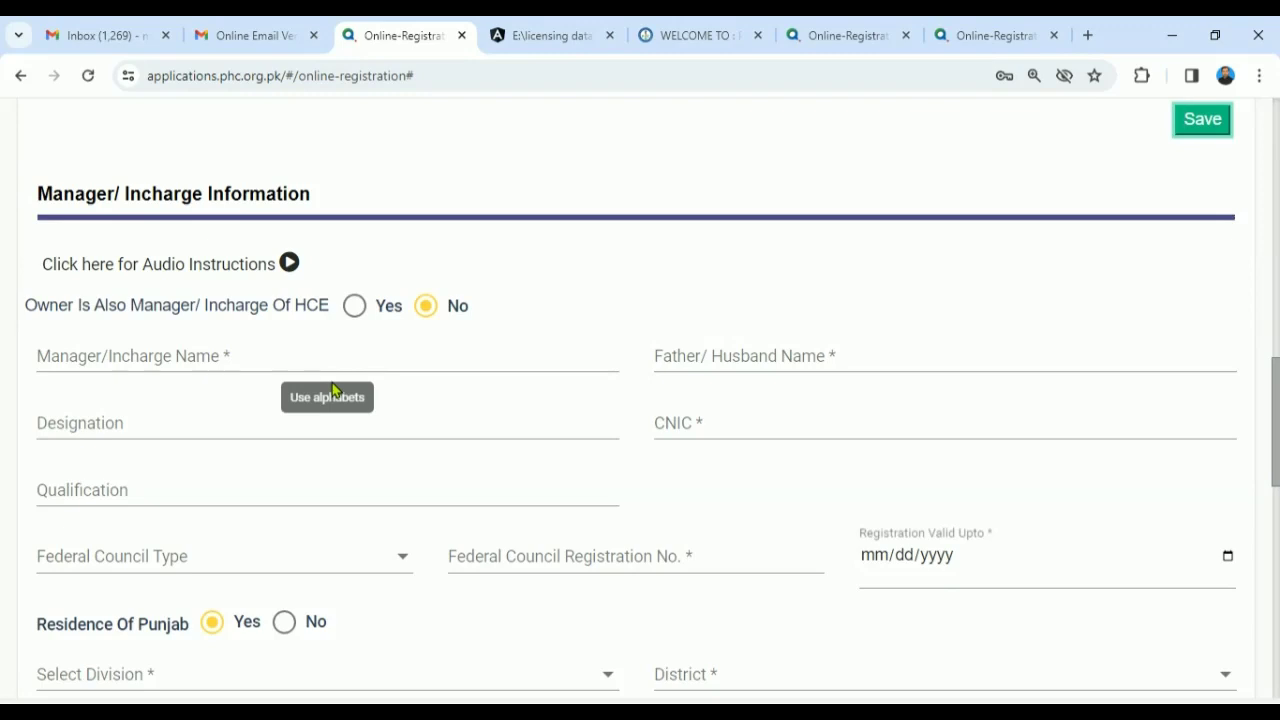
click(354, 310)
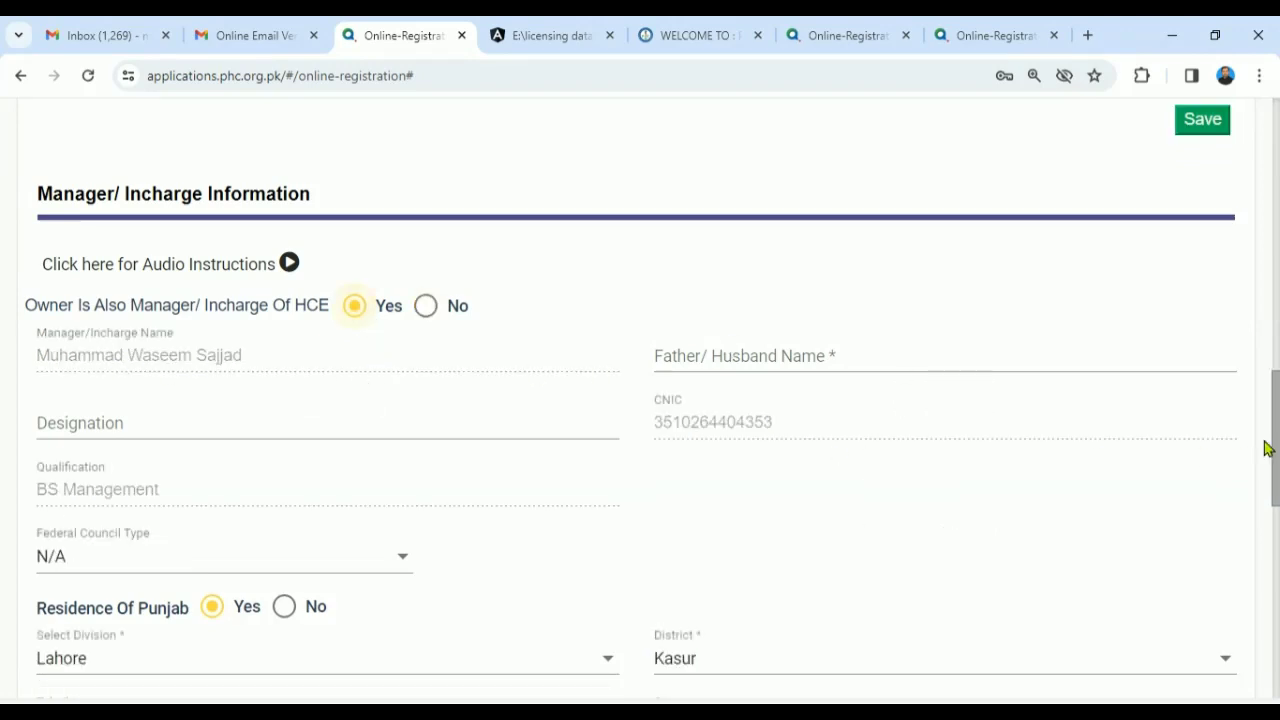
drag(1276, 454, 1228, 327)
scroll(1228, 327, up, 6)
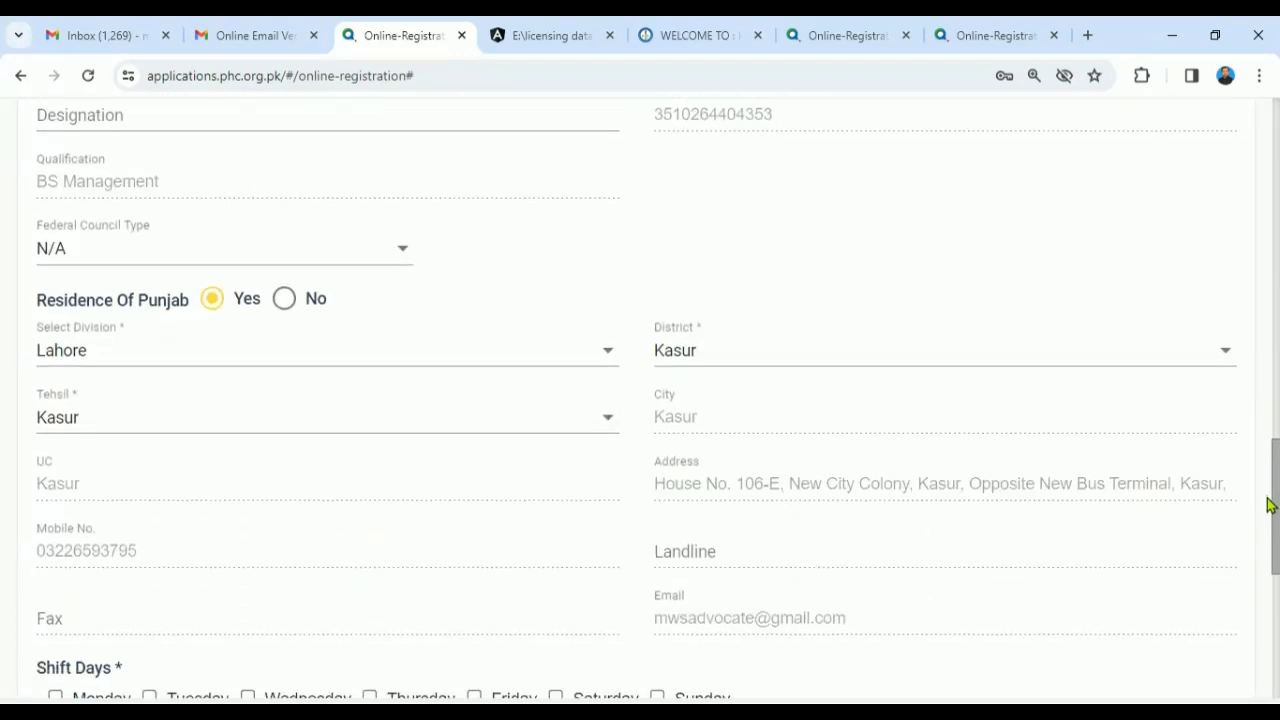
scroll(1262, 440, up, 2)
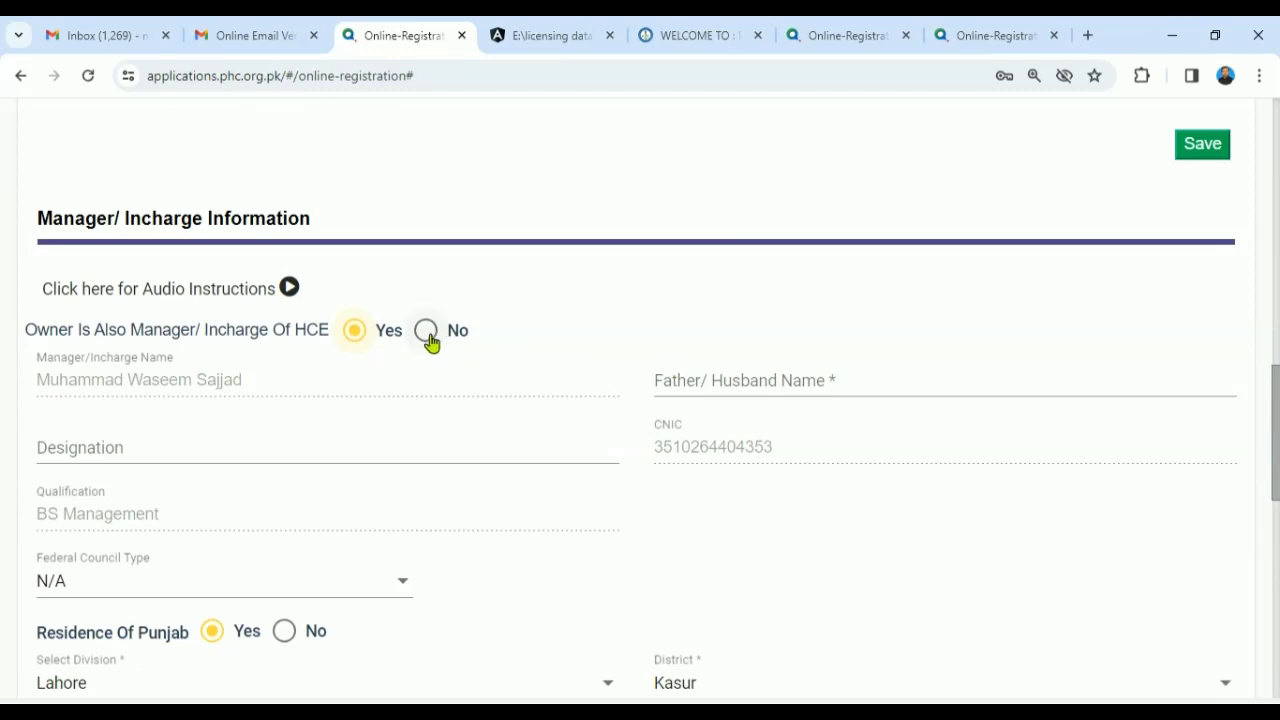
click(428, 338)
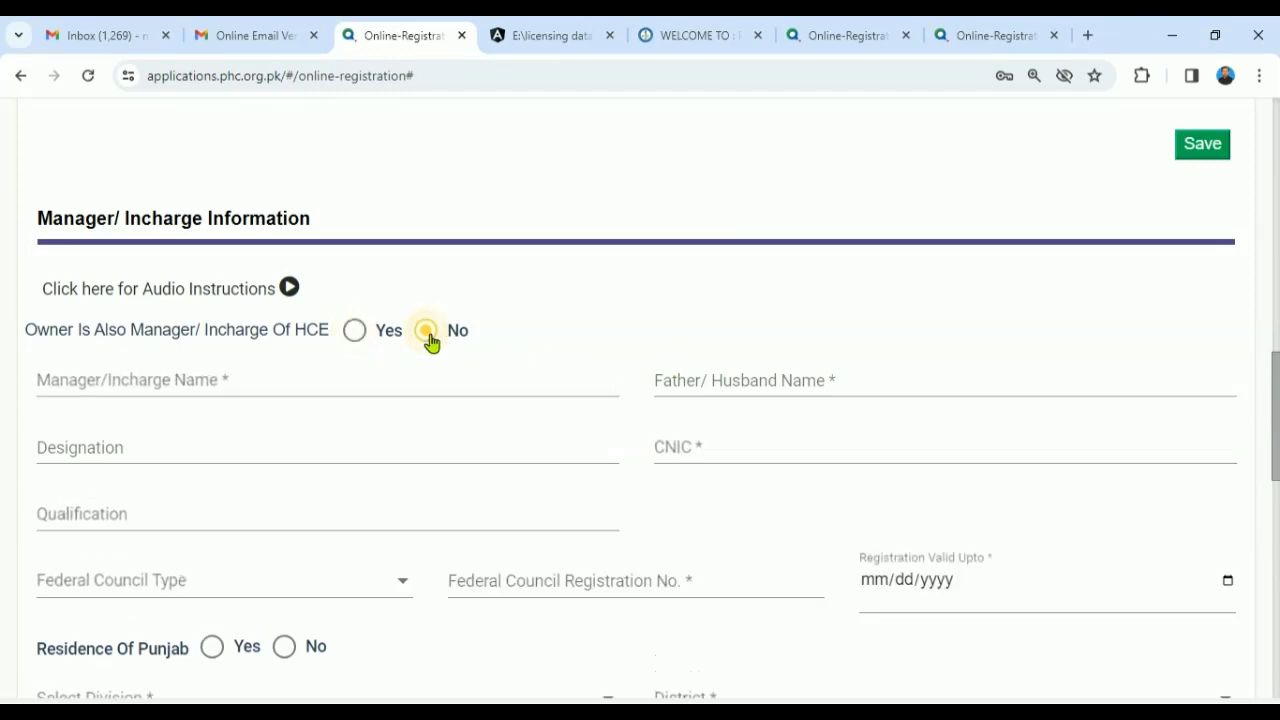
click(278, 379)
mouse_move(1275, 412)
mouse_down()
mouse_move(1275, 449)
mouse_move(1275, 418)
mouse_up()
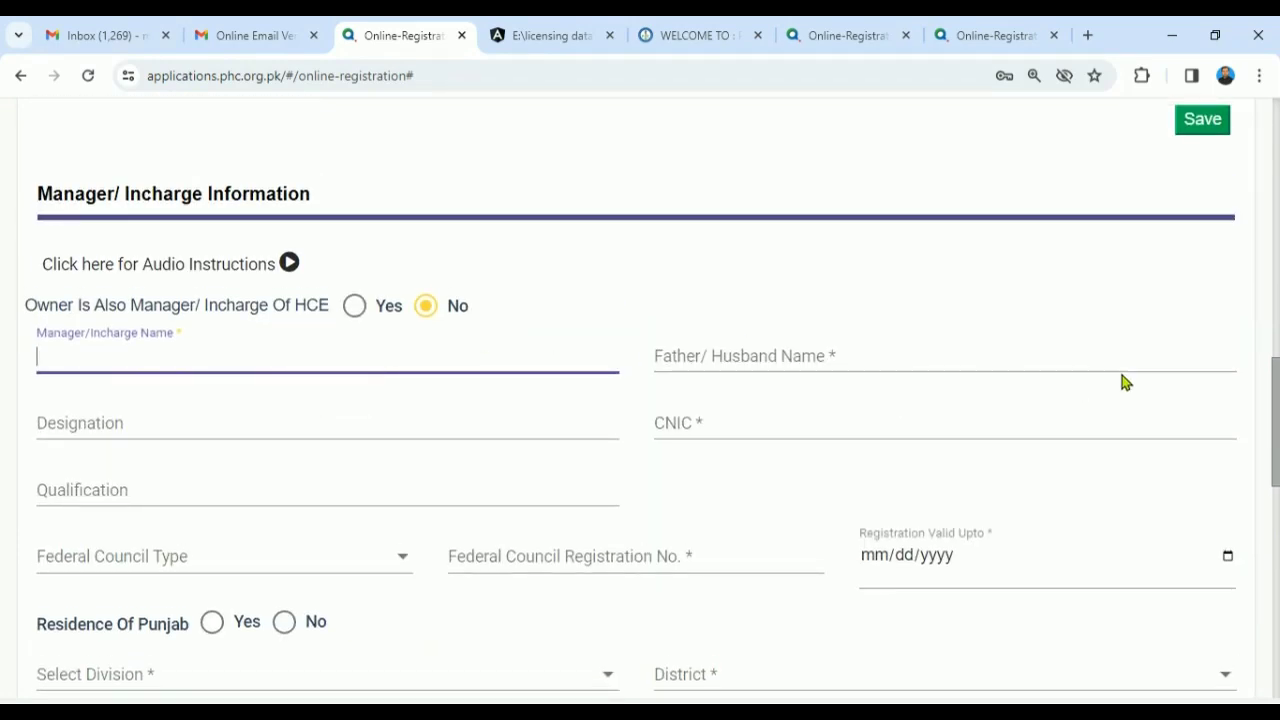
drag(1275, 420, 1249, 411)
click(355, 311)
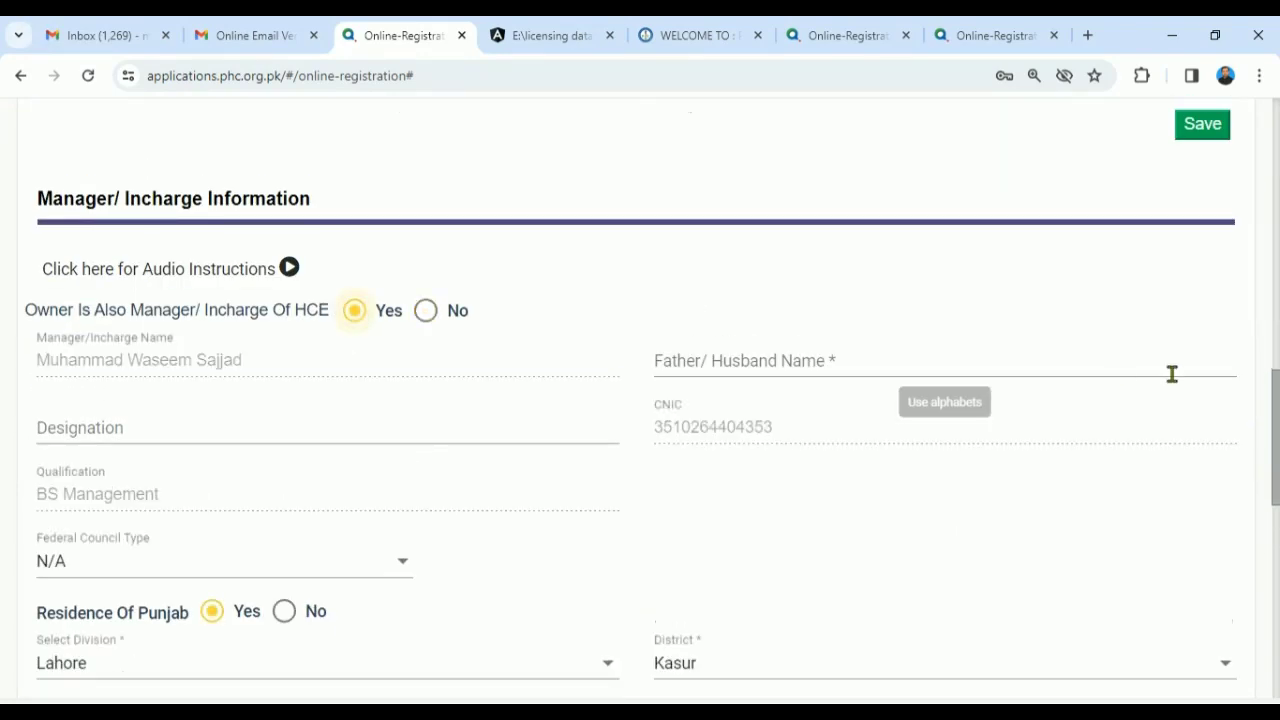
drag(1273, 508, 1243, 423)
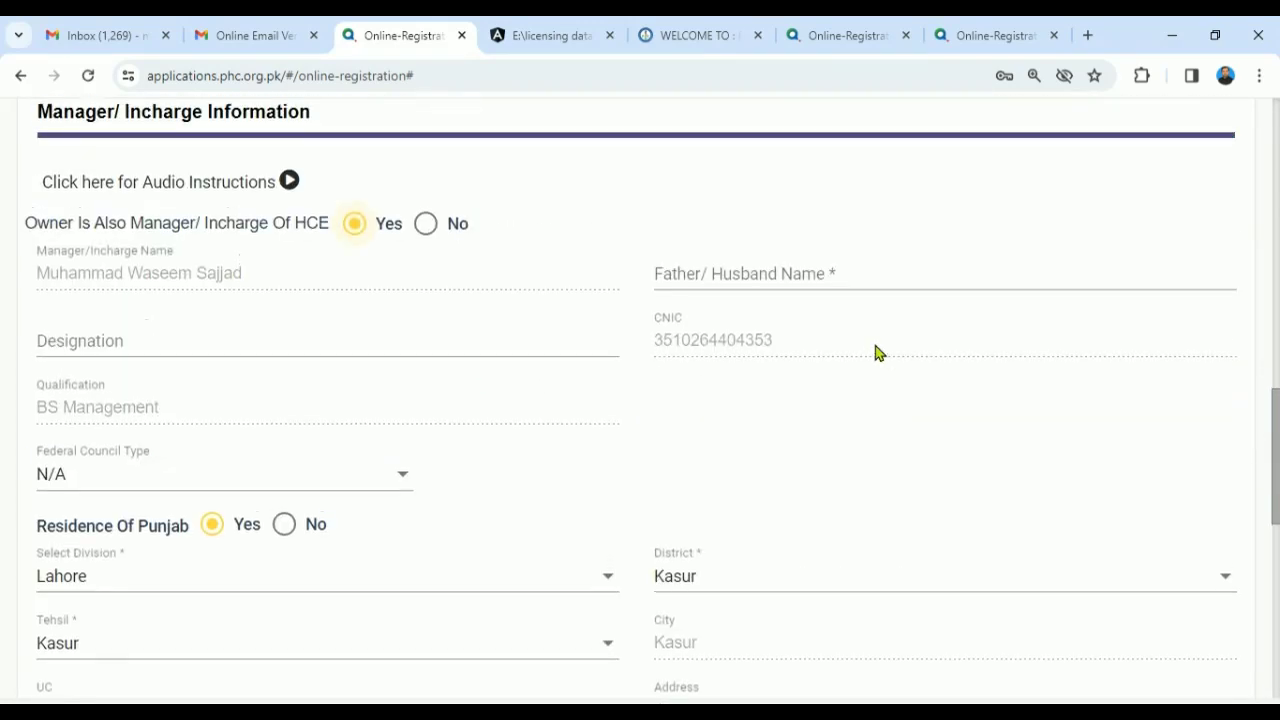
- Enter the manager's father/husband name and keep Federal Council Type at N/A
click(763, 267)
text(Ha)
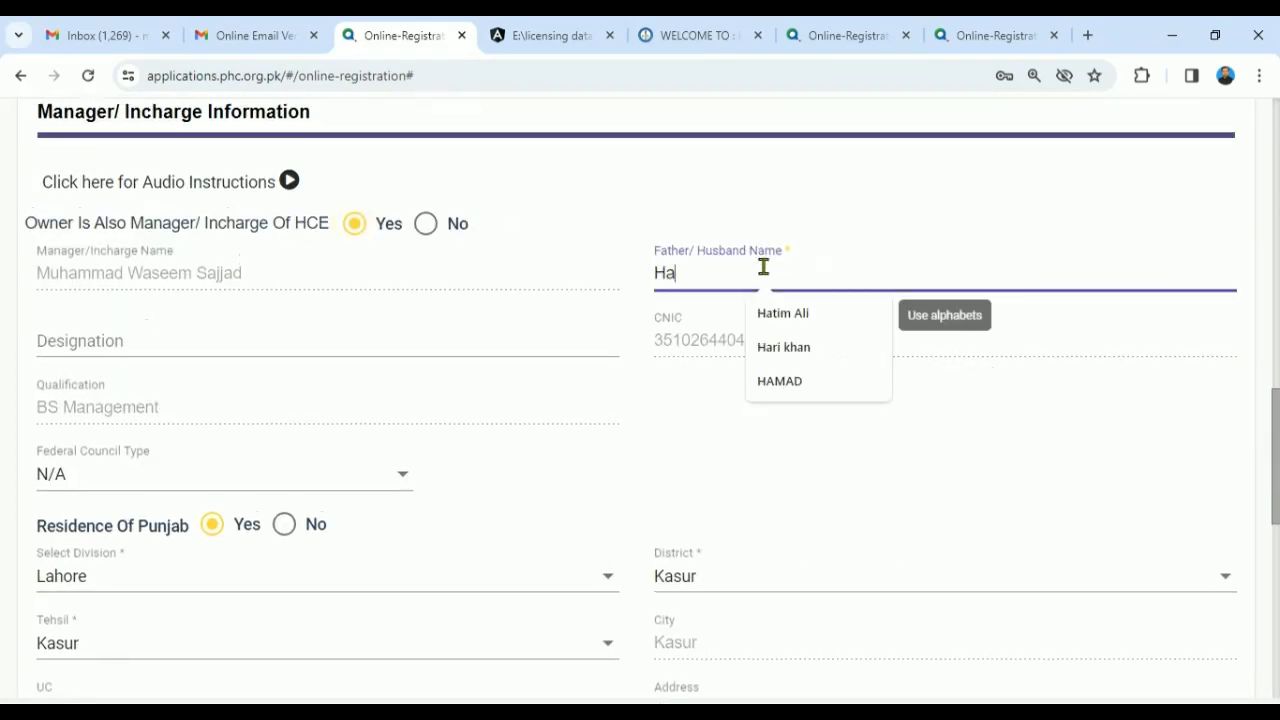
text(ji Muhamamd)
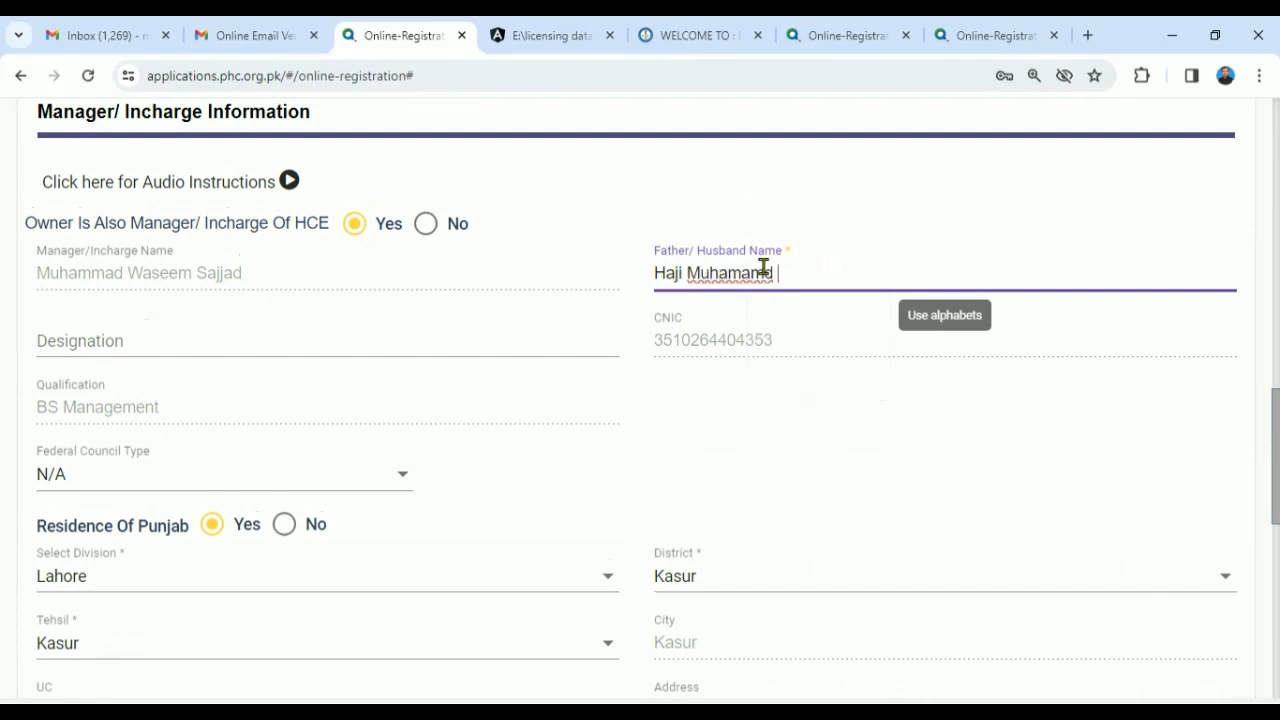
scroll(506, 237, down, 2)
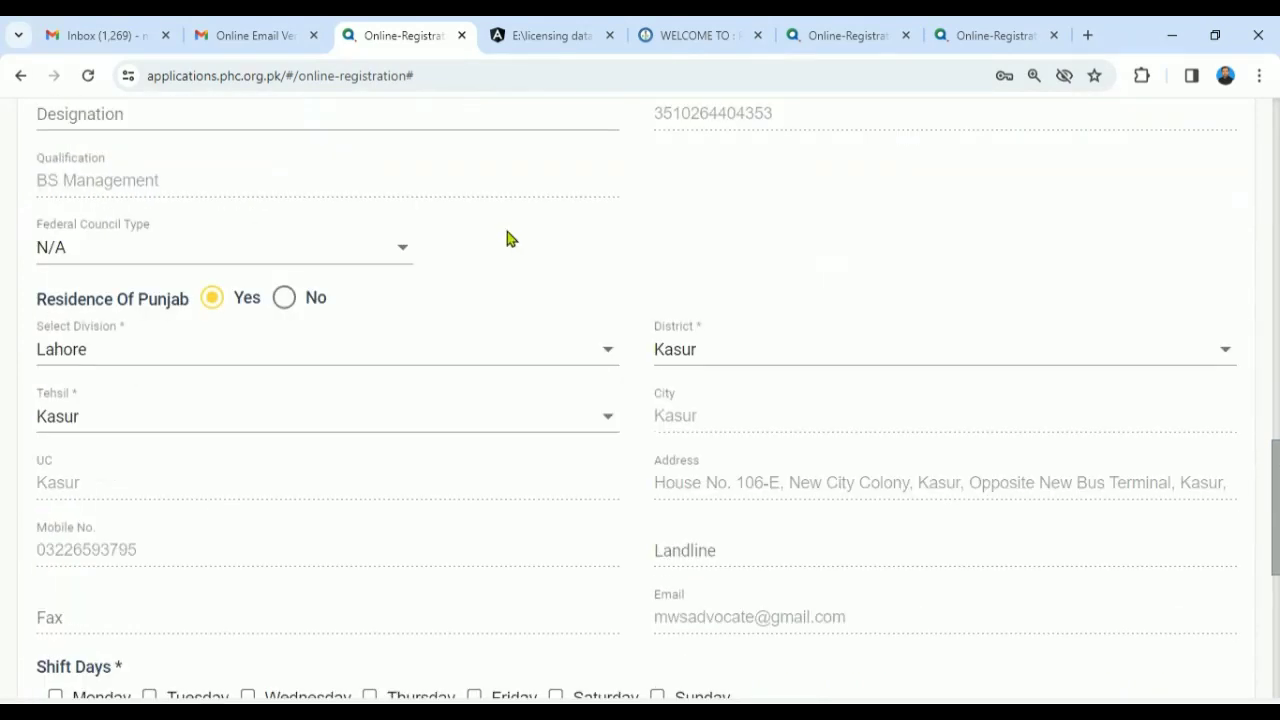
click(405, 250)
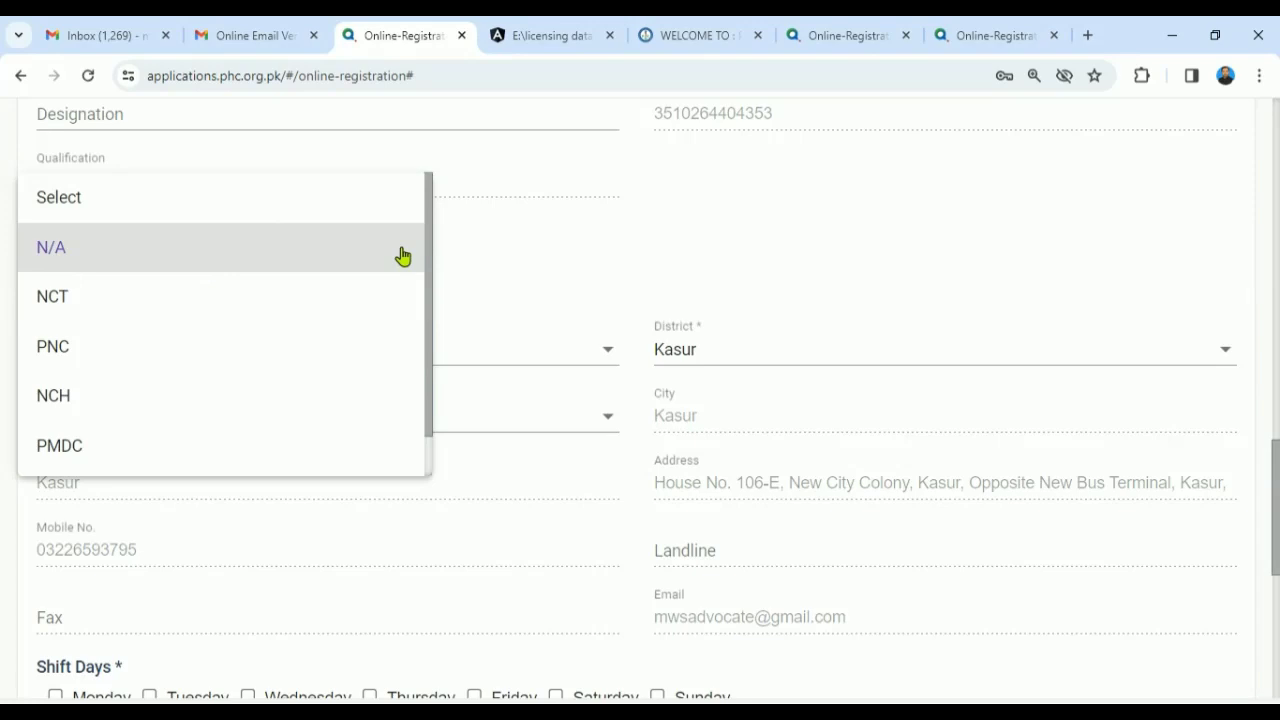
click(403, 254)
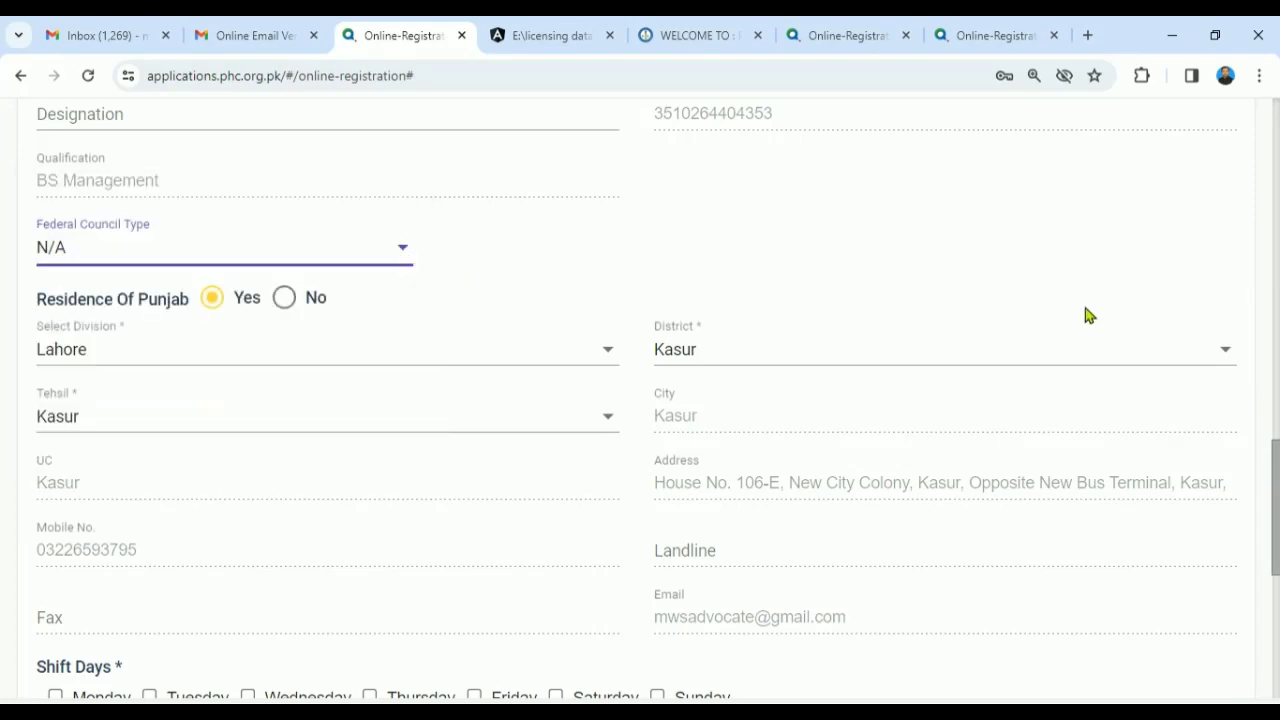
scroll(1223, 606, down, 5)
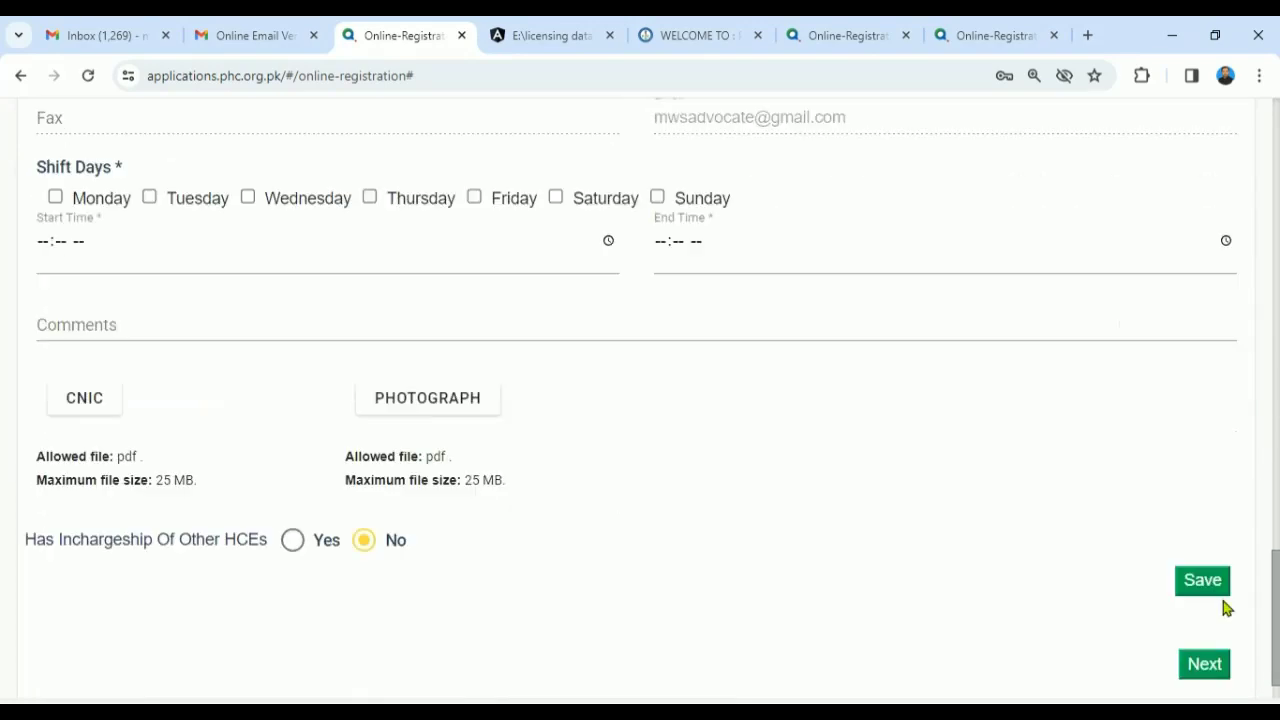
- Set Monday–Wednesday shift days from 08:00 AM to 02:00 PM, leaving the comment empty
click(55, 197)
click(150, 198)
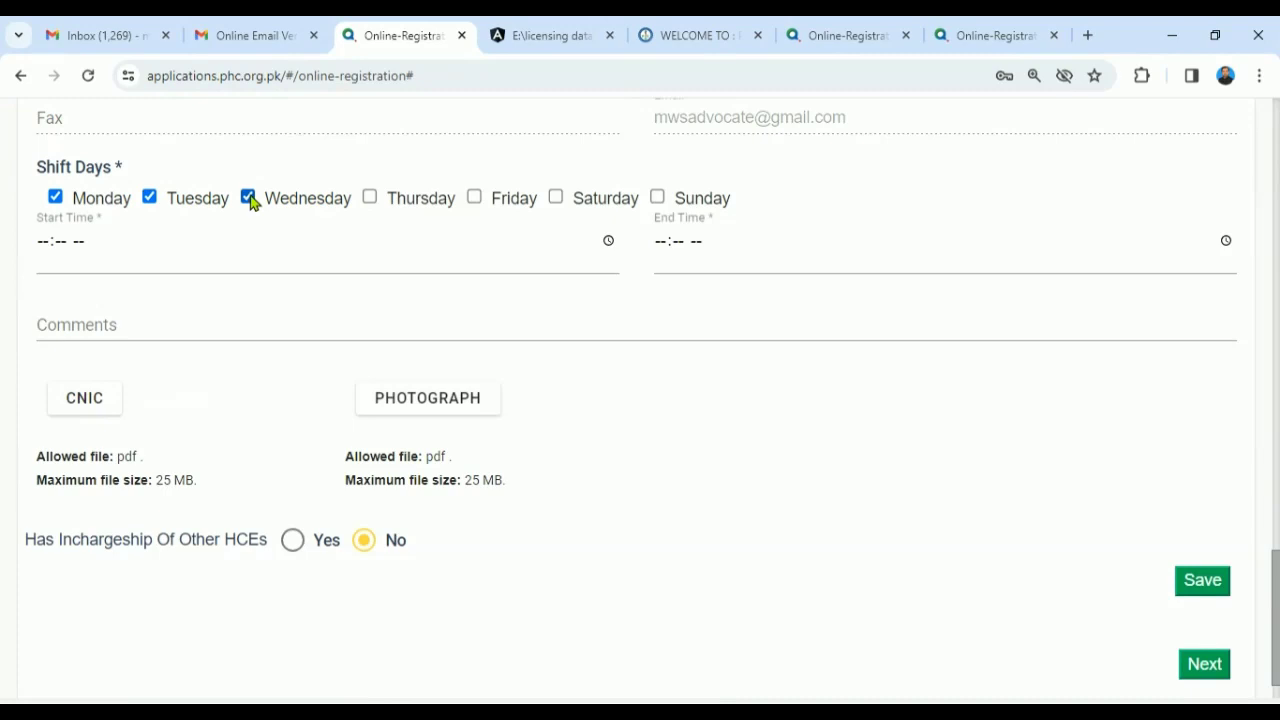
click(44, 242)
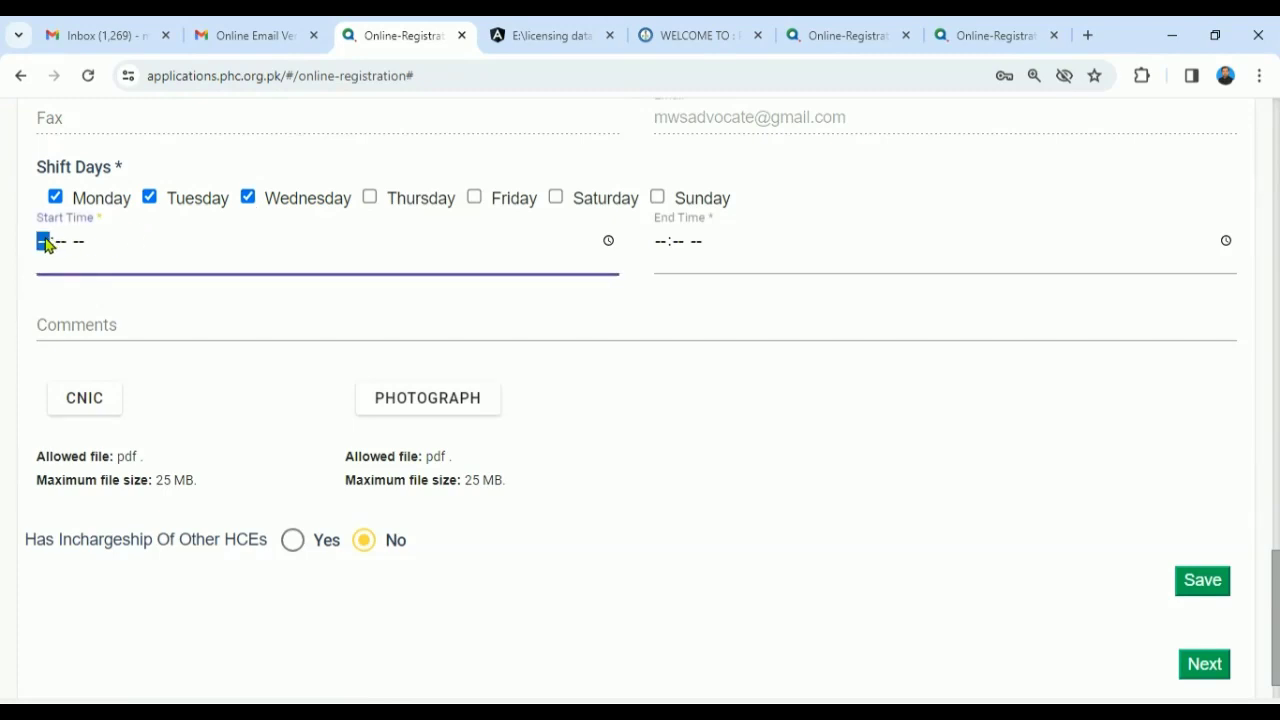
text(0800a)
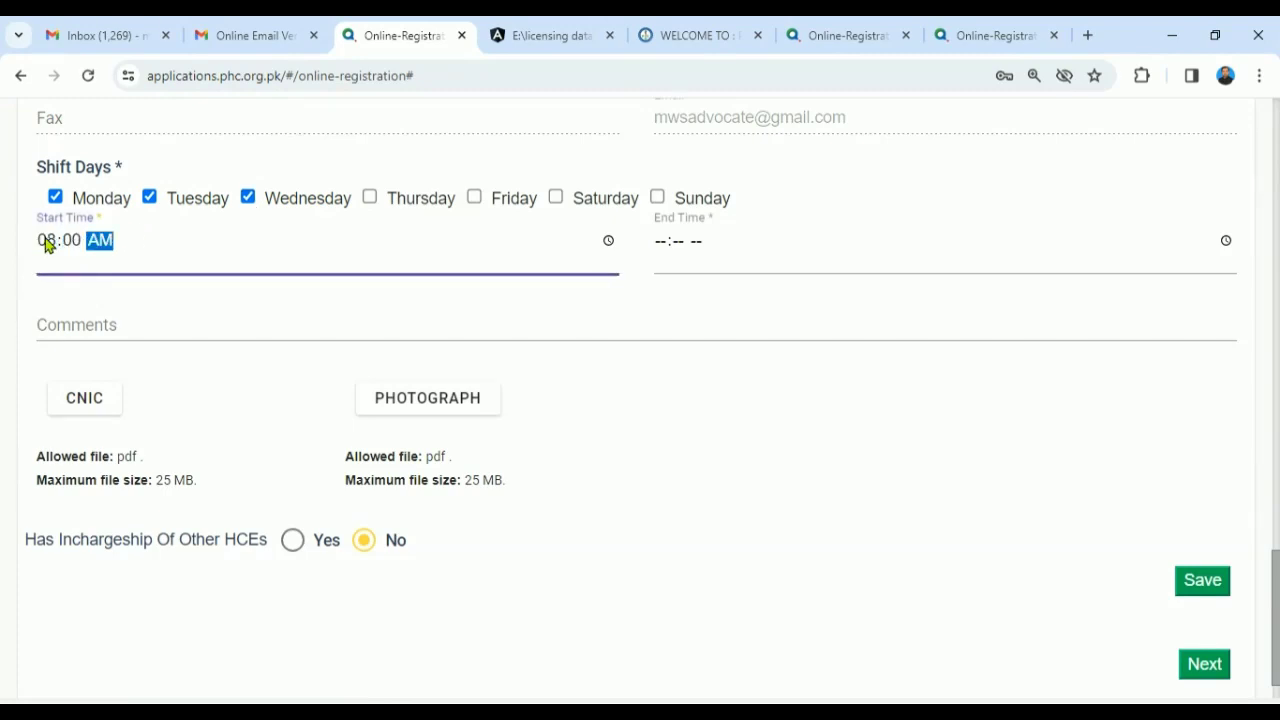
key(Tab)
text(0200p)
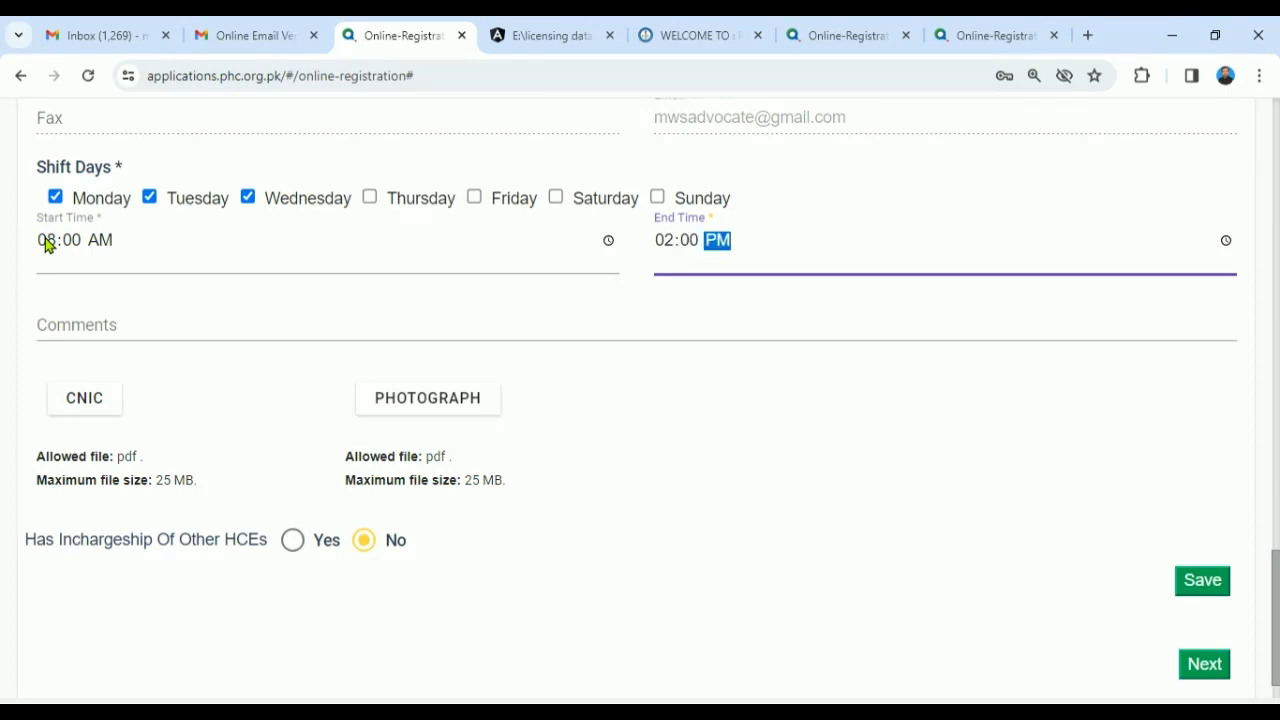
click(86, 328)
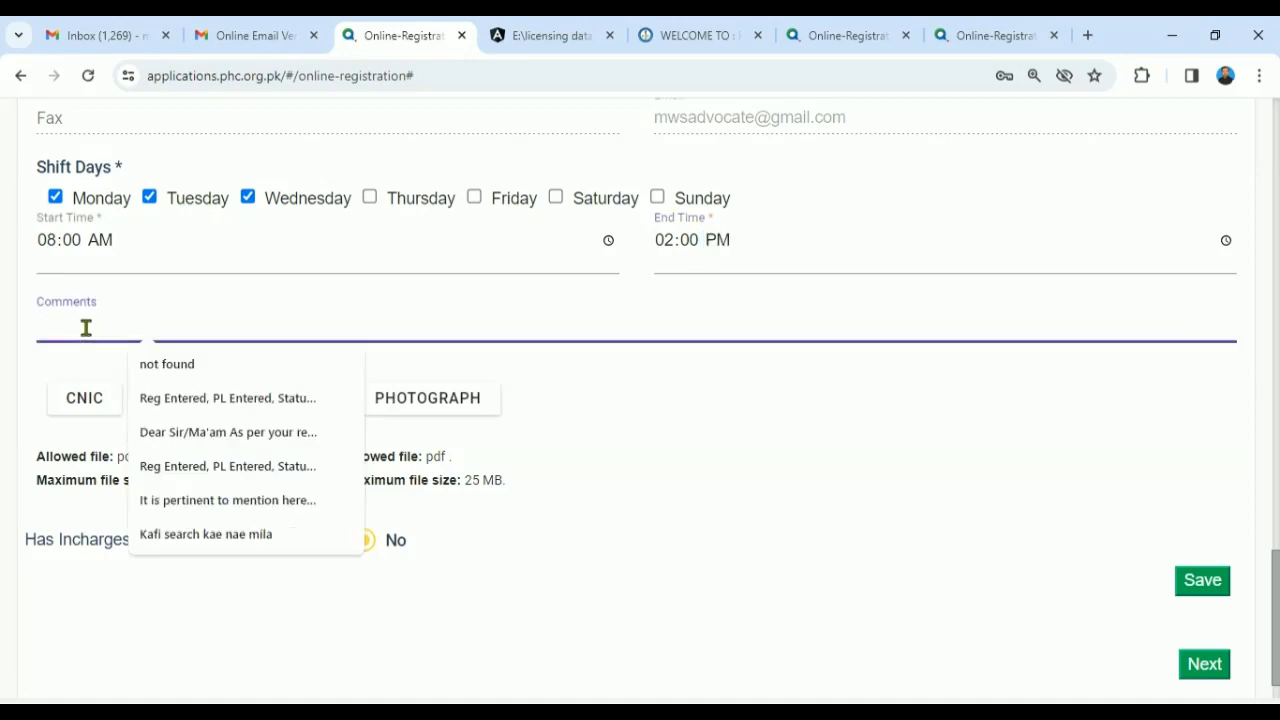
click(800, 430)
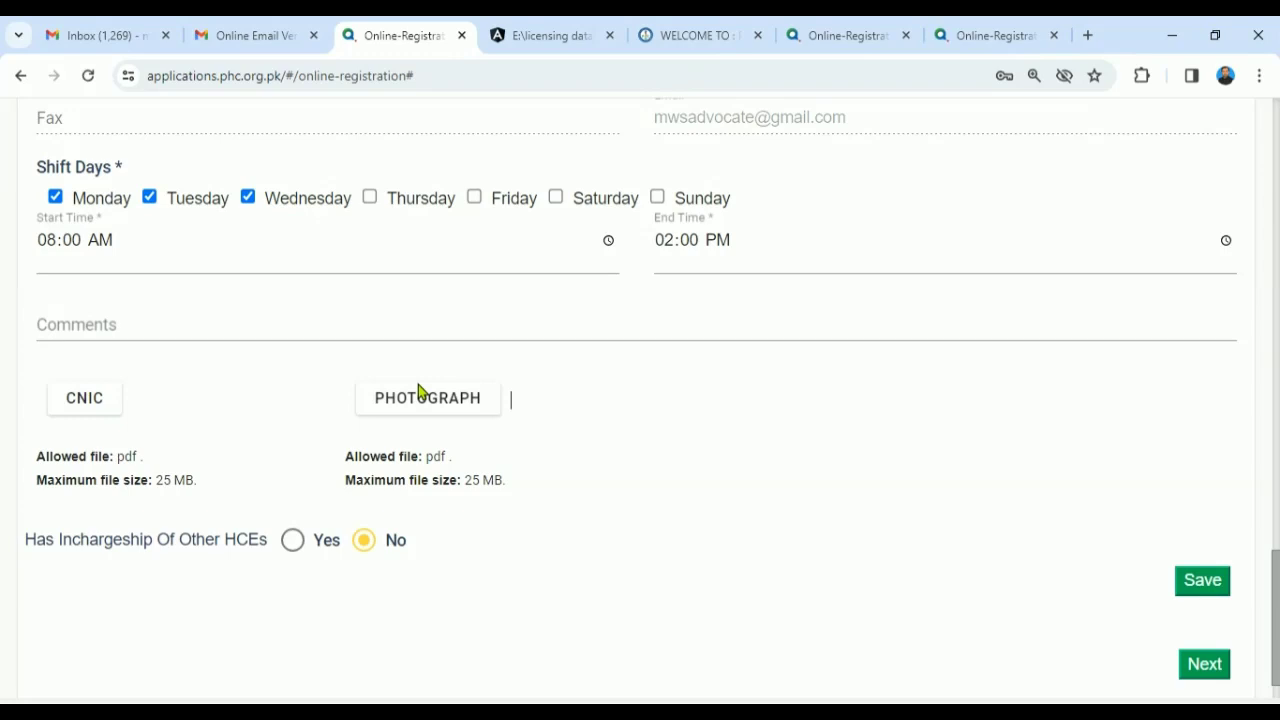
- Attach the owner's CNIC PDF and picture PDF to the manager's CNIC and photograph uploads
click(68, 413)
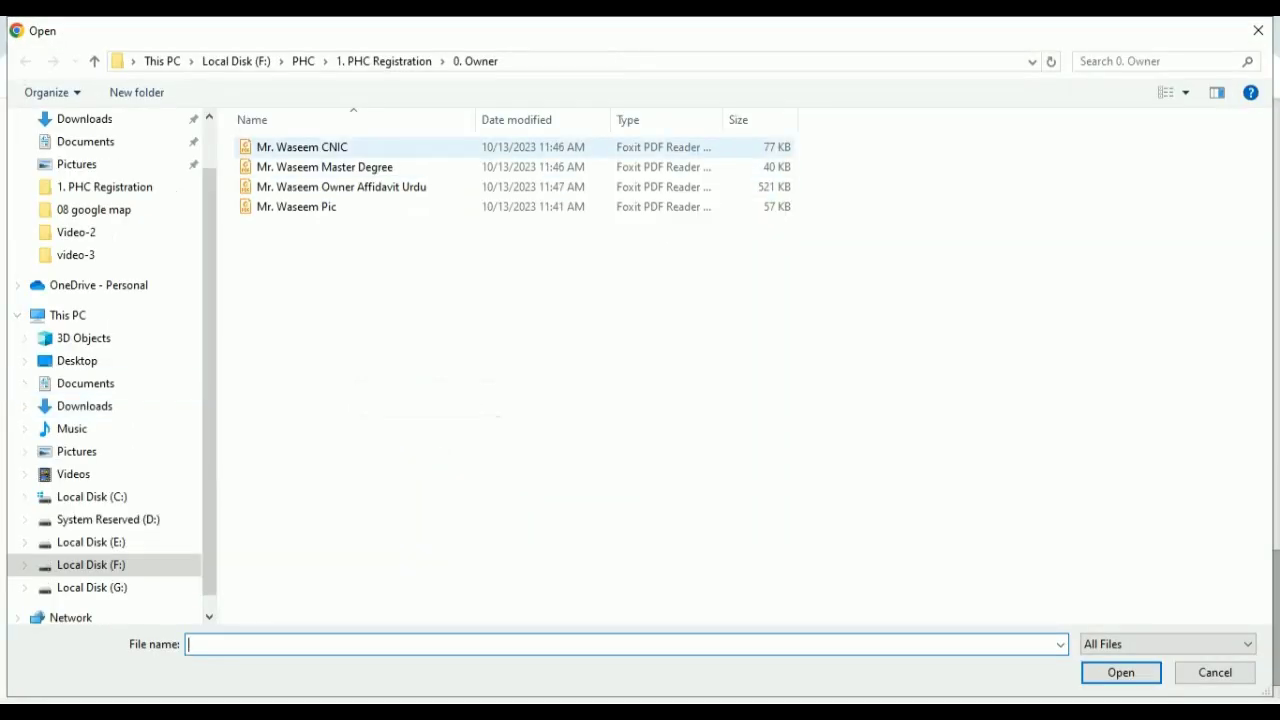
double_click(285, 150)
click(418, 400)
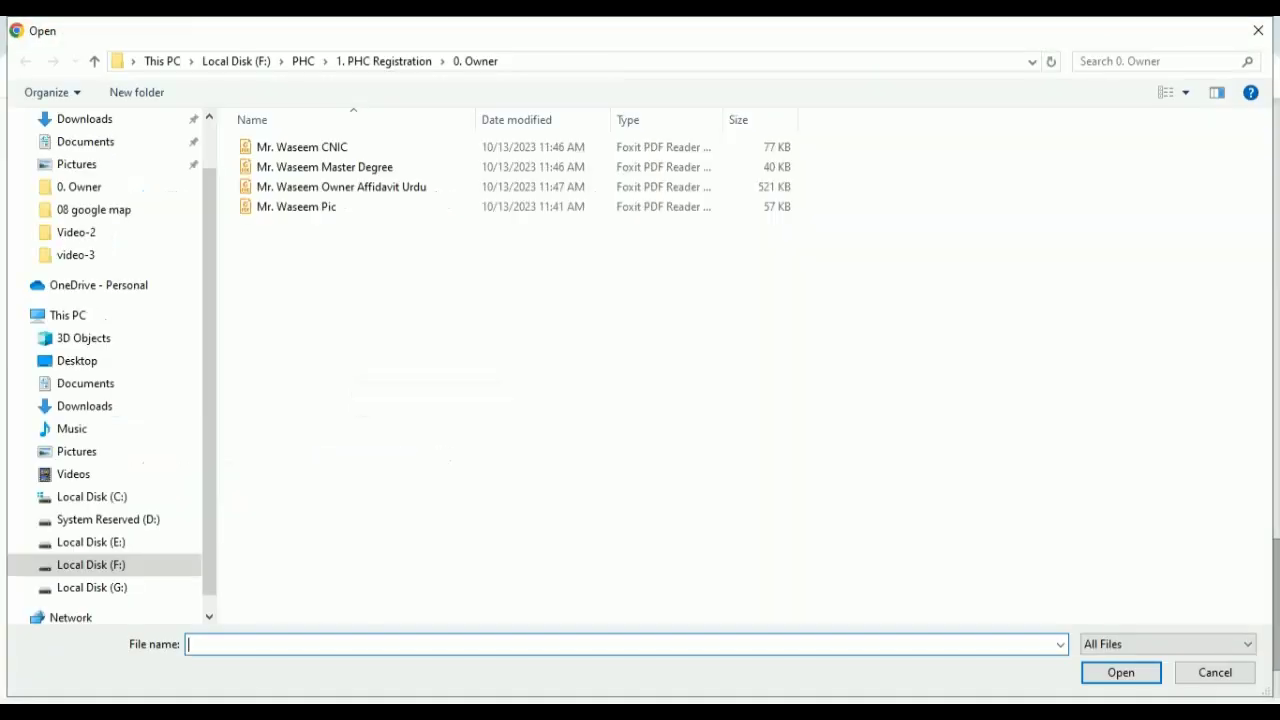
double_click(330, 210)
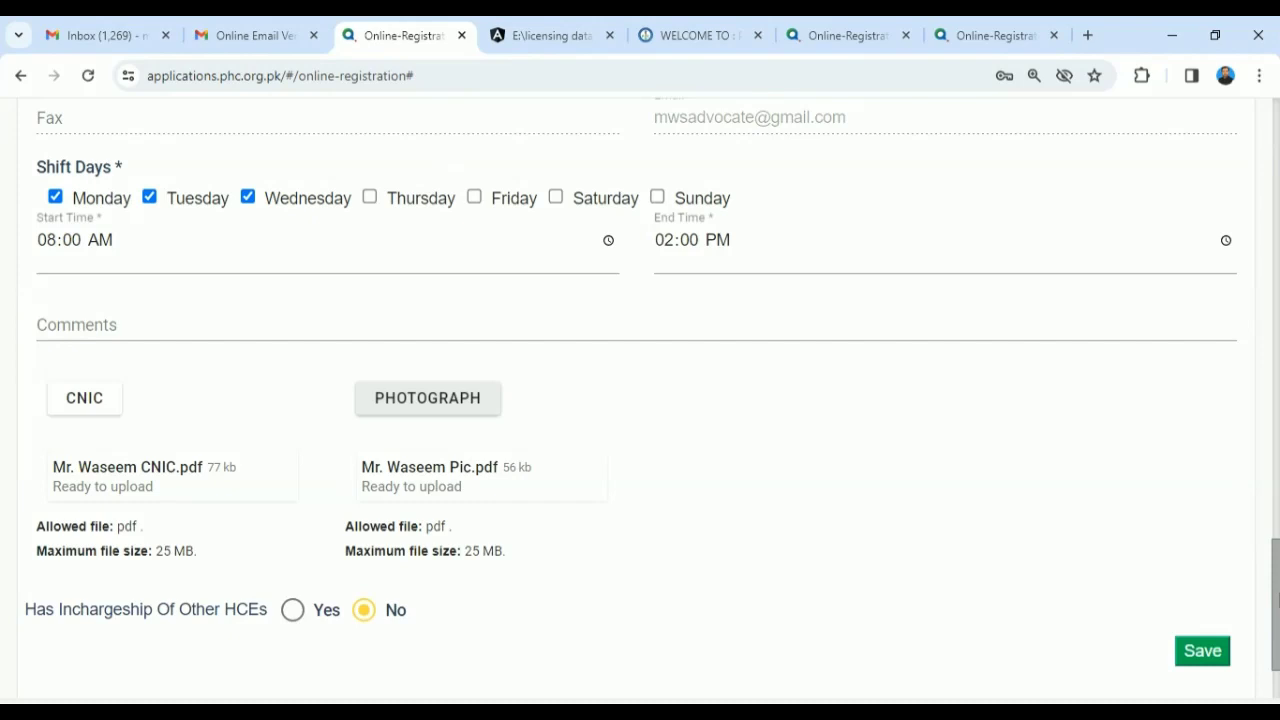
drag(1275, 585, 1266, 420)
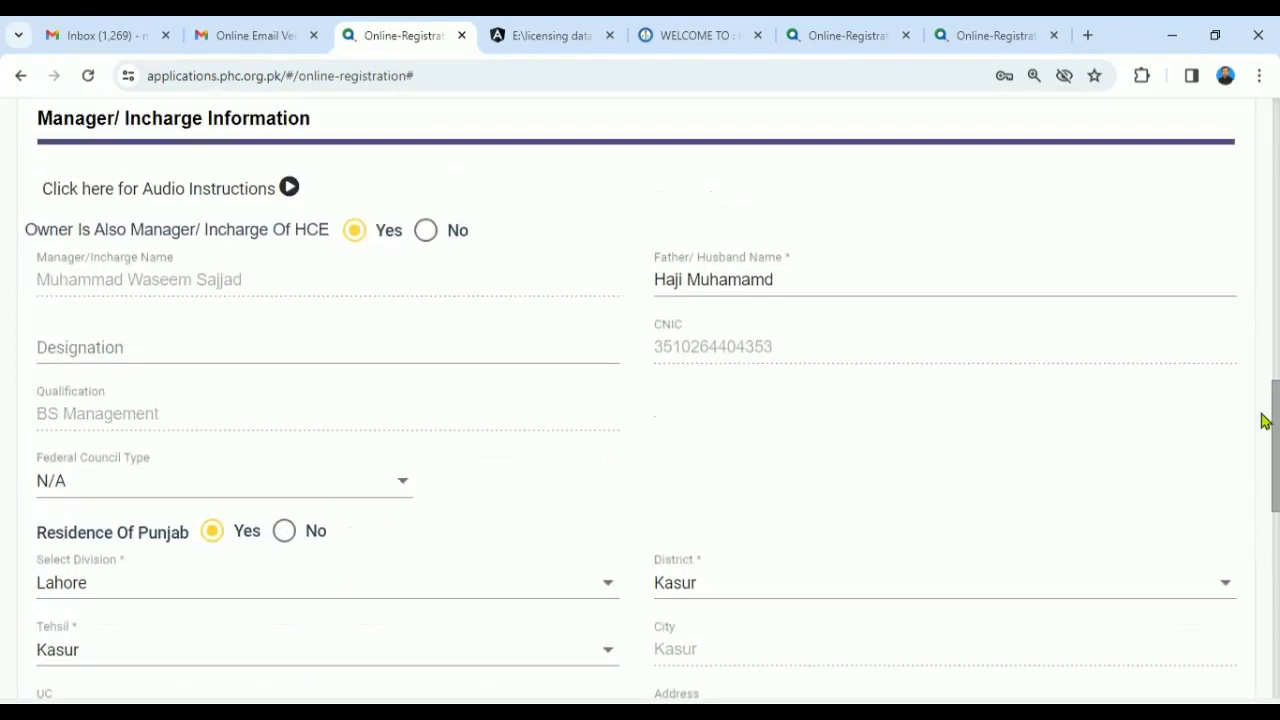
click(402, 483)
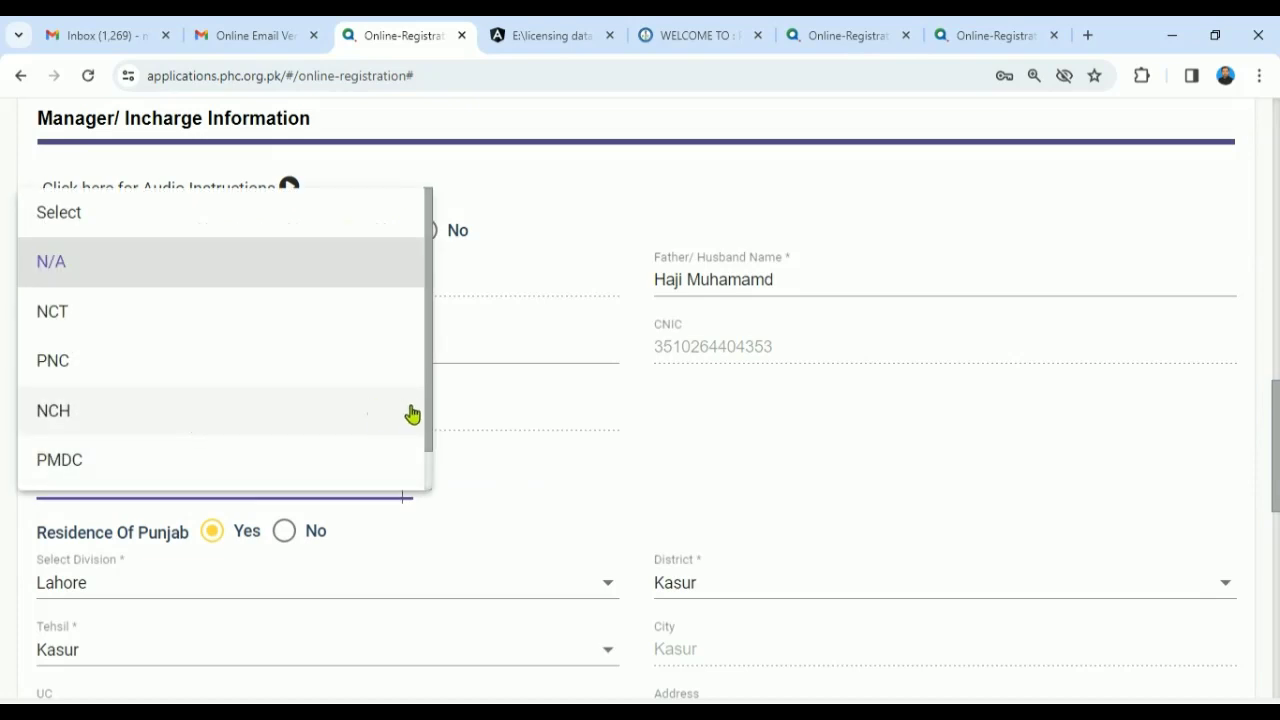
click(204, 412)
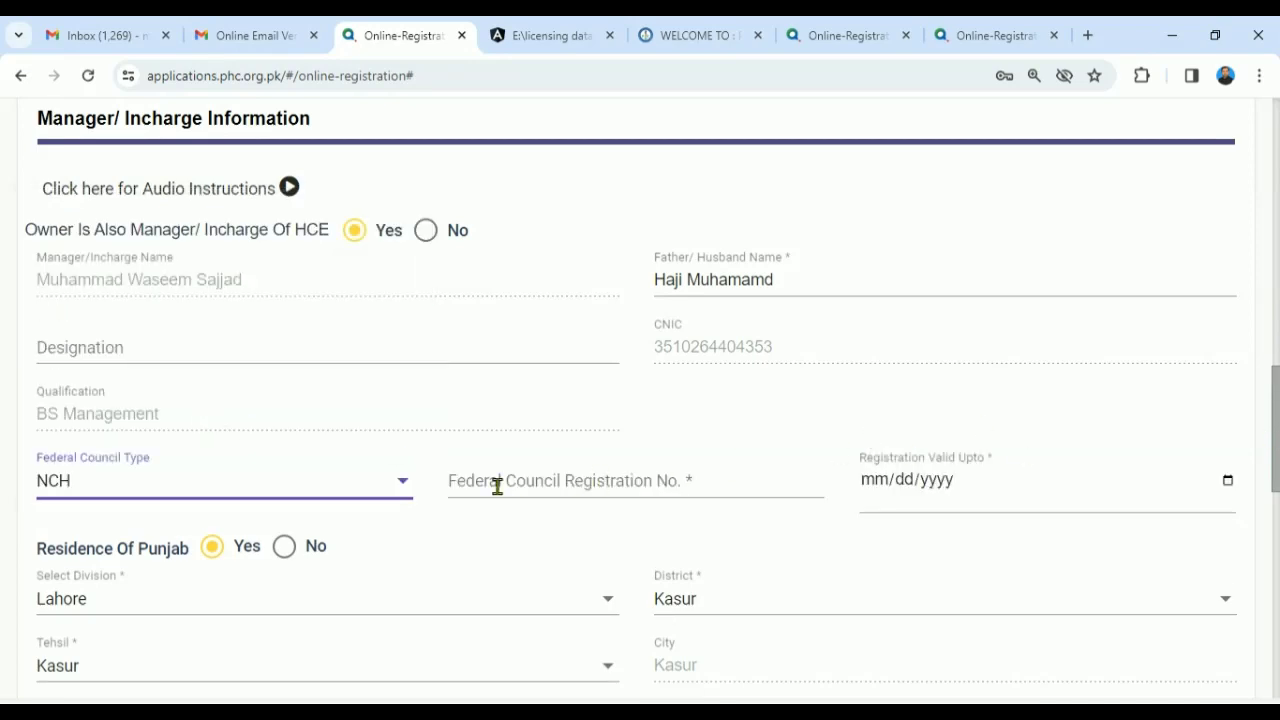
drag(1275, 450, 1262, 632)
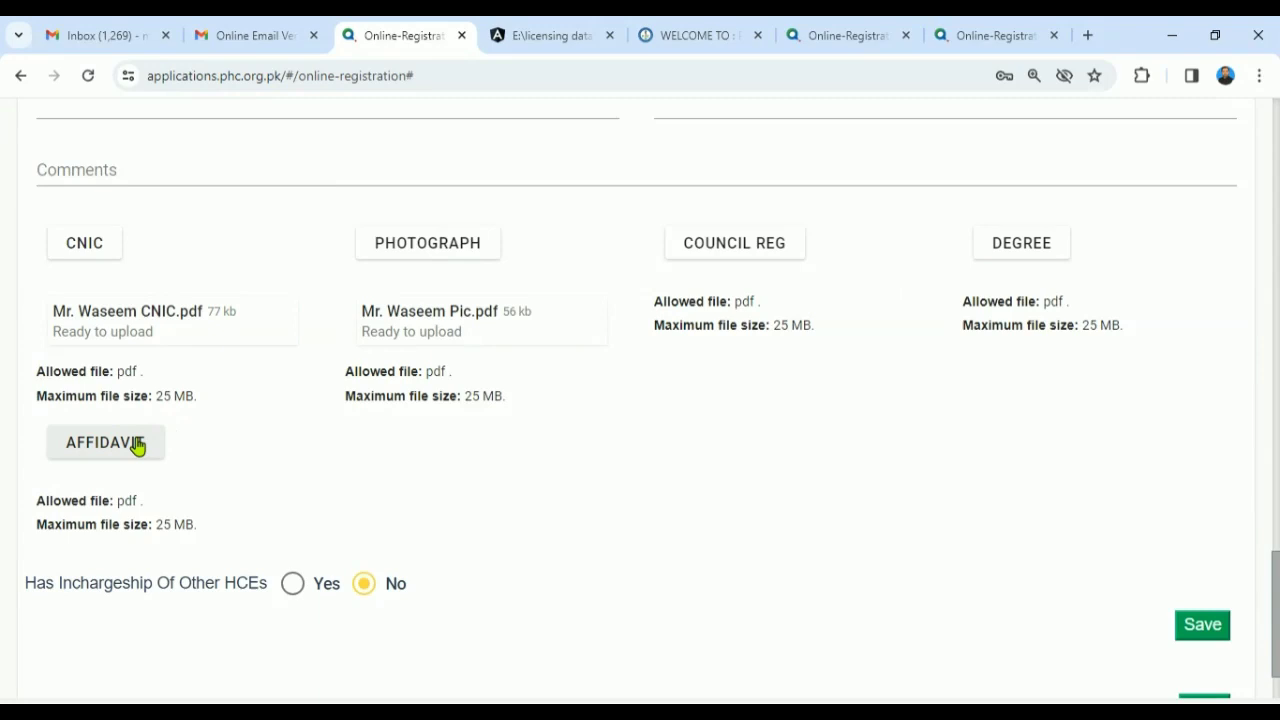
drag(1270, 610, 1262, 472)
click(401, 324)
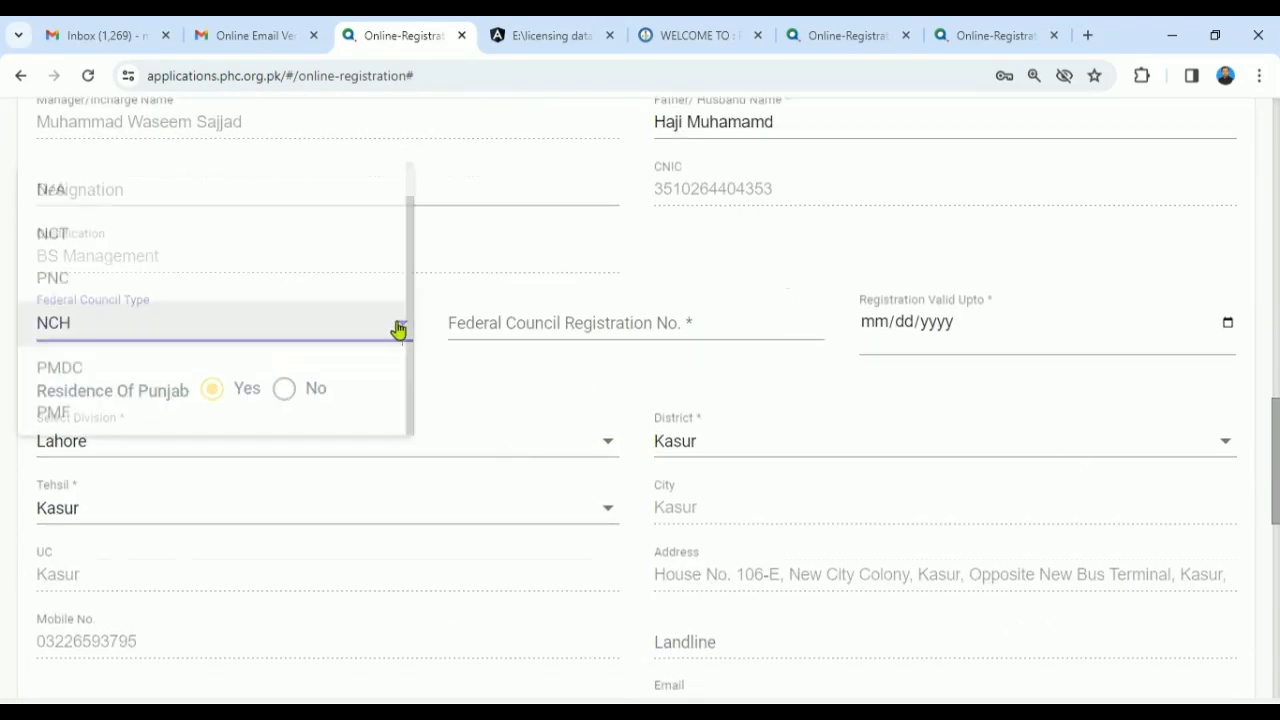
click(139, 190)
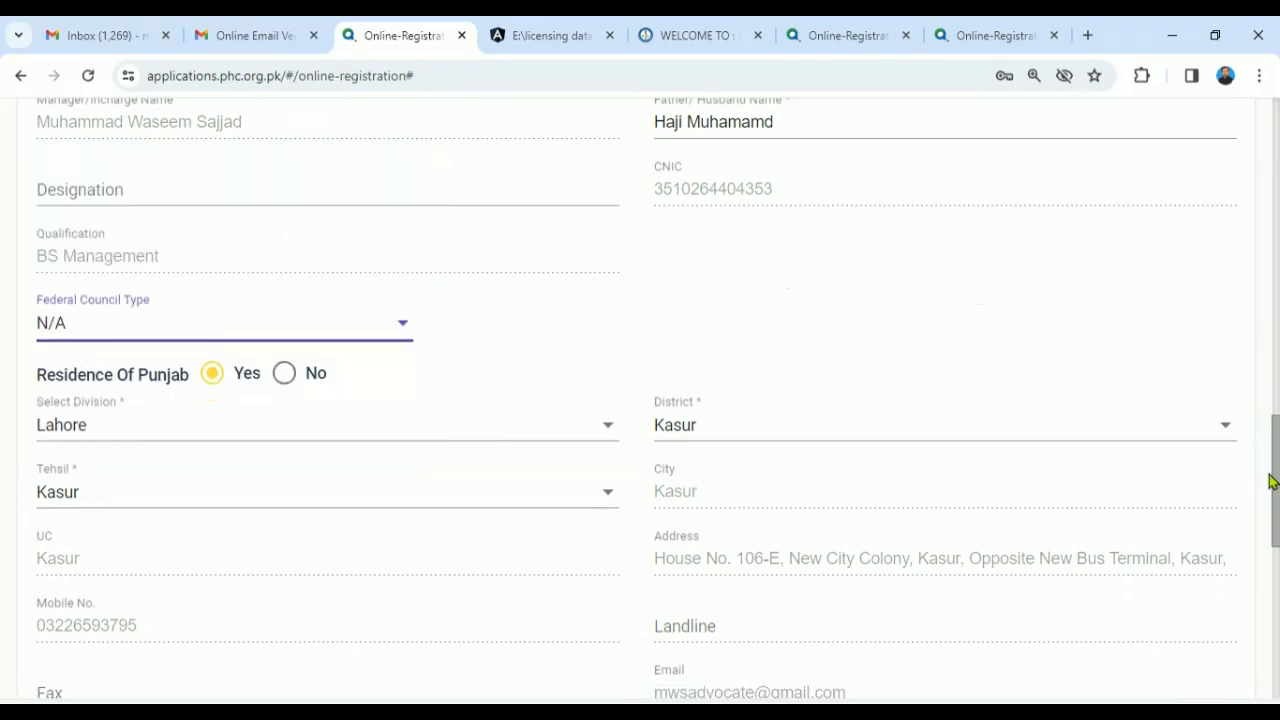
drag(1271, 480, 1260, 634)
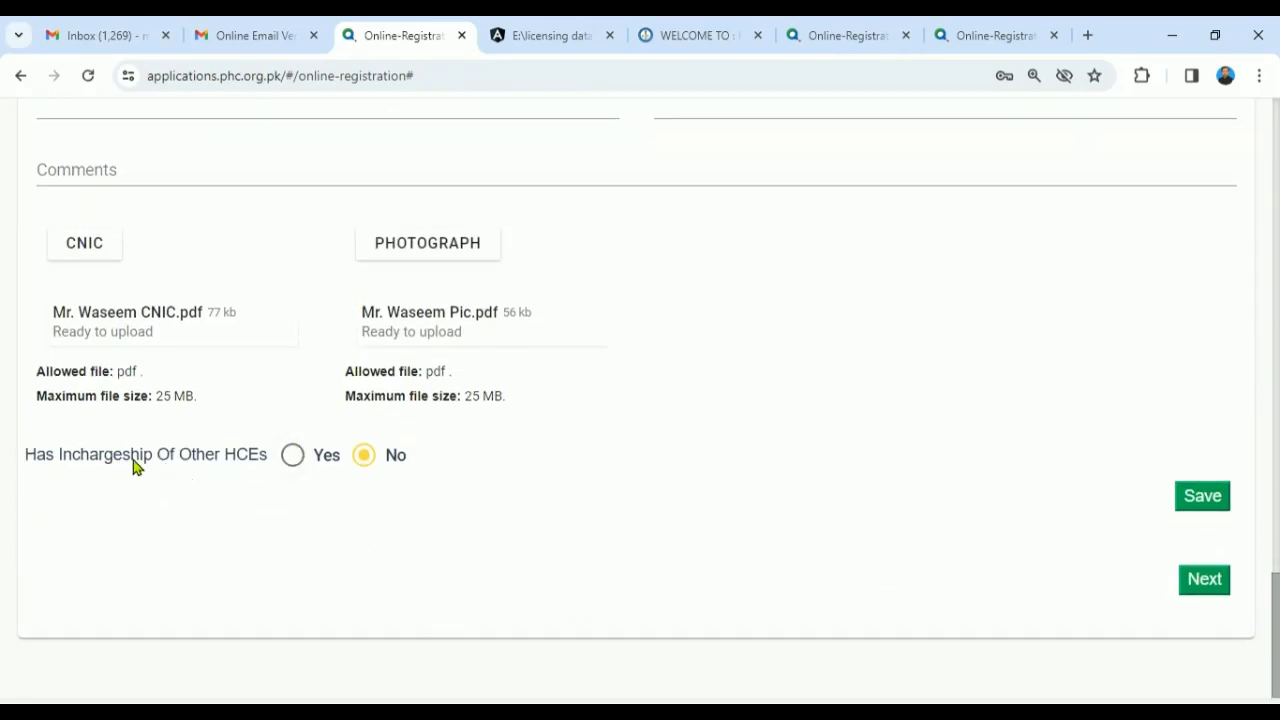
click(292, 457)
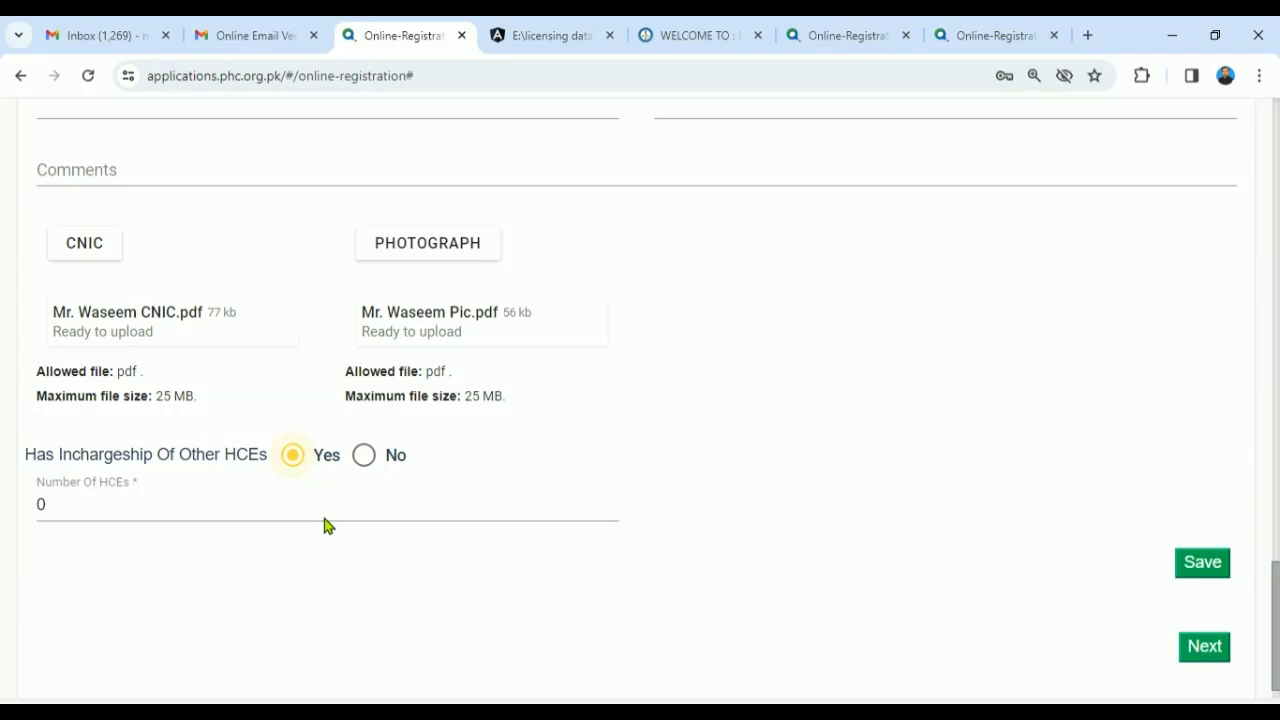
- Switch Has Incharge Of Other HCEs back to No and save the Manager/Incharge form
scroll(1268, 525, up, 6)
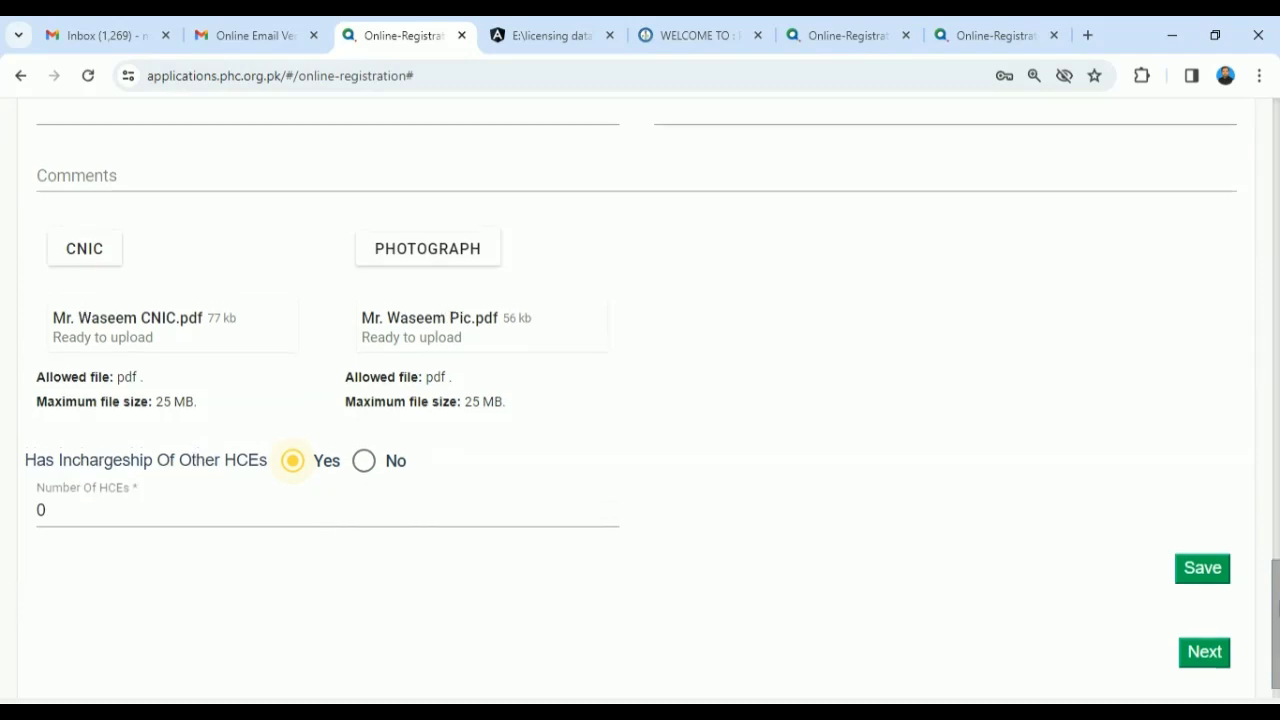
drag(1268, 525, 1262, 558)
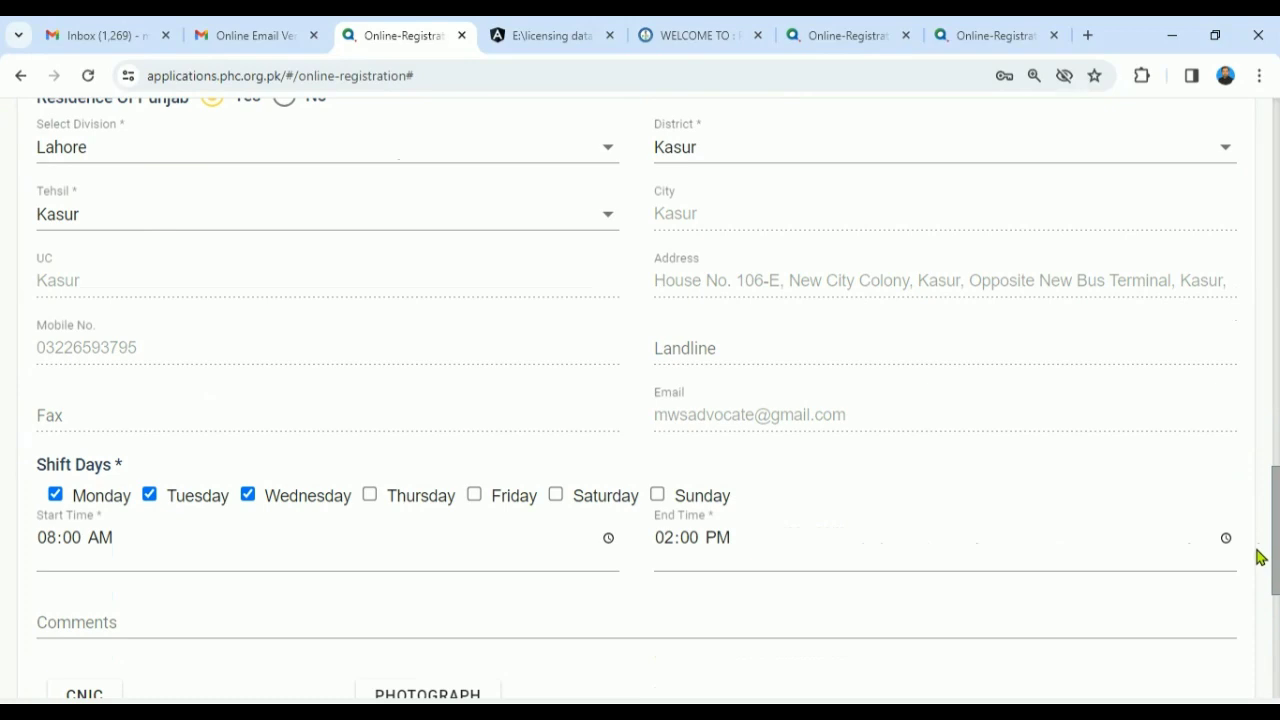
drag(1260, 557, 1258, 646)
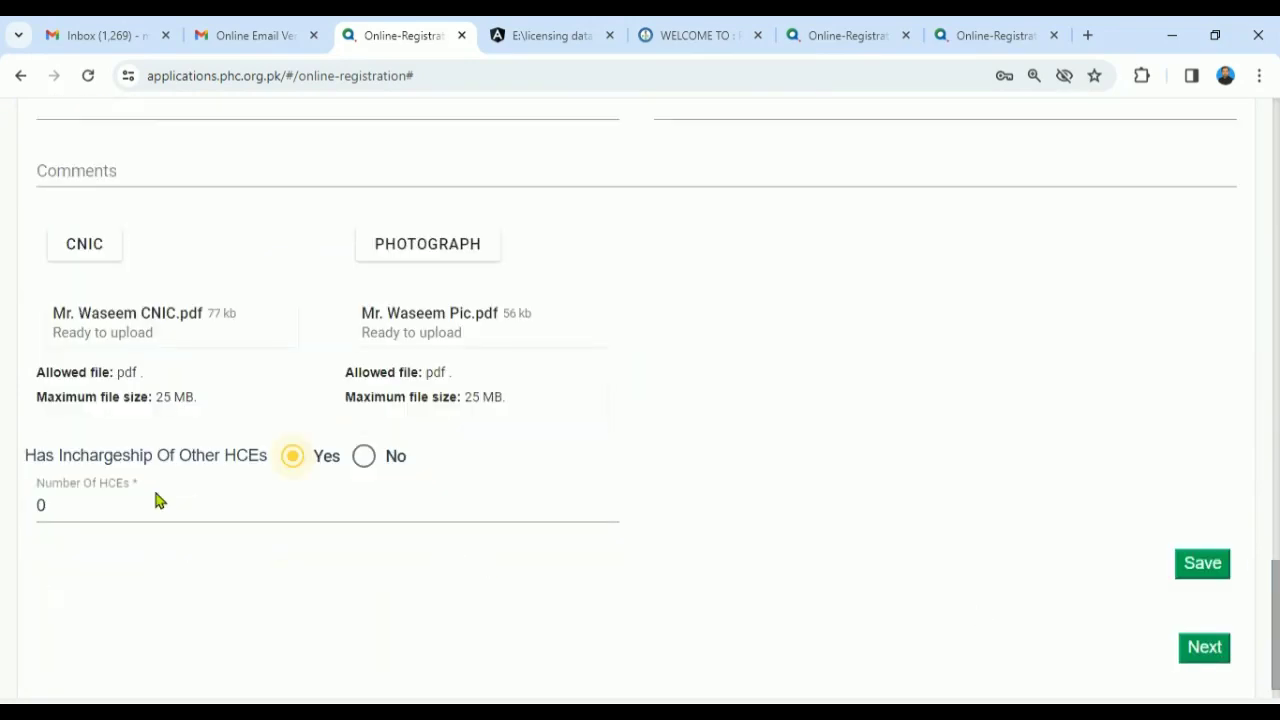
click(155, 505)
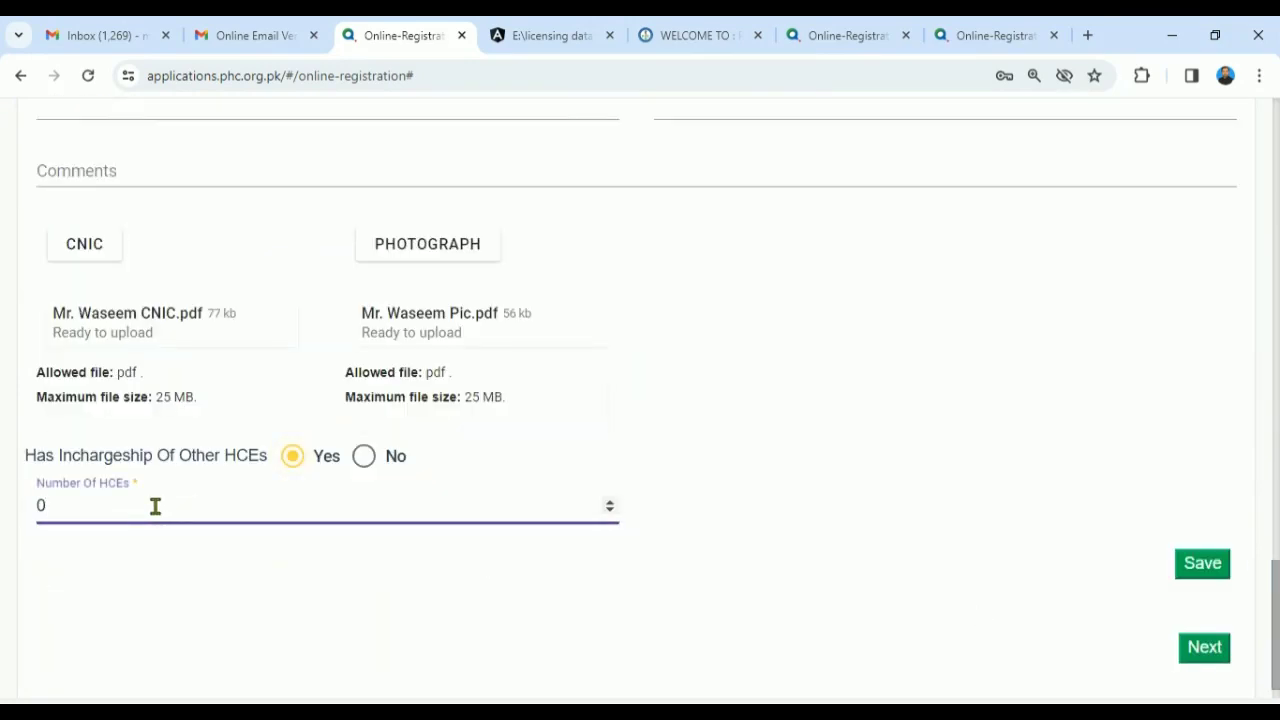
key(BackSpace)
text(1)
text(23)
key(BackSpace)
click(214, 600)
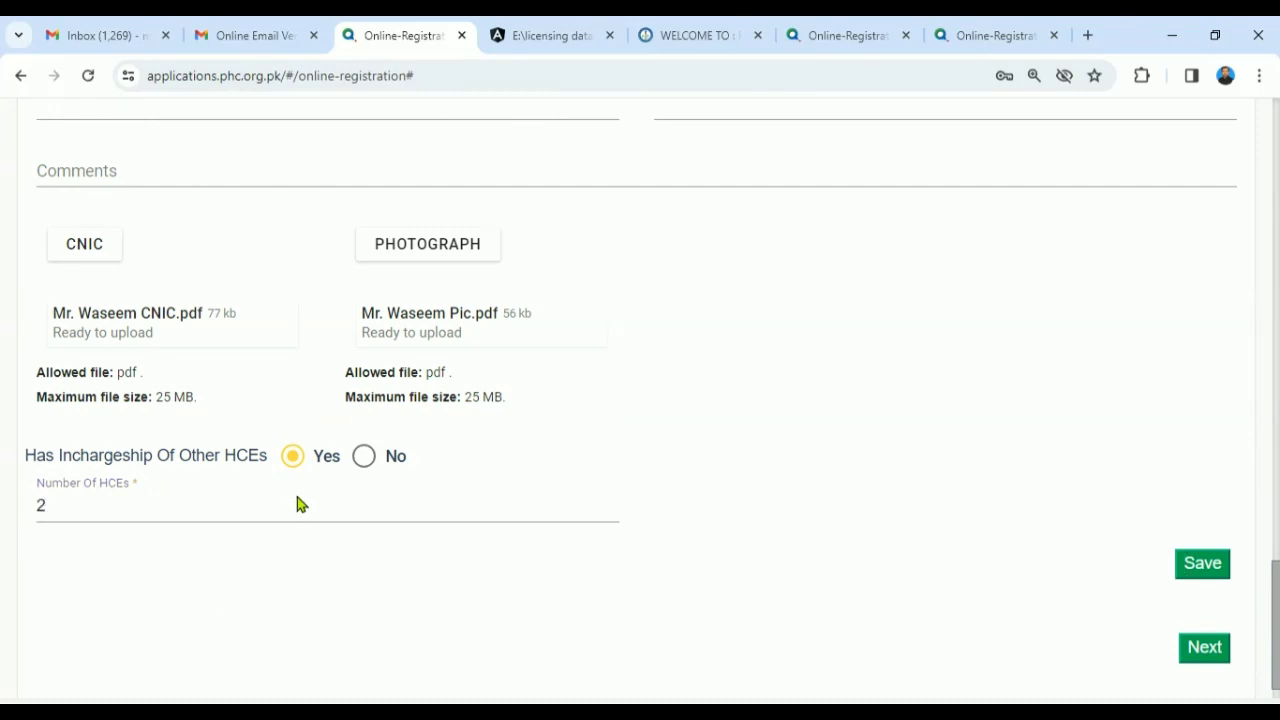
click(366, 458)
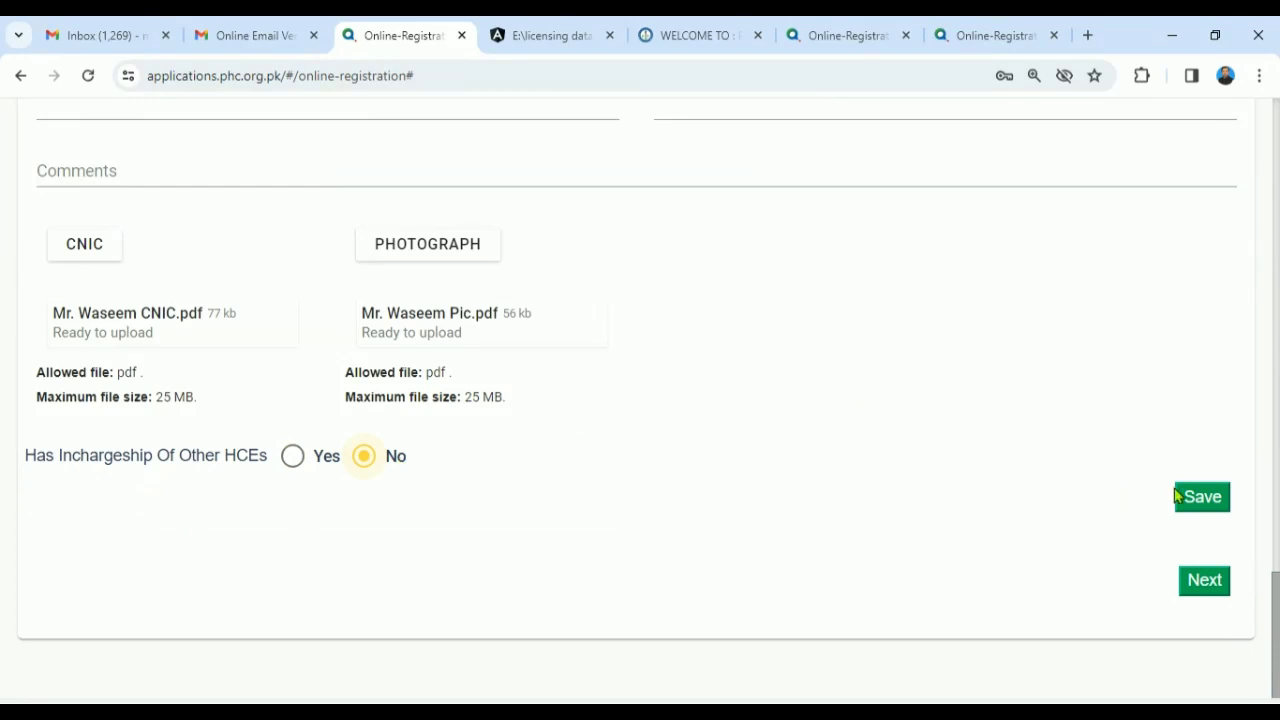
click(1206, 497)
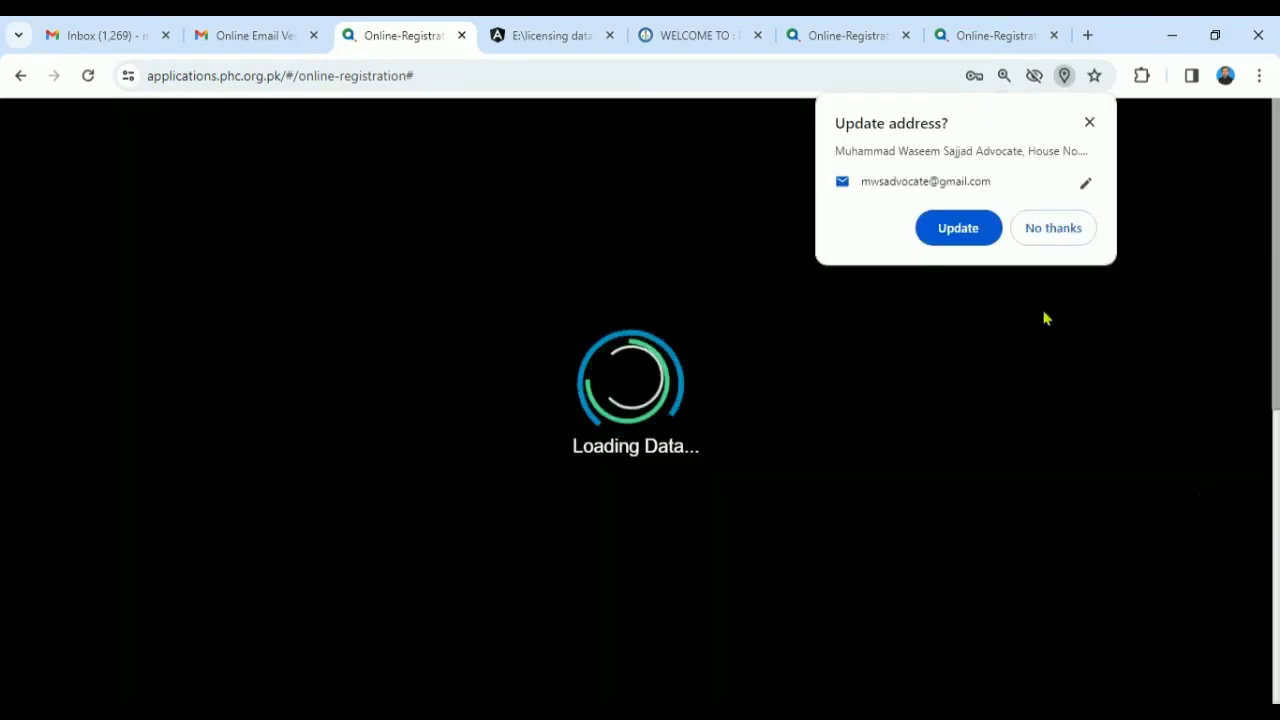
- Enter the healthcare personnel's name in the HCSP name field
click(1090, 122)
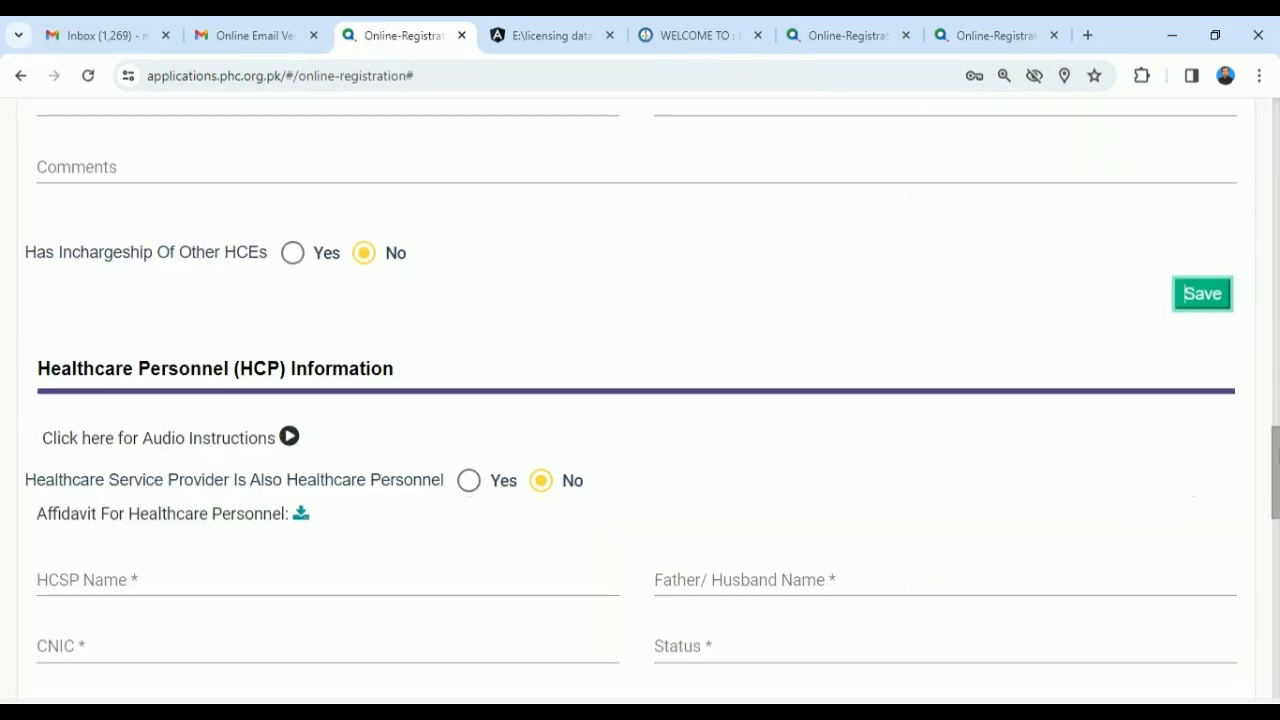
scroll(1266, 371, up, 15)
drag(1257, 170, 1243, 495)
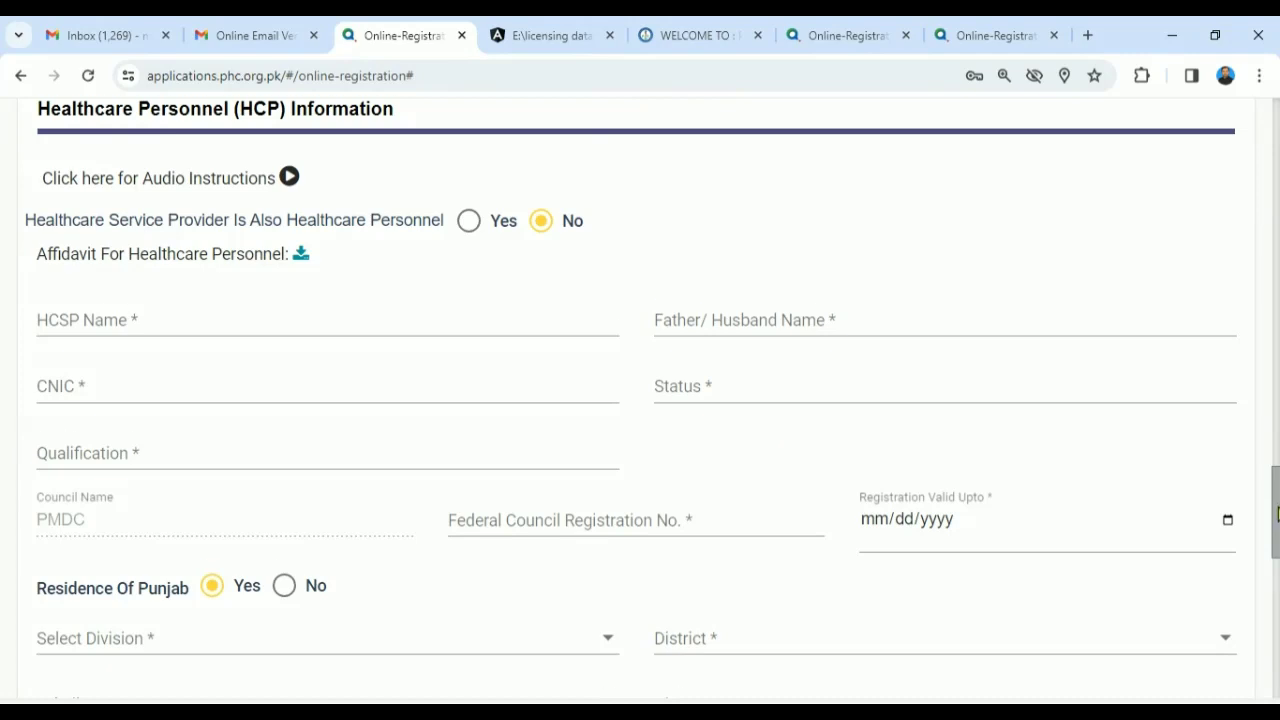
drag(1277, 513, 1277, 519)
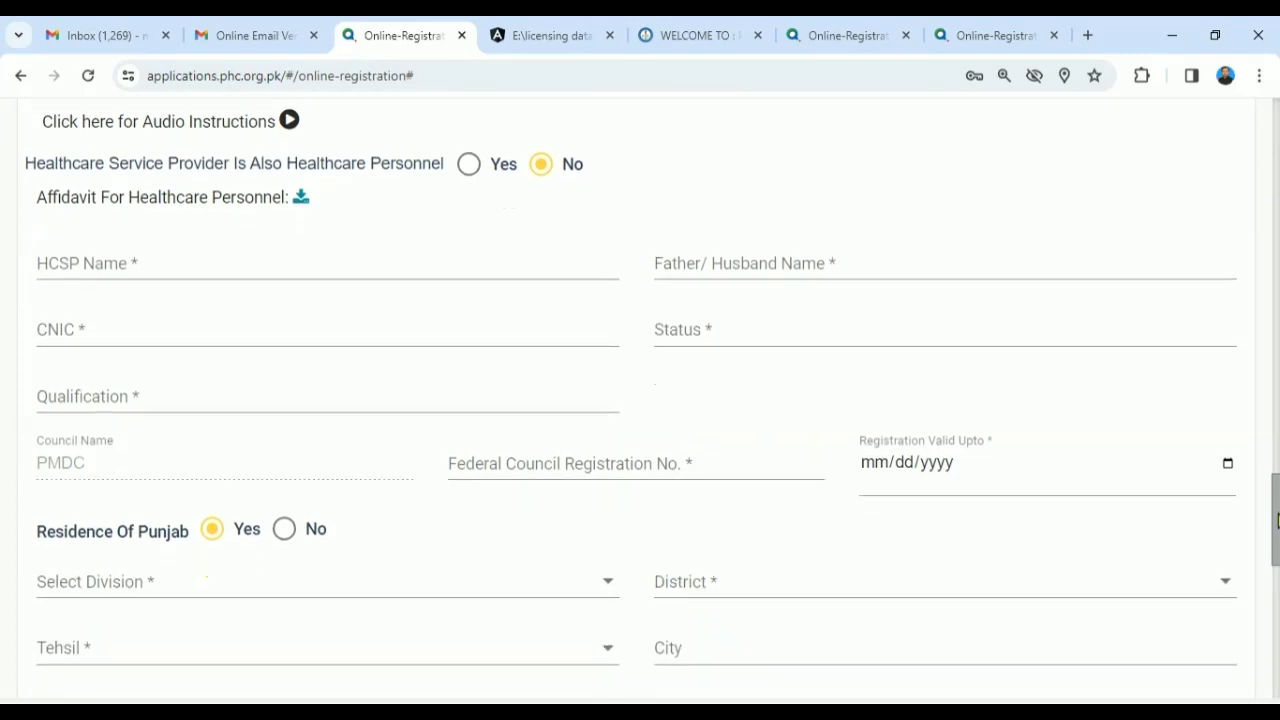
click(220, 281)
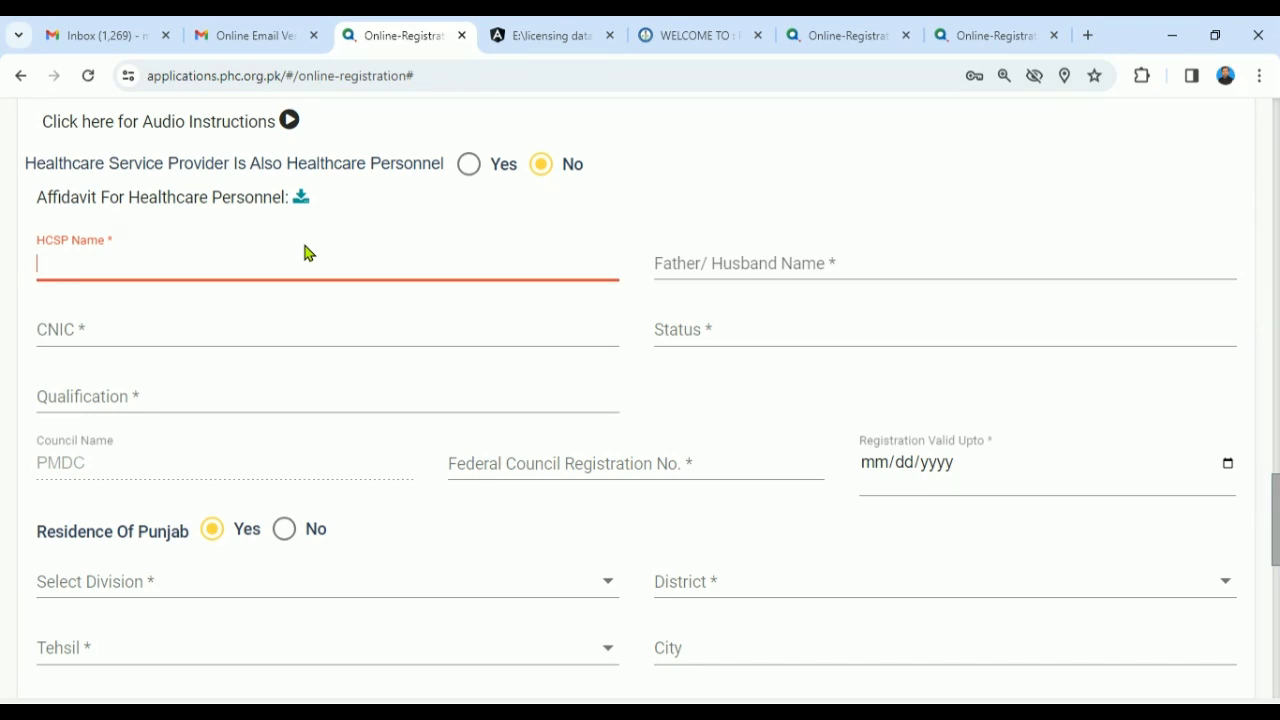
text(D)
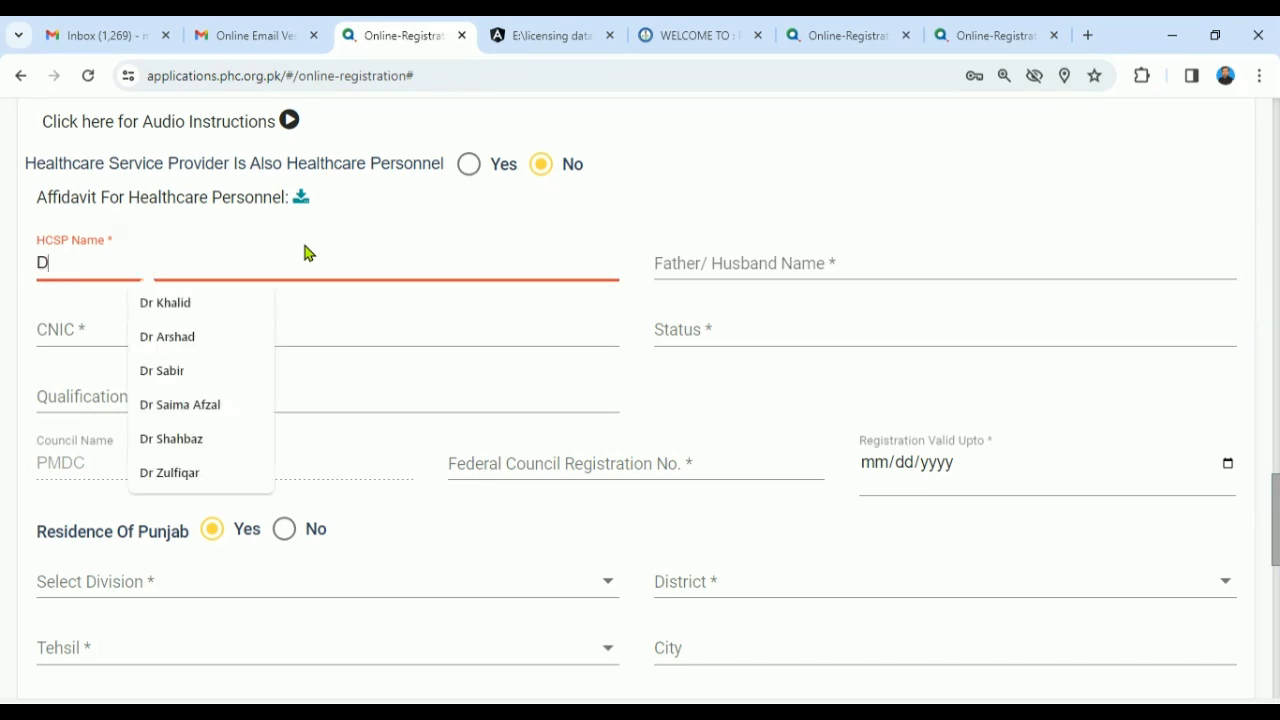
text(r Jameel)
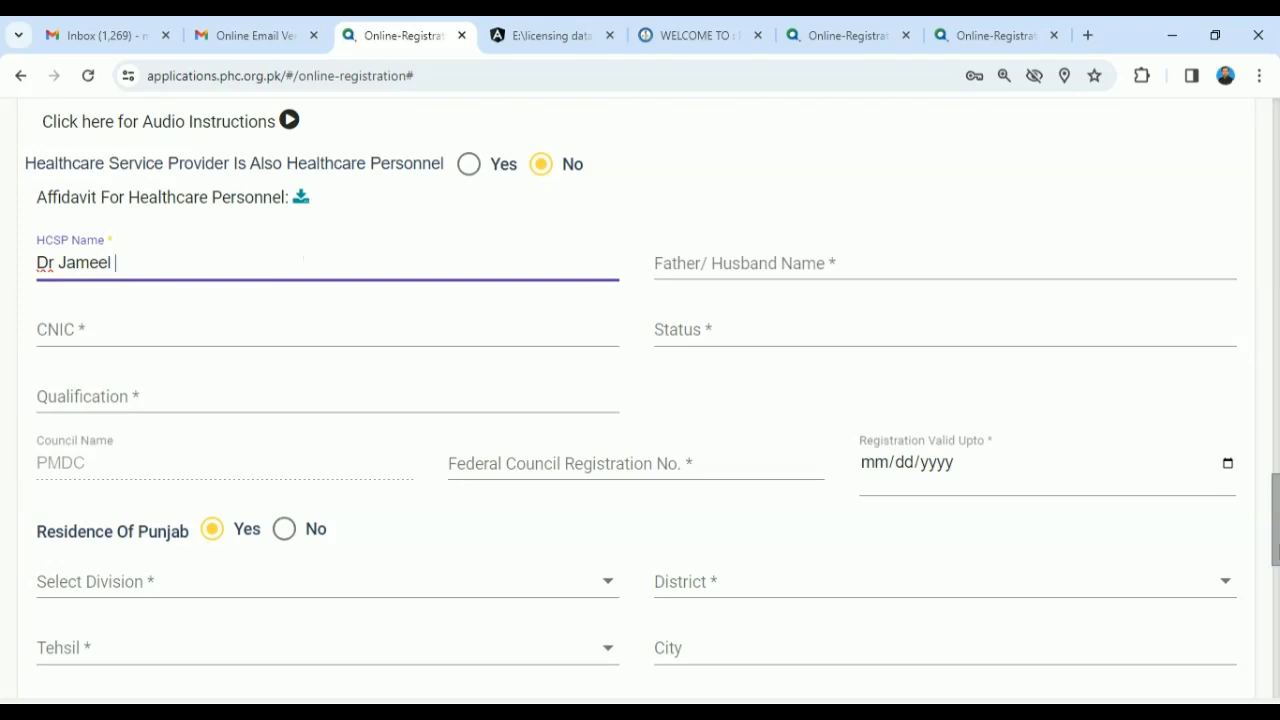
scroll(615, 570, up, 3)
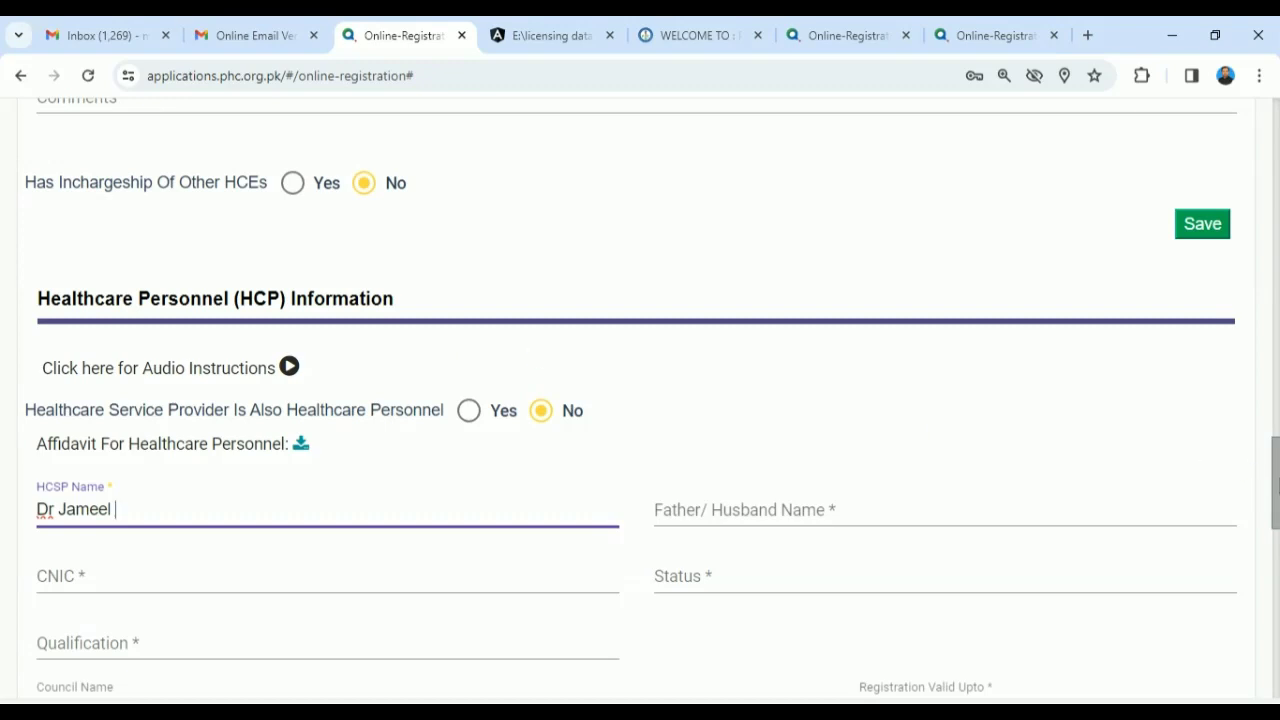
scroll(231, 283, down, 3)
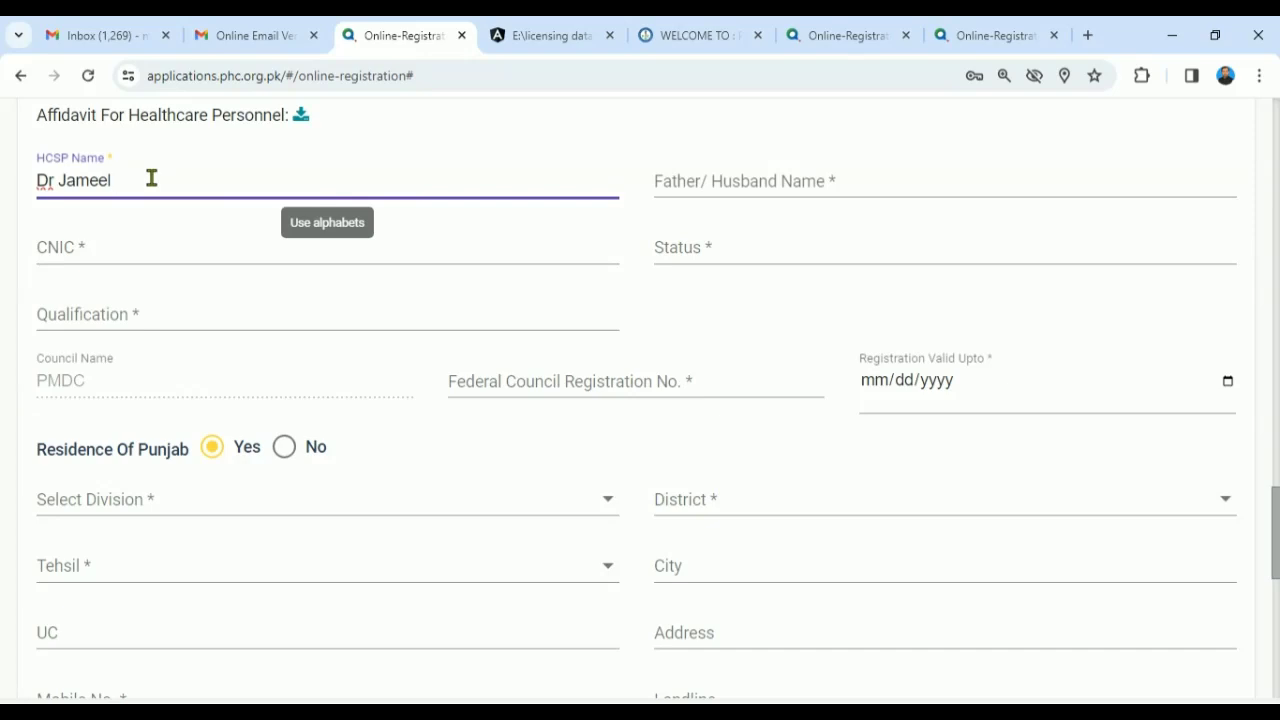
- Fill in the father/husband name and pick the CNIC from the autofill suggestion
key(Tab)
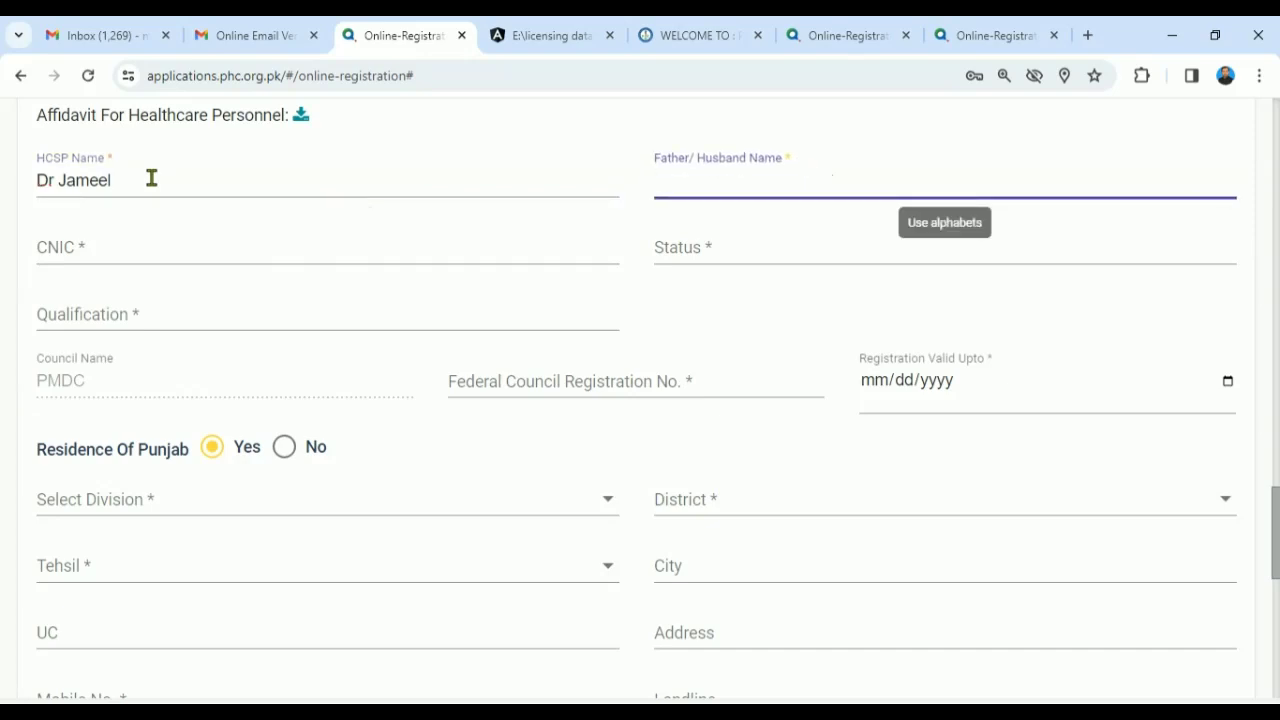
text(NA)
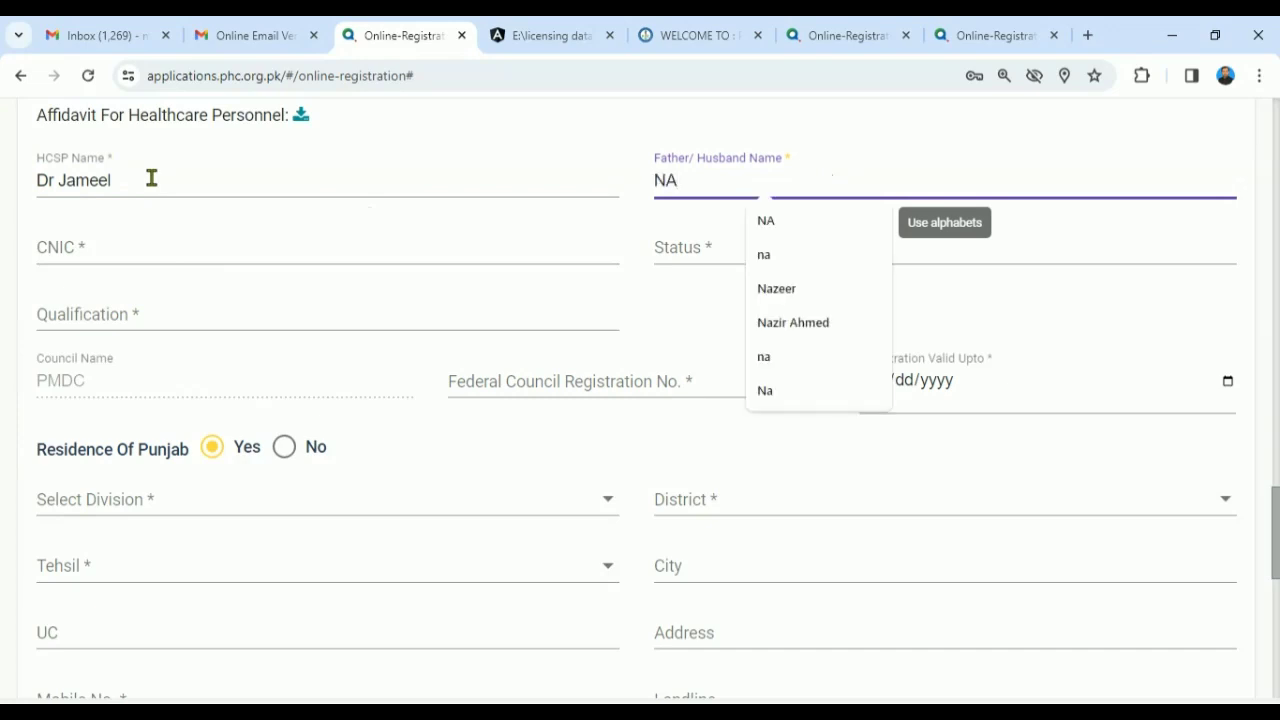
key(BackSpace)
text(abeel)
key(Tab)
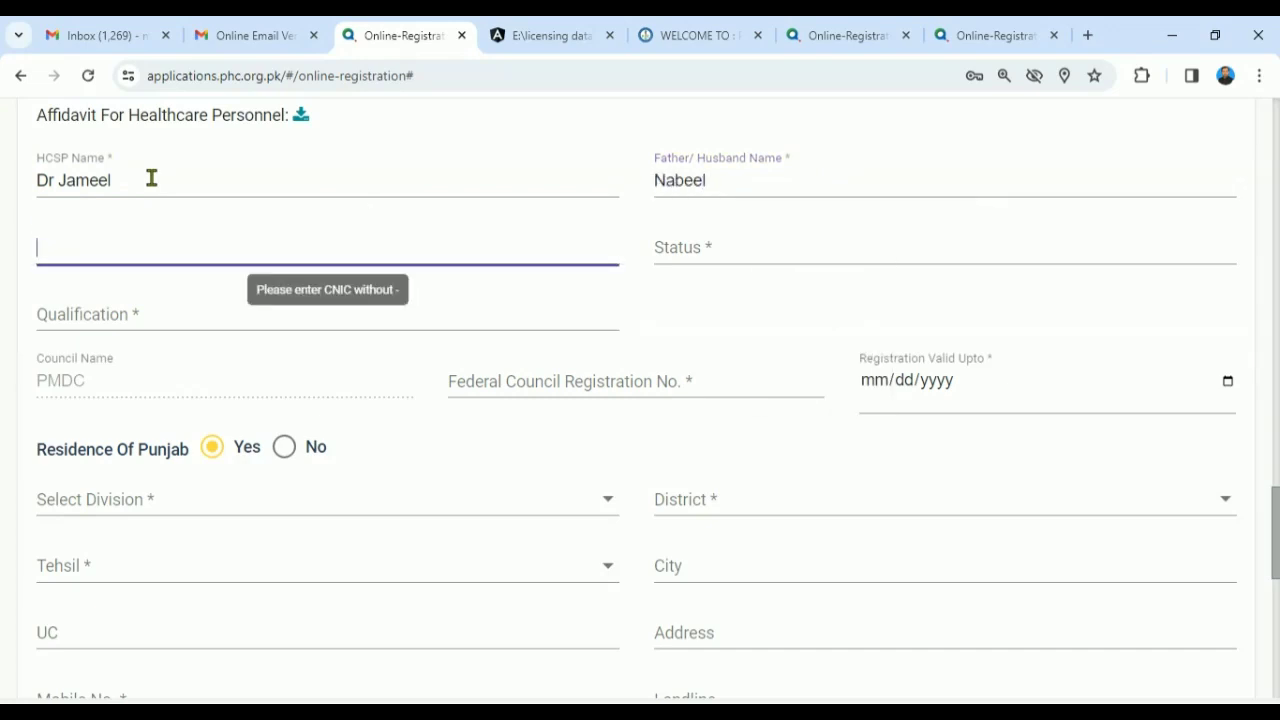
text(35102)
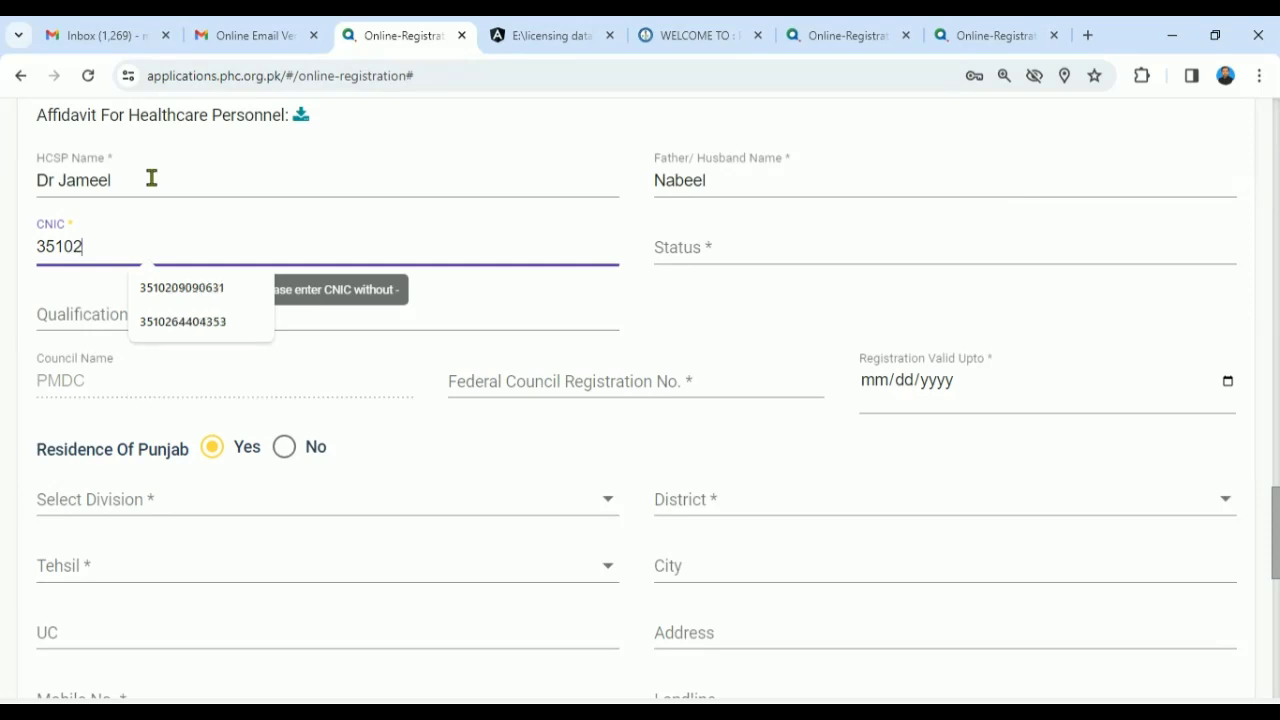
key(Down)
key(Return)
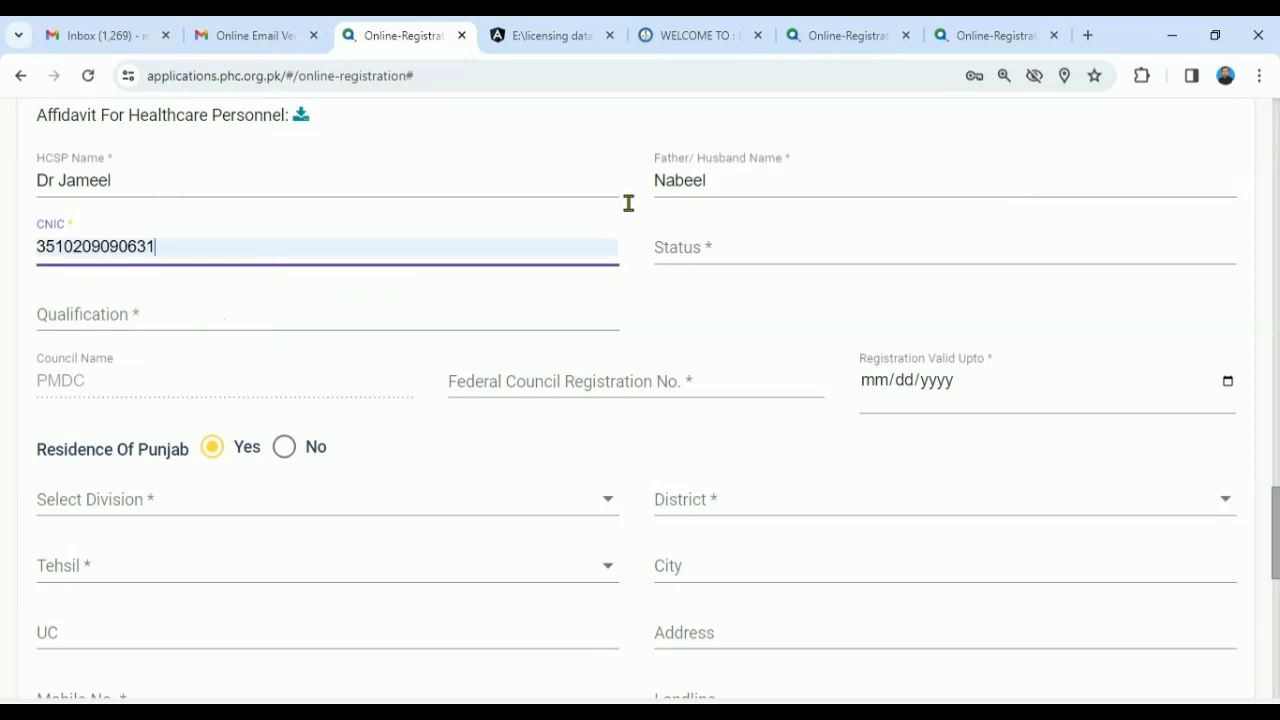
- Set the status to MS and the qualification to MBBS
click(700, 246)
click(723, 245)
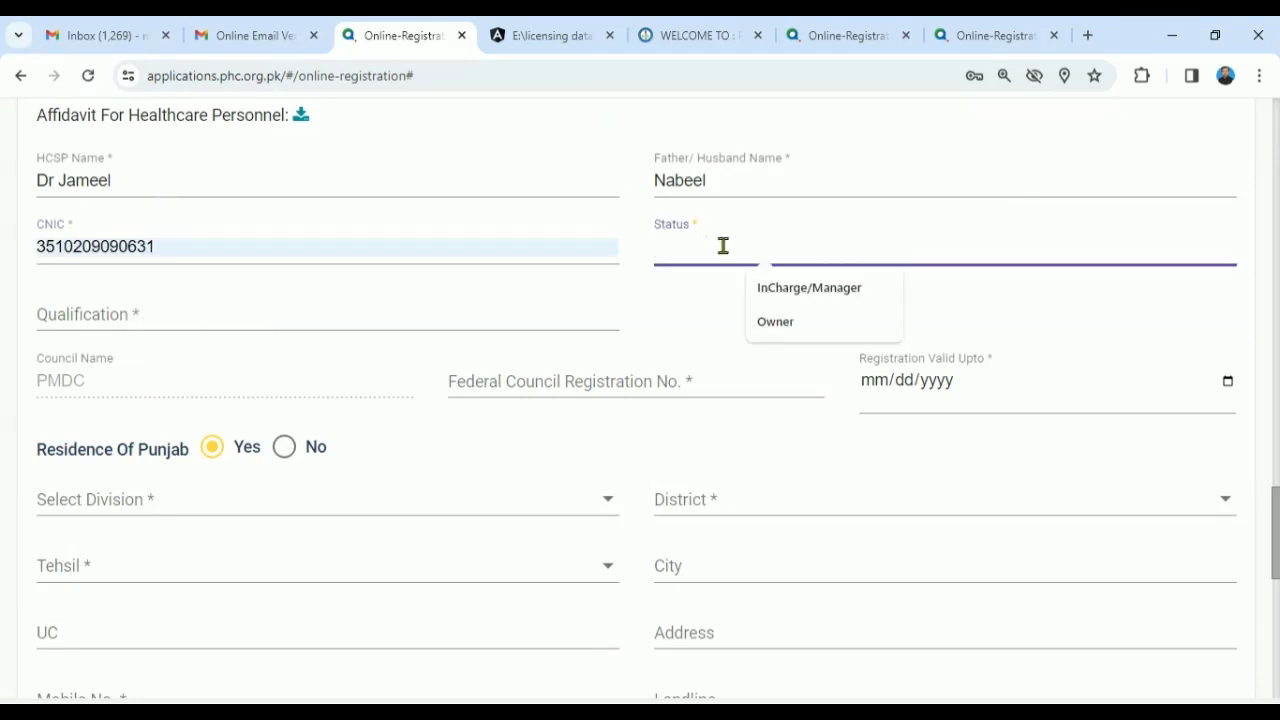
text(M)
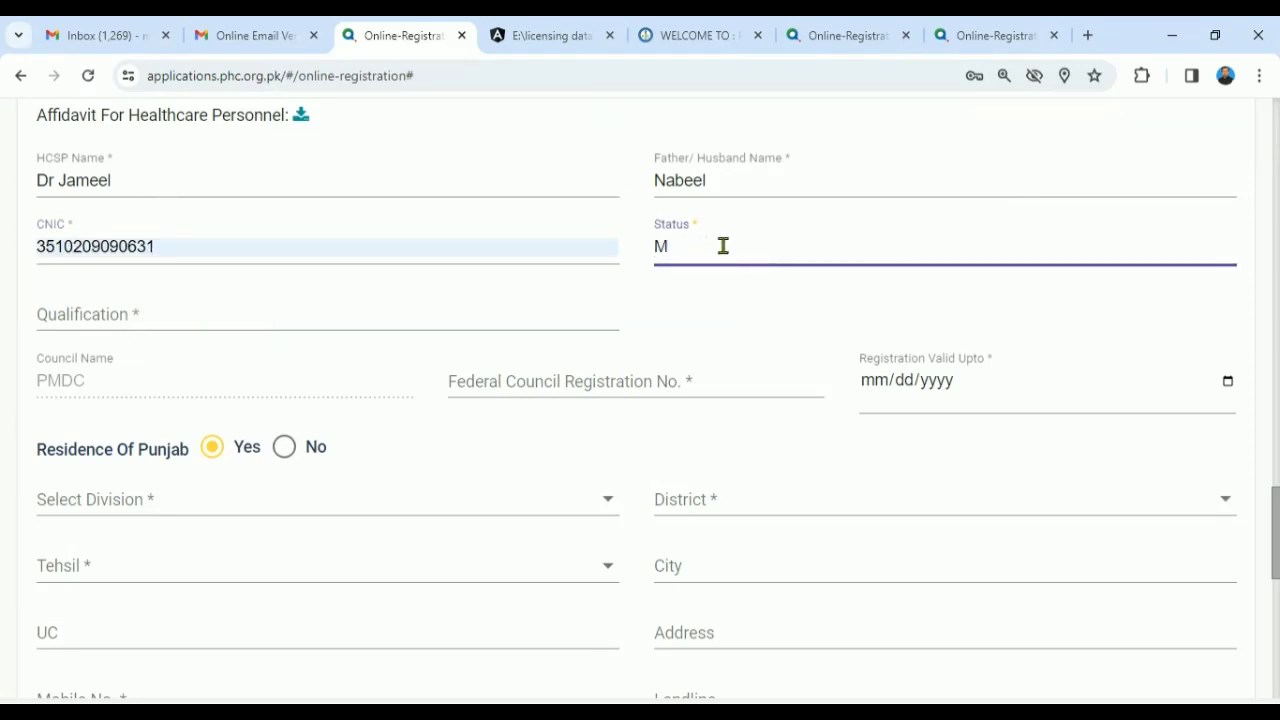
text(S)
click(285, 315)
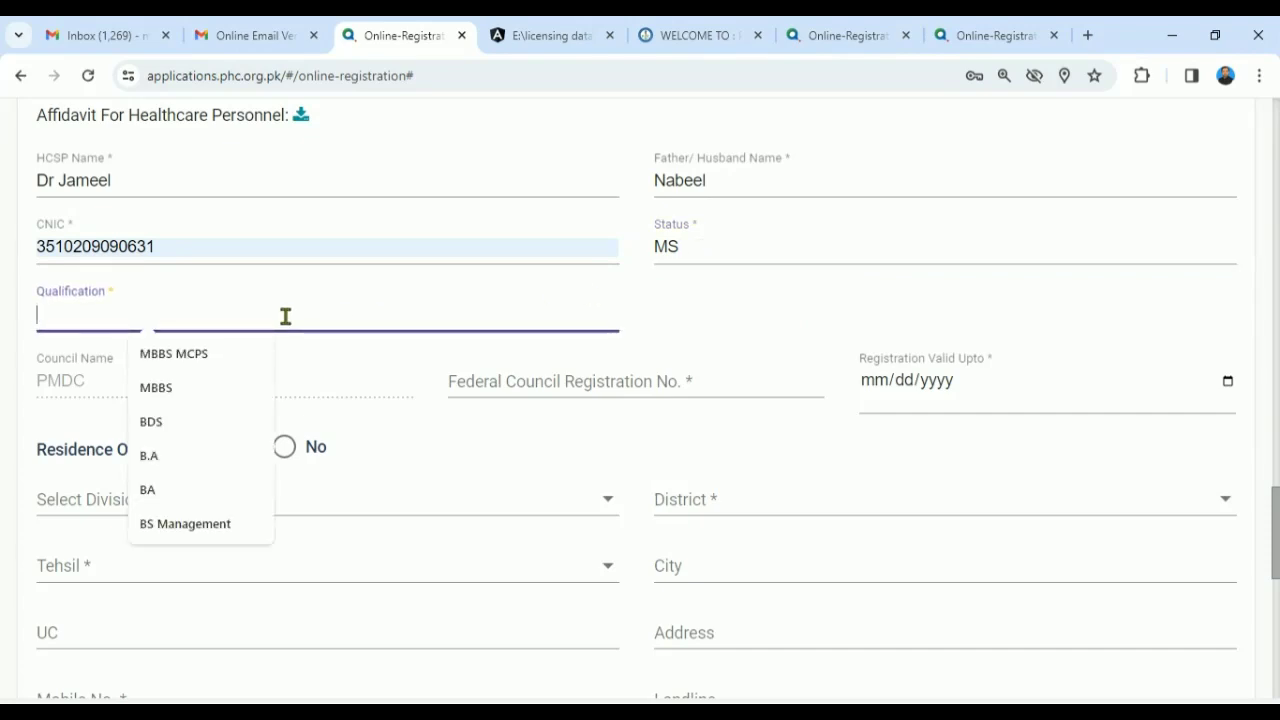
key(Down)
key(Down)
key(Up)
key(Down)
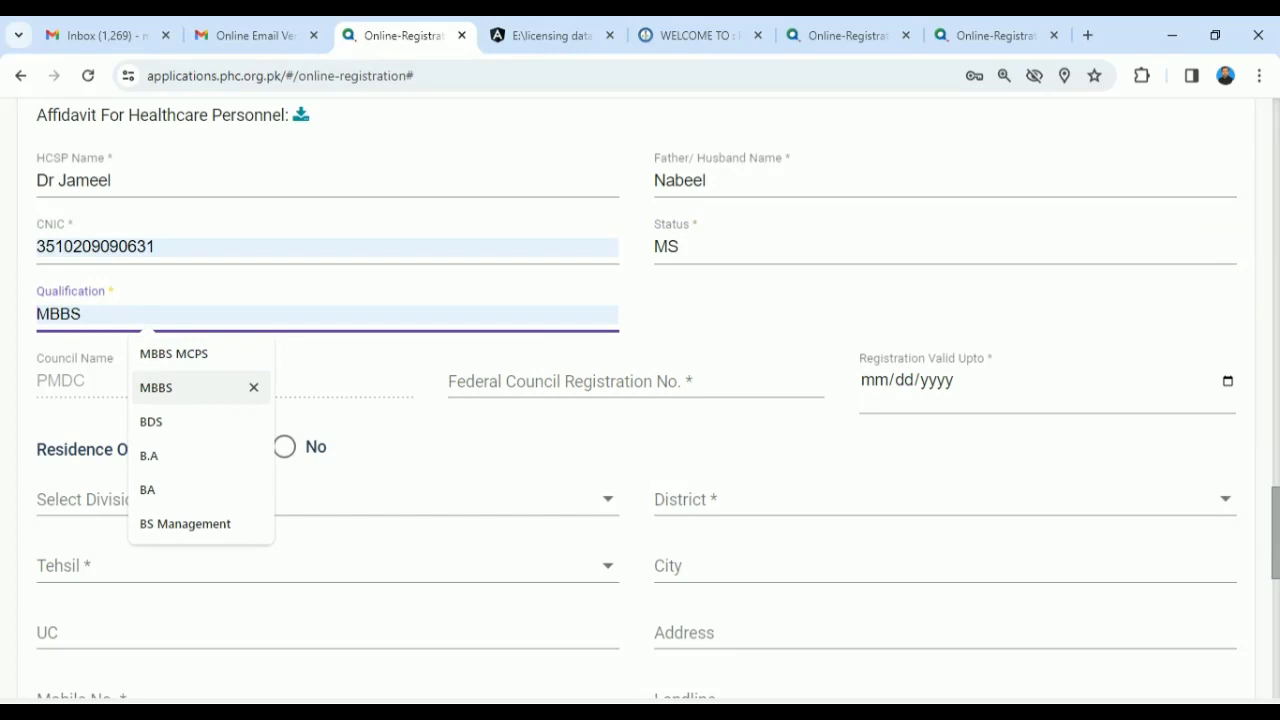
key(Down)
key(Up)
key(Up)
click(184, 402)
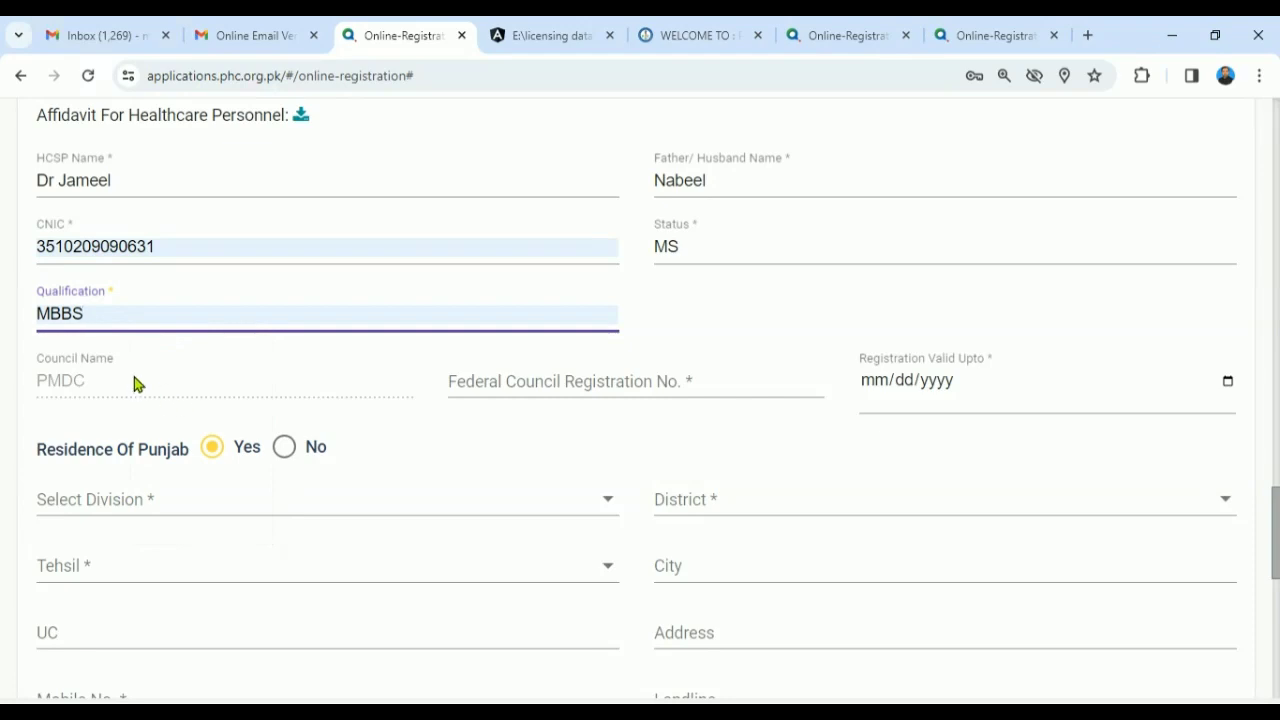
click(735, 298)
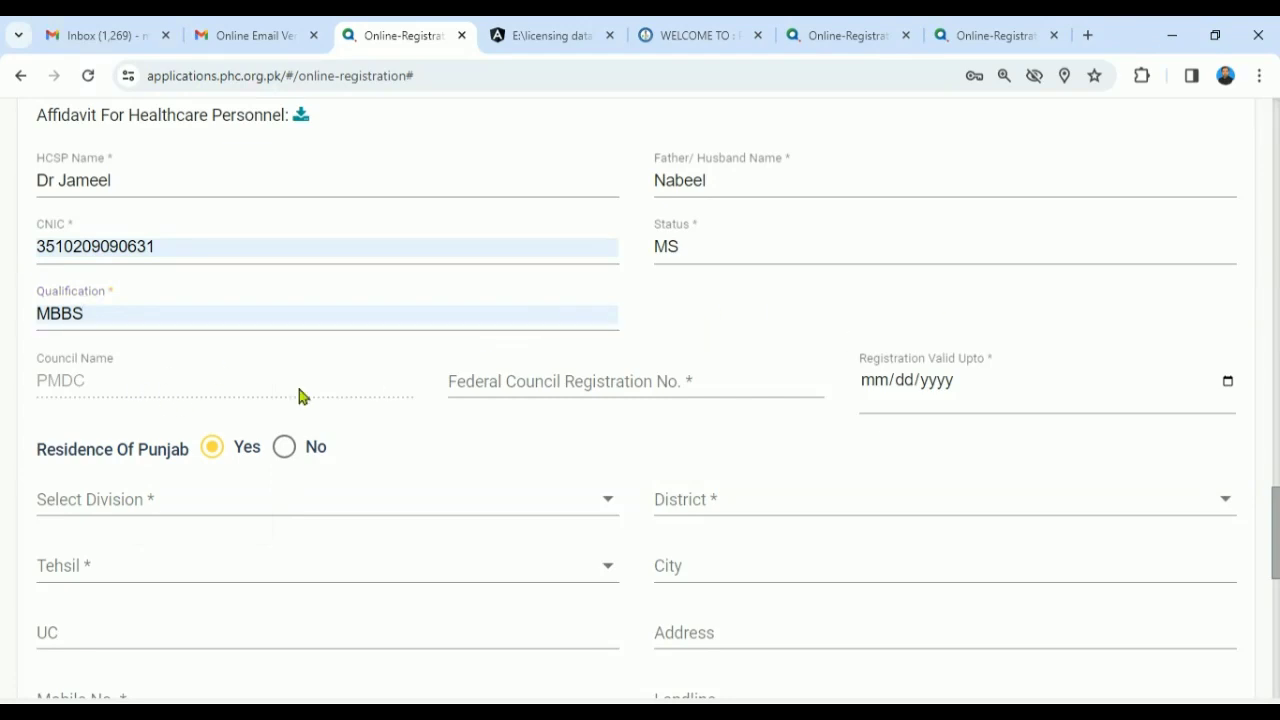
click(192, 391)
- Pick the suggested council registration number and set validity to 12/31/2028
scroll(1270, 530, down, 2)
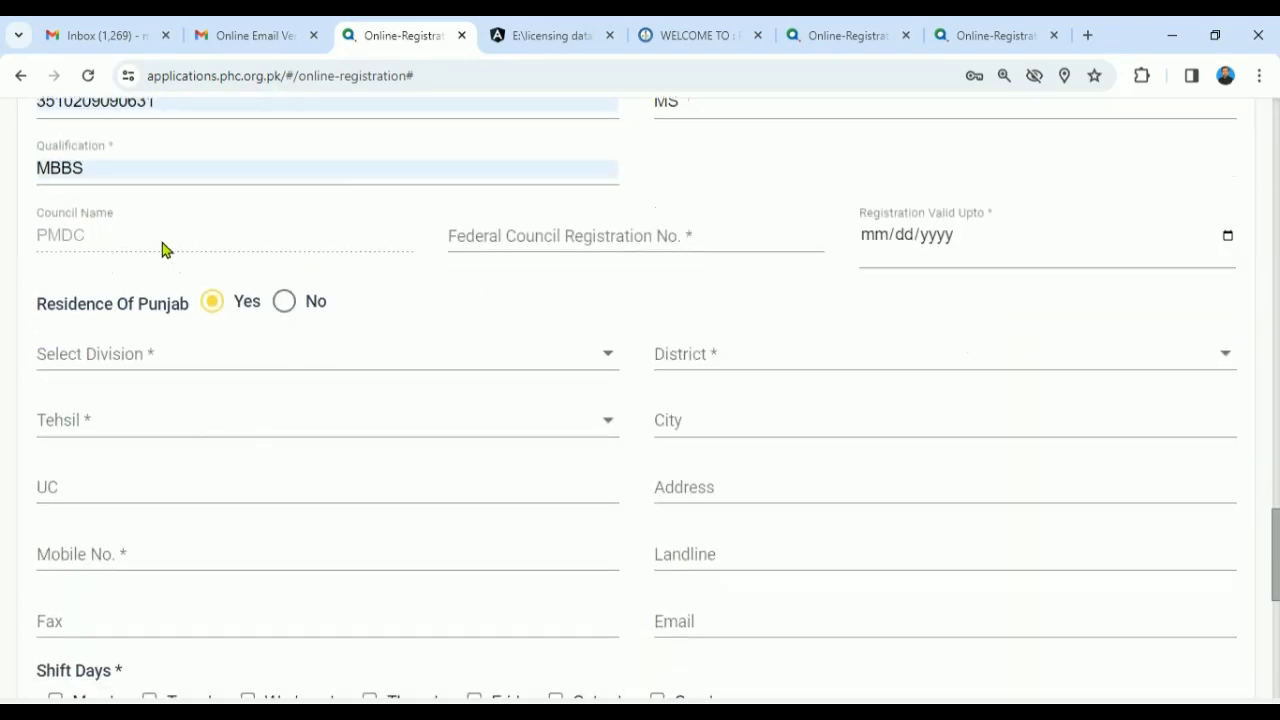
click(685, 235)
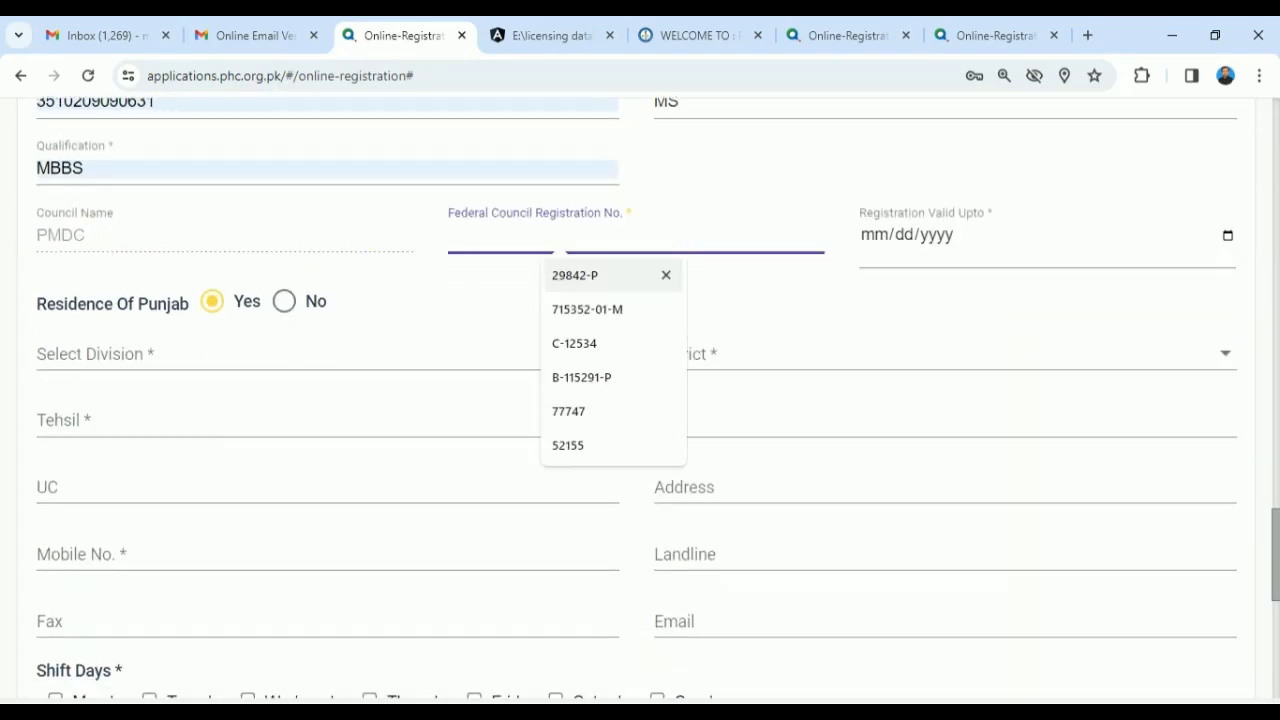
click(640, 274)
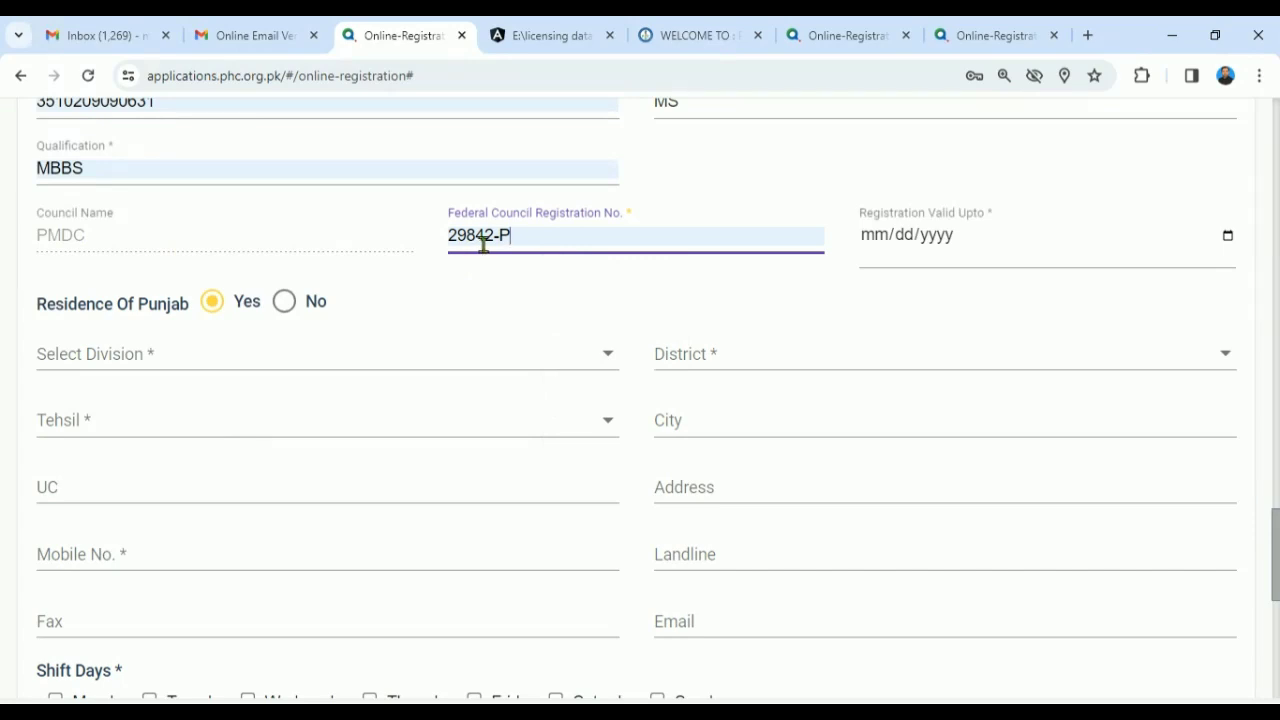
click(1227, 246)
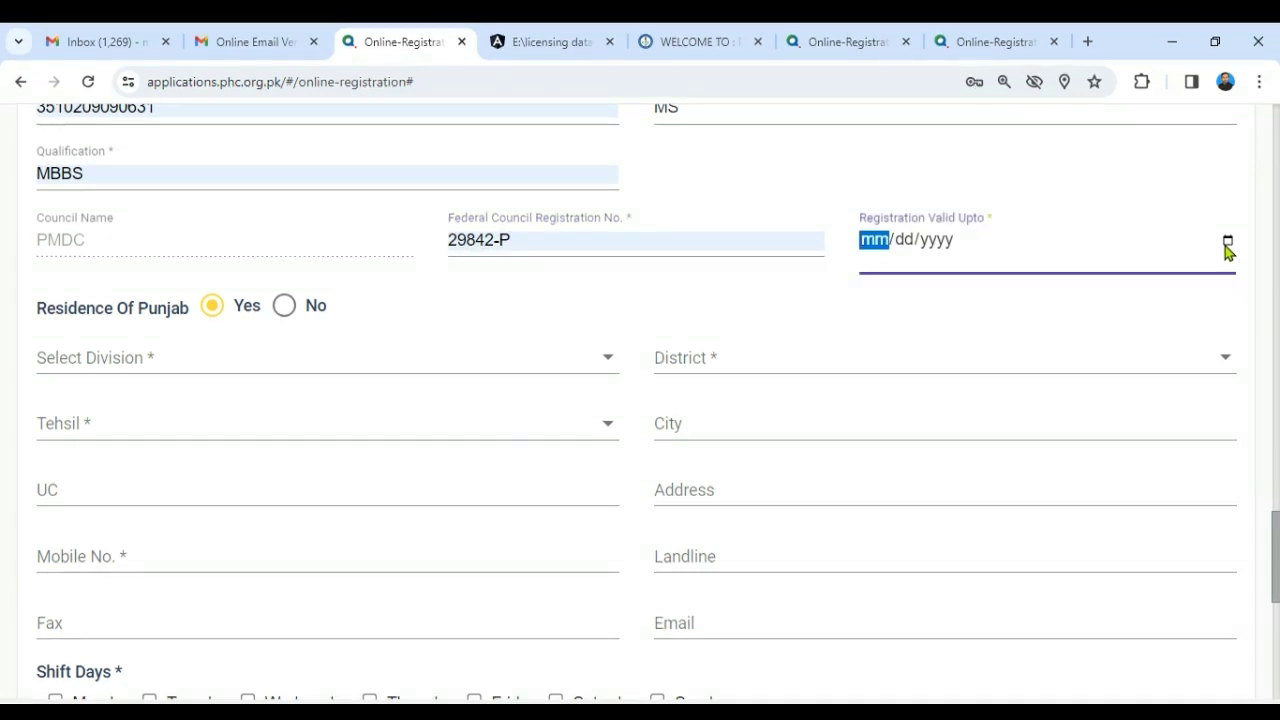
mouse_move(1277, 530)
mouse_down()
mouse_move(1277, 496)
mouse_move(1276, 507)
mouse_up()
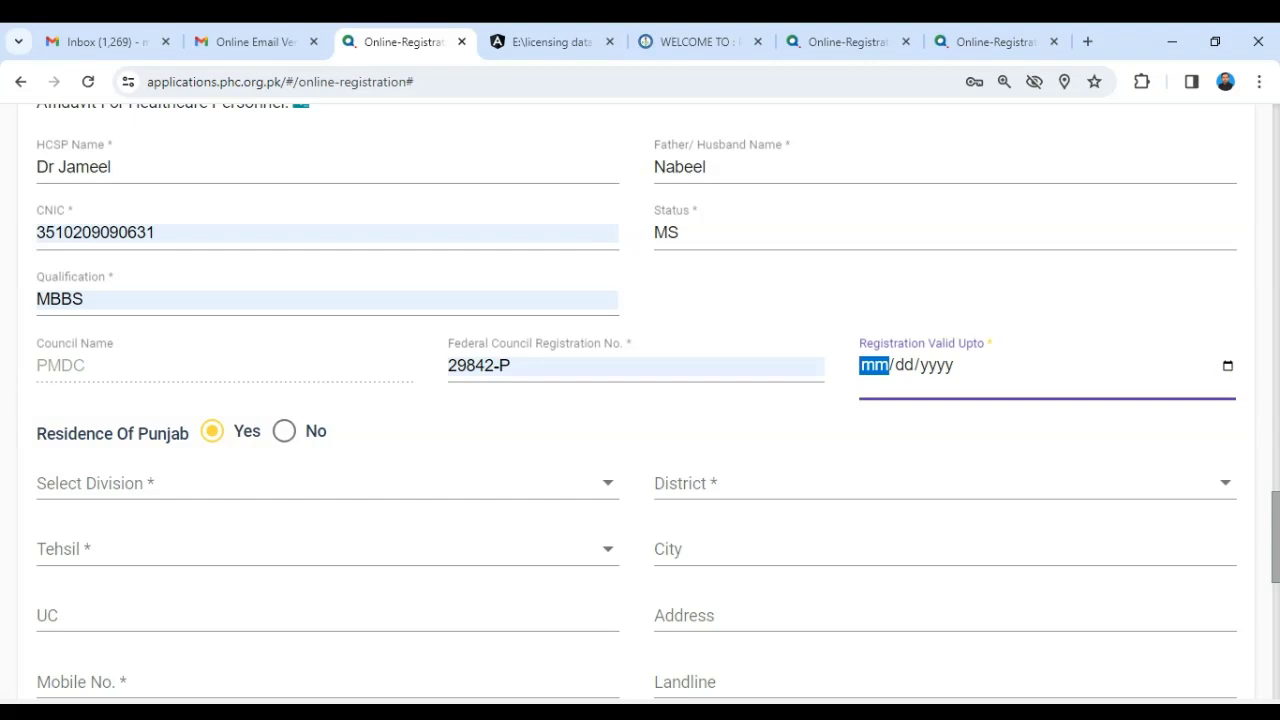
text(12/29/2028)
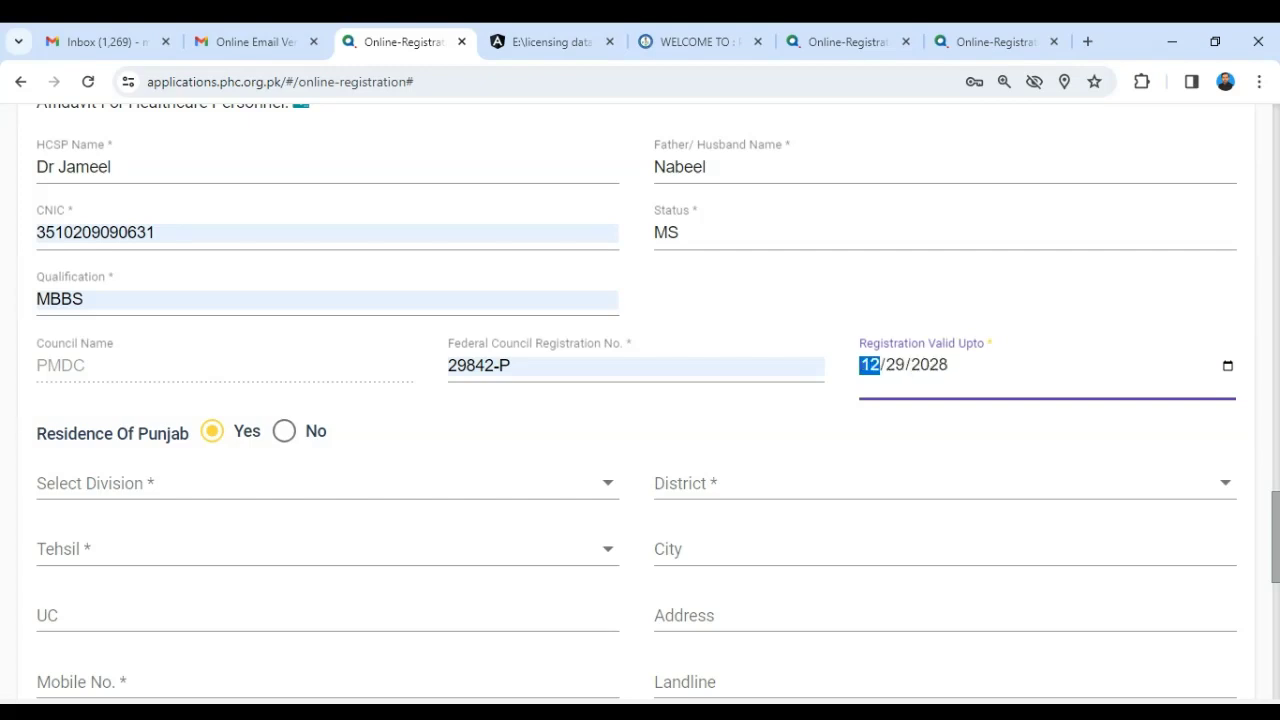
click(893, 293)
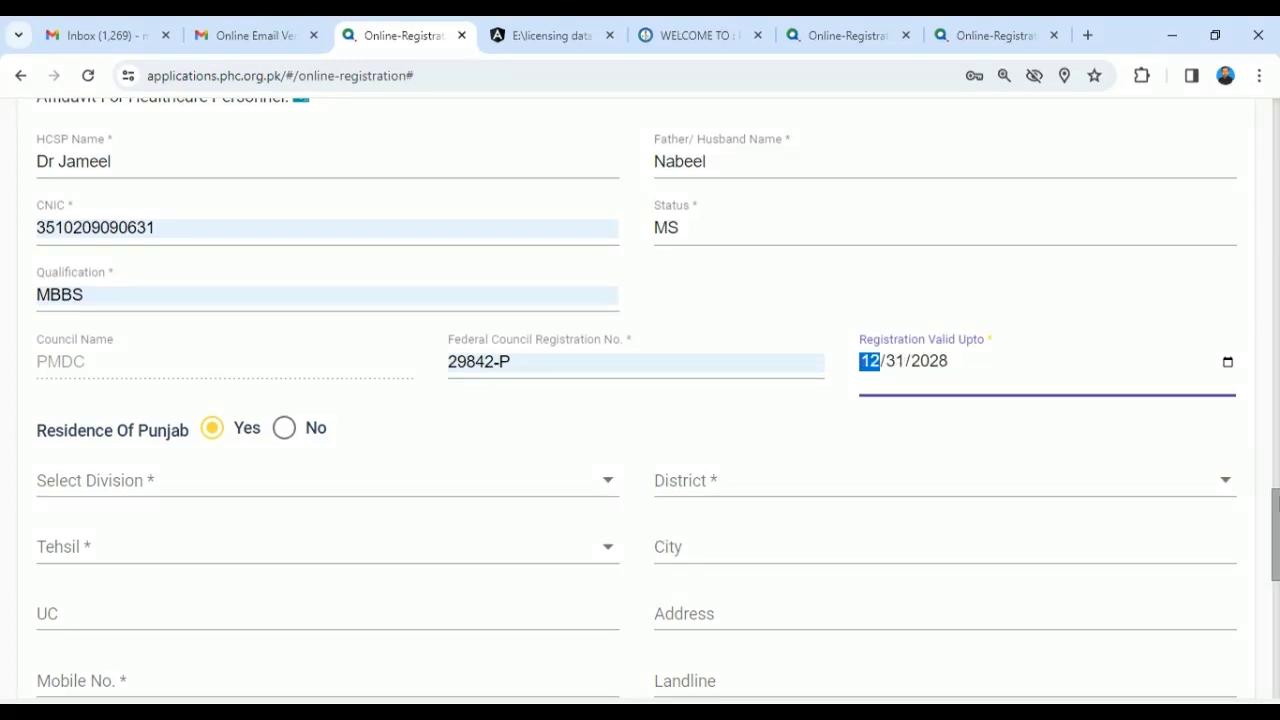
scroll(303, 263, down, 3)
- Set the location to division Lahore, district Kasur, tehsil Kasur and city Kasur
click(294, 261)
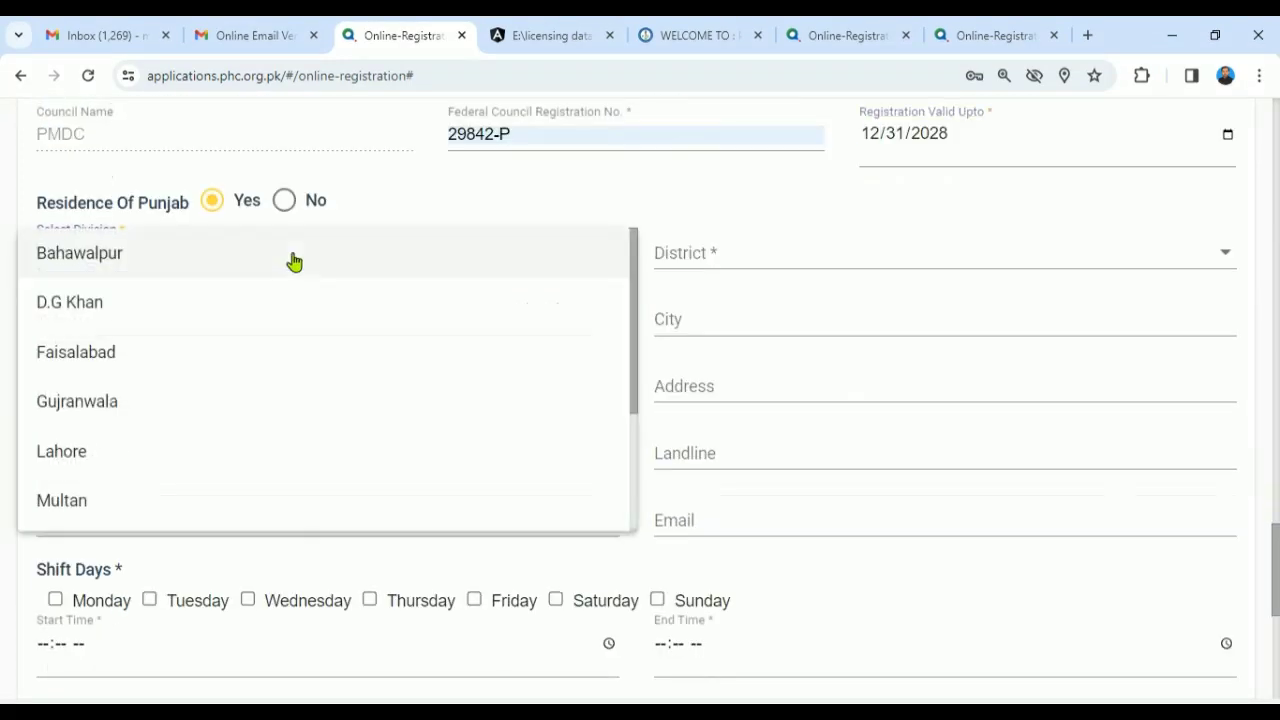
key(l)
key(Return)
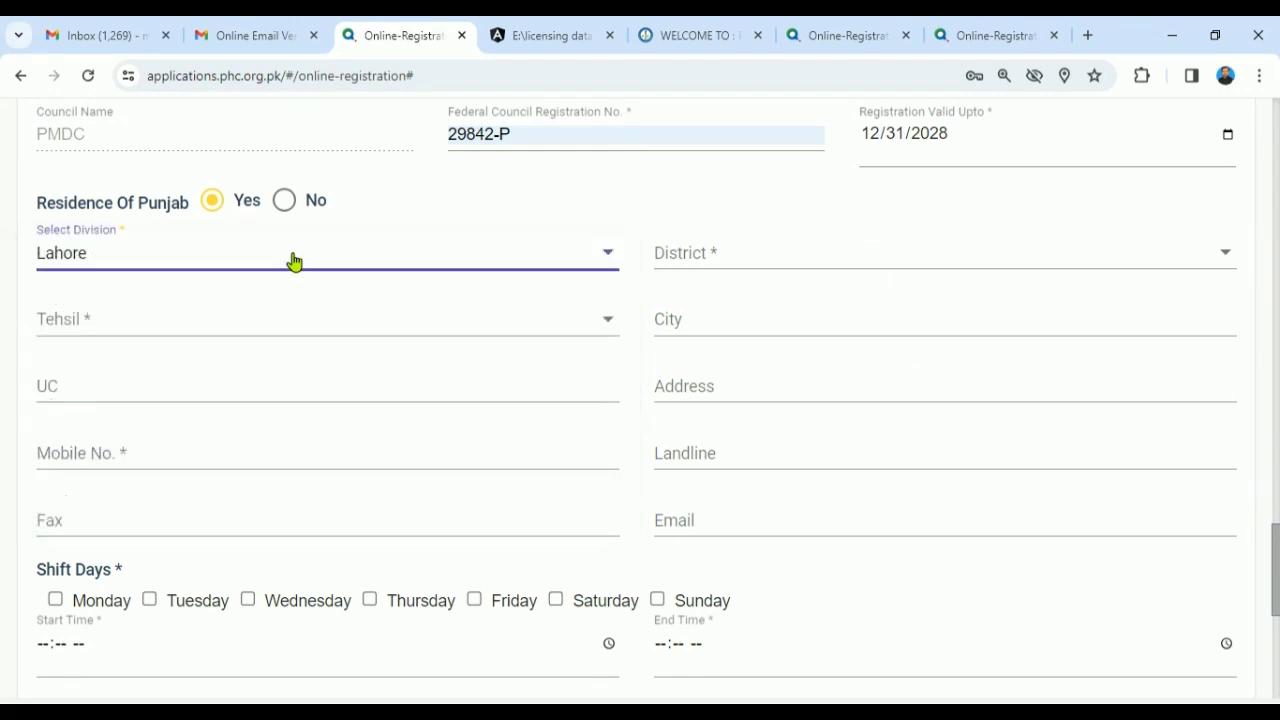
click(676, 268)
click(677, 266)
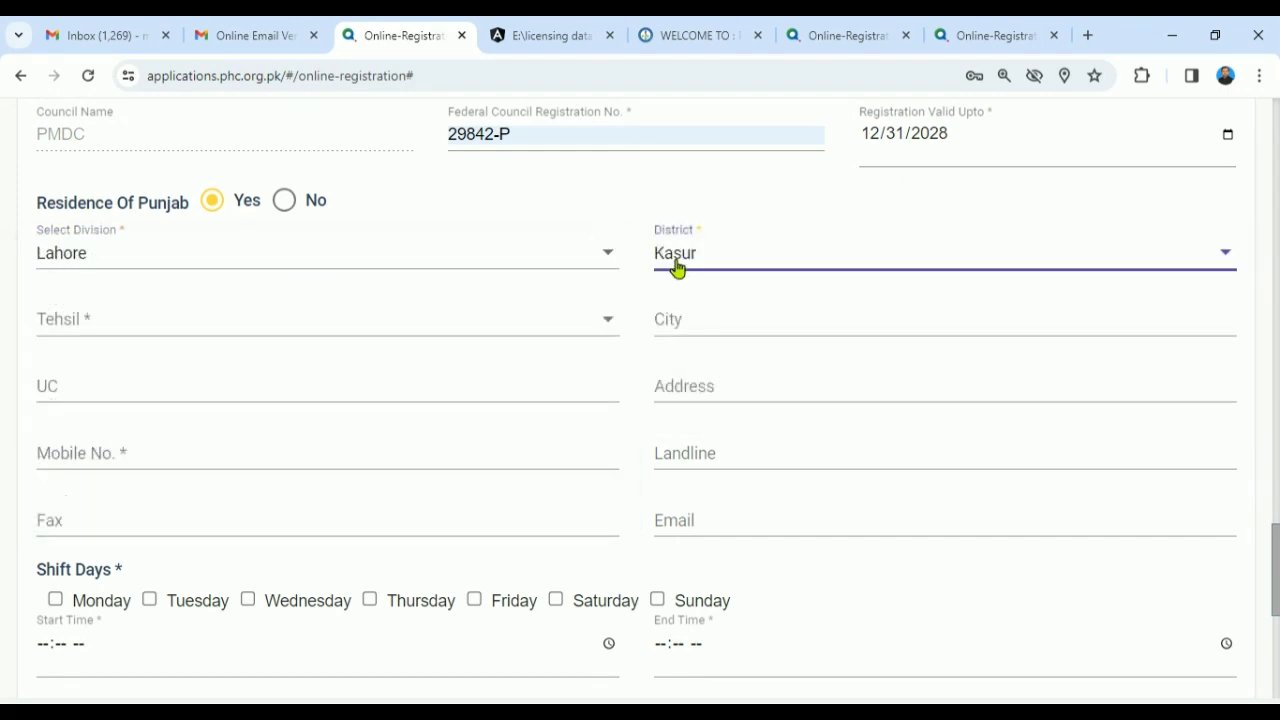
click(443, 326)
key(k)
key(Return)
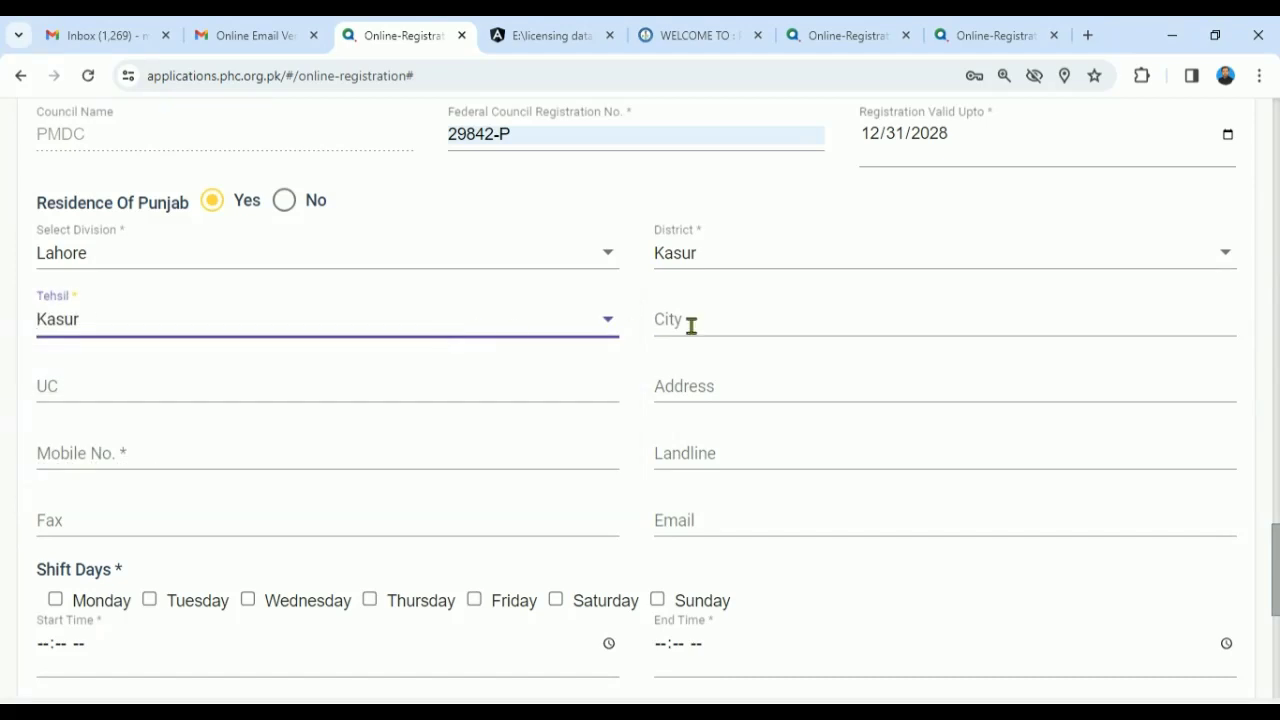
click(692, 325)
text(kASUR)
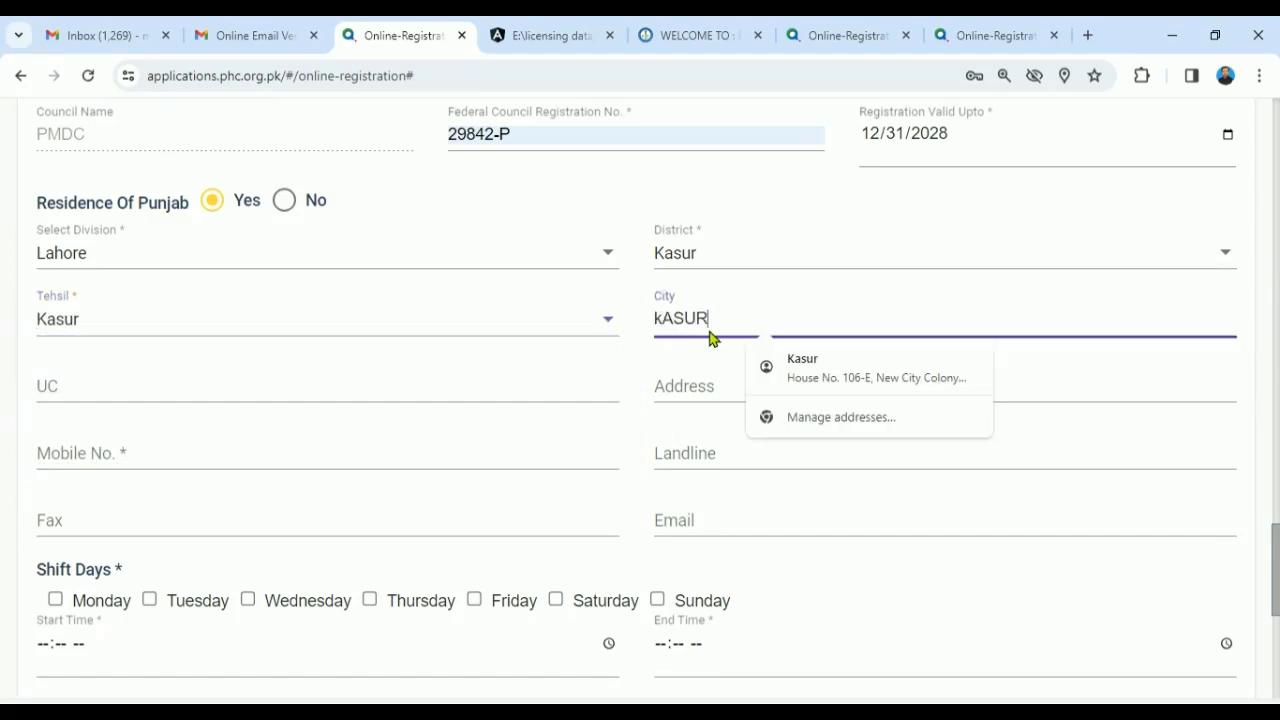
key(BackSpace)
key(BackSpace)
key(BackSpace)
key(BackSpace)
key(BackSpace)
text(Kasur)
click(390, 388)
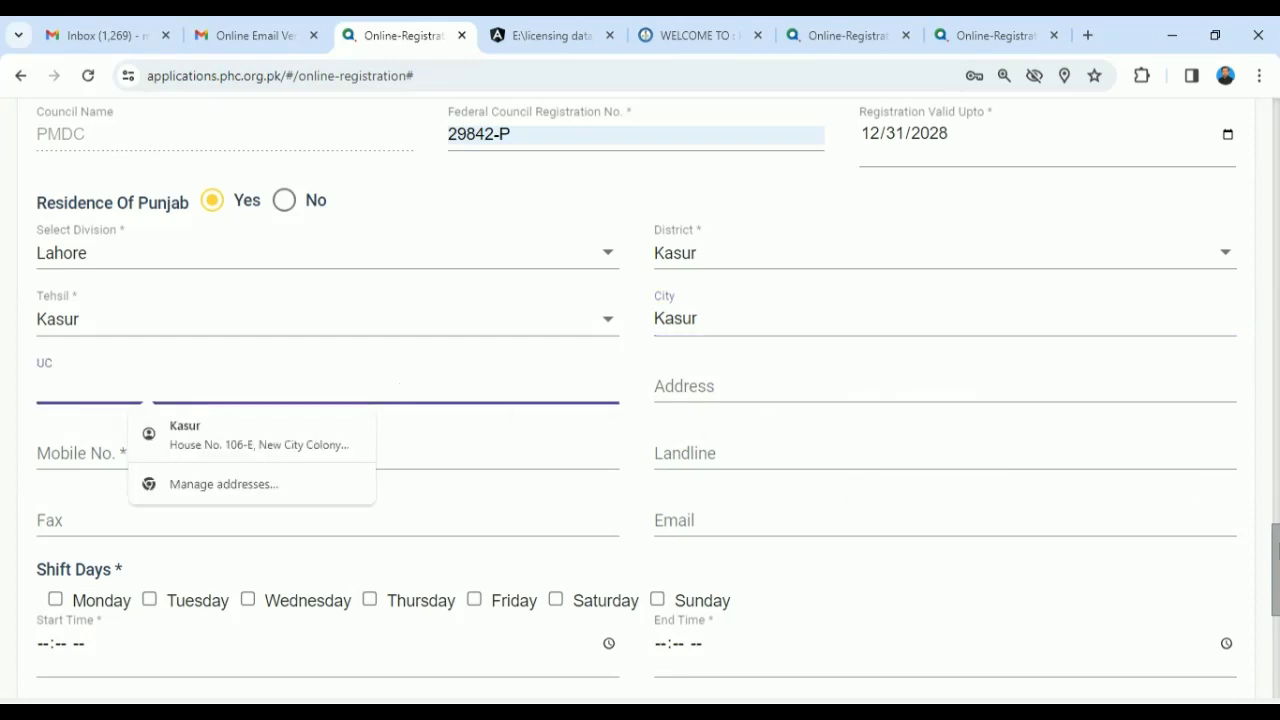
- Enter the personnel's mobile number
scroll(720, 186, down, 2)
click(677, 257)
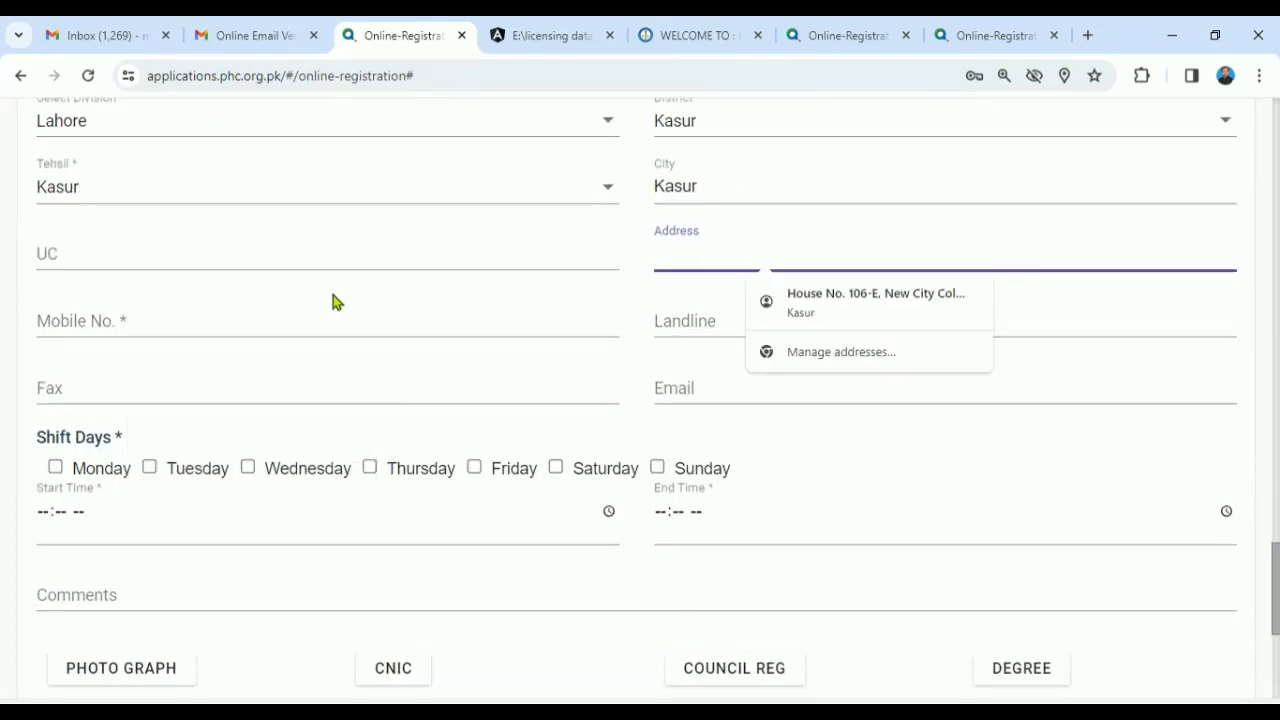
click(297, 314)
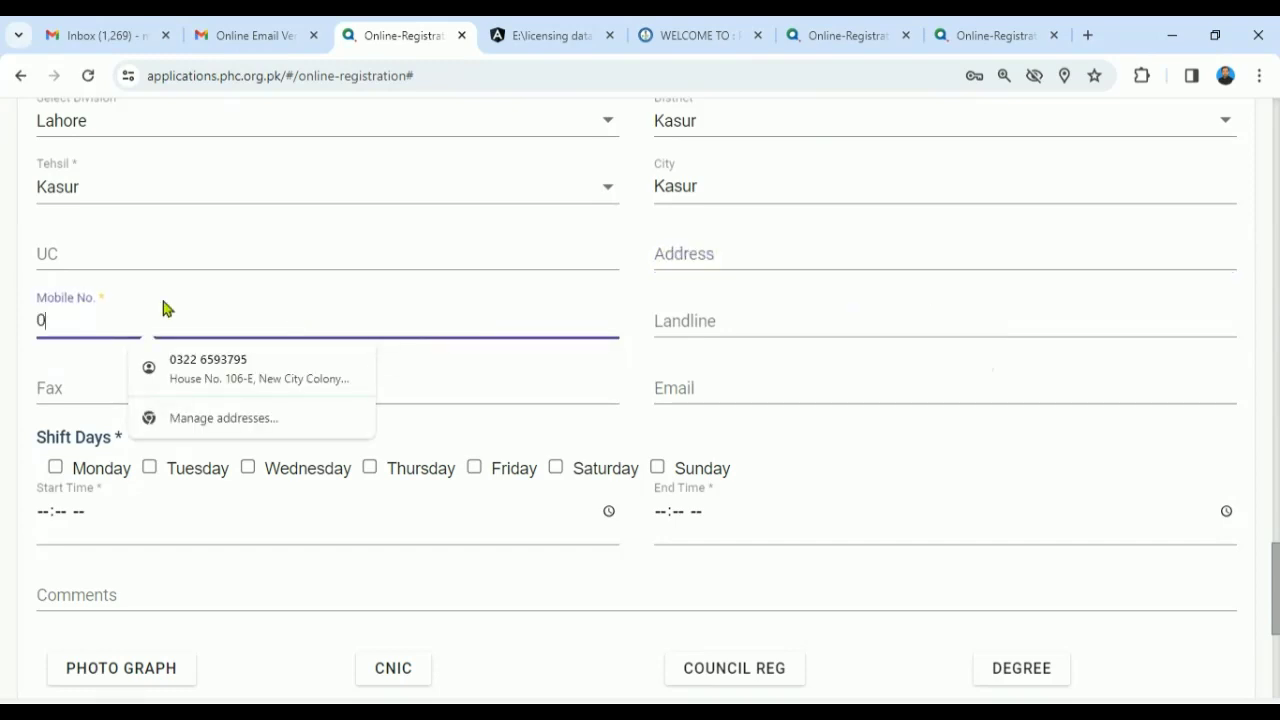
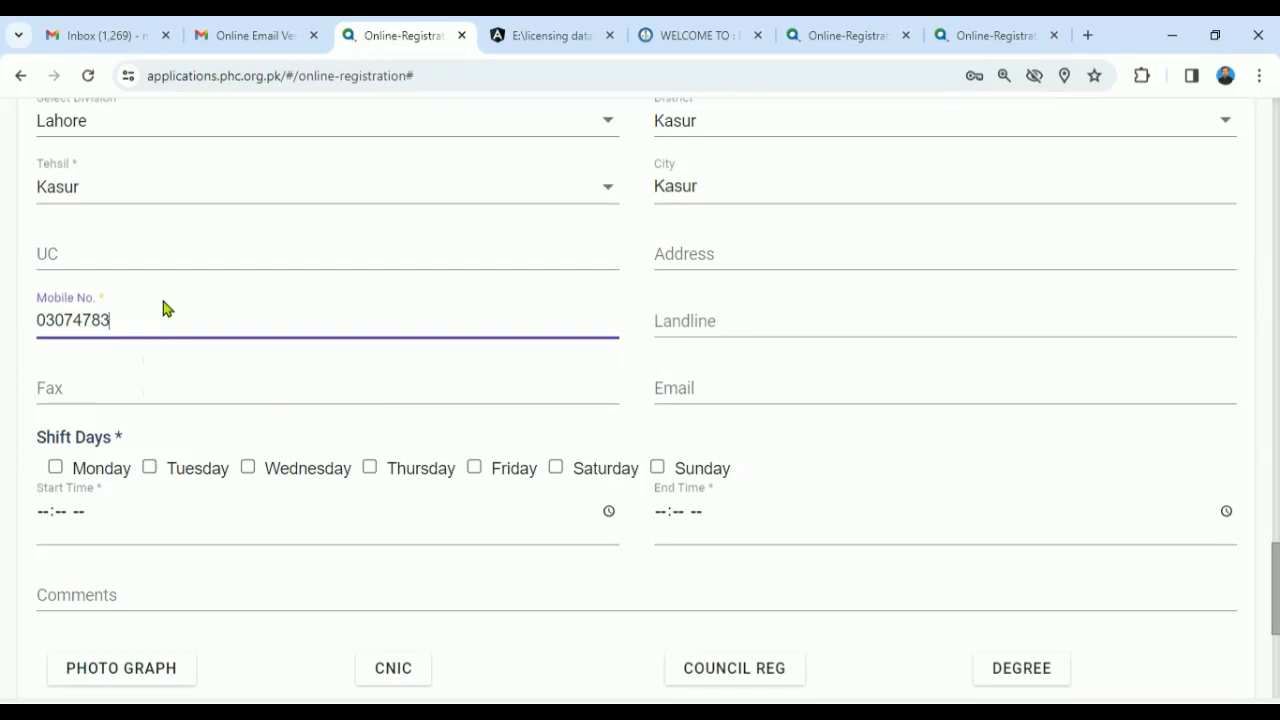
drag(1278, 570, 1278, 590)
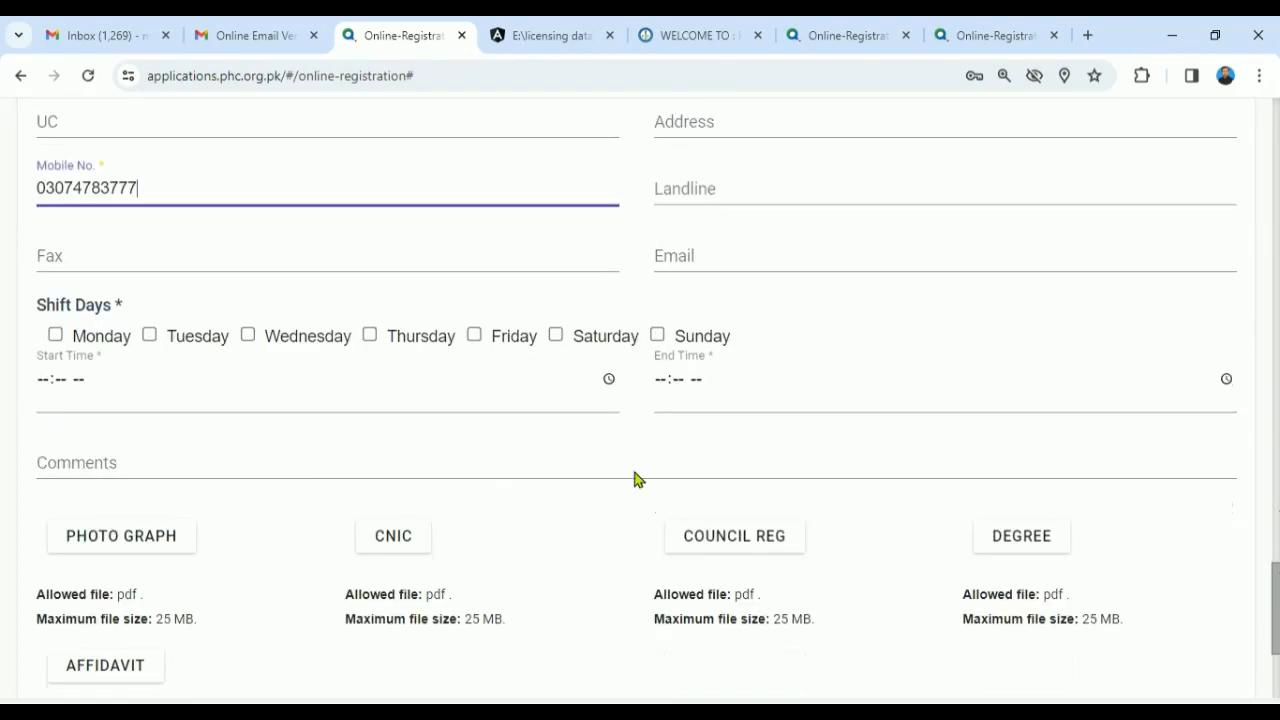
- Tick Monday through Saturday as shift days
click(55, 335)
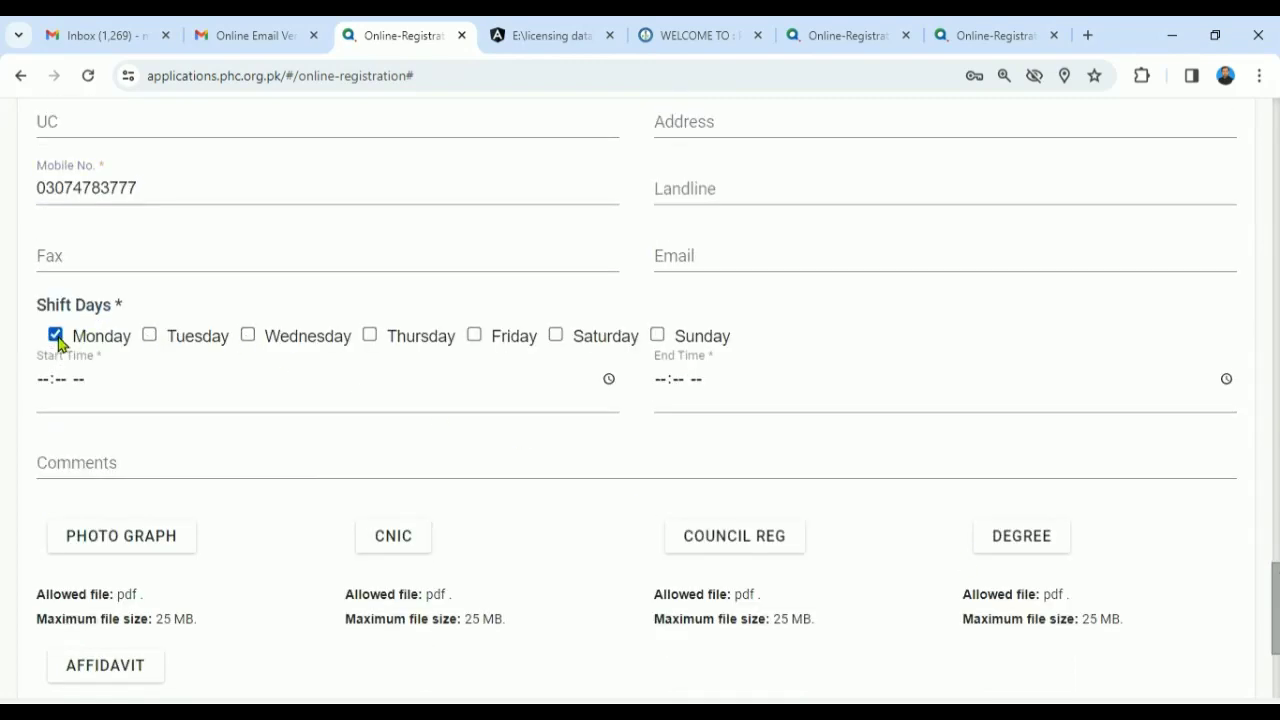
click(150, 336)
click(248, 335)
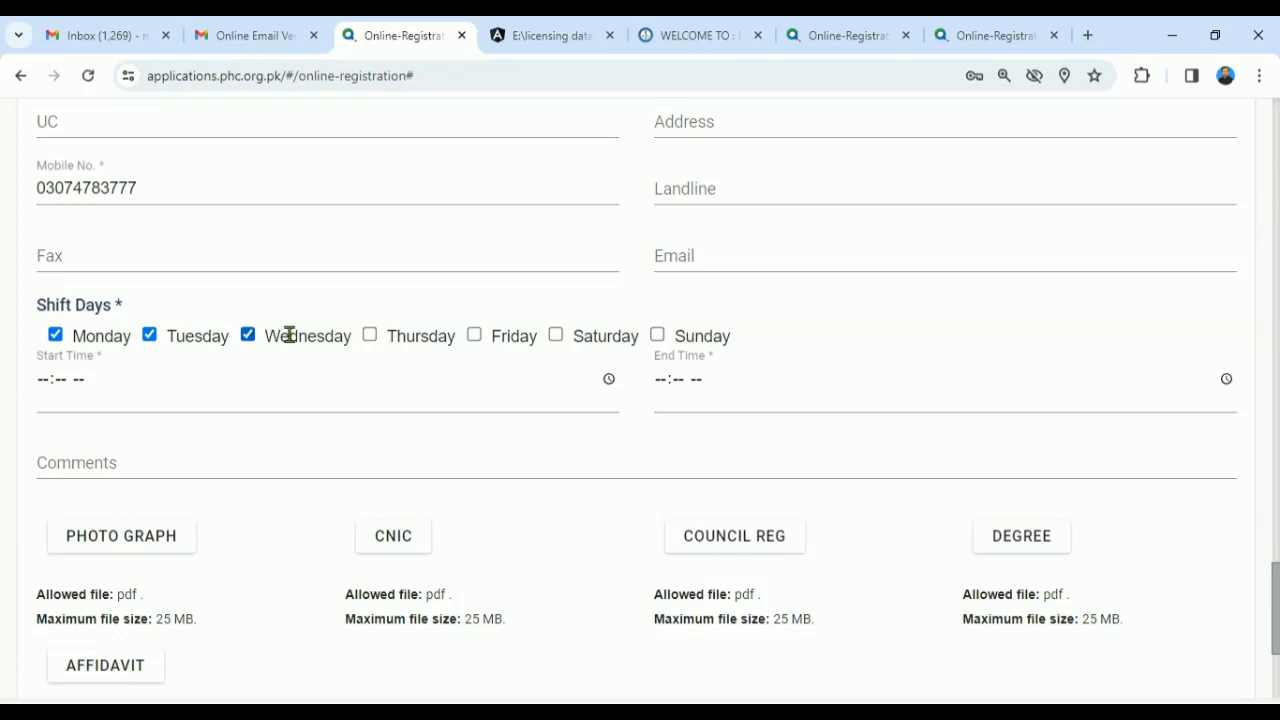
click(370, 335)
click(474, 336)
click(556, 336)
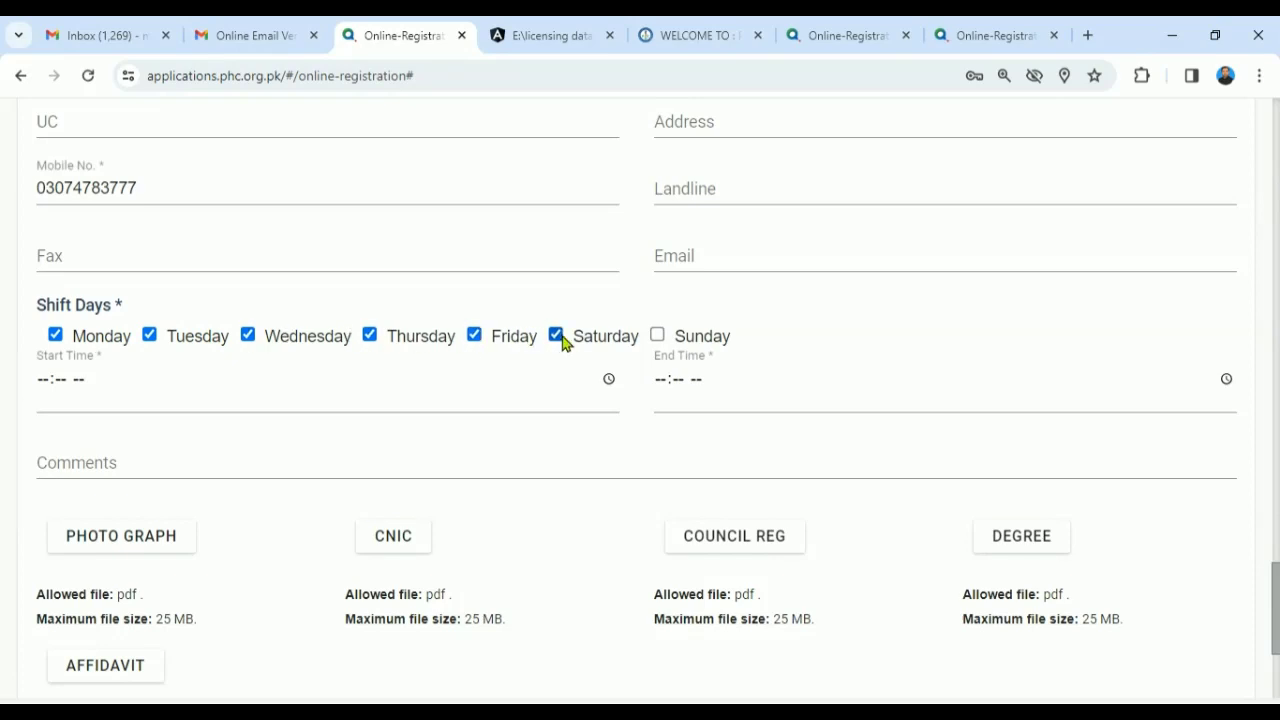
- Set shift hours from 08:00 AM to 02:00 PM
click(44, 385)
text(0800)
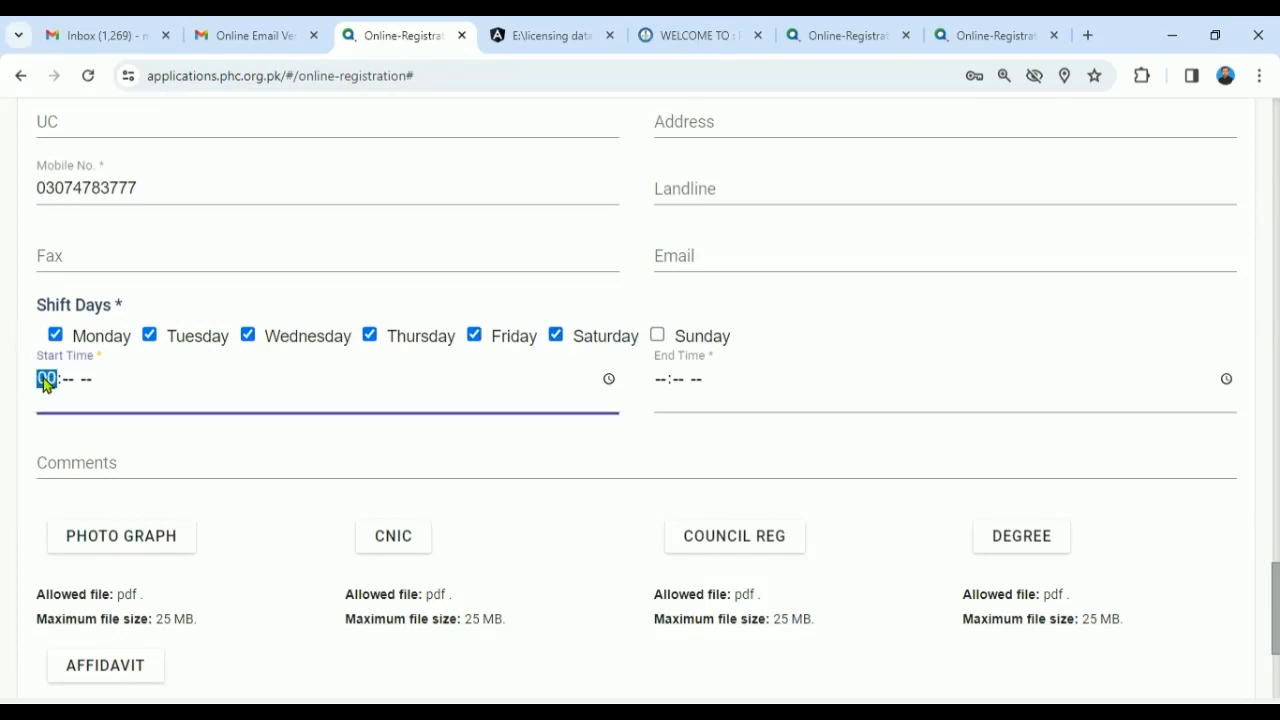
text(a)
key(Tab)
text(0808)
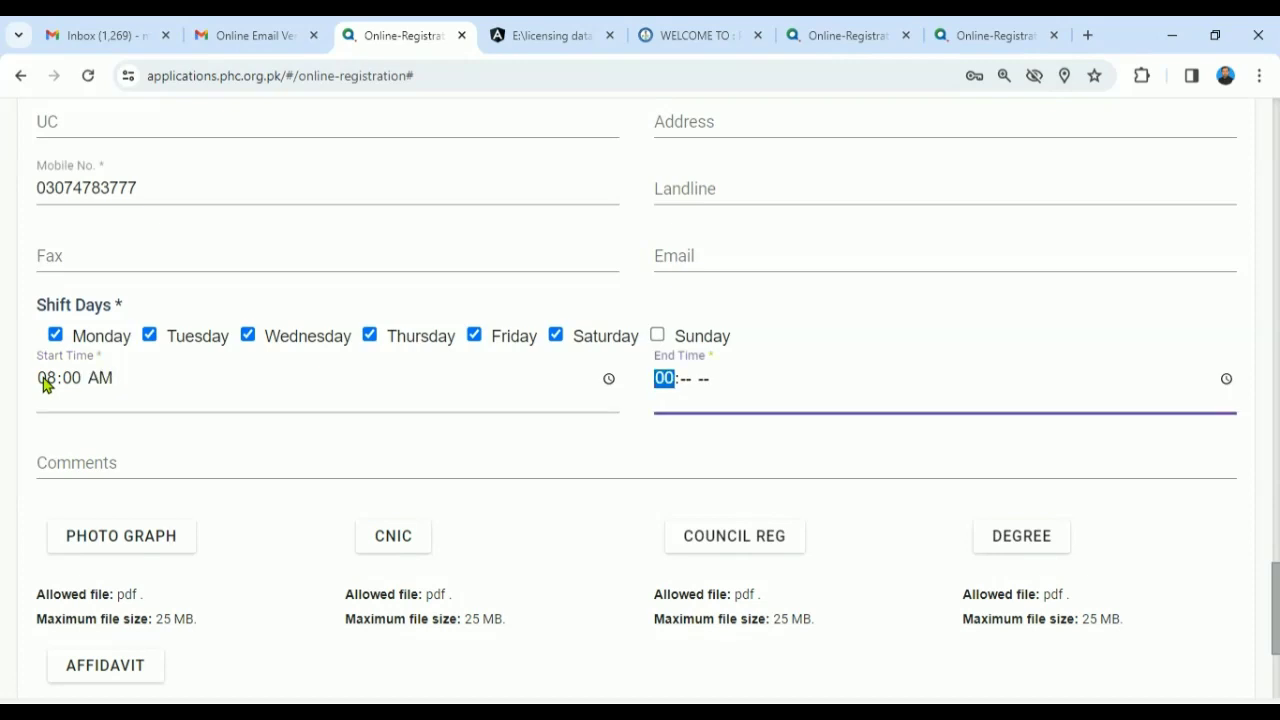
key(shift+Tab)
key(shift+Tab)
text(12)
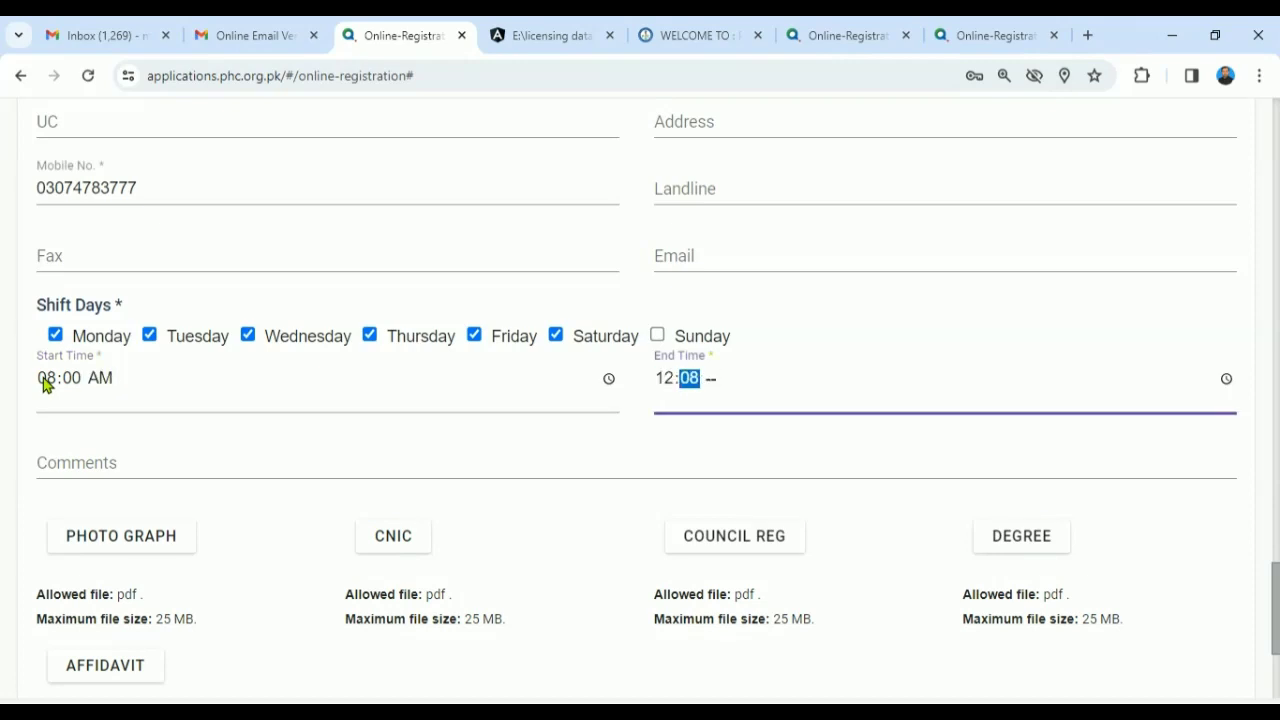
key(shift+Tab)
text(0200)
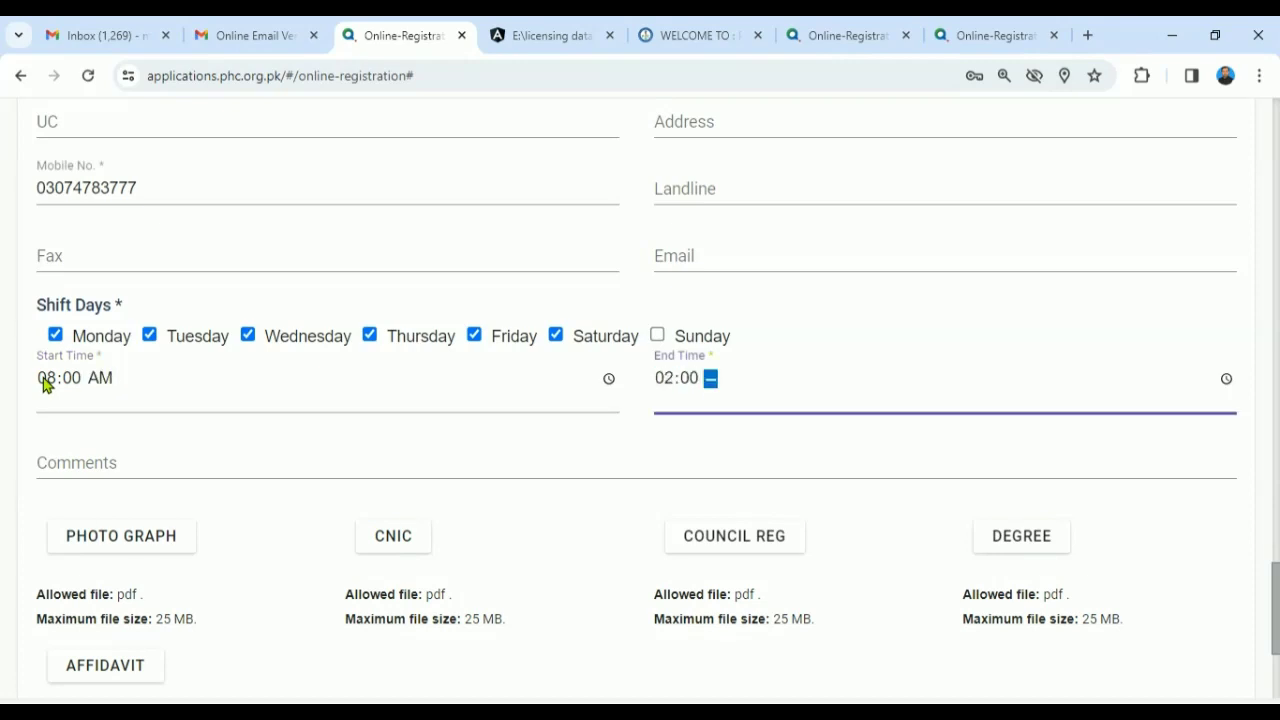
text(p)
scroll(923, 471, down, 2)
scroll(412, 347, down, 1)
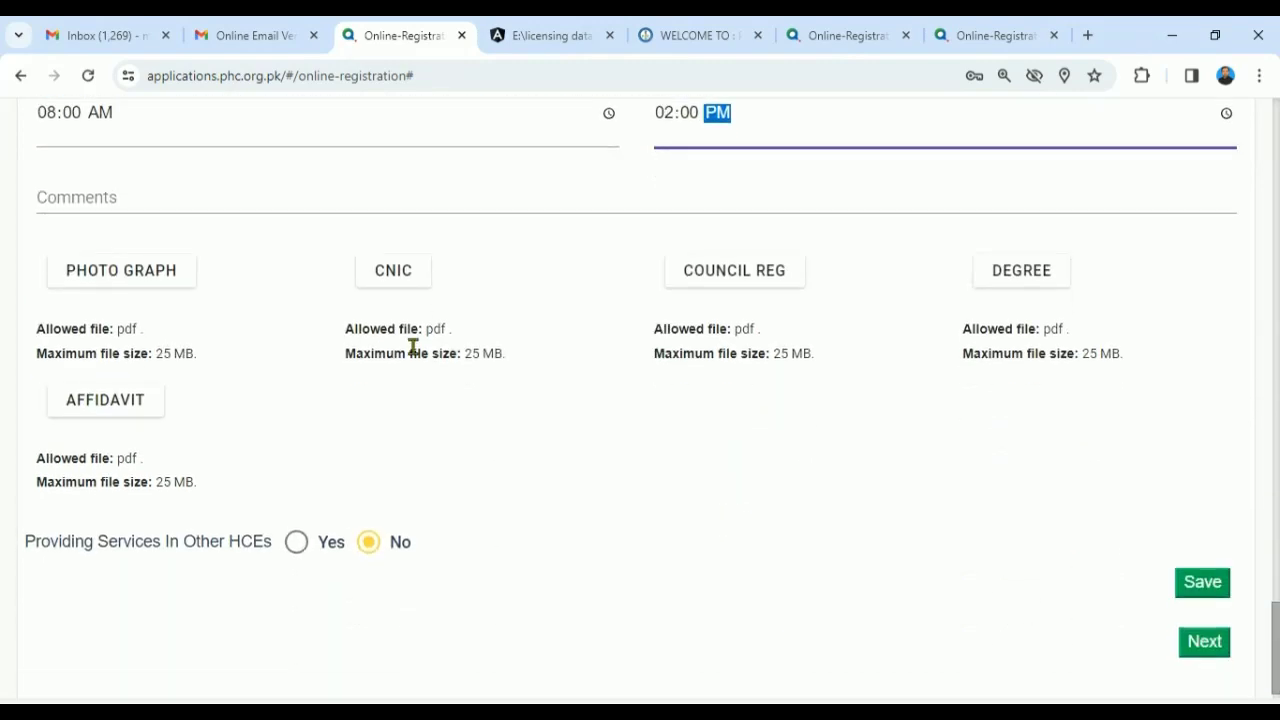
- Attach the doctor's picture from the medical officer's folder to the PHOTO GRAPH slot
click(148, 289)
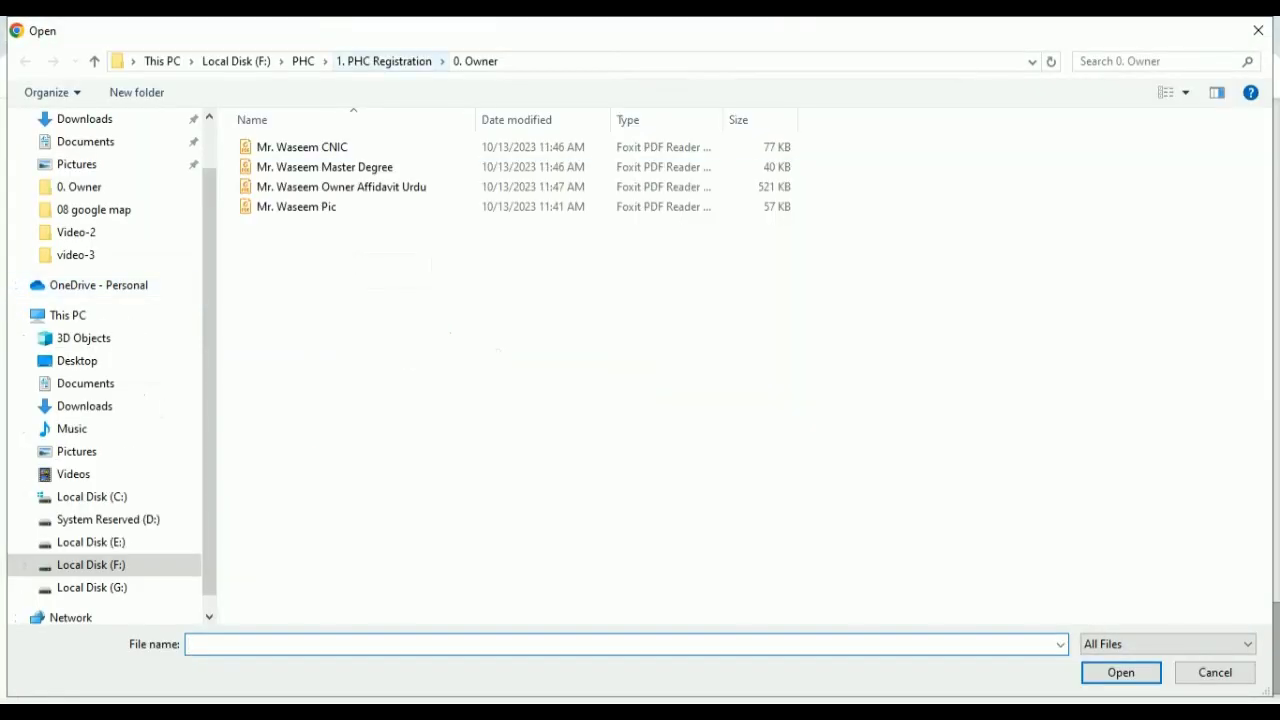
click(388, 61)
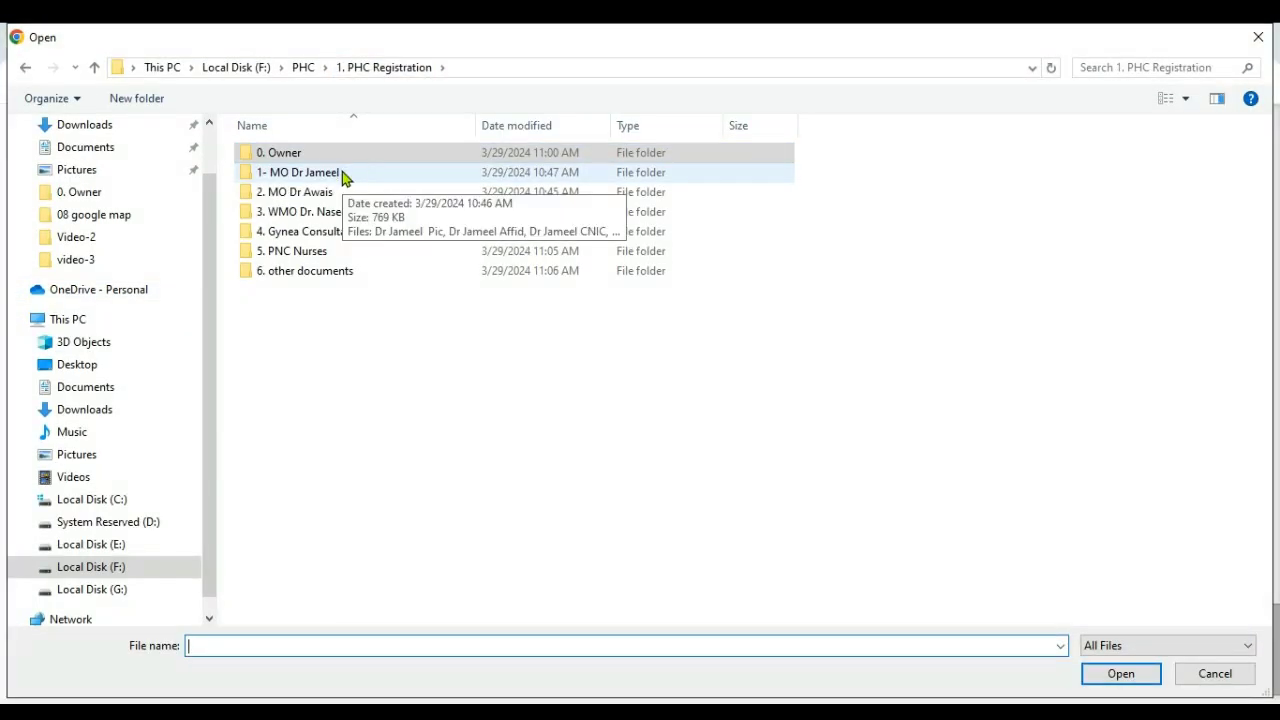
click(342, 173)
double_click(345, 173)
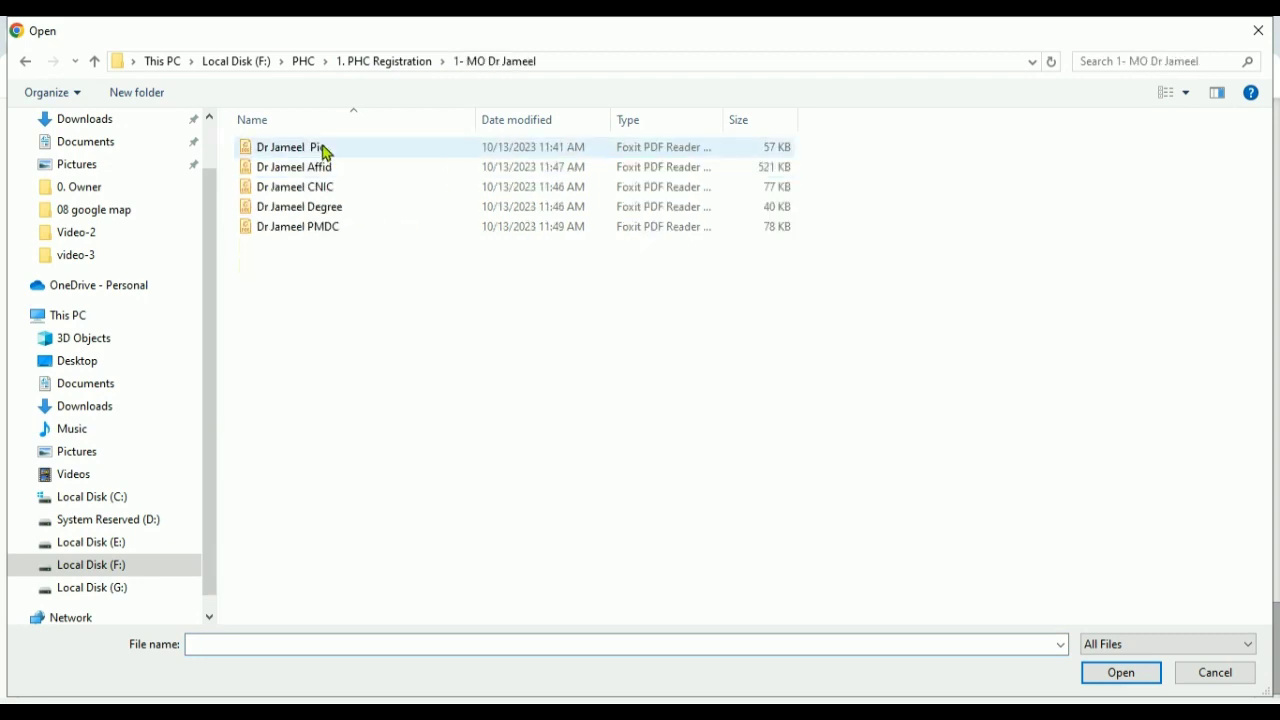
click(329, 192)
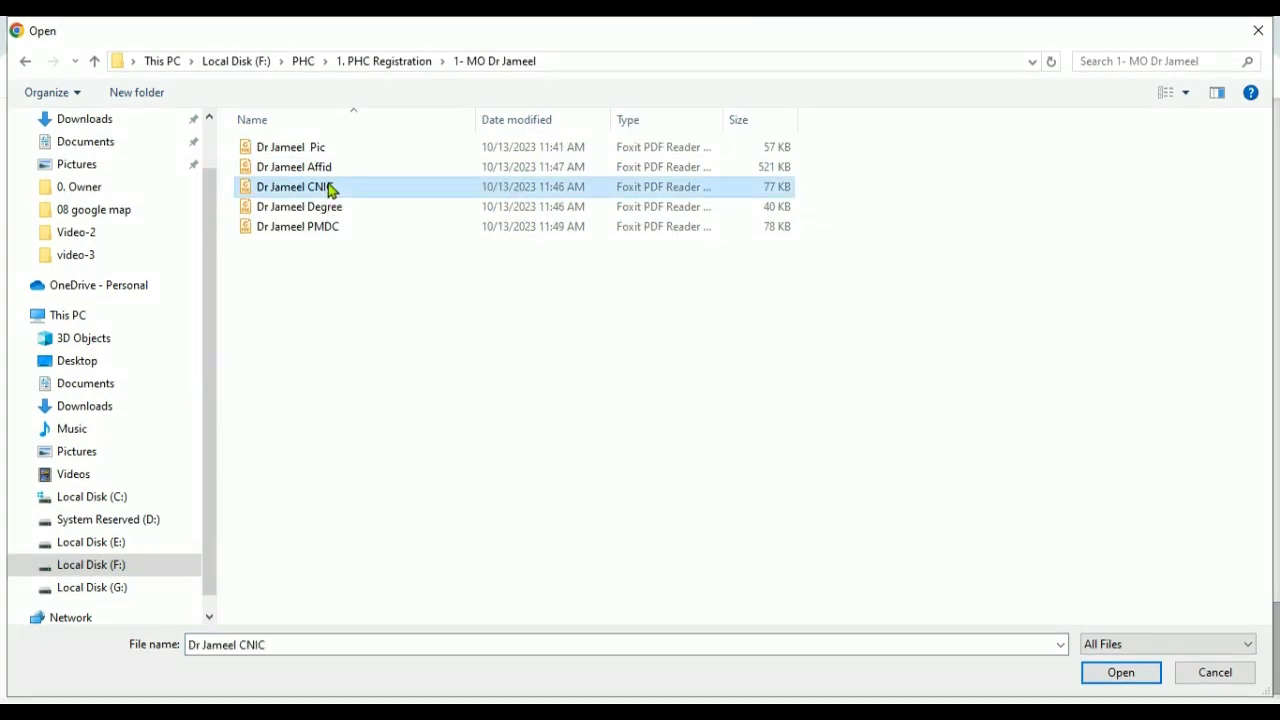
double_click(331, 190)
click(182, 278)
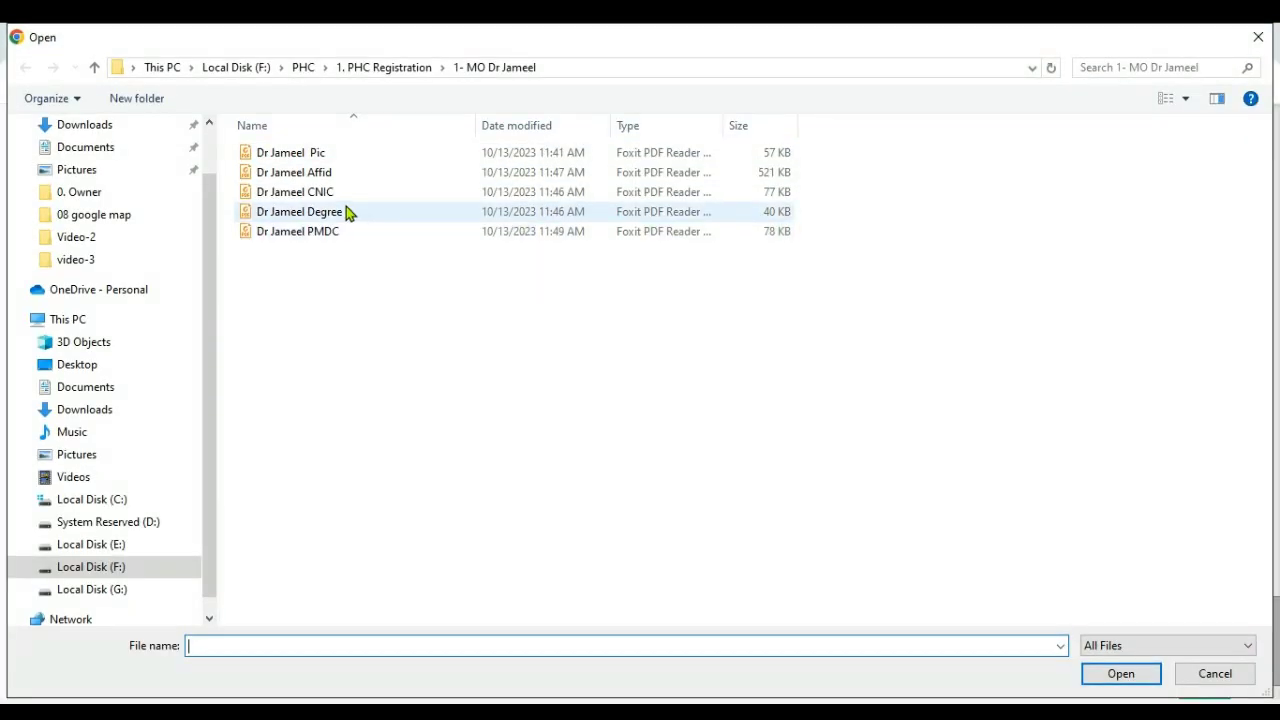
double_click(334, 155)
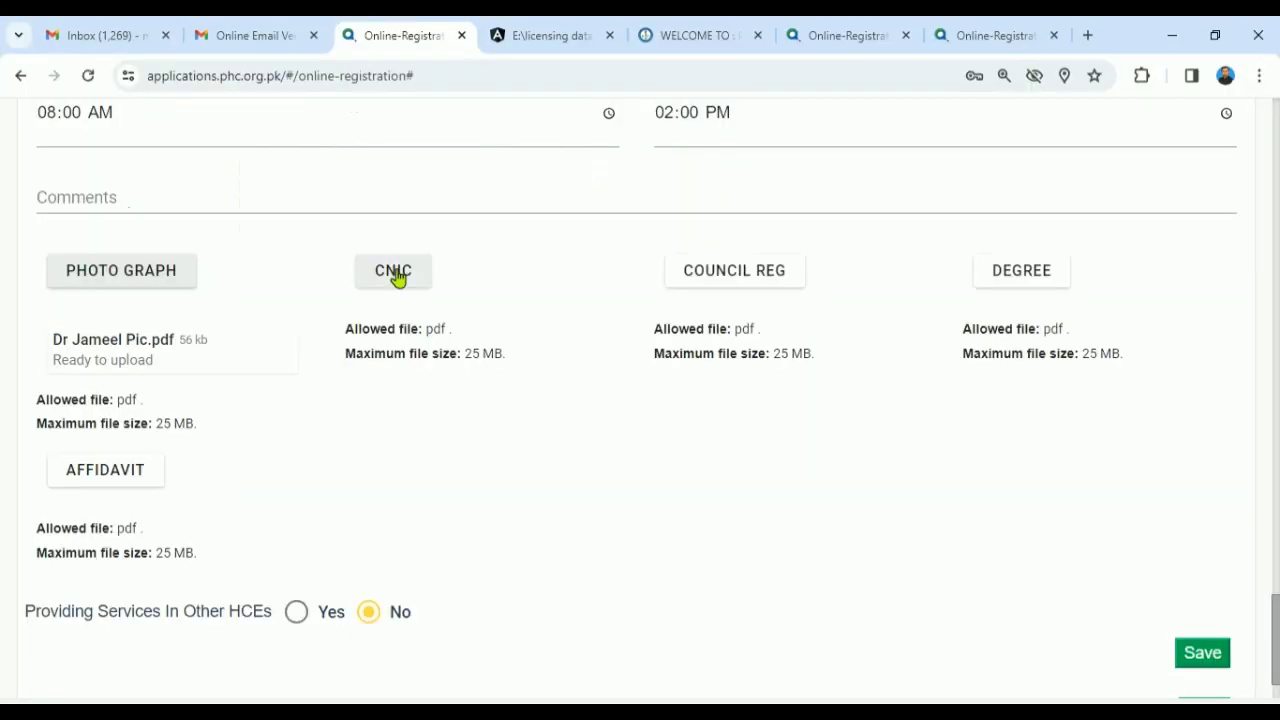
- Attach the doctor's CNIC, PMDC certificate and degree PDFs to the CNIC, COUNCIL REG and DEGREE slots
click(396, 276)
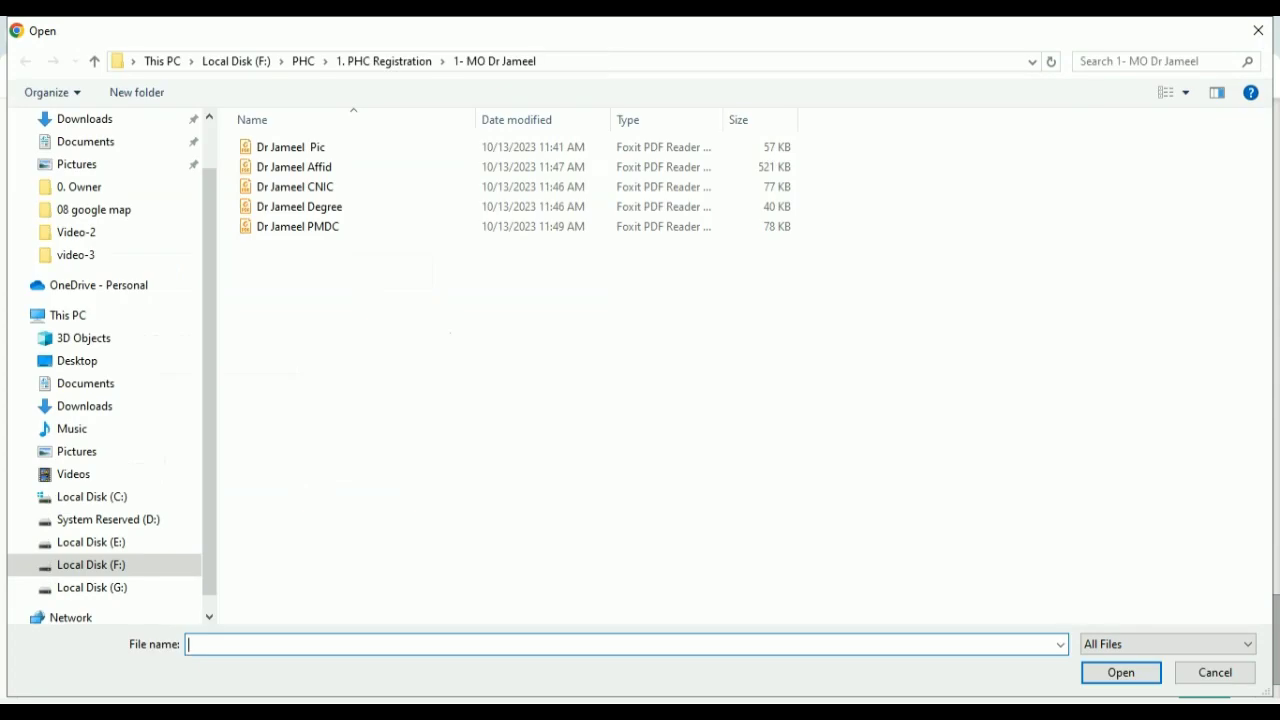
double_click(300, 187)
click(738, 274)
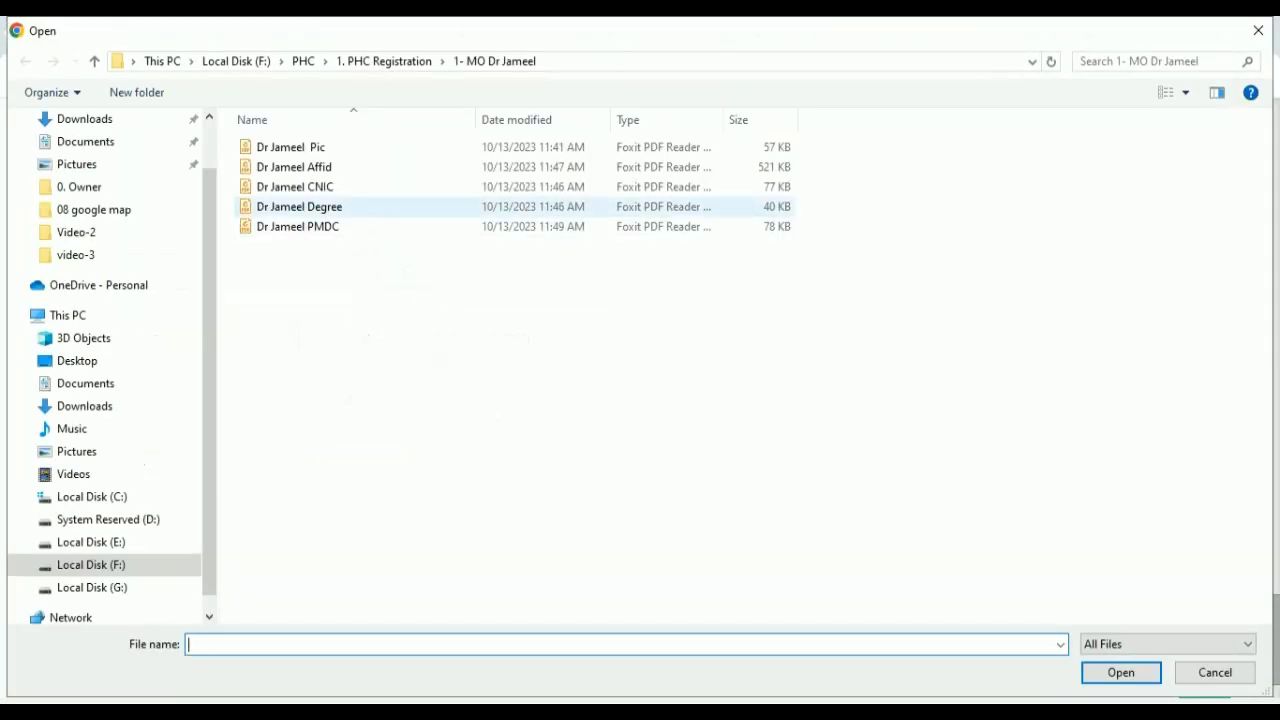
double_click(340, 228)
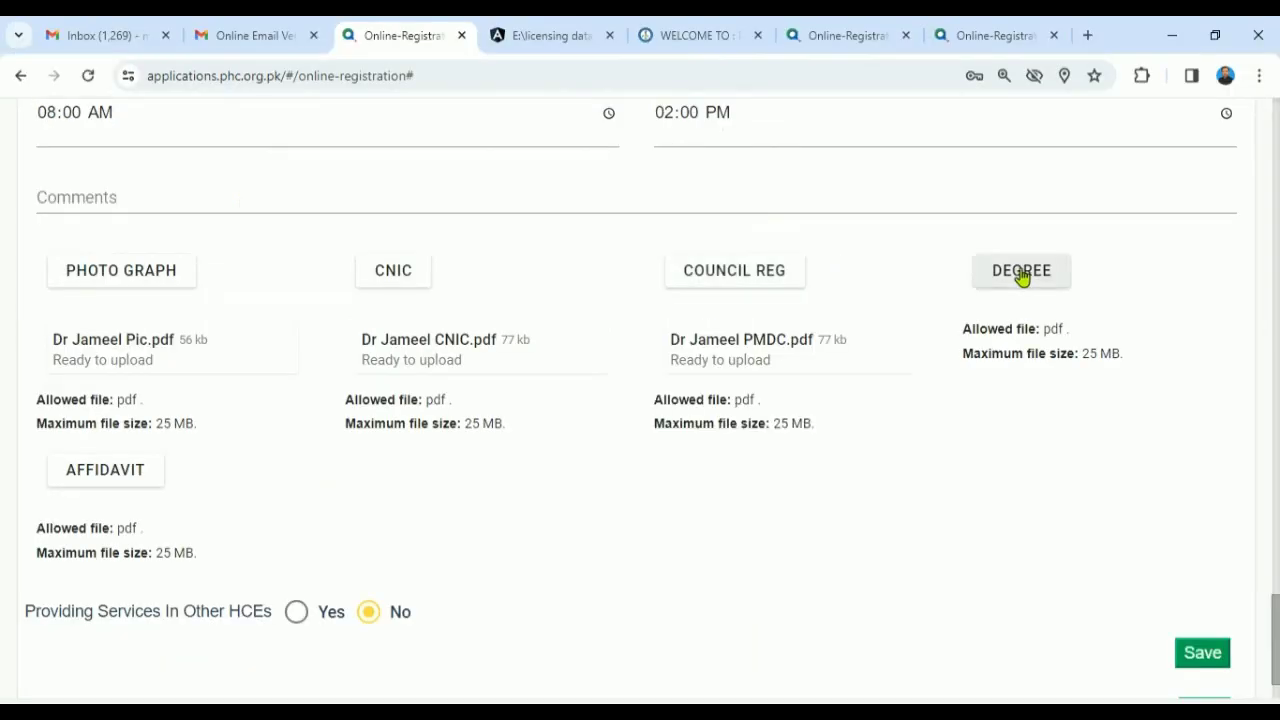
click(1027, 277)
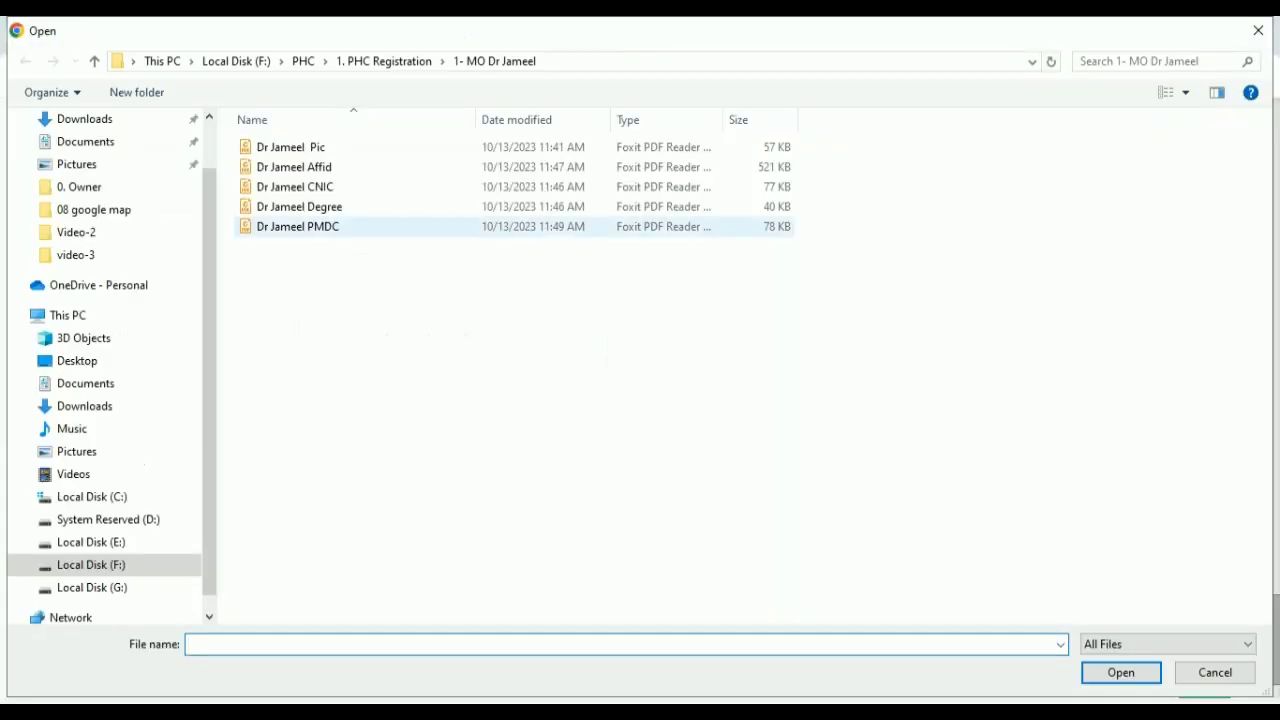
double_click(330, 208)
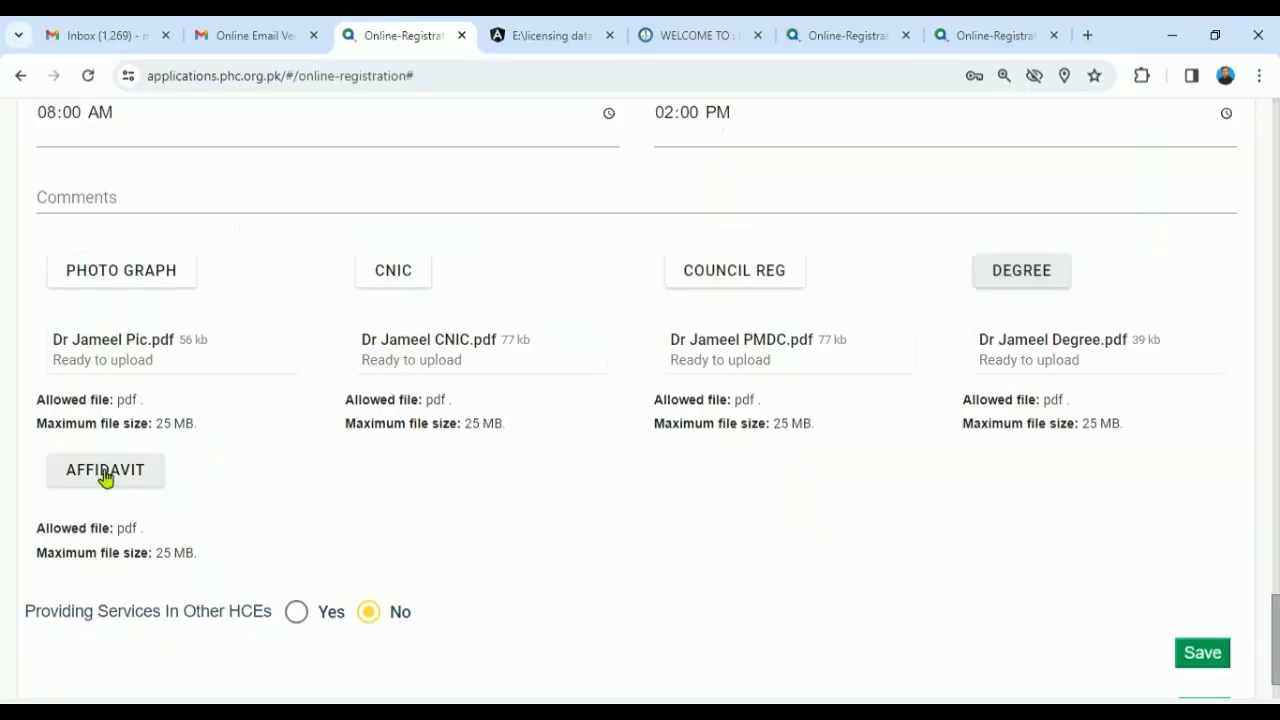
- Attach the doctor's affidavit PDF to the AFFIDAVIT slot
click(108, 478)
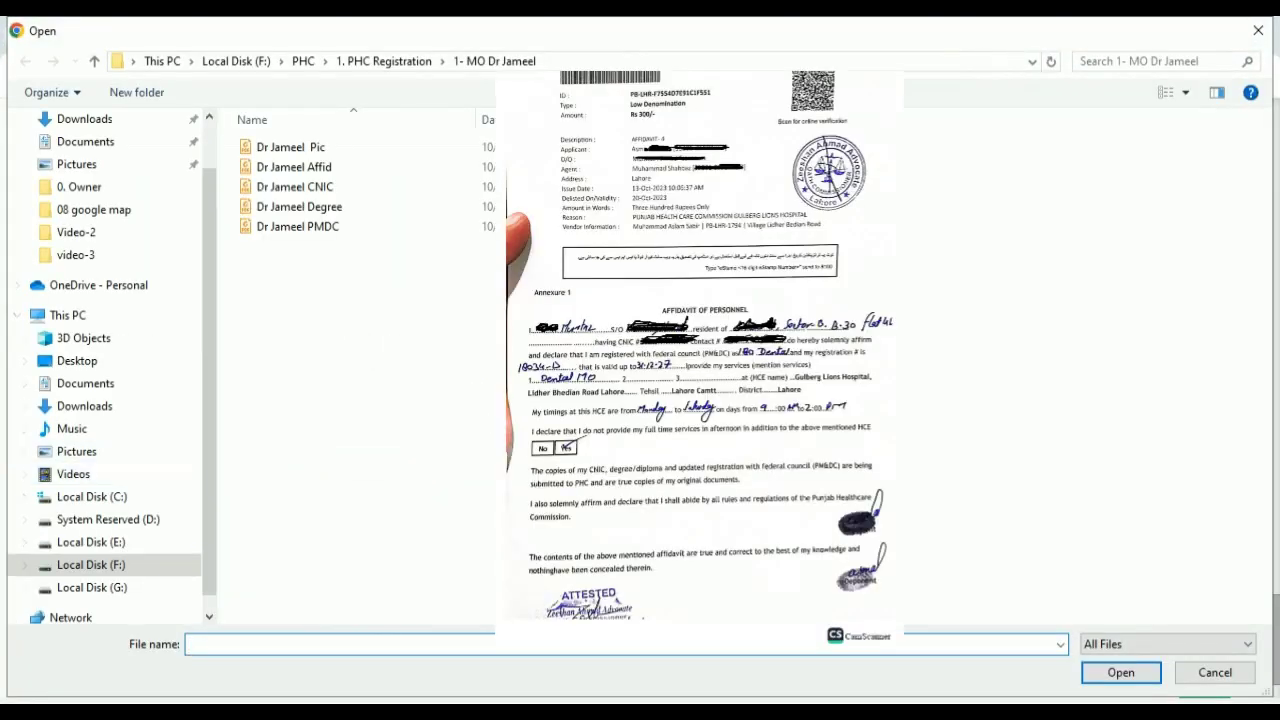
double_click(313, 177)
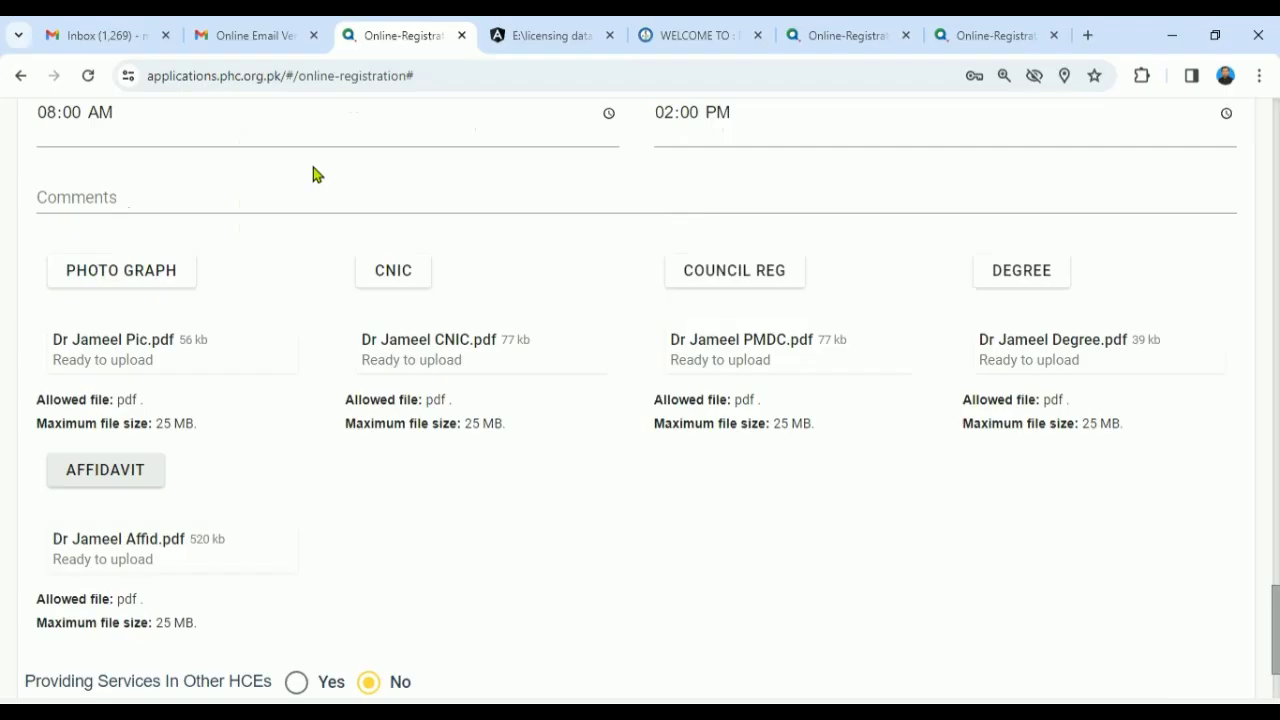
scroll(472, 276, down, 2)
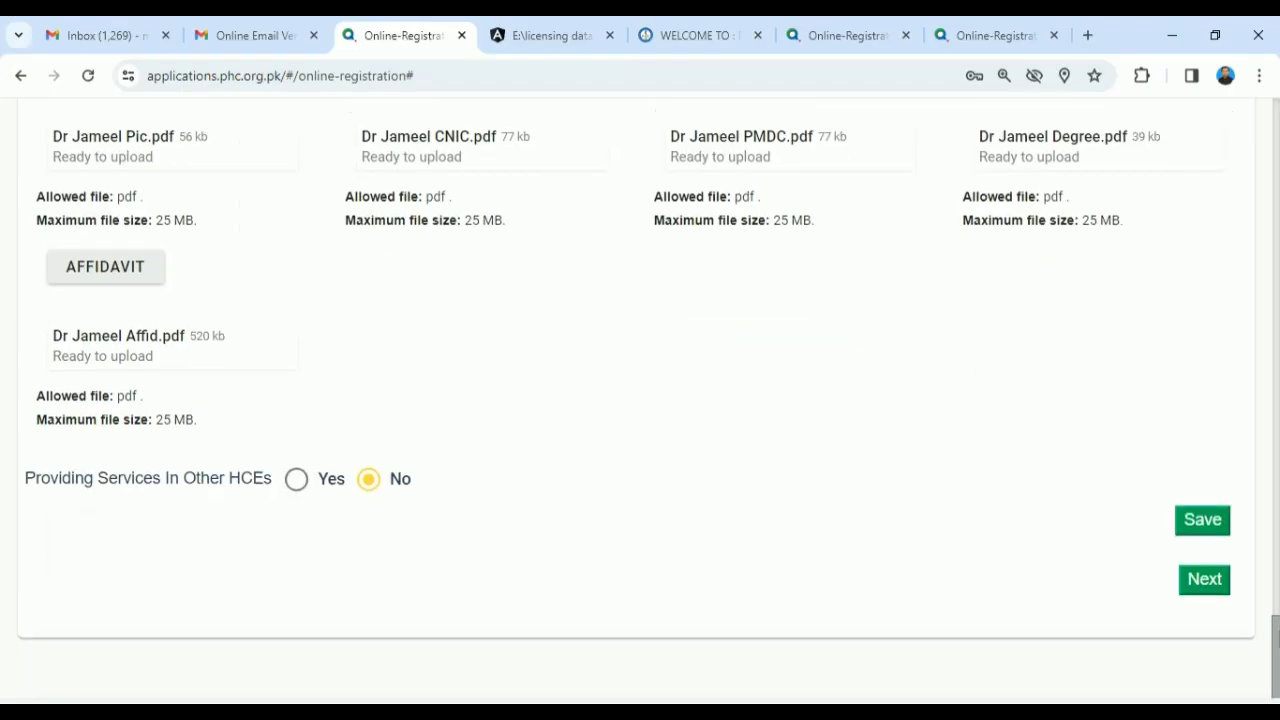
drag(1278, 625, 1273, 479)
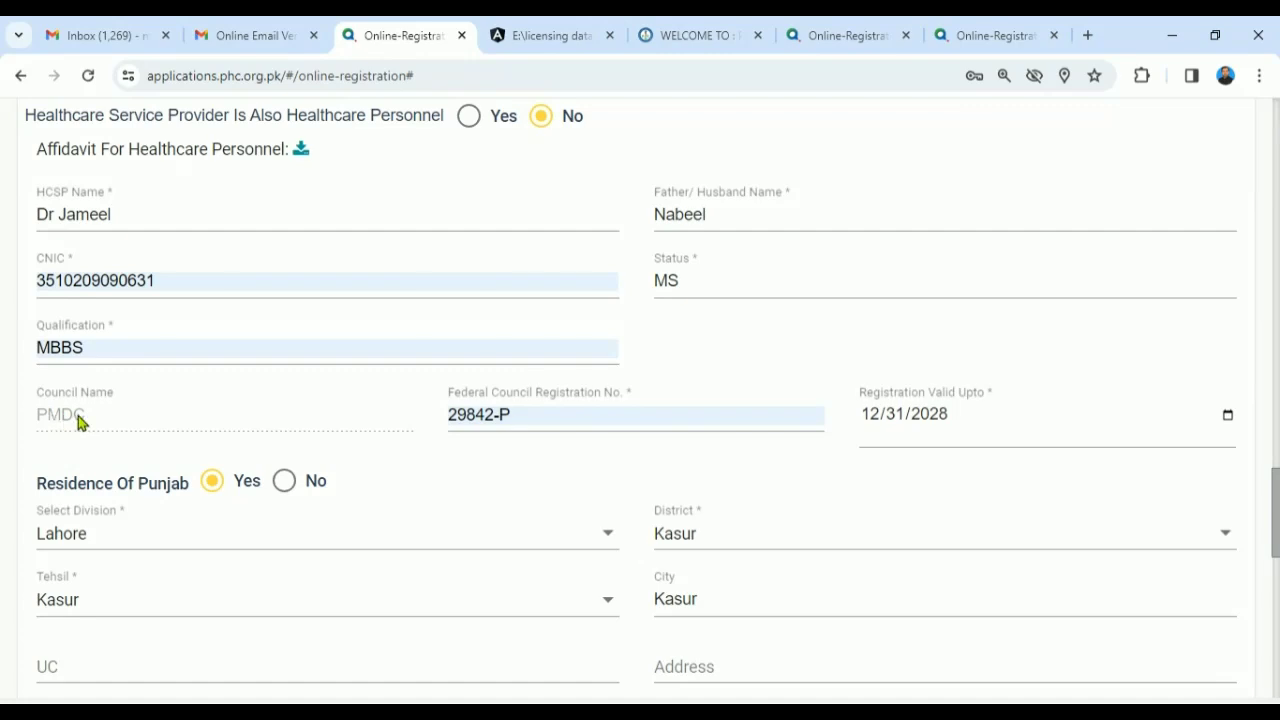
- Answer No to whether the provider offers services in other HCEs
drag(1277, 518, 1277, 680)
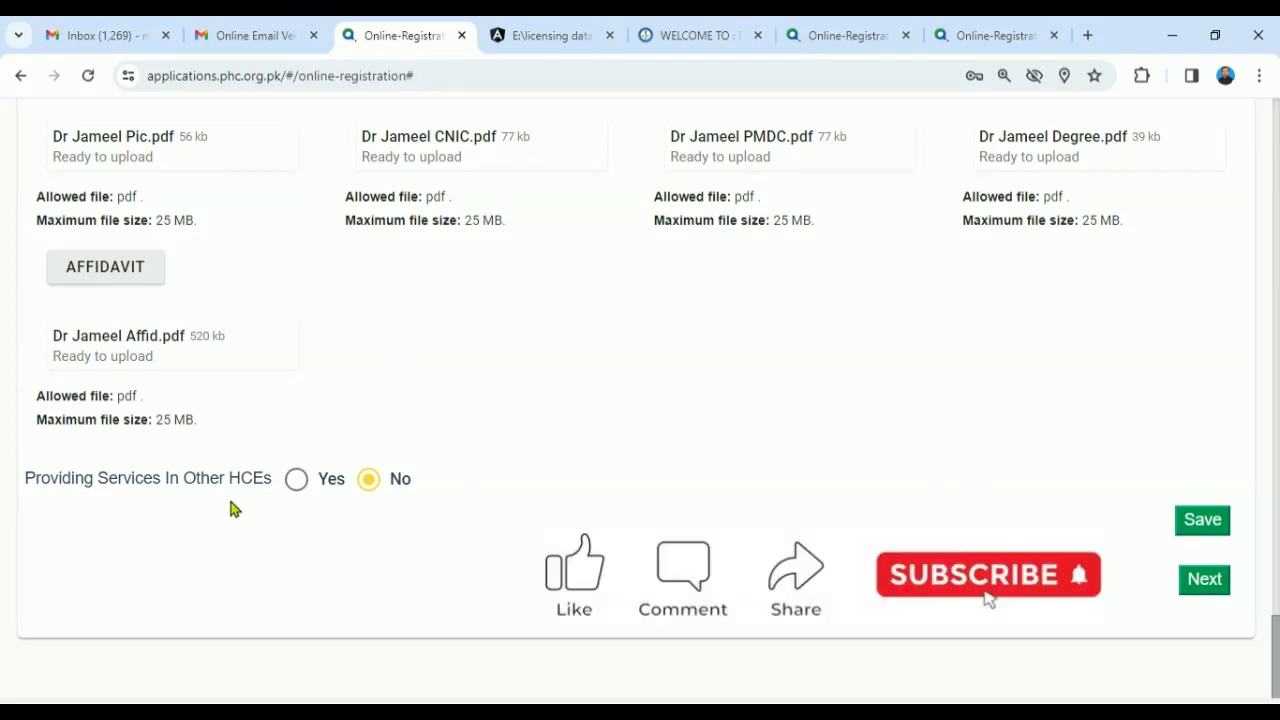
click(295, 483)
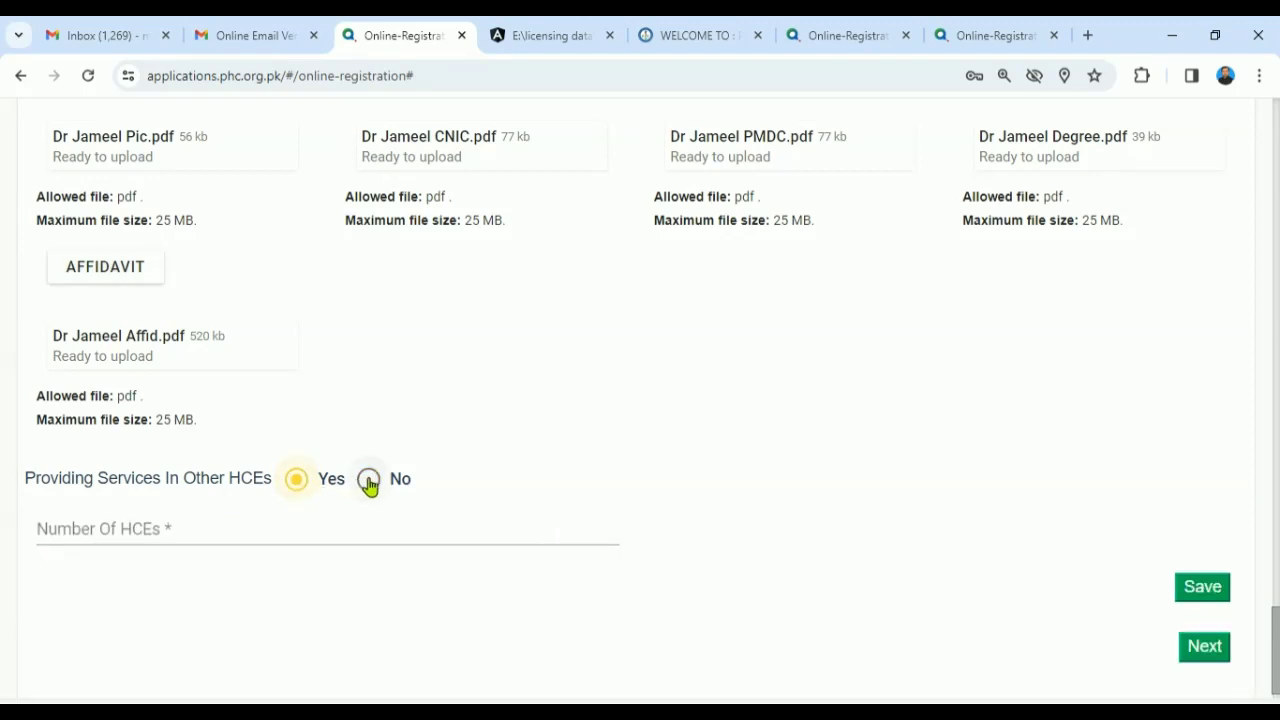
click(370, 481)
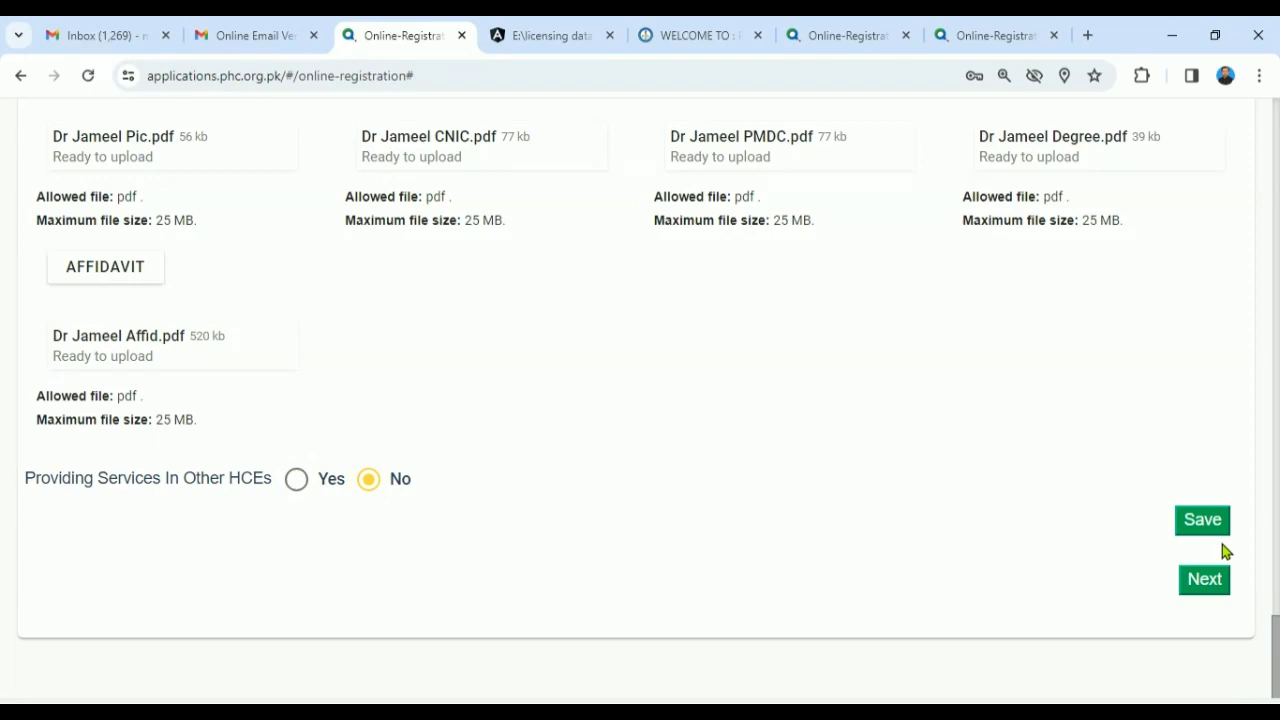
click(296, 479)
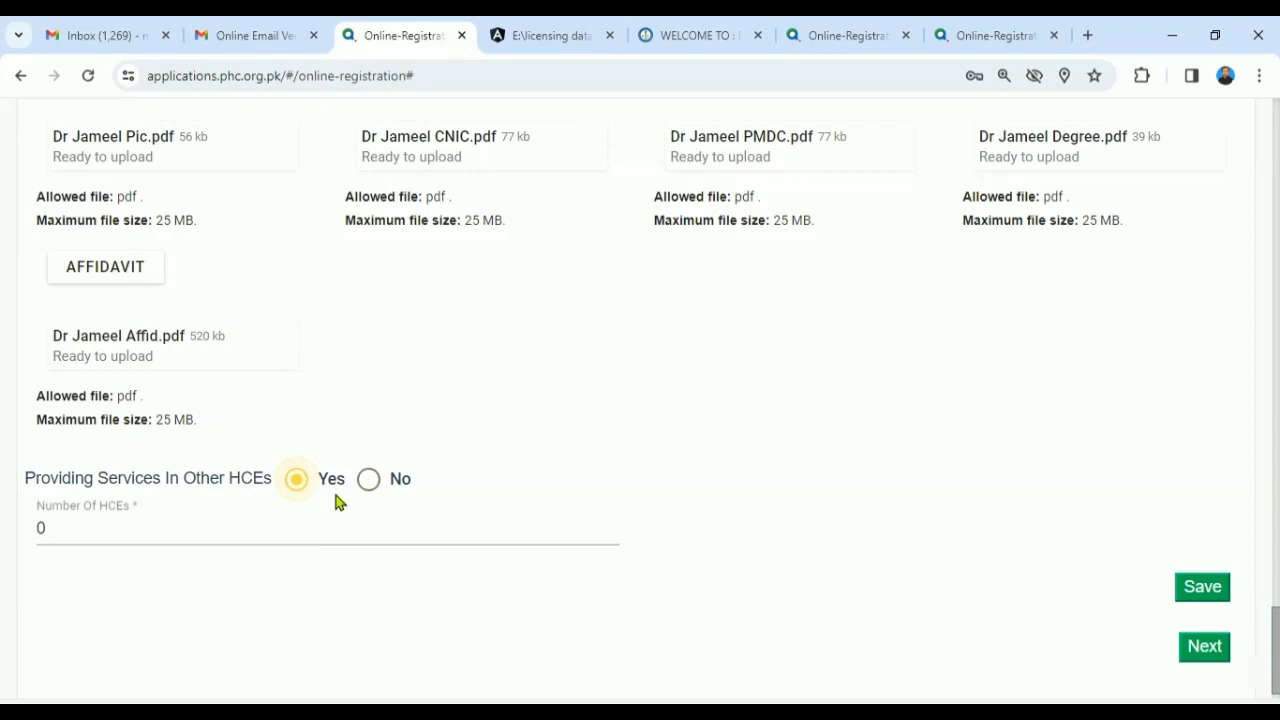
click(368, 488)
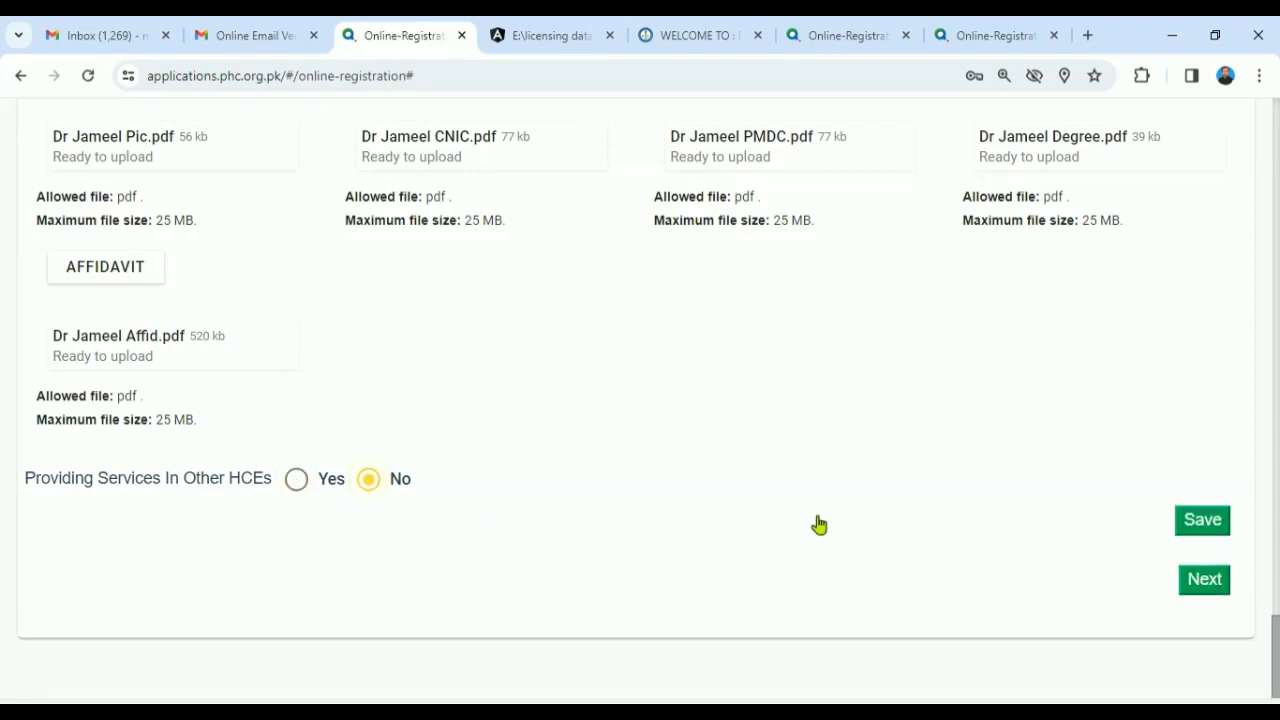
- Save the details and review the Monday–Saturday 08:00 AM–02:00 PM shifts on the form
click(1211, 521)
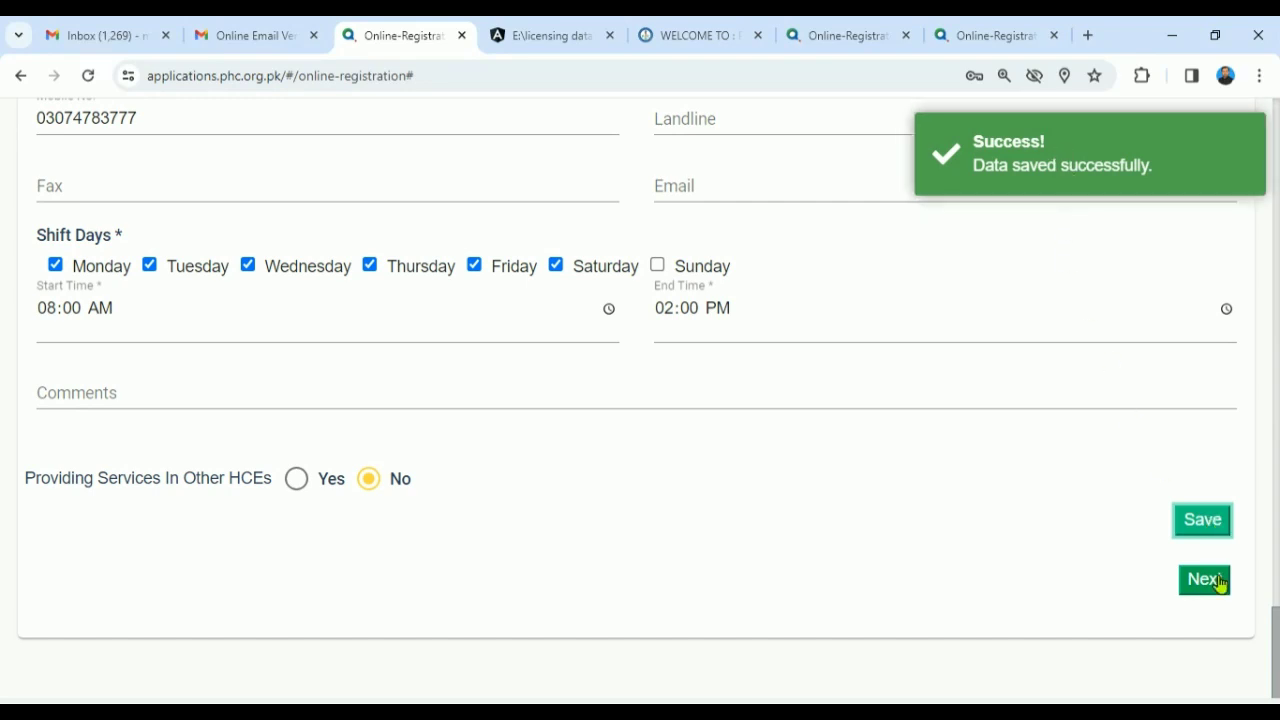
drag(1275, 640, 1258, 143)
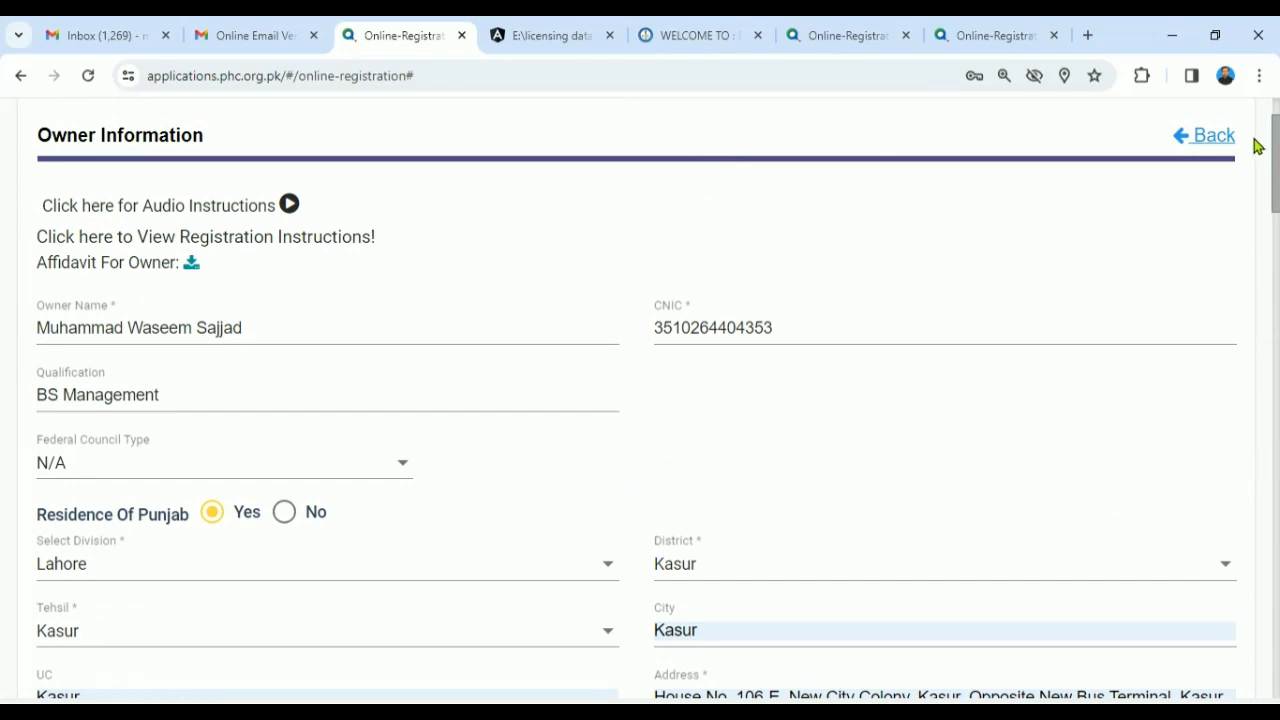
drag(1258, 145, 1258, 477)
scroll(1258, 477, down, 1)
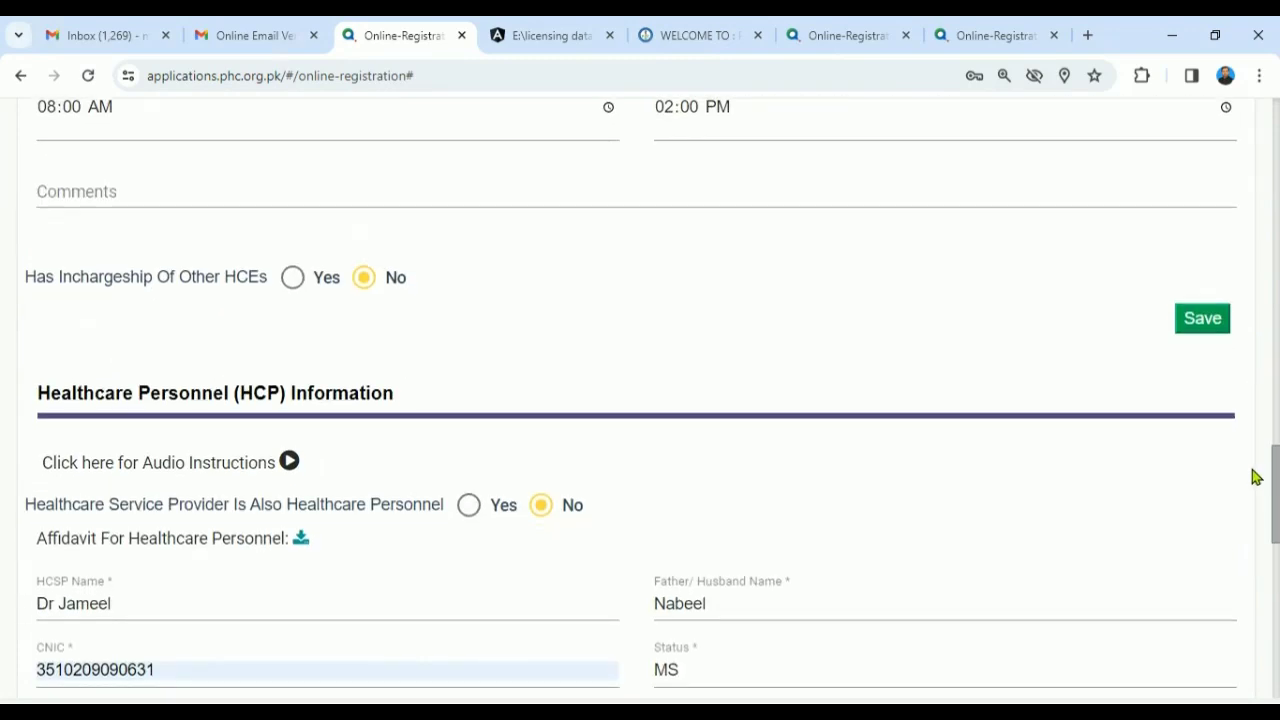
drag(1258, 477, 1204, 488)
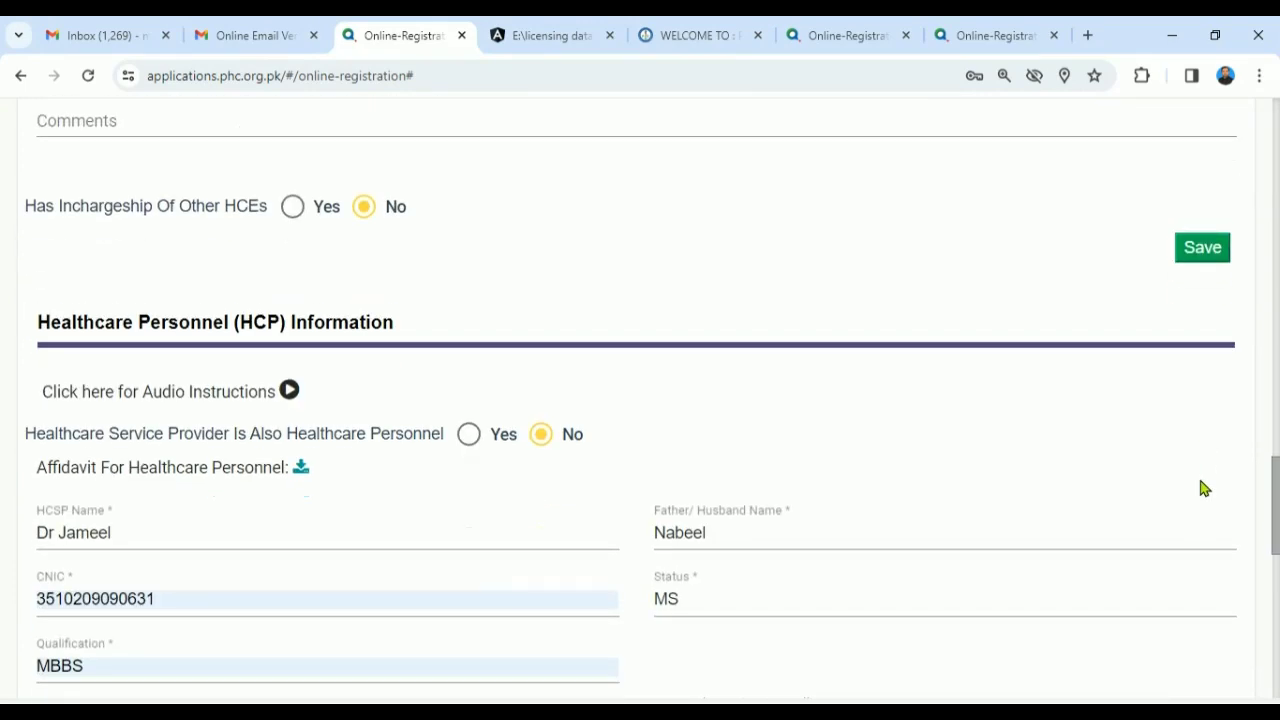
drag(1204, 488, 1226, 140)
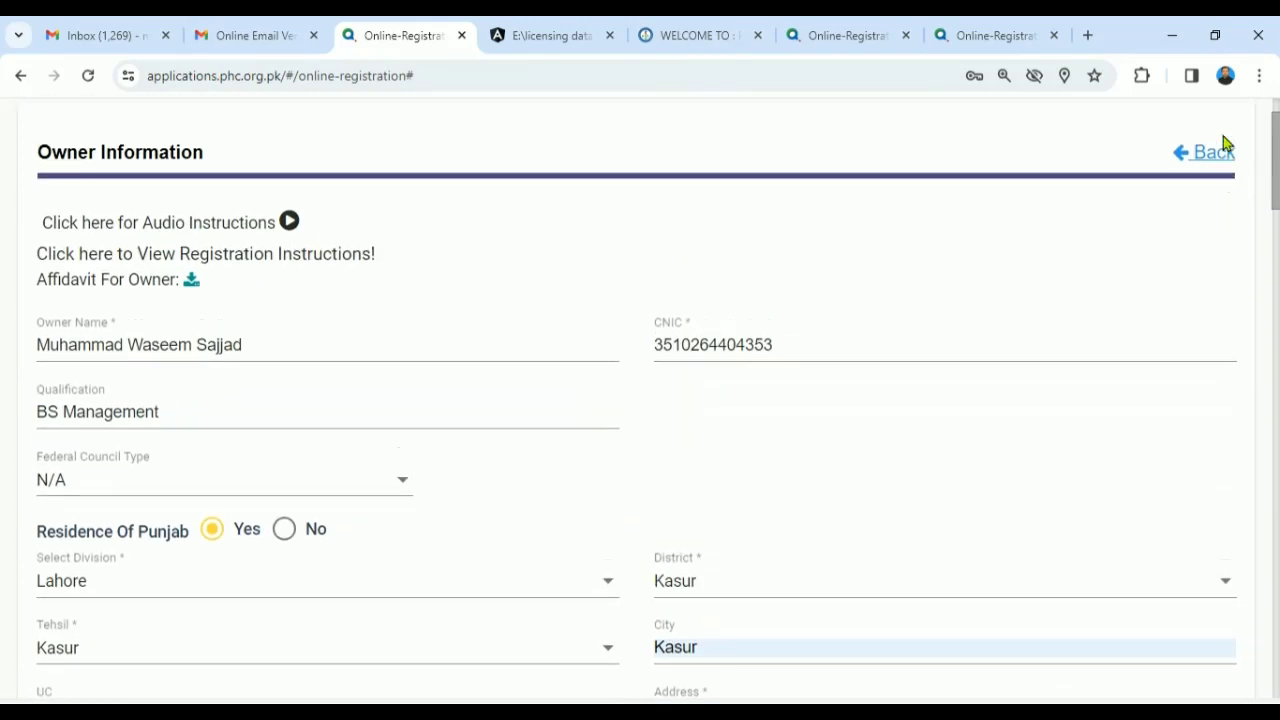
scroll(1226, 150, down, 1)
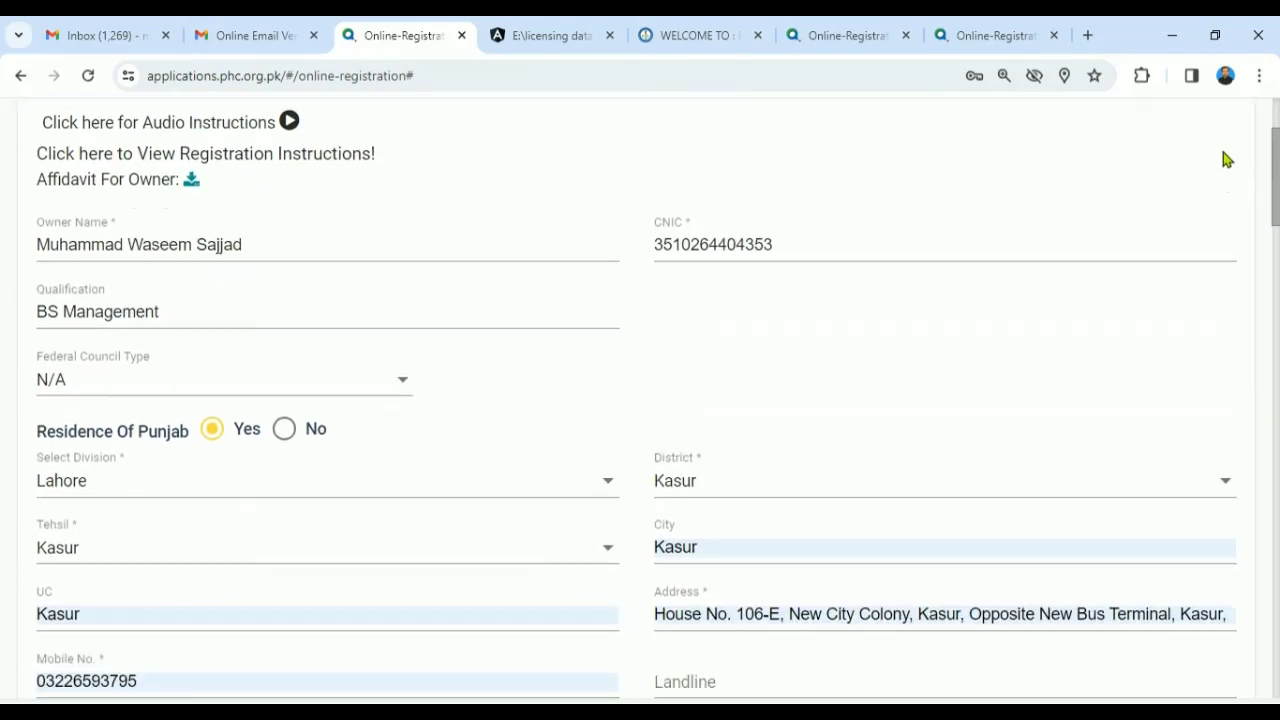
scroll(1226, 160, up, 1)
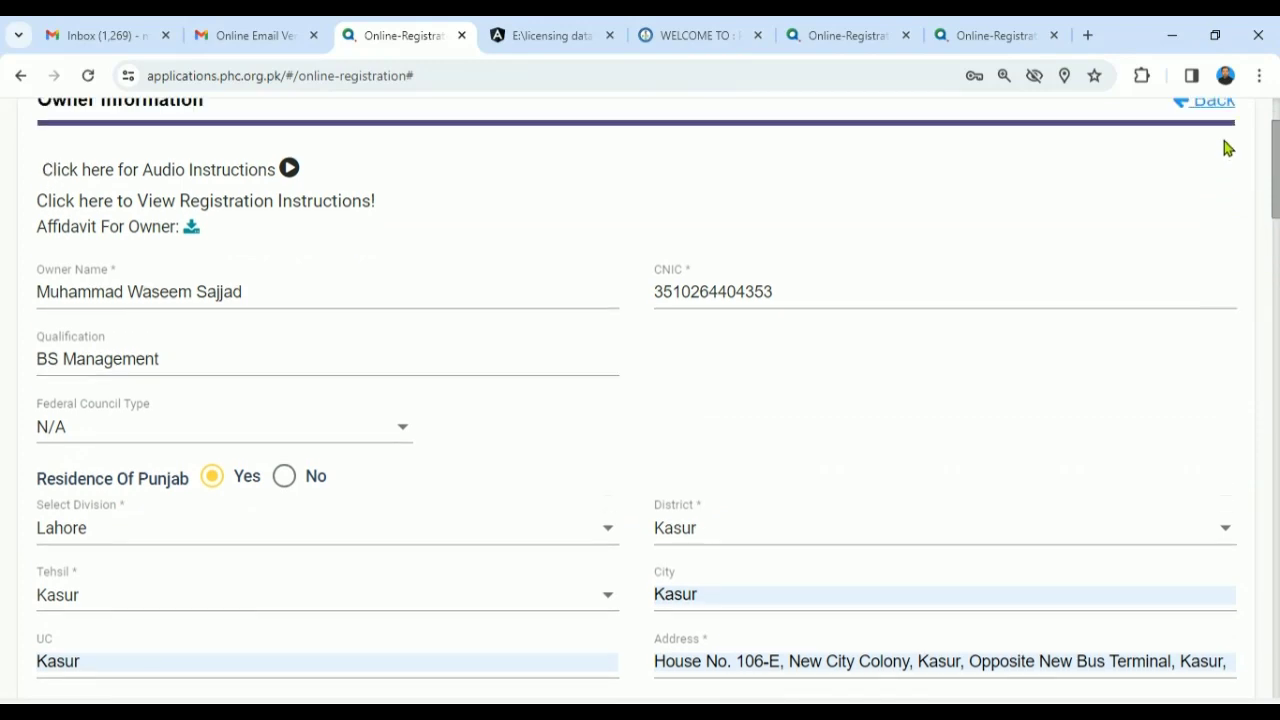
scroll(1230, 162, down, 1)
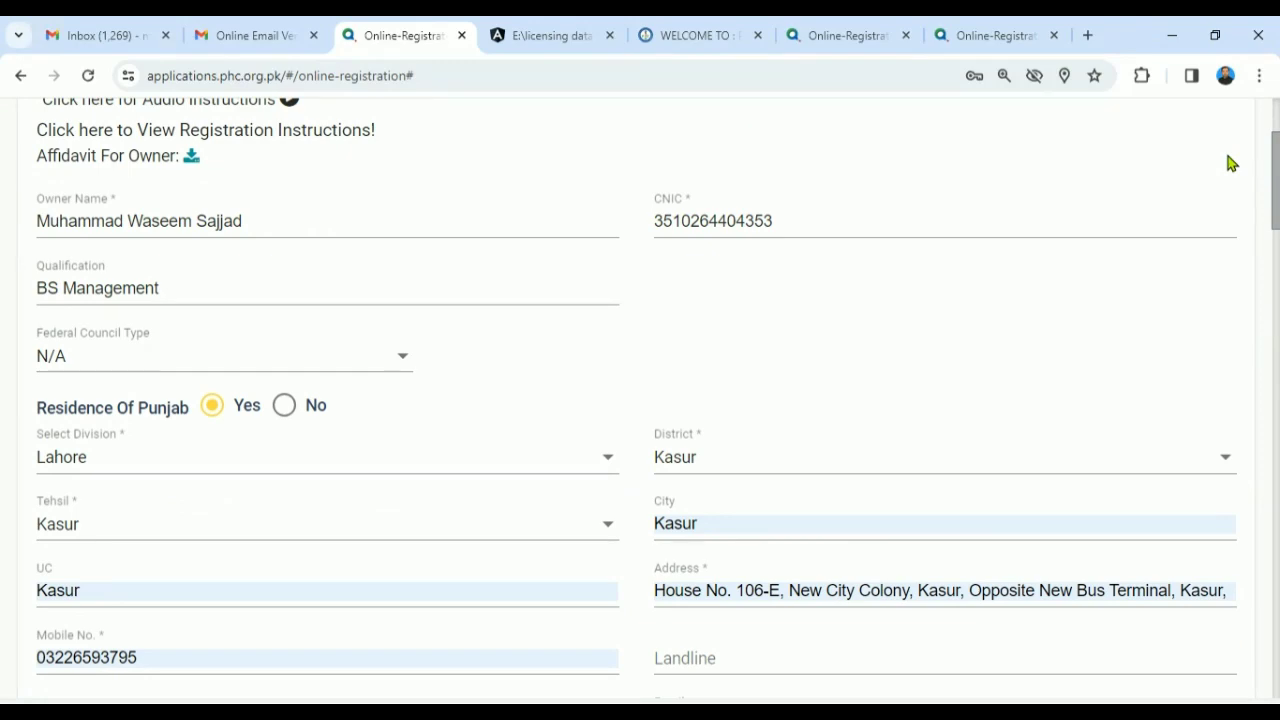
drag(1275, 227, 1265, 652)
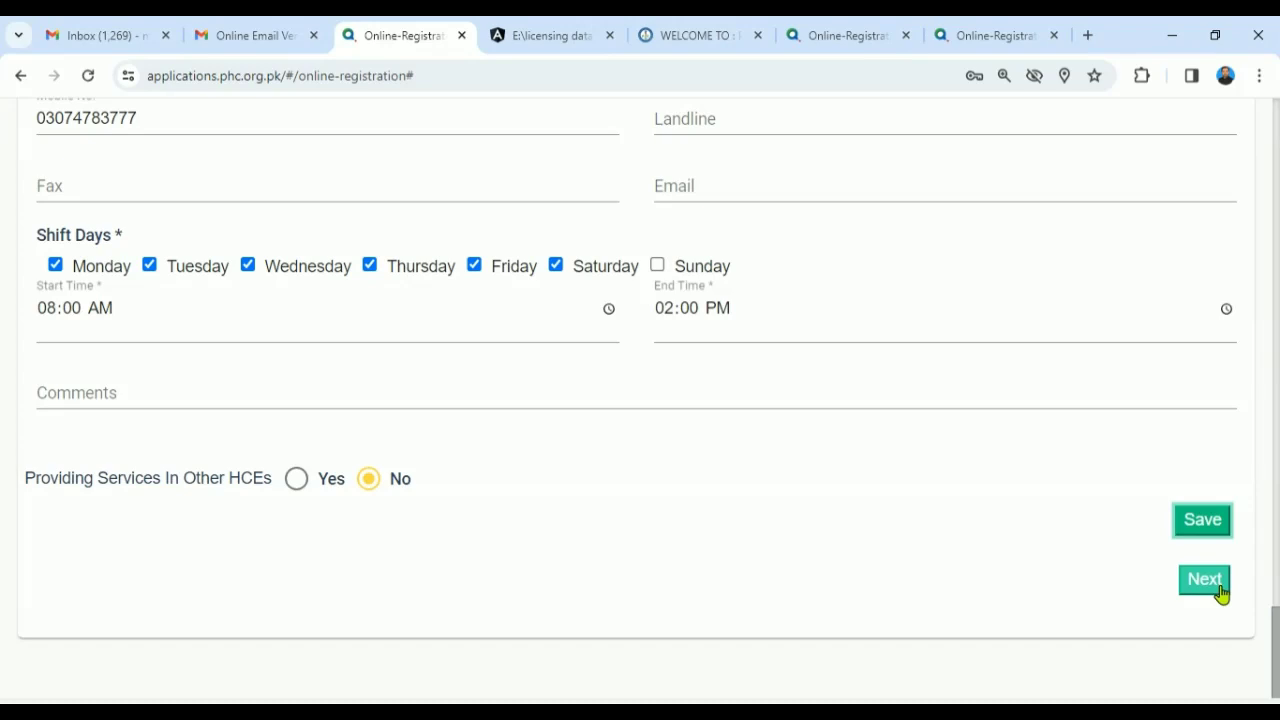
- Open the HCE Detail page for MWS Hospital Kasur and review its Sole Proprietary ownership and 15 beds
click(1218, 588)
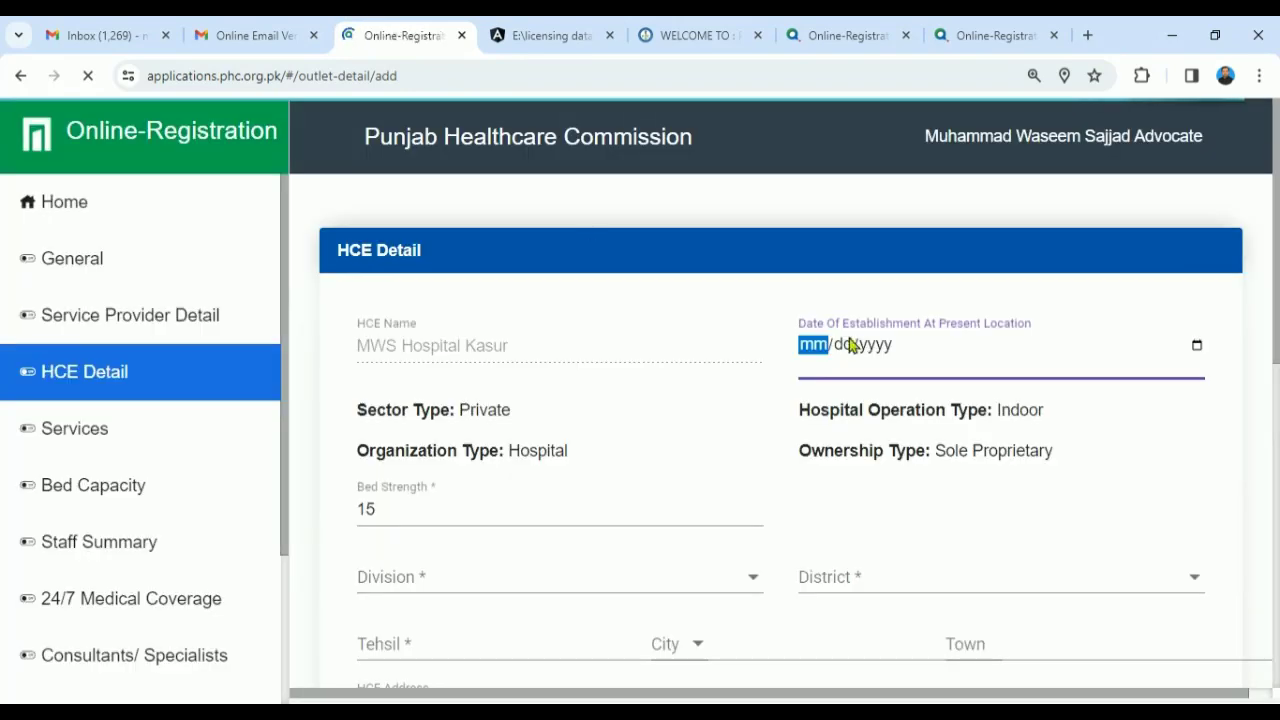
scroll(851, 345, down, 3)
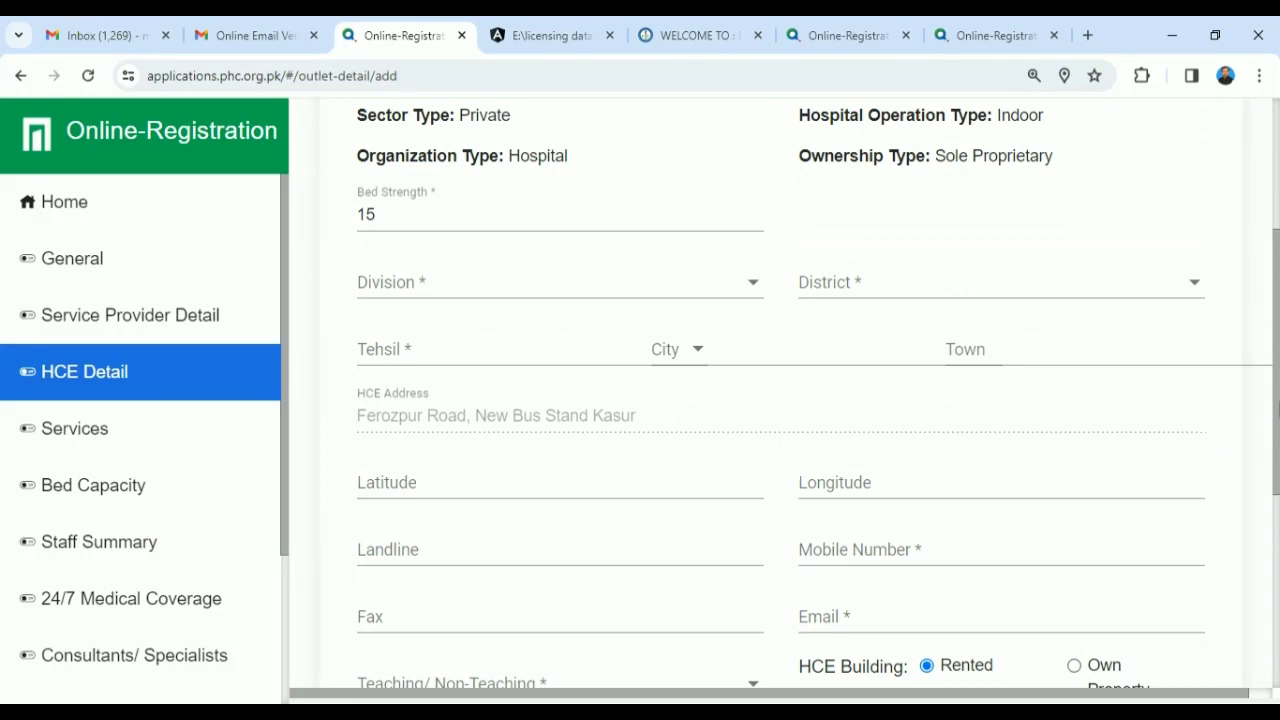
drag(1276, 388, 1272, 262)
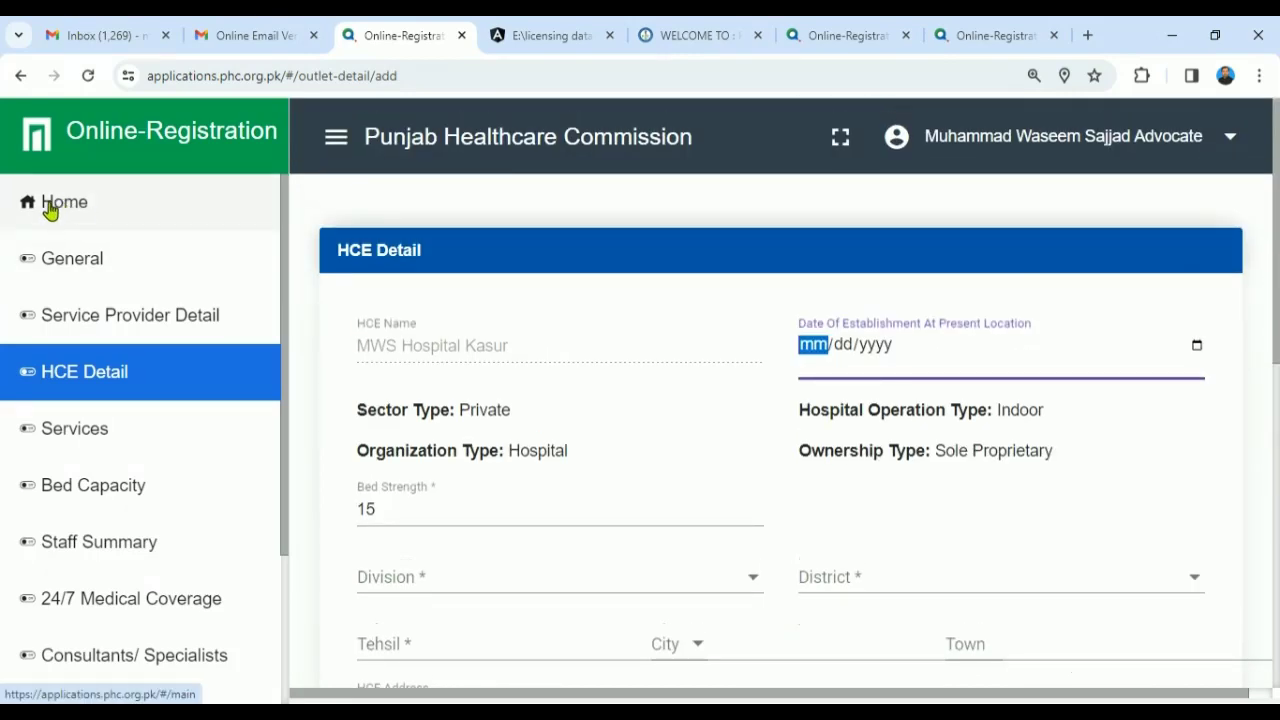